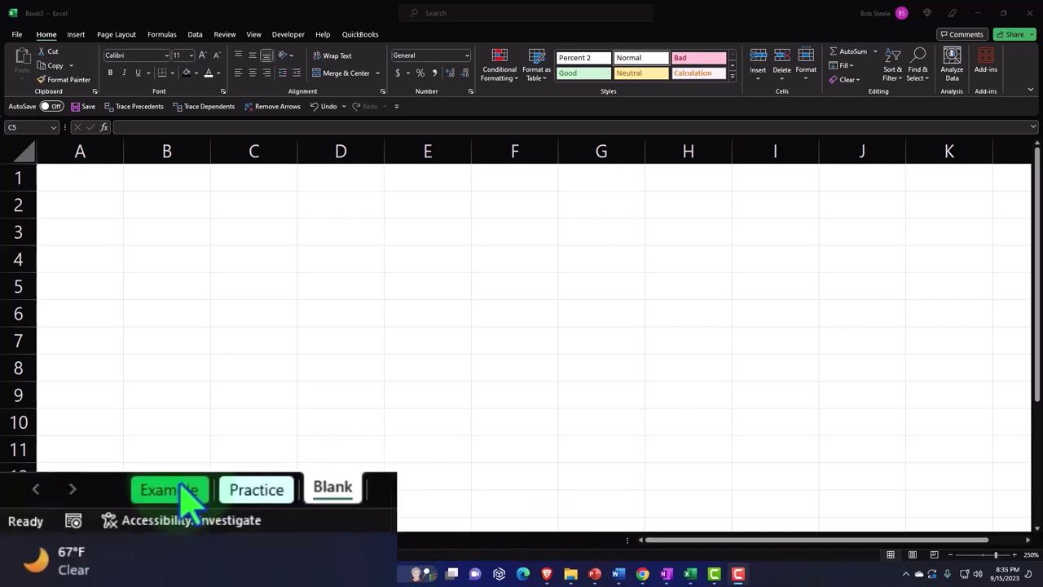
- Examine the Example sheet's trial count, success probability and x inputs, plus its p(x) probability tables
click(80, 540)
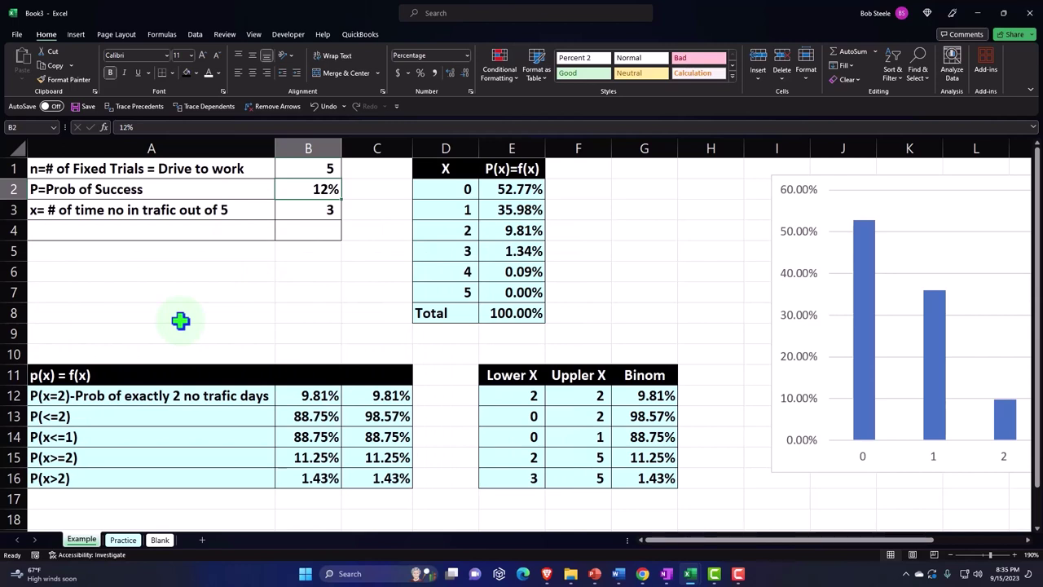
click(180, 169)
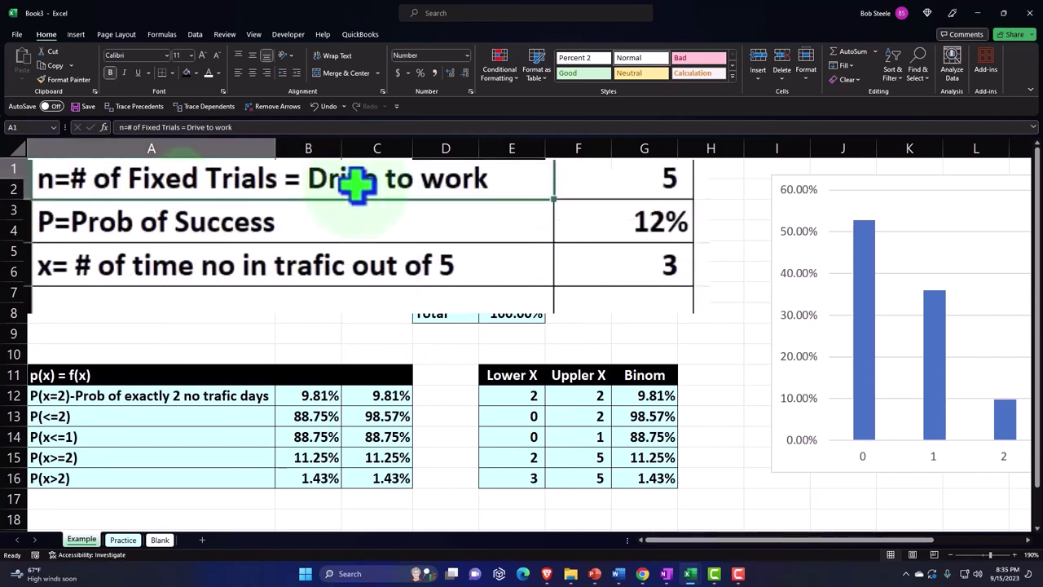
key(Right)
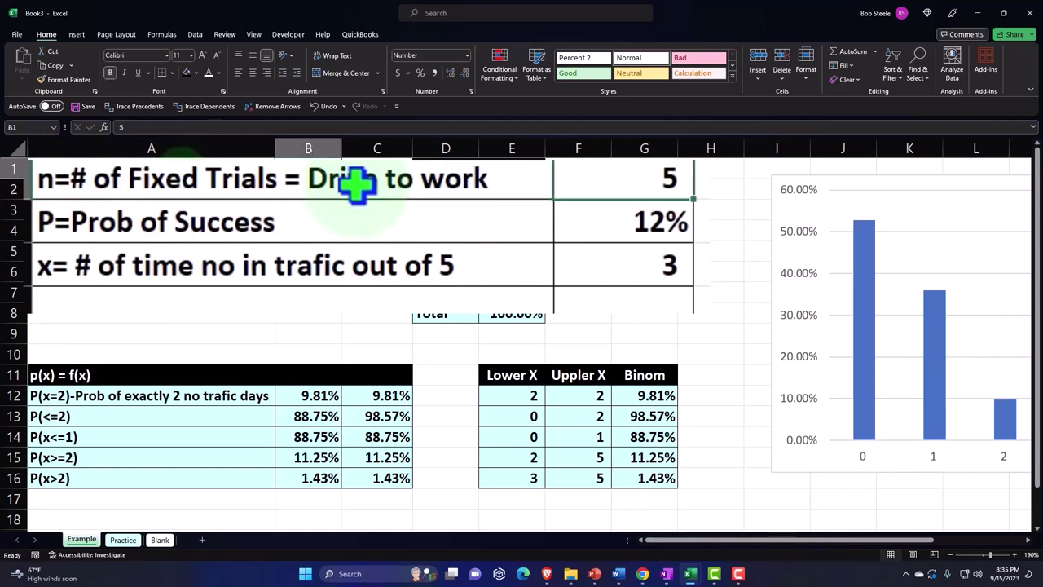
key(Down)
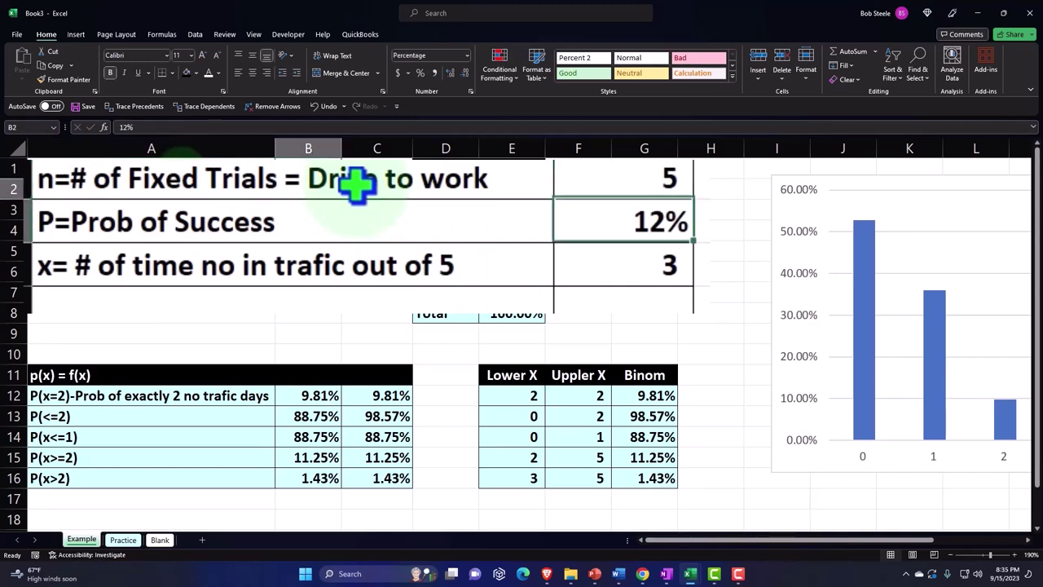
key(Left)
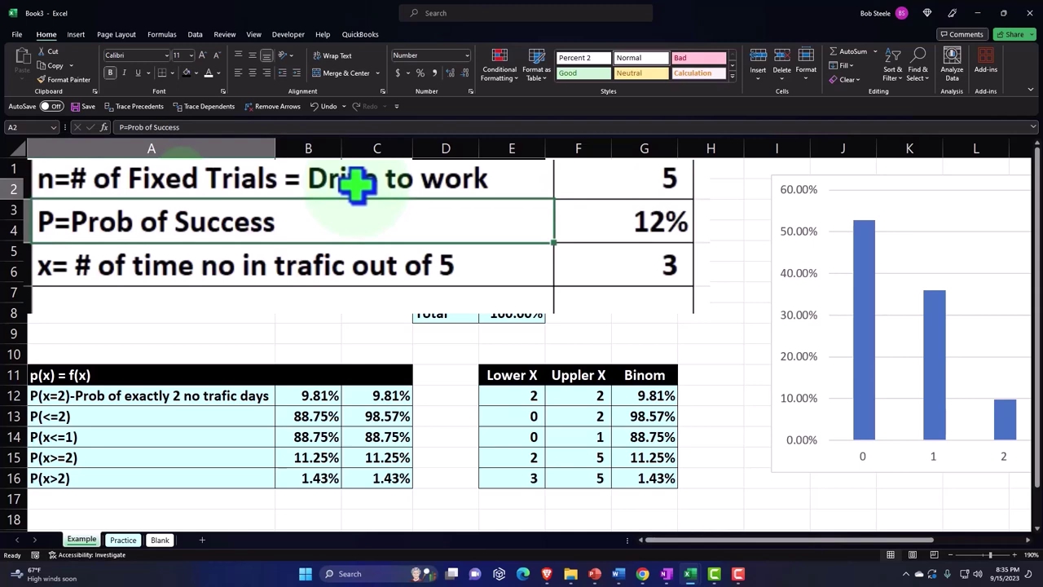
key(Right)
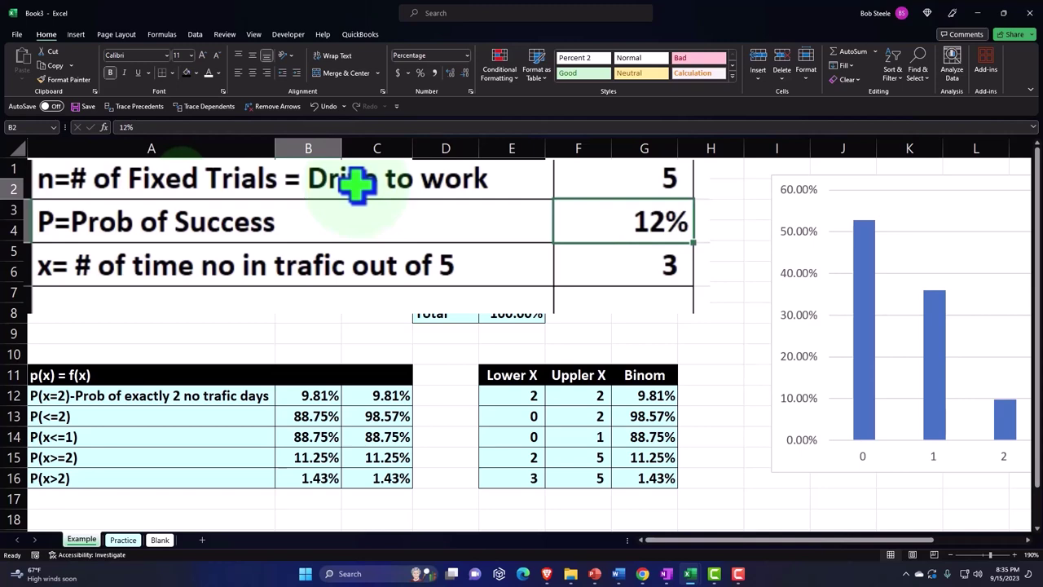
key(Down)
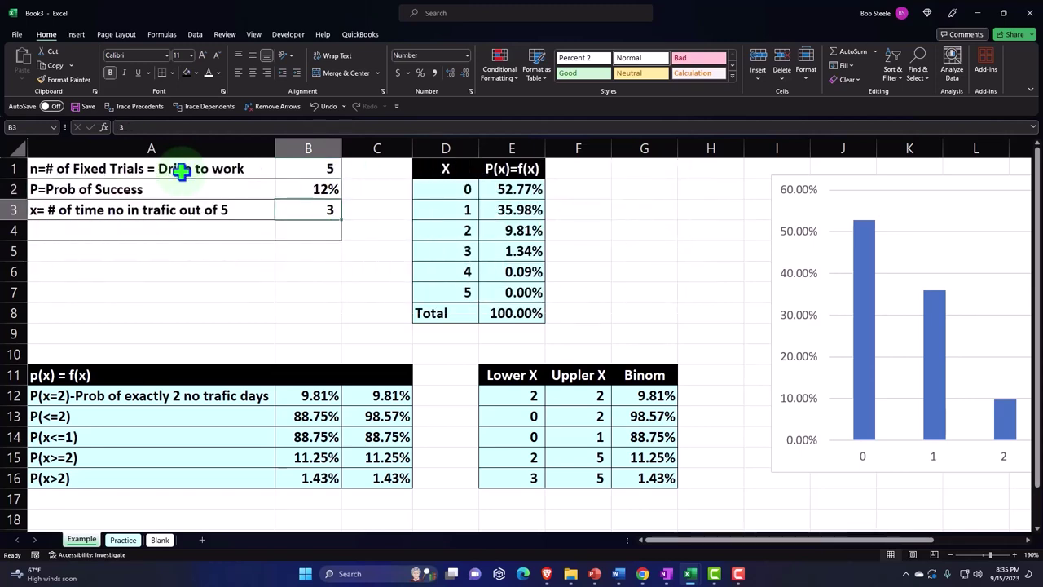
key(Left)
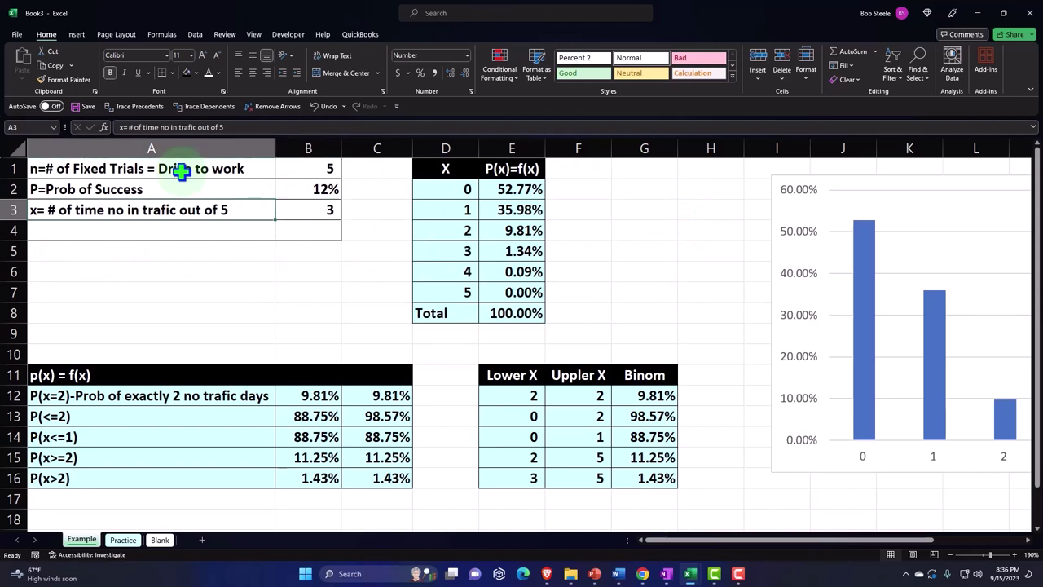
key(Right)
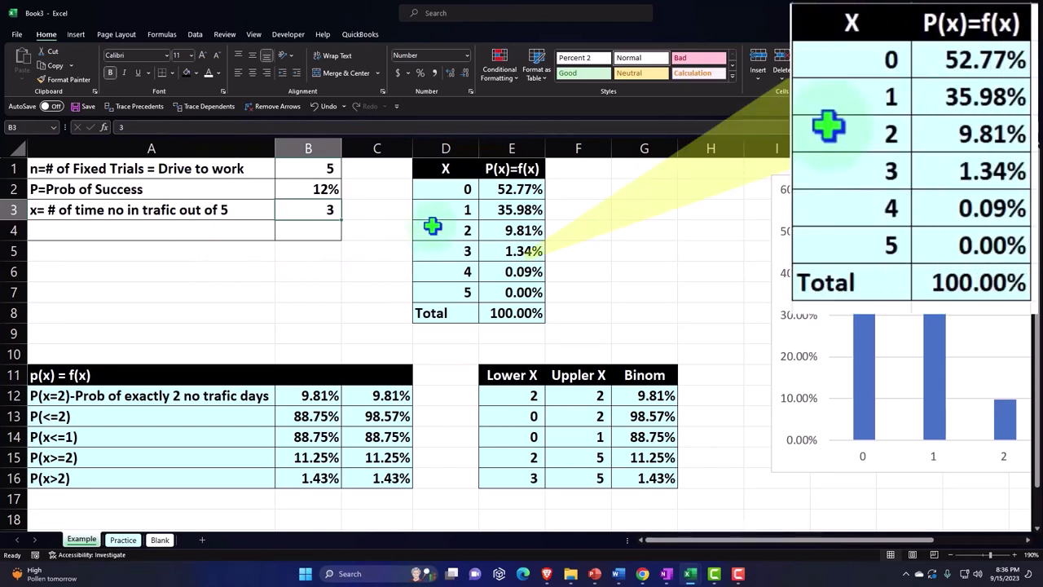
click(235, 396)
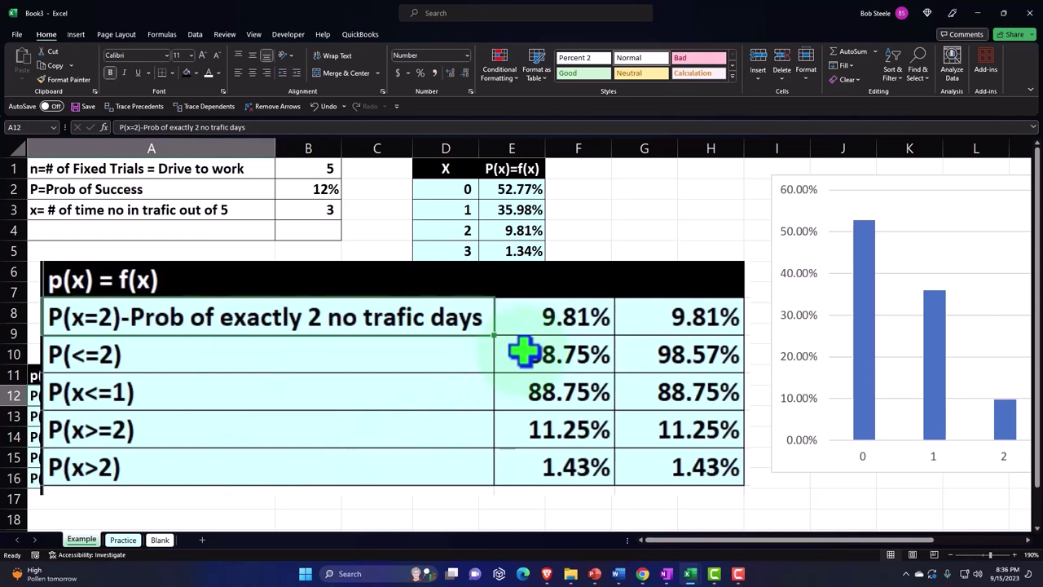
- Format all cells on the Blank sheet as bold Currency with no symbol, 0 decimal places and red parenthesized negative numbers
click(167, 542)
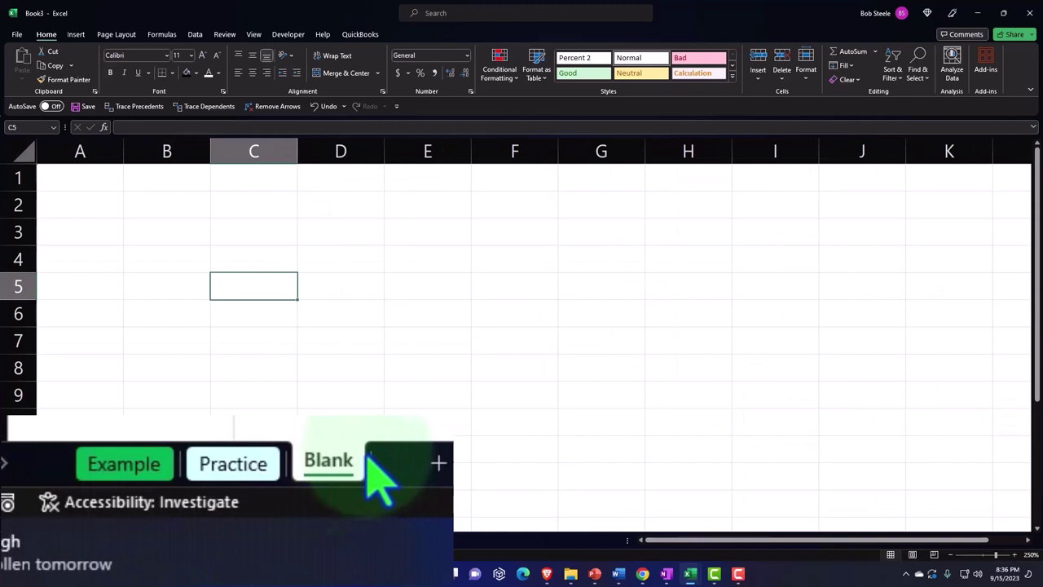
click(29, 151)
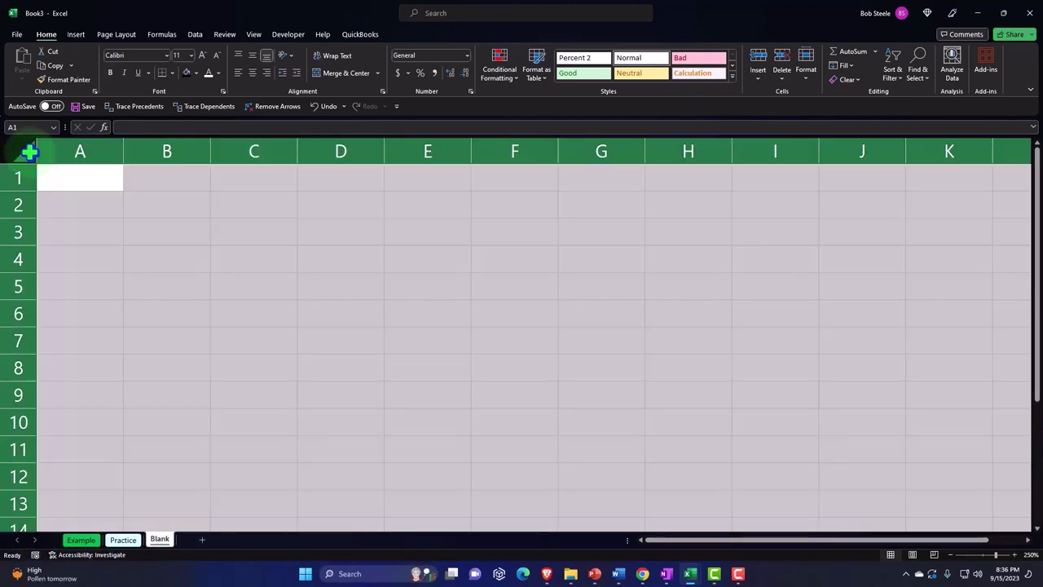
right_click(156, 203)
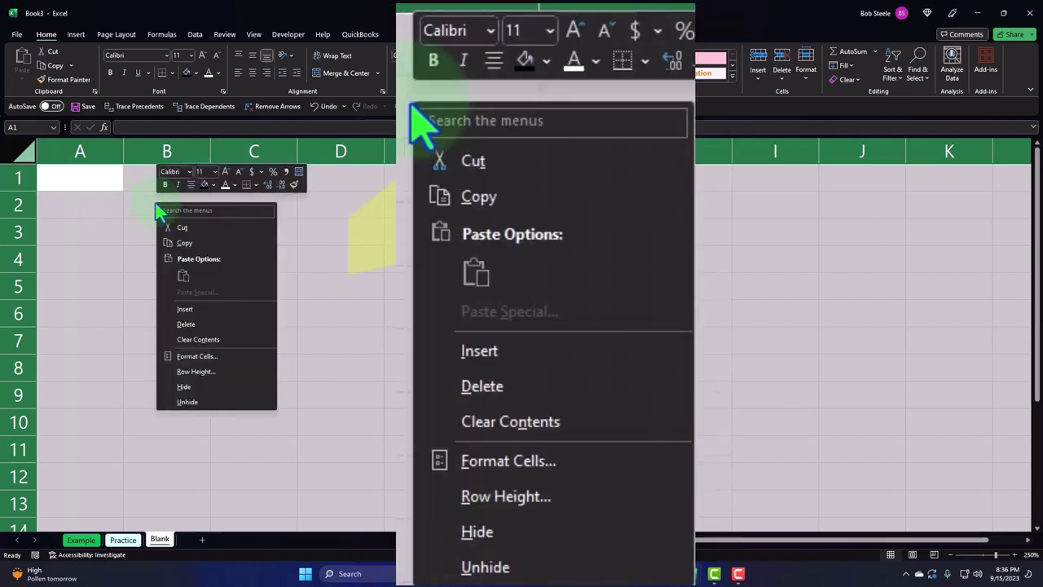
click(194, 359)
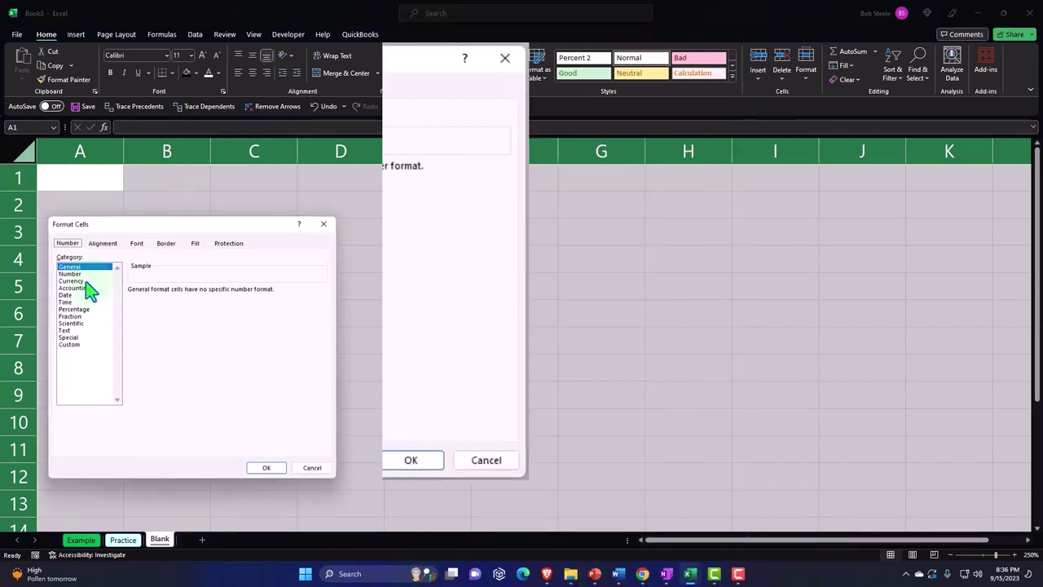
click(82, 281)
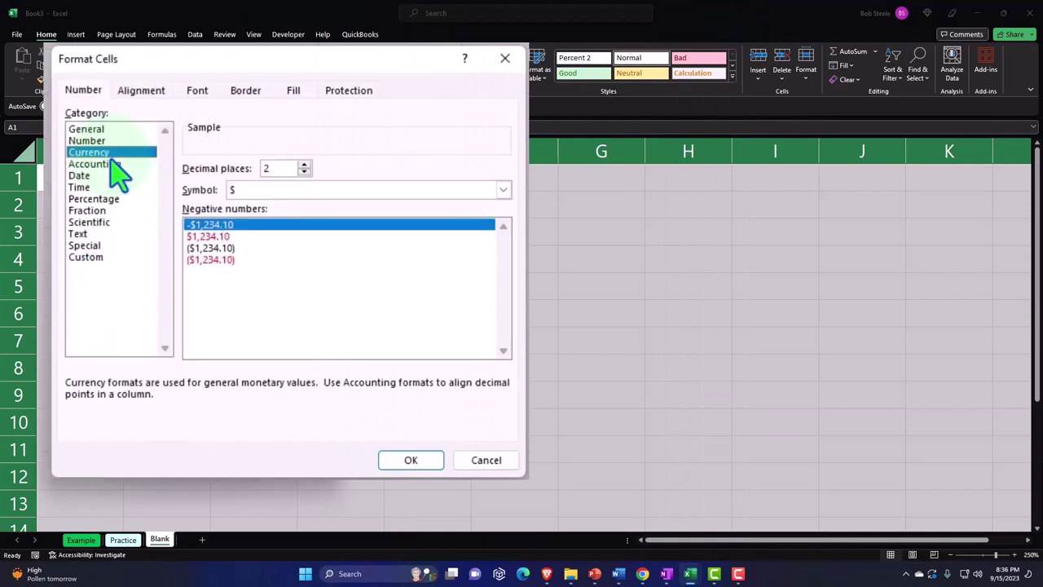
click(210, 260)
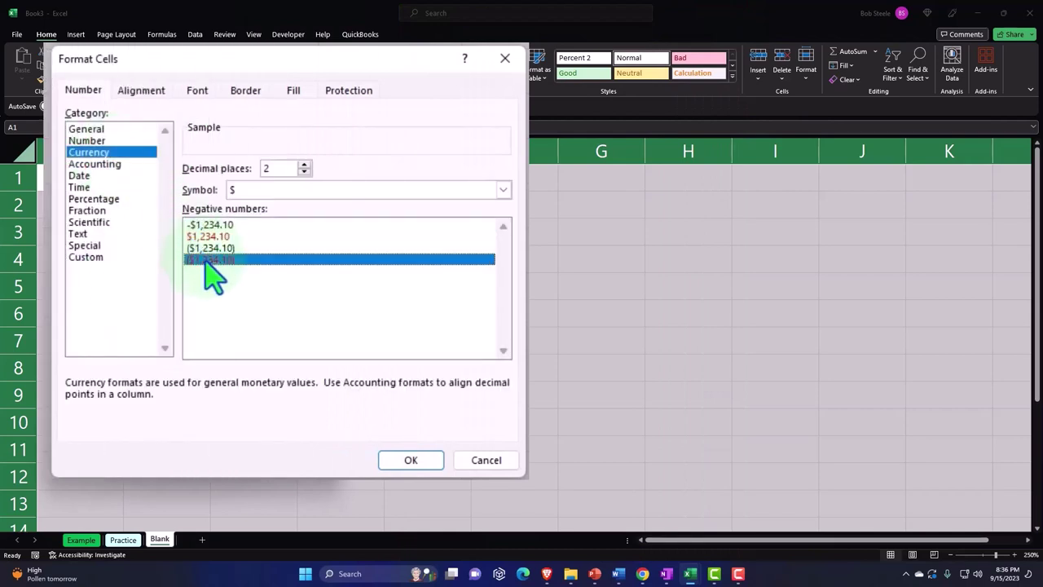
click(444, 189)
click(383, 207)
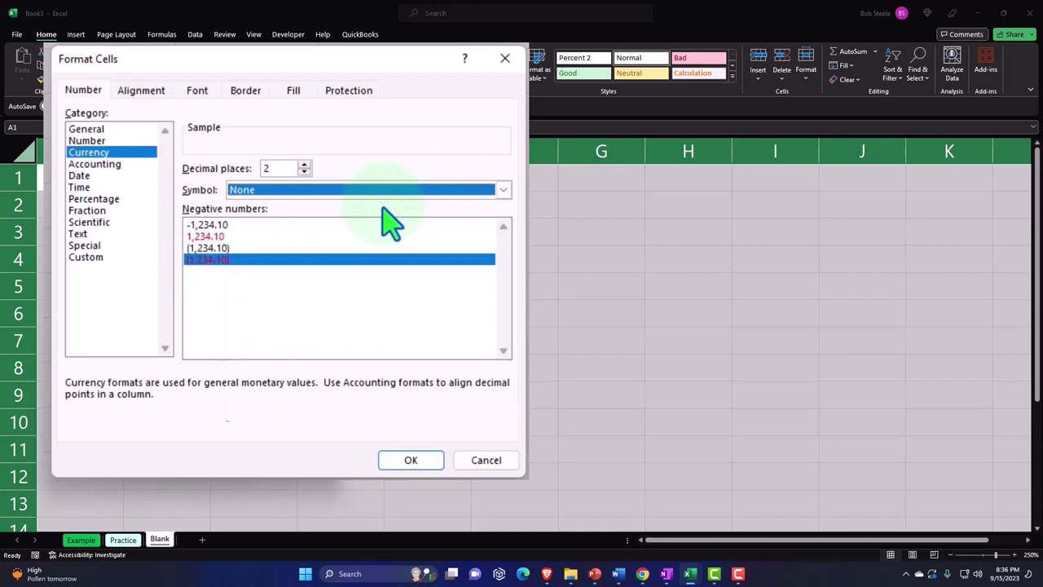
click(304, 172)
click(304, 172)
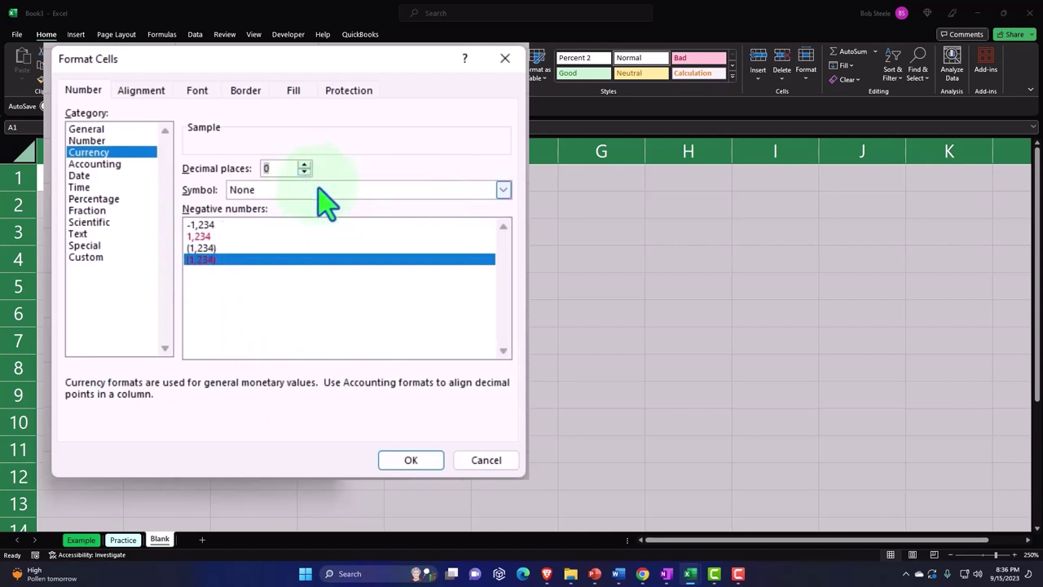
click(413, 459)
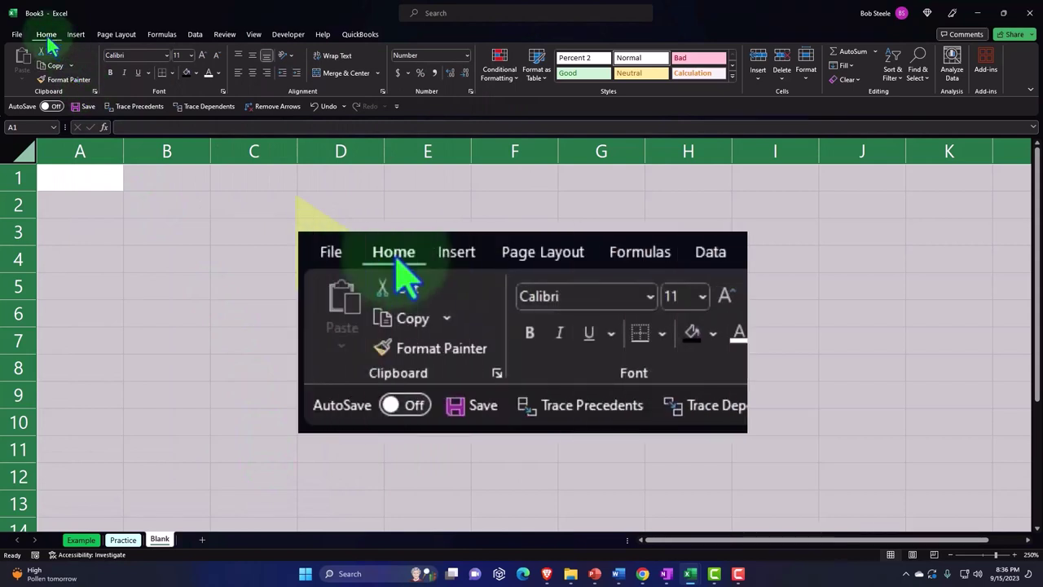
click(109, 74)
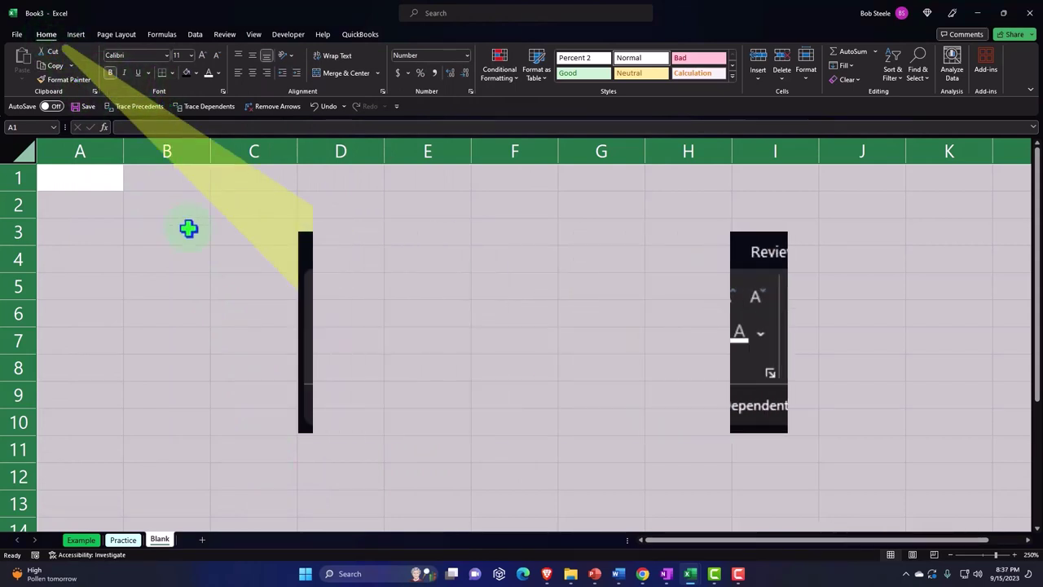
click(151, 247)
- Enter the label "n=# of Fixed Trials = Dives to work" in A1 and fit column A's width to it
click(94, 179)
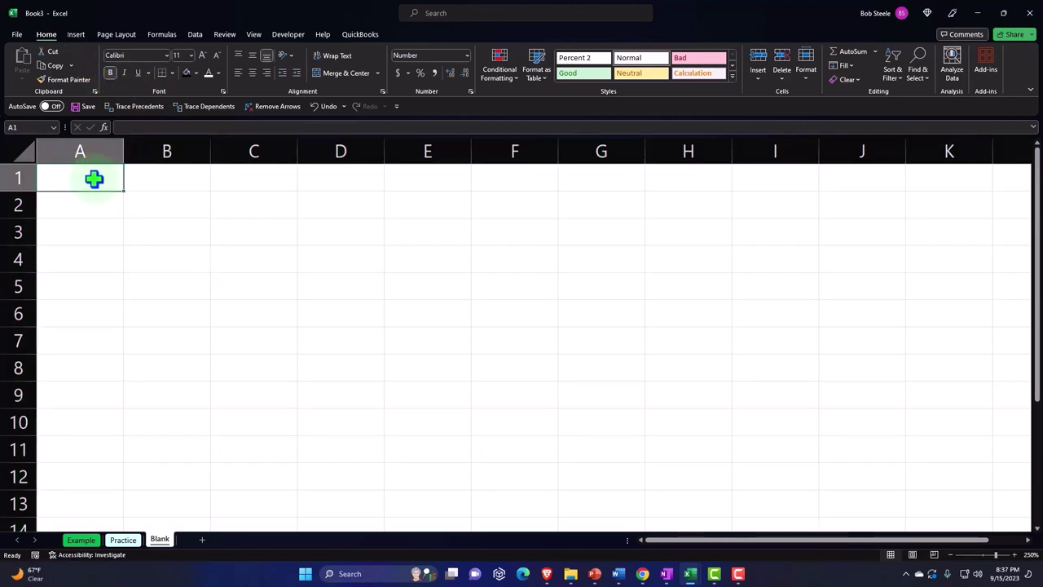
text(n=)
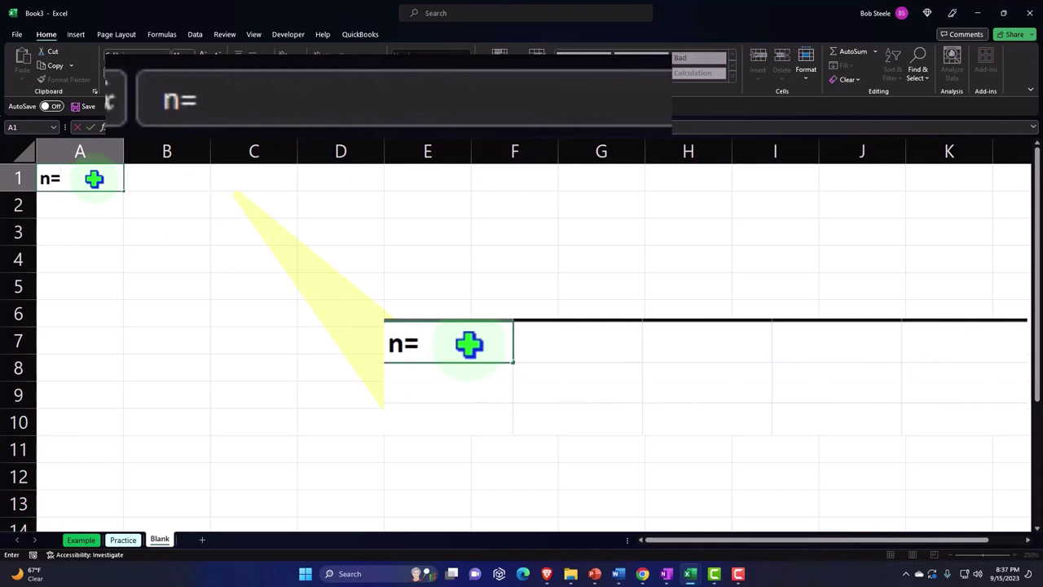
text(# of)
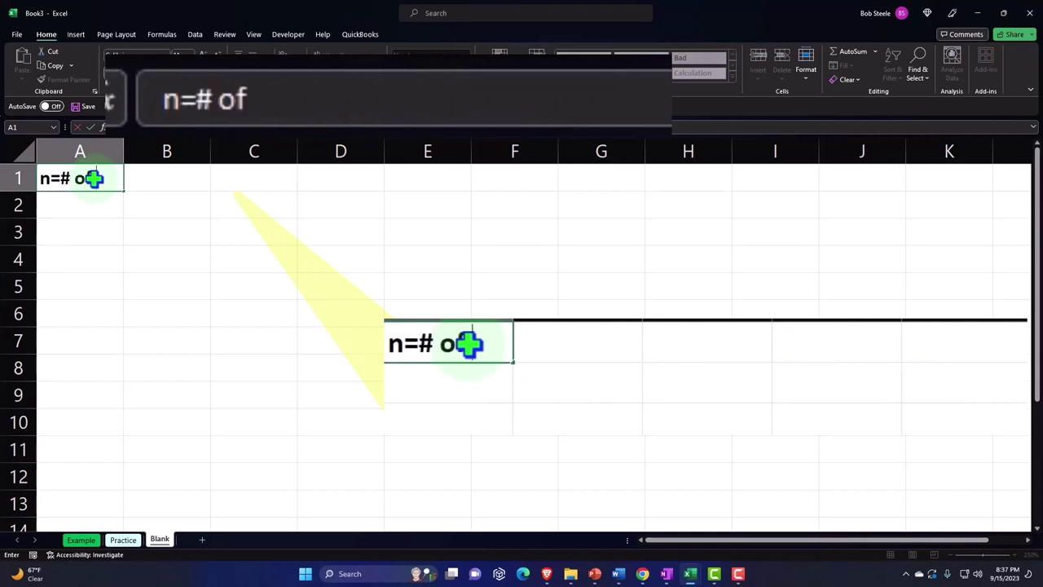
text( Fixed Tria)
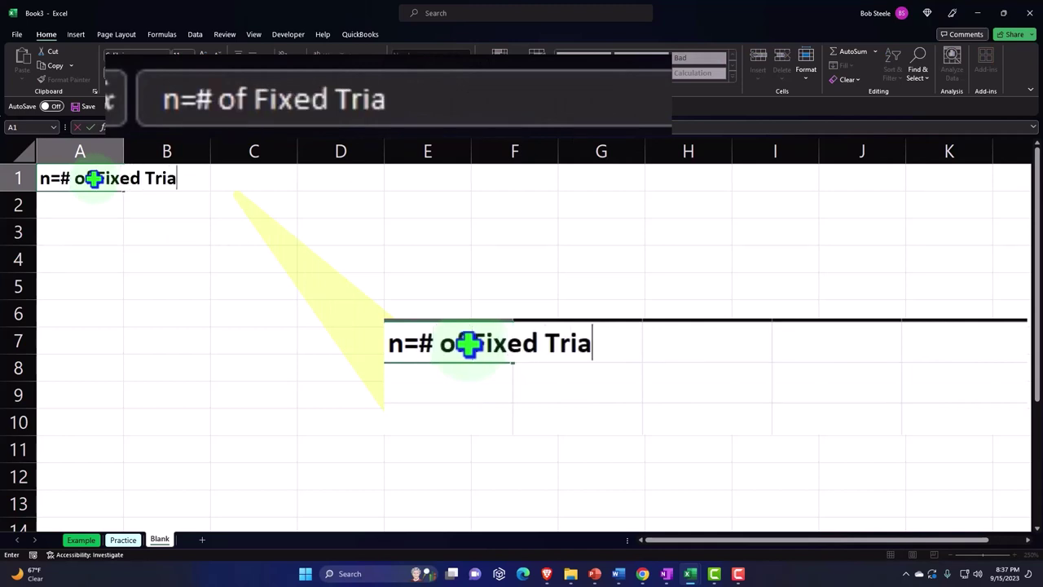
text(ls = )
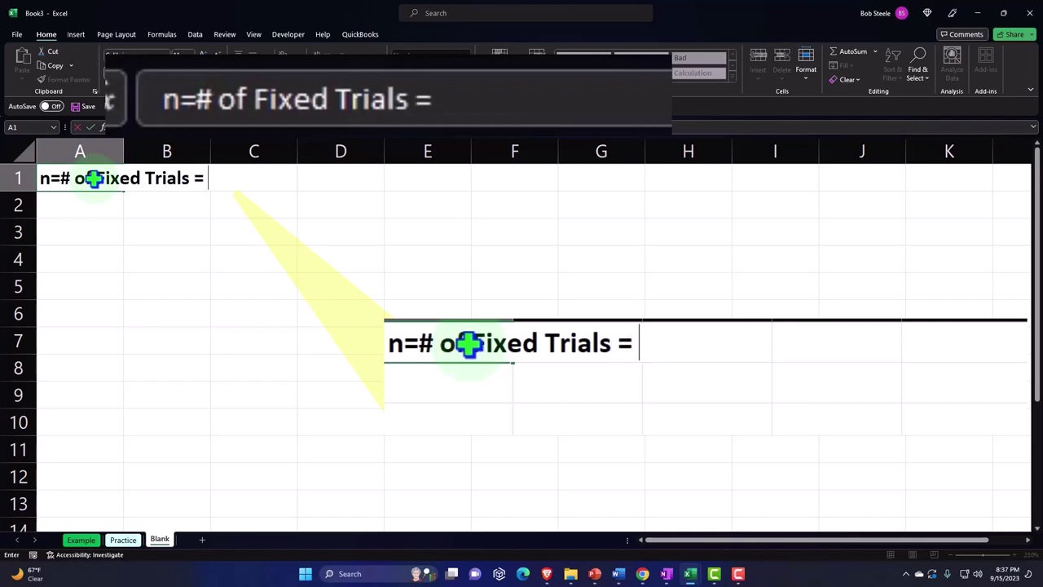
text(Dives to )
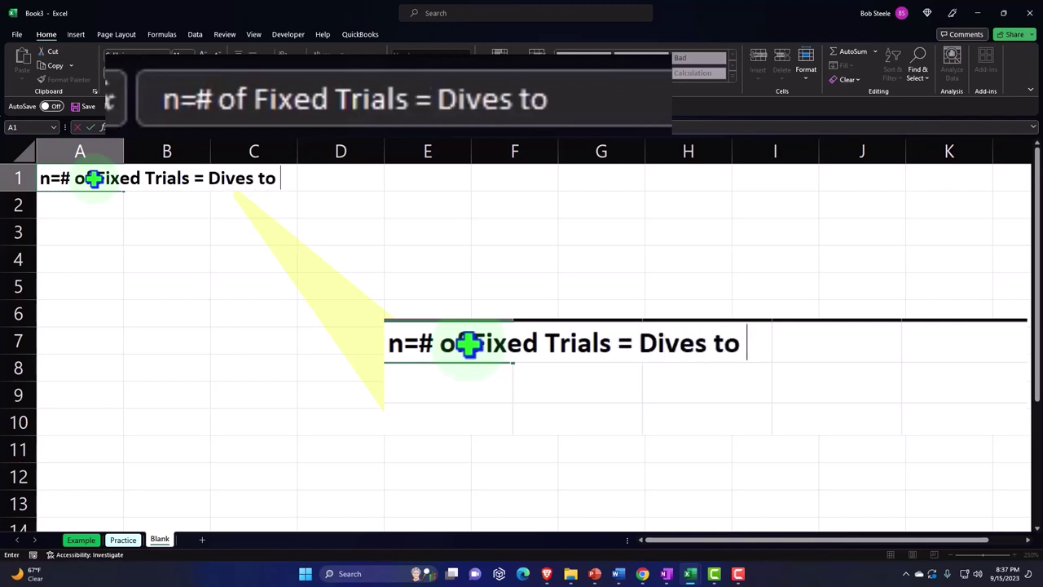
text(work)
key(Return)
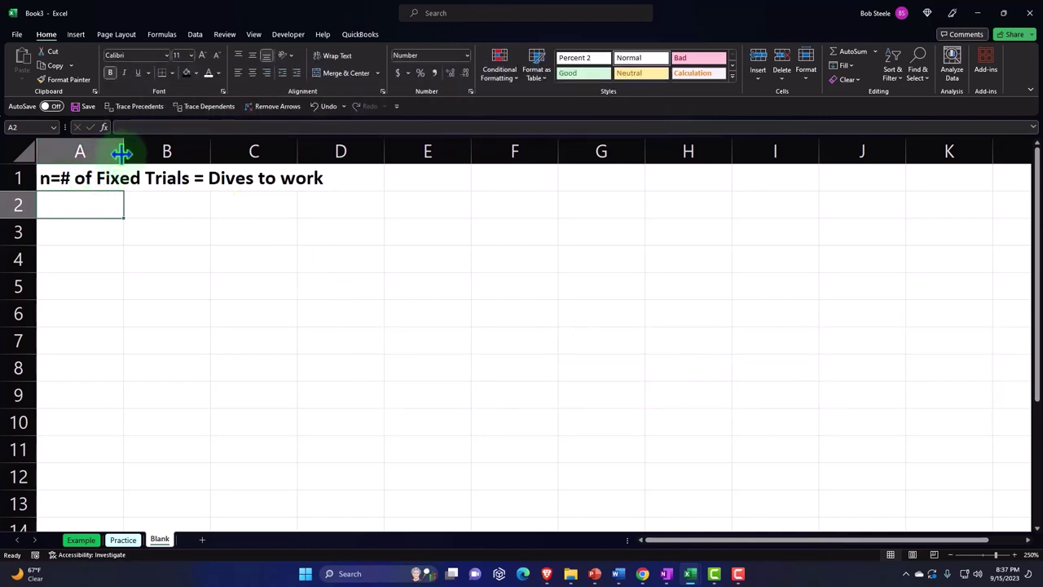
double_click(123, 152)
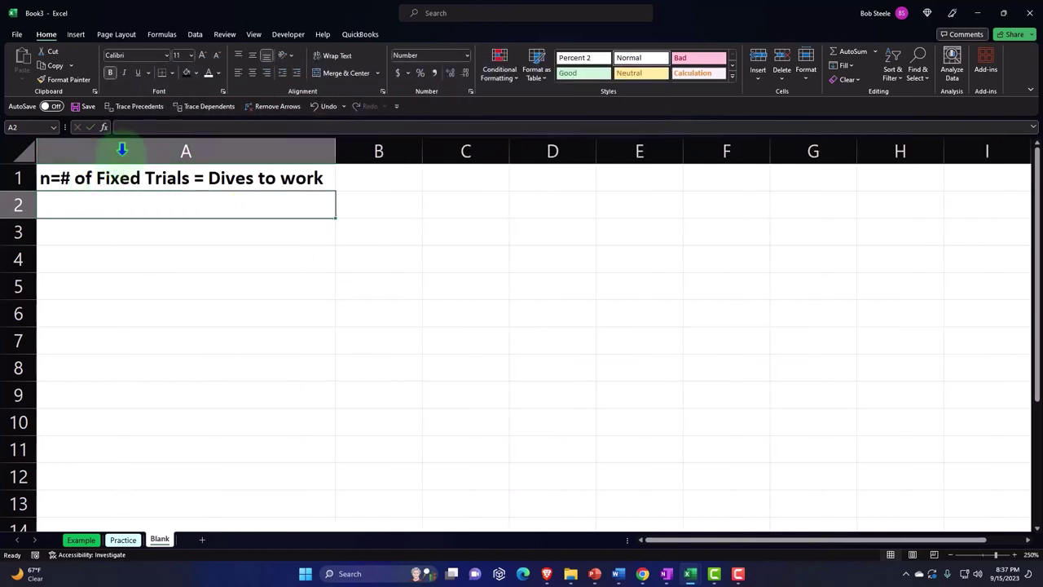
- Enter 5 in B1 as the number of fixed trials
click(366, 180)
text(5)
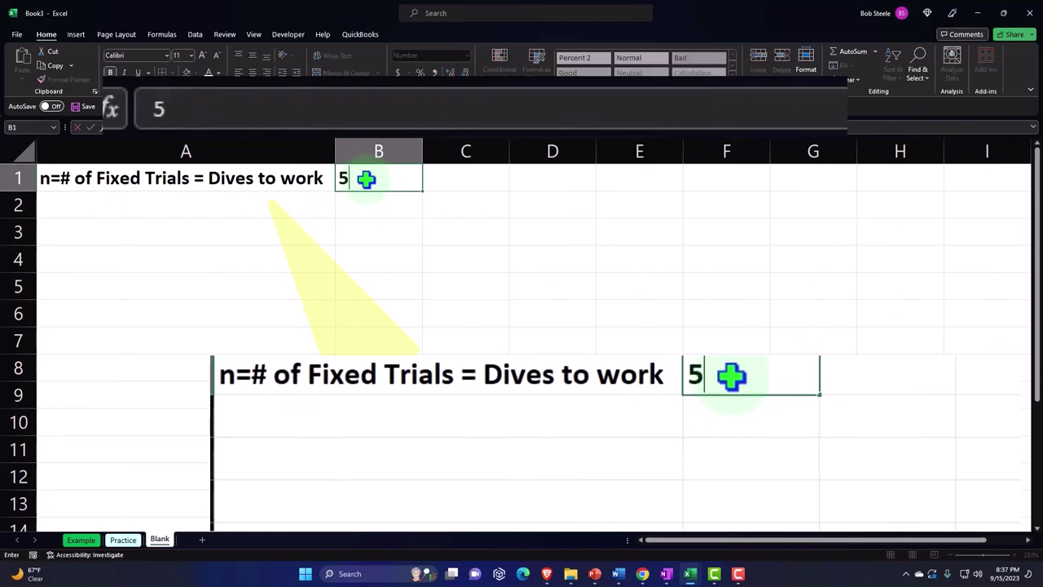
key(Return)
- Enter the label "P=Prob of success - no traffic" in A2
key(Left)
text(P)
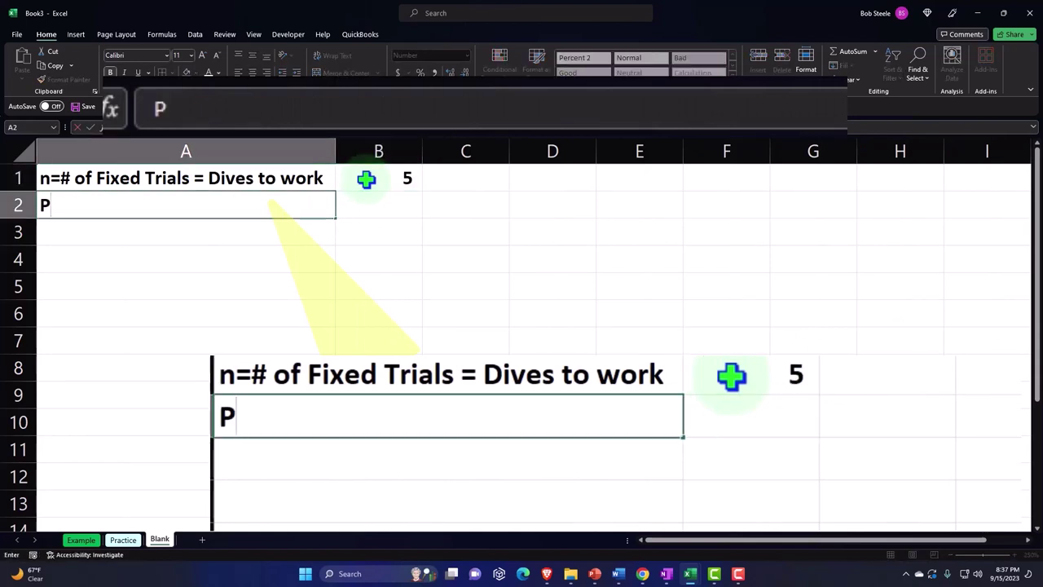
text(=Prob)
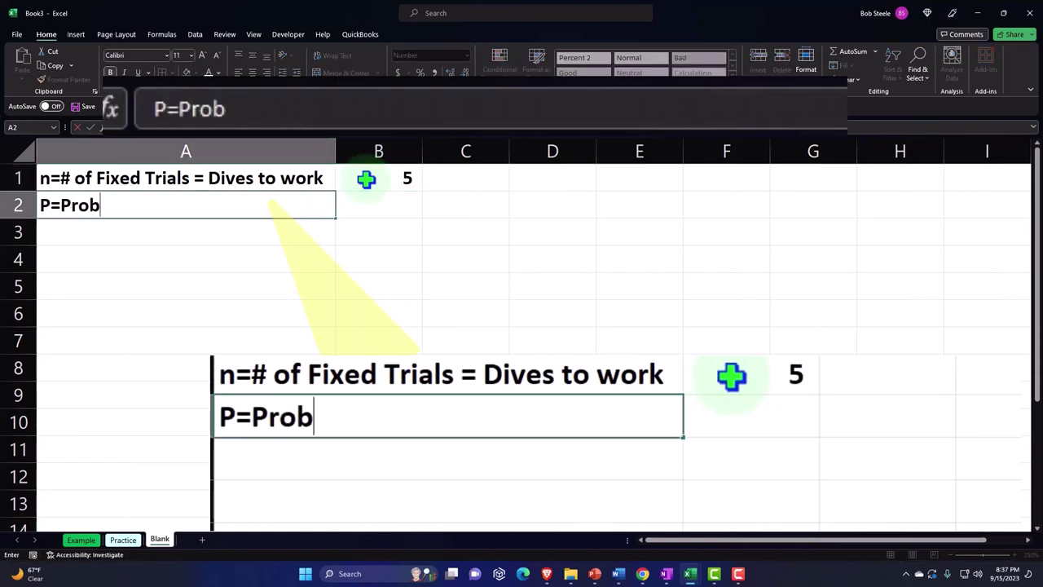
text( of suc)
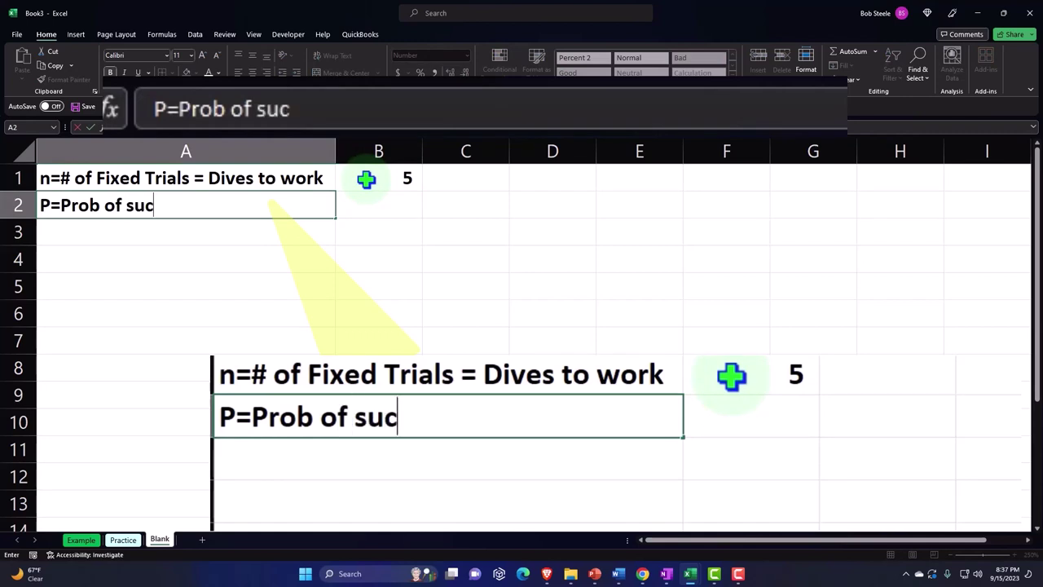
text(cess)
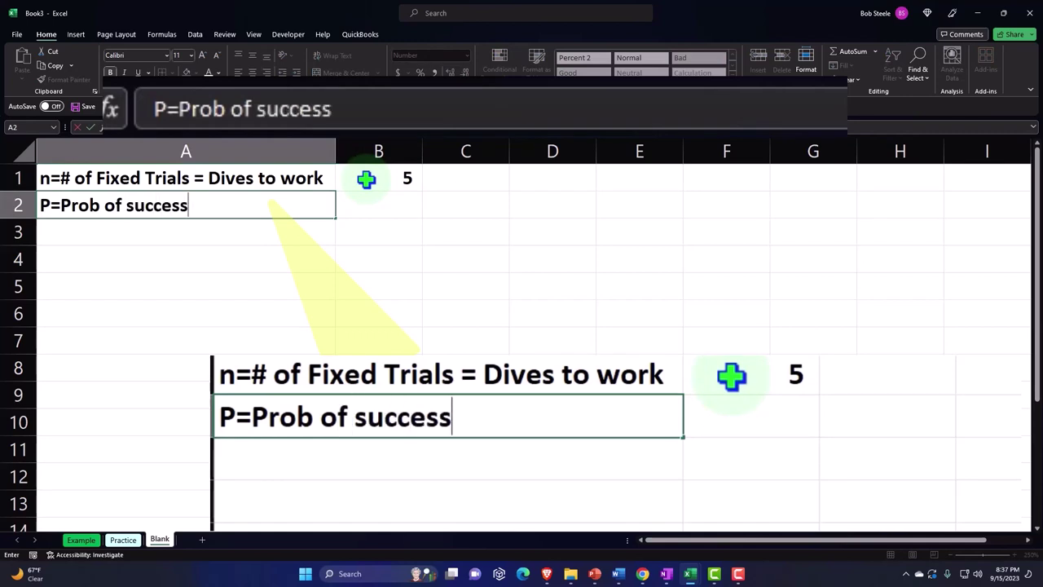
text(- no traffic)
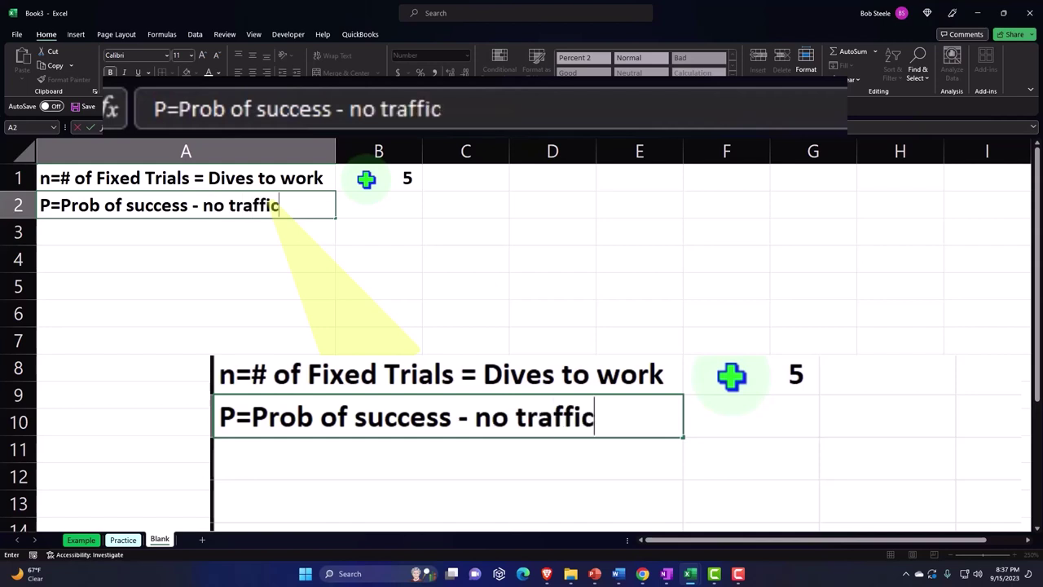
key(Tab)
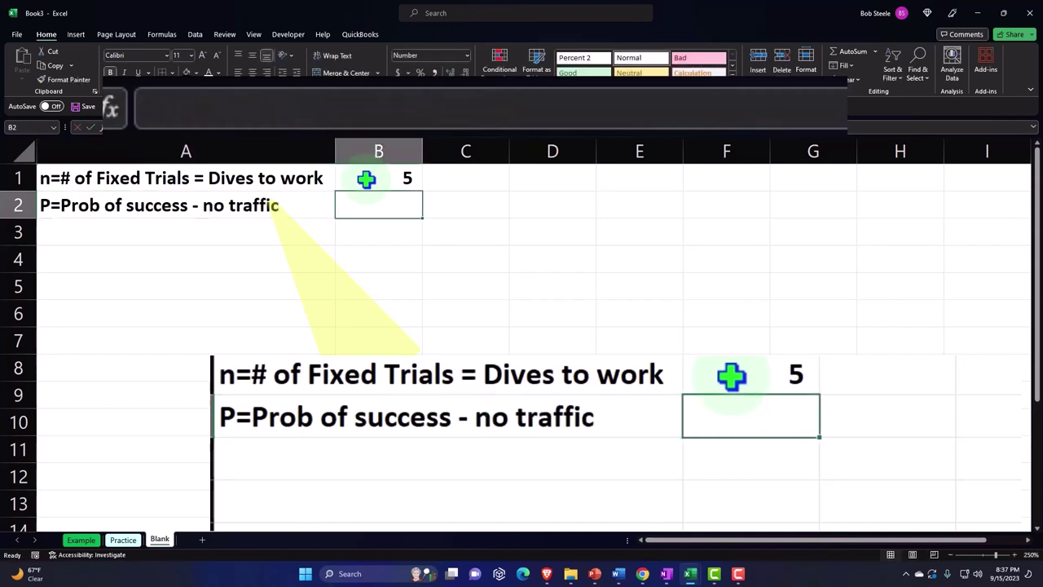
- Enter 0.12 in B2 as the probability of success and format the cell as a percentage
text(.1)
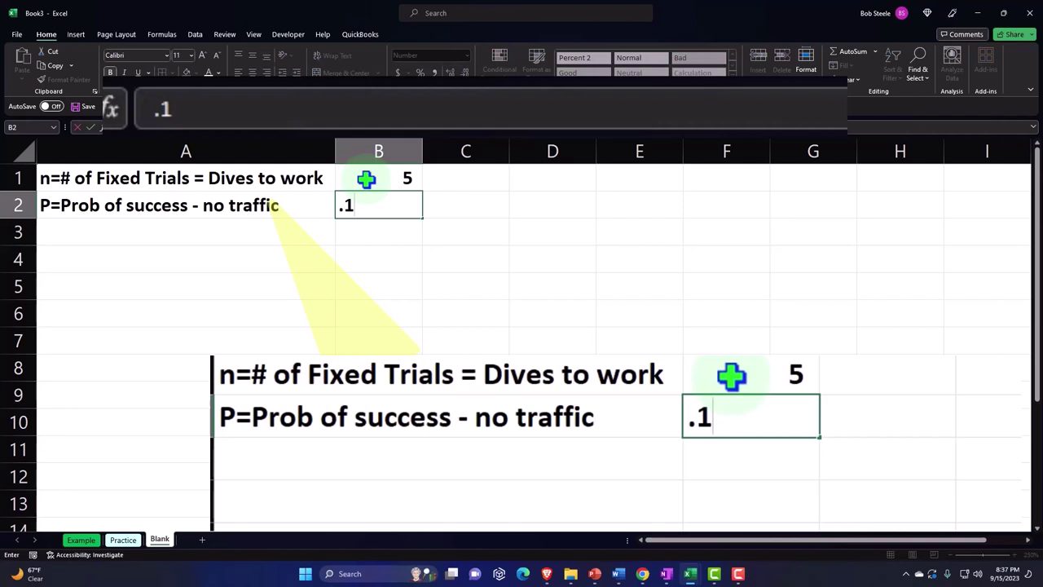
text(2)
key(Return)
key(Up)
key(Right)
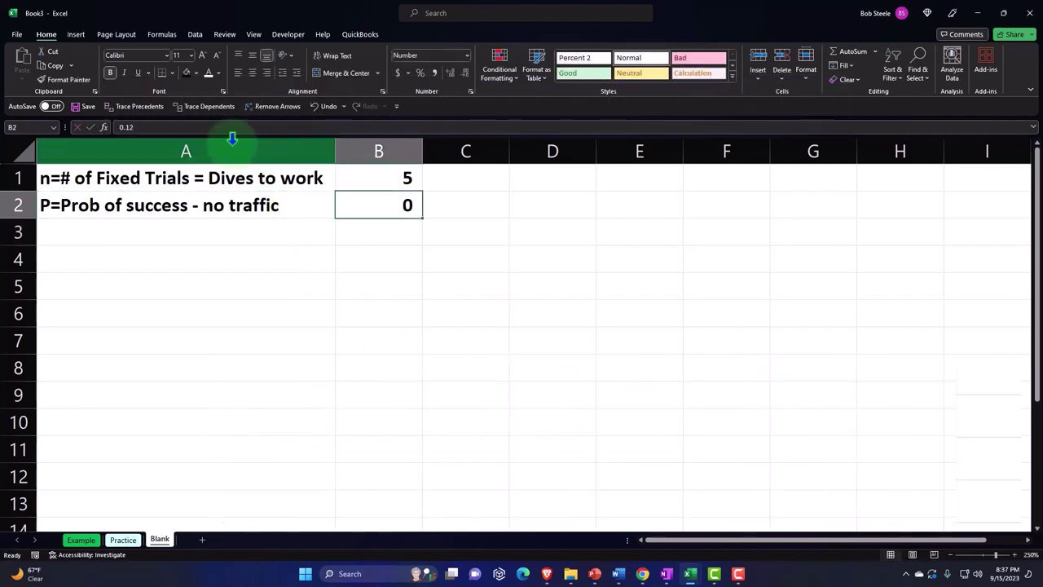
click(422, 75)
- Enter the label "x= # of times no trafic out of 5" in A3 and the value 3 in B3
key(Down)
key(Left)
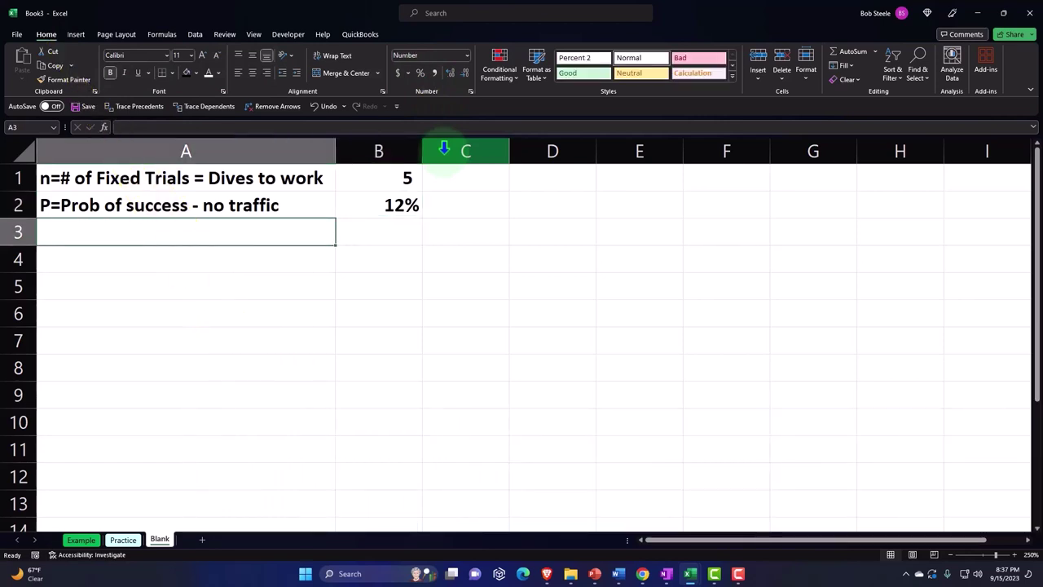
text(x)
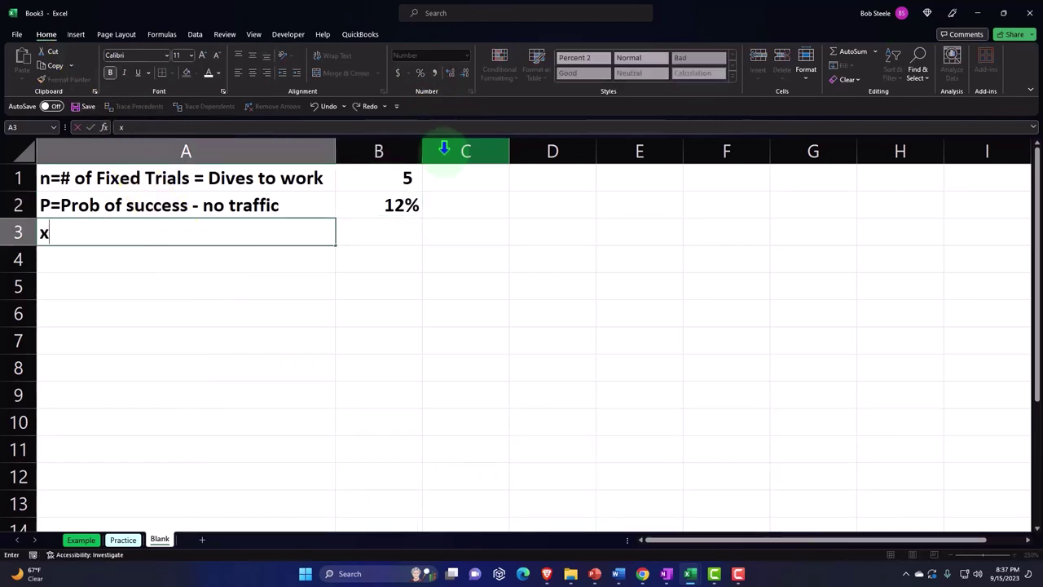
text(=)
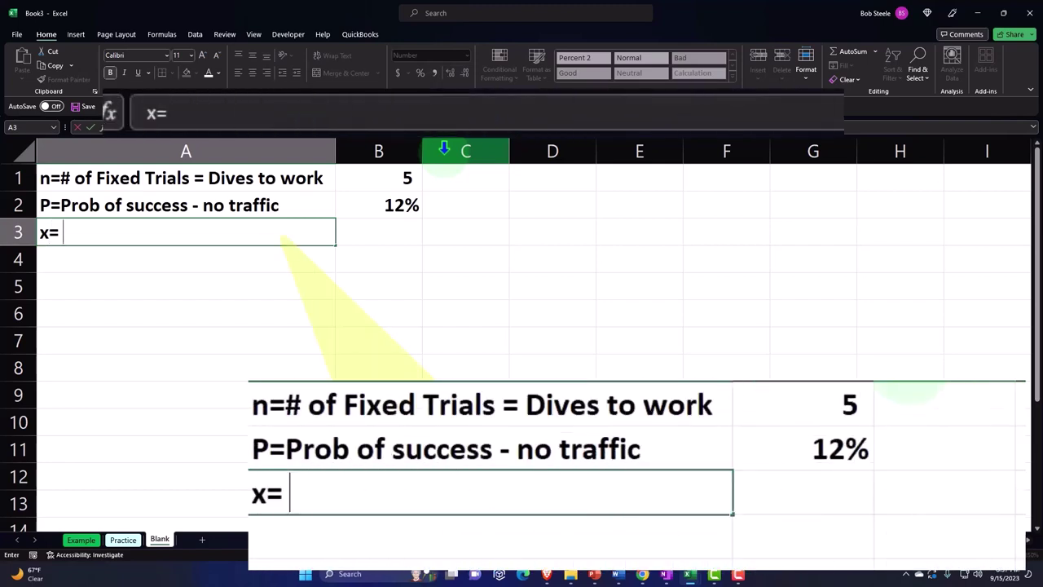
text( # of times no)
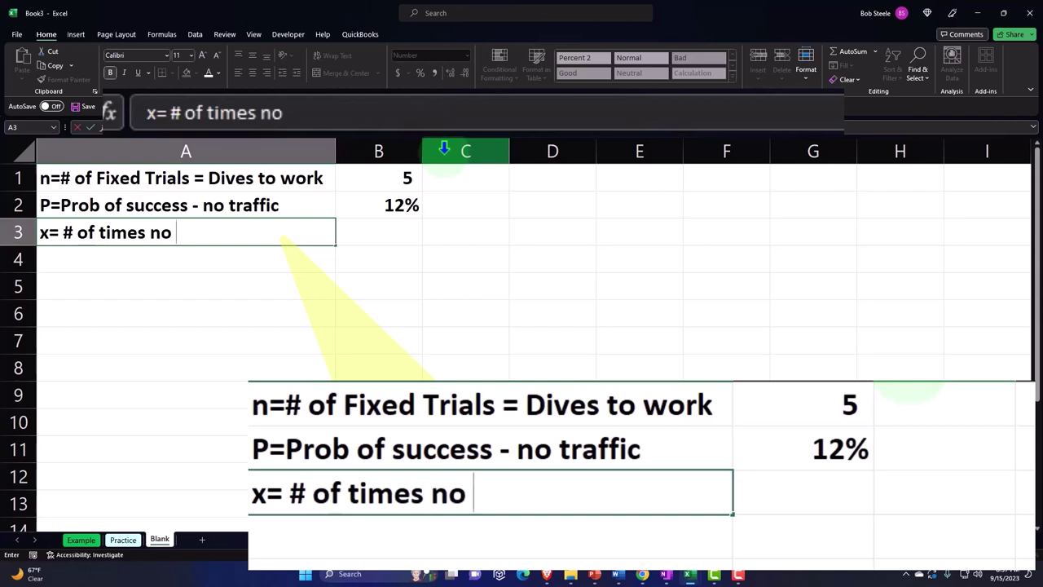
text( trfic)
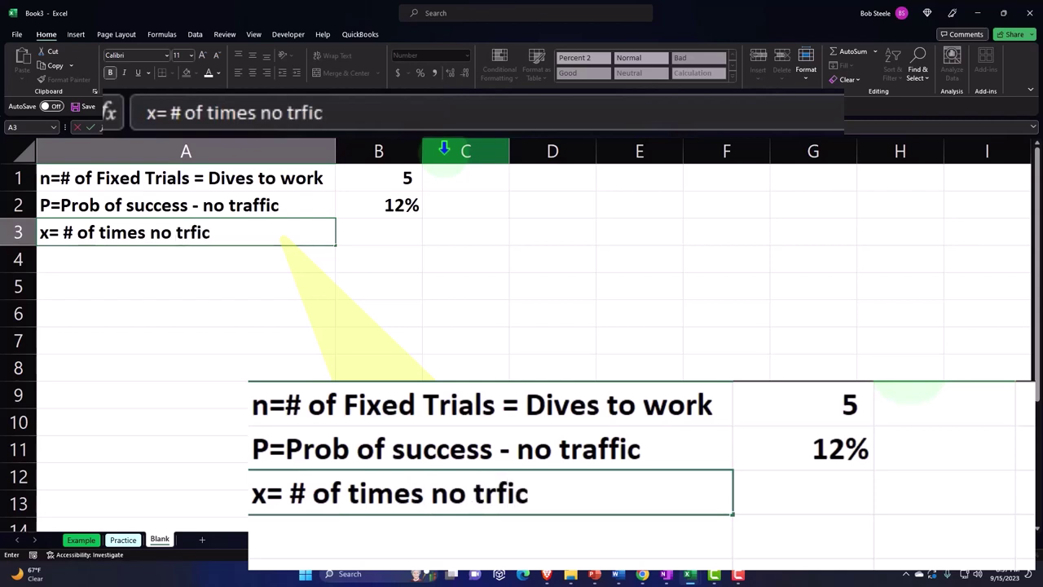
key(BackSpace)
key(BackSpace)
key(BackSpace)
key(BackSpace)
text(a)
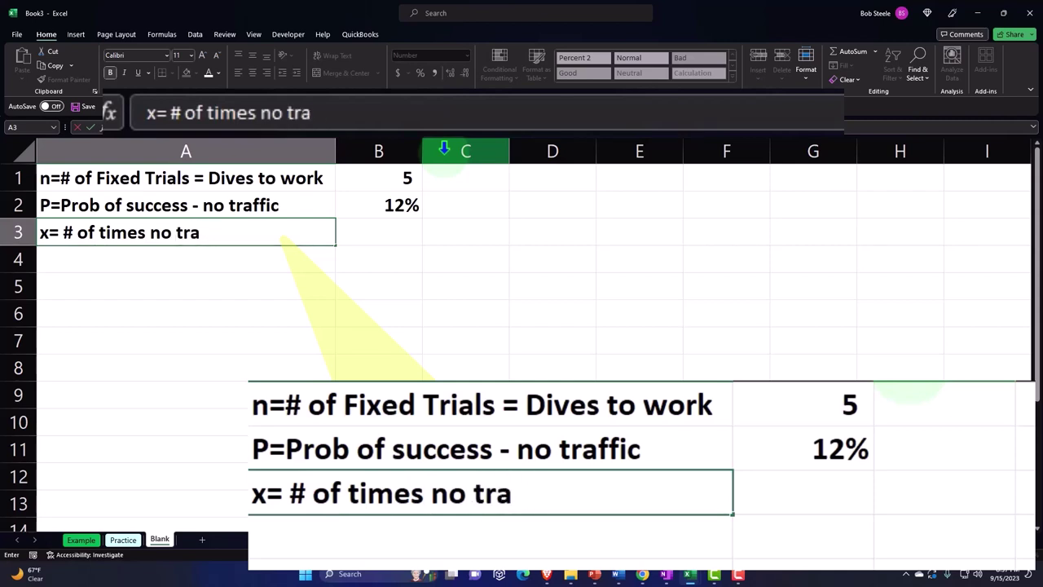
text(fic out of)
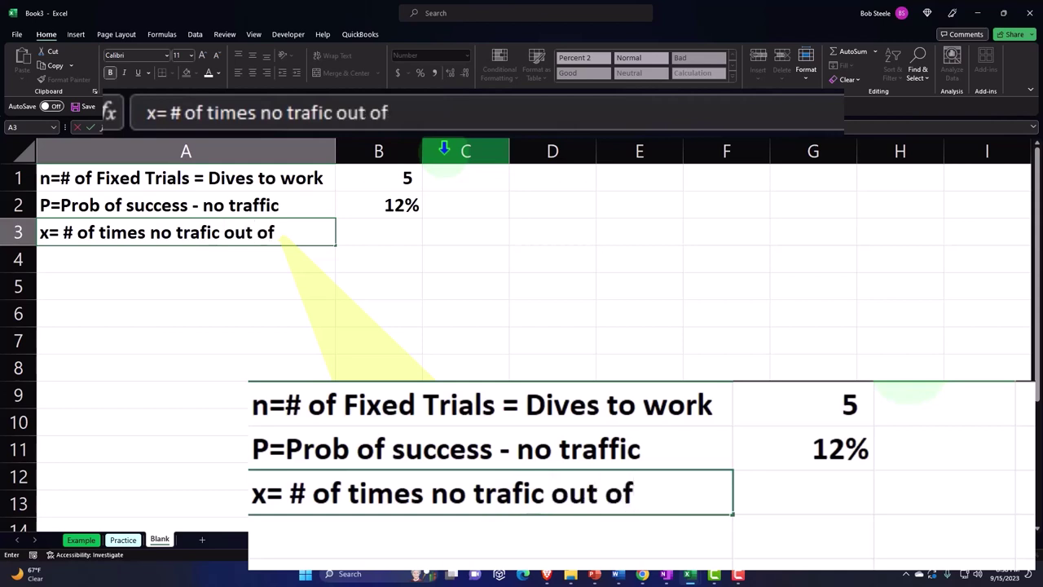
text( 5)
key(Tab)
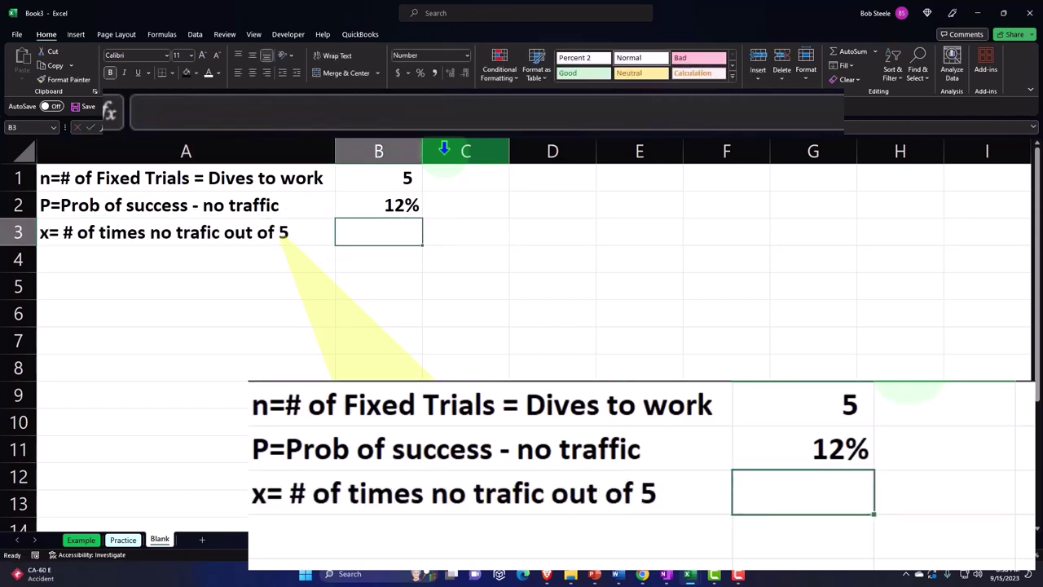
text(3)
key(Return)
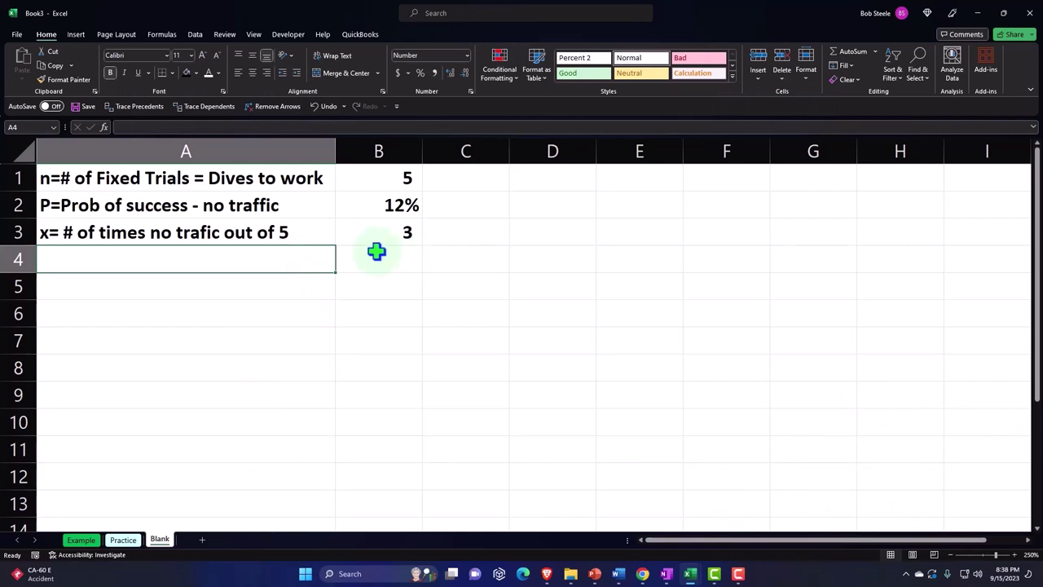
- Apply borders to all cells of the input table A1:B3
drag(181, 185, 350, 234)
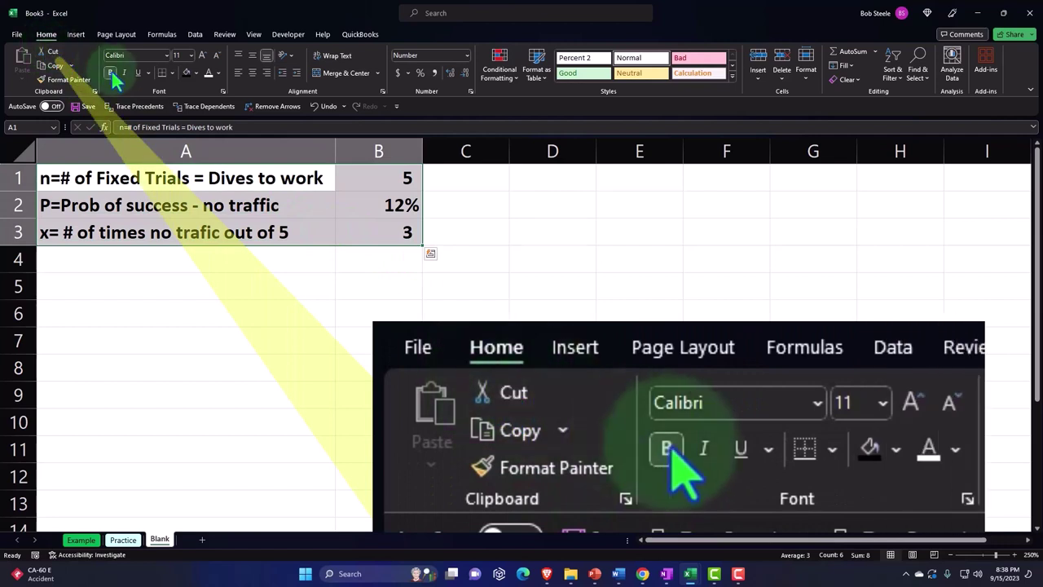
click(172, 73)
click(190, 239)
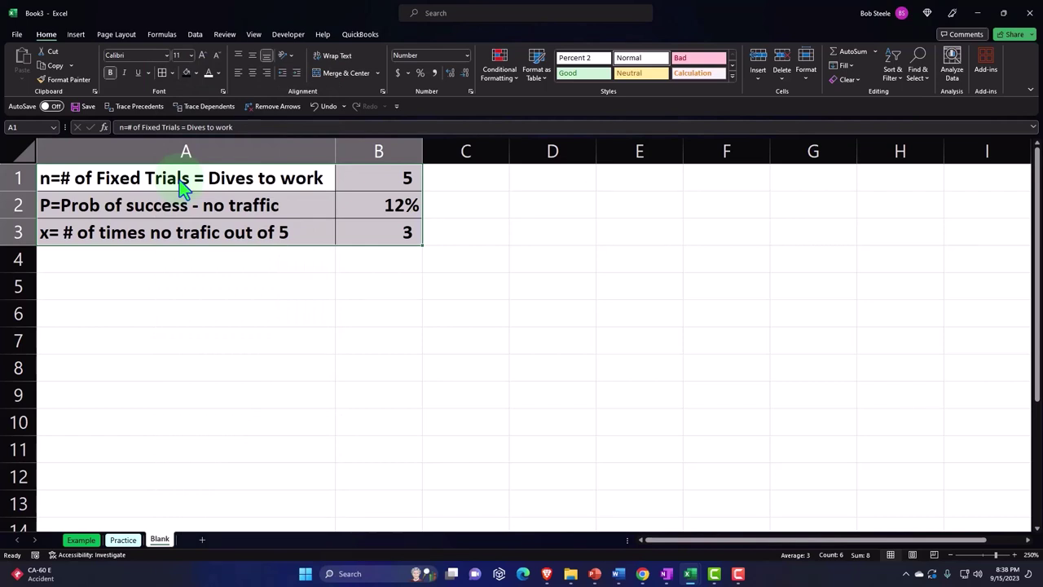
- Enter the formula =BINOM.DIST.RANGE(B1,B2,B3) in B5 to calculate the probability of exactly x successes
click(210, 282)
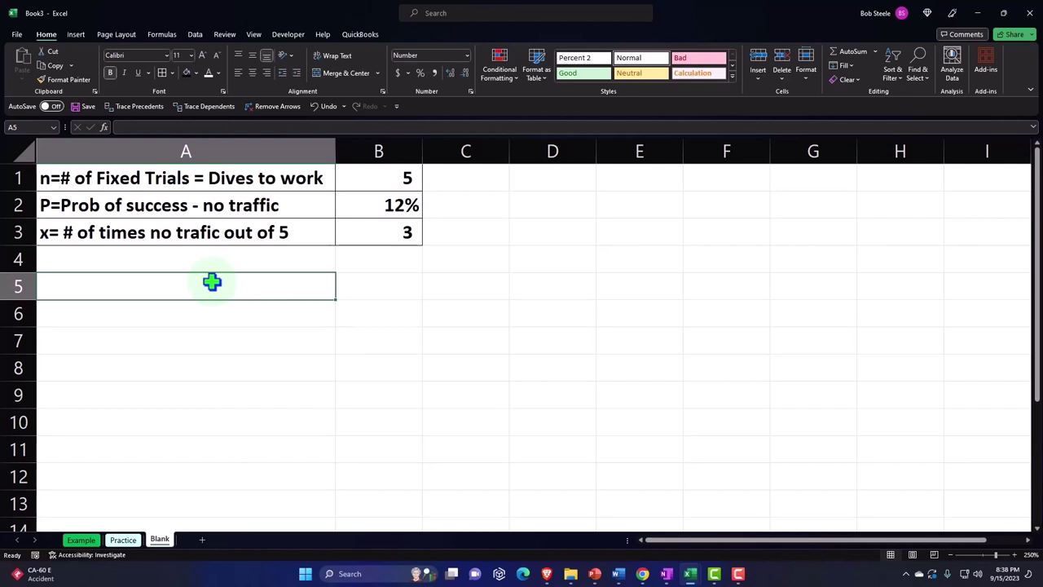
key(Right)
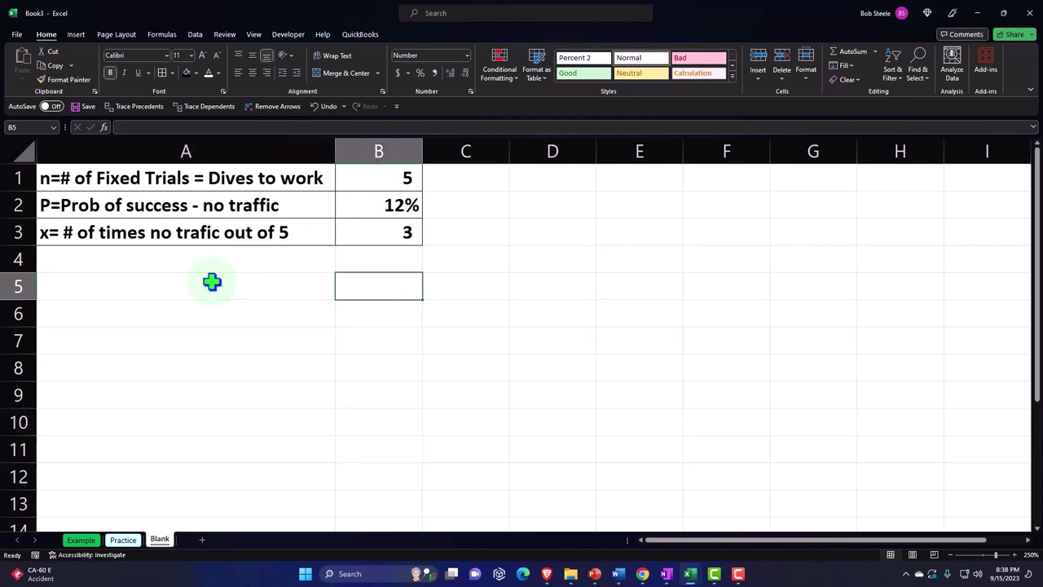
text(=)
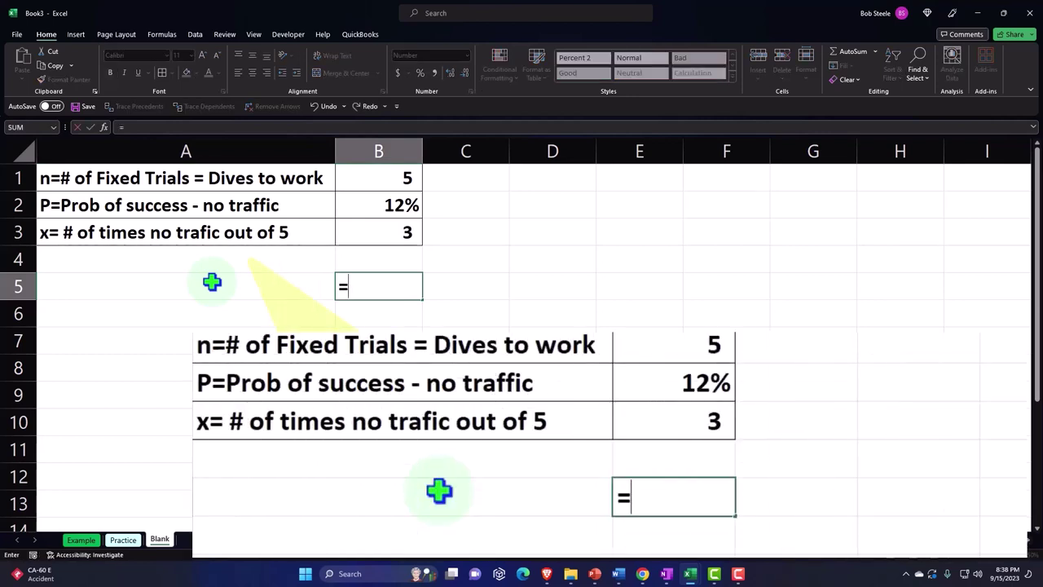
text(binom)
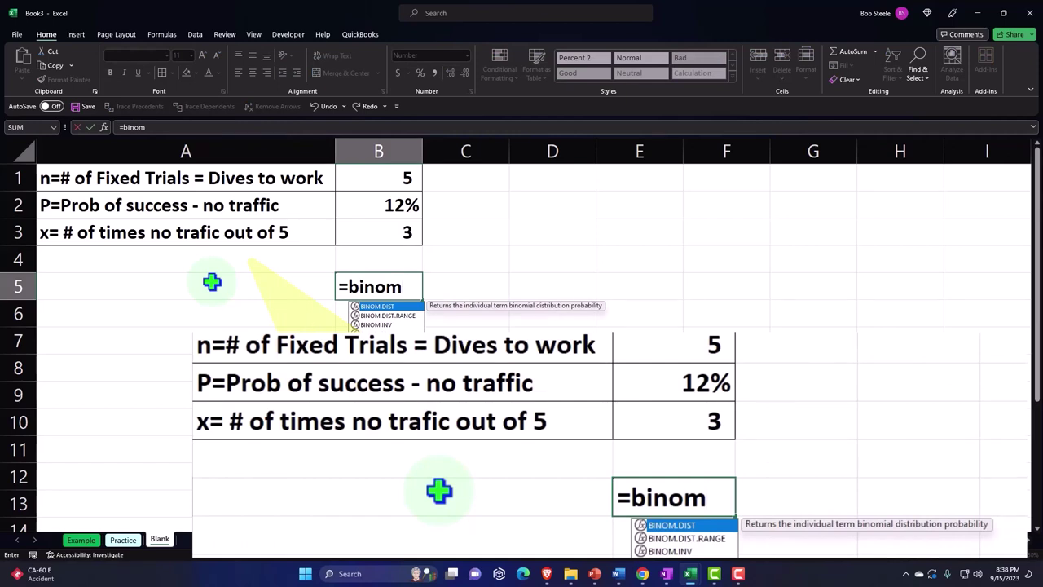
double_click(379, 316)
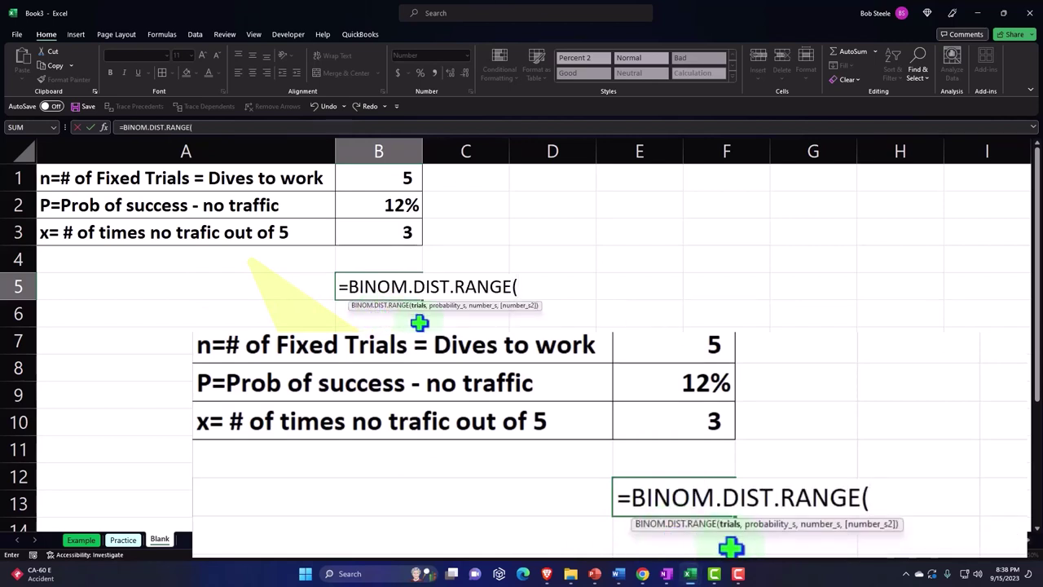
click(402, 180)
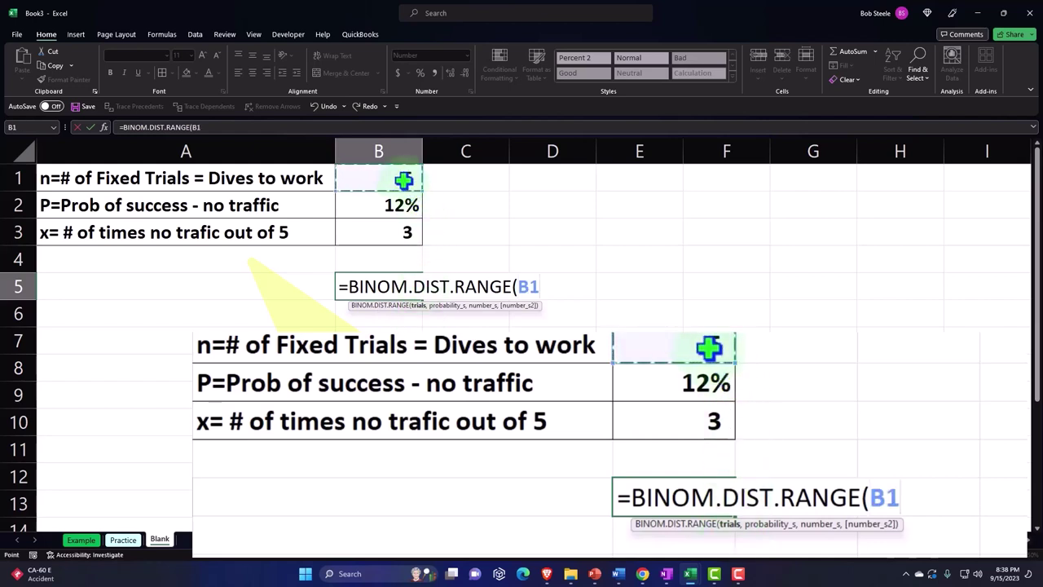
text(,)
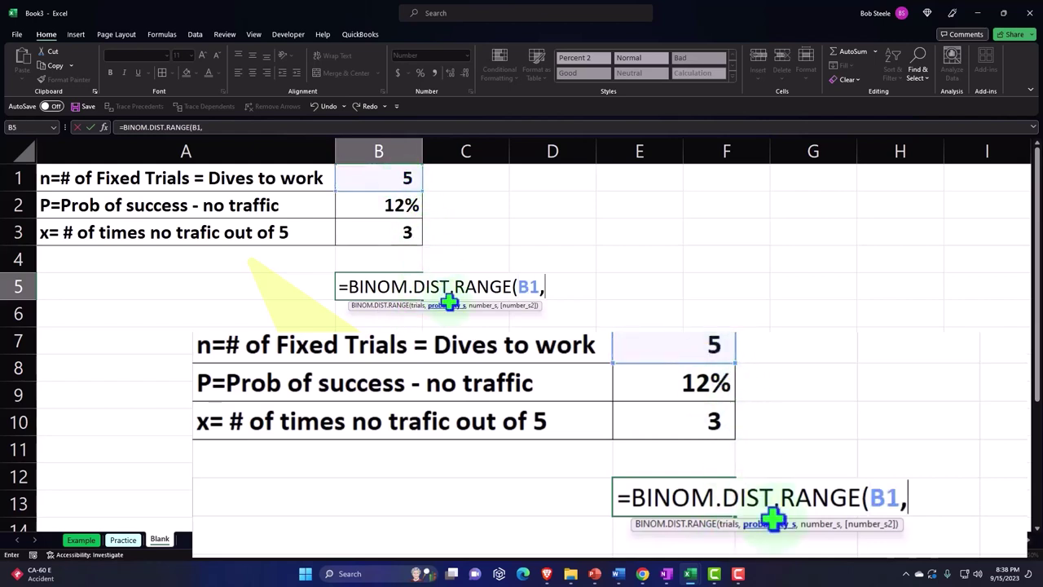
click(399, 205)
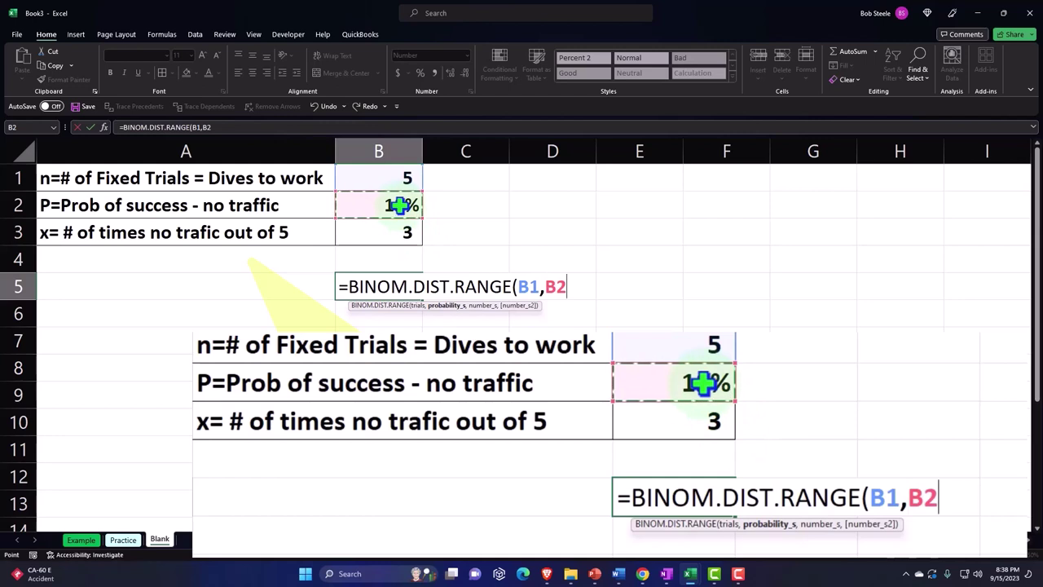
text(,)
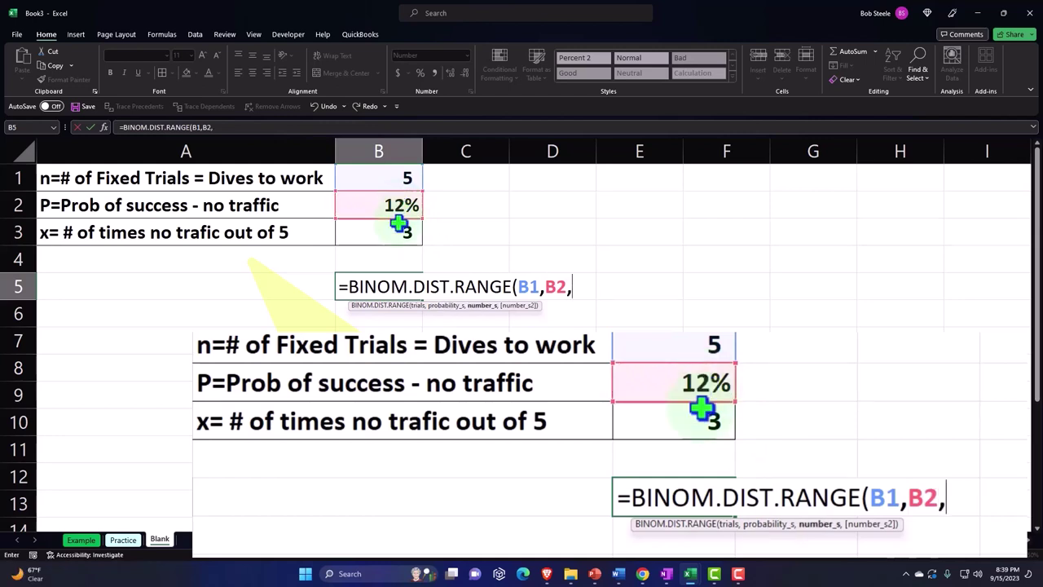
click(399, 233)
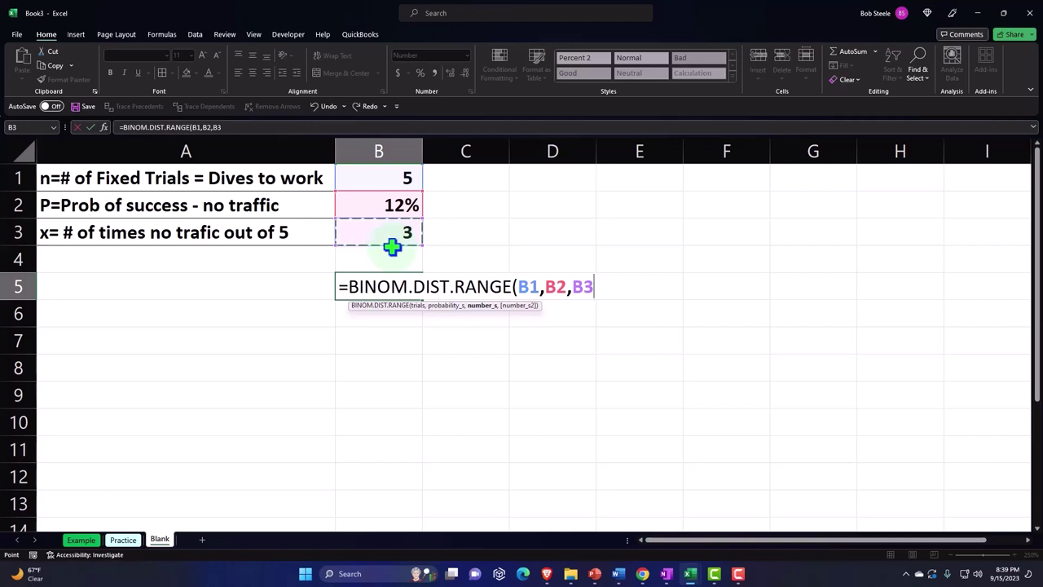
text())
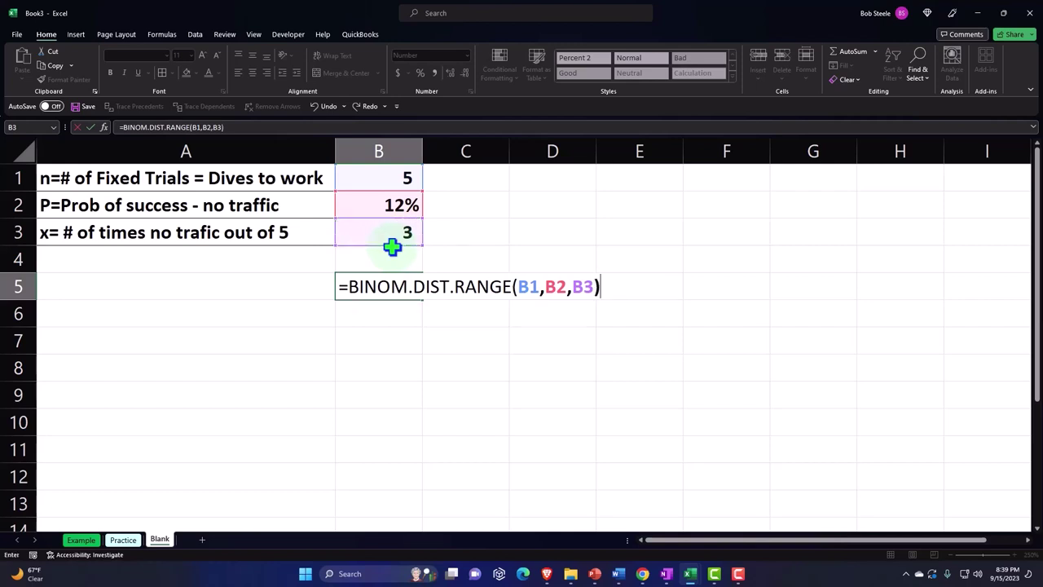
key(Return)
- Format the BINOM.DIST.RANGE result in B5 as a percentage with two decimal places
click(377, 283)
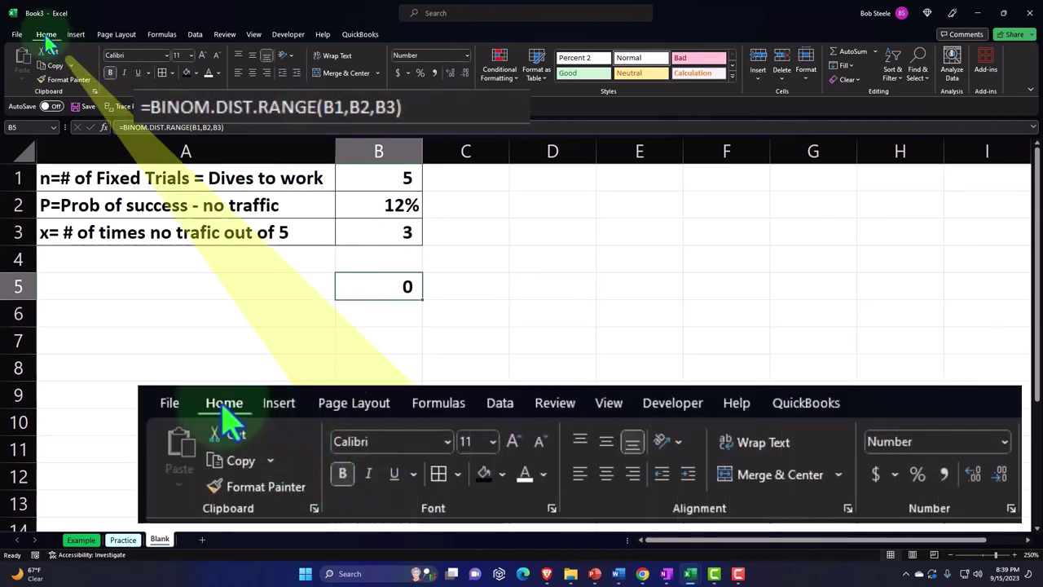
click(421, 73)
click(449, 73)
click(450, 73)
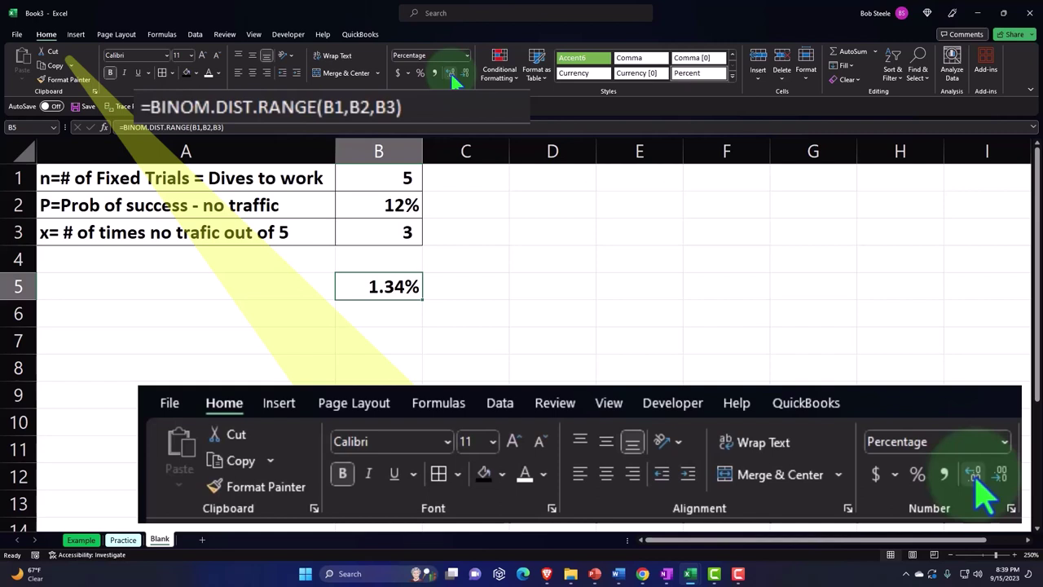
- Link A5 to the x label in A3 by formula and repeat the same linked label in A6
key(Left)
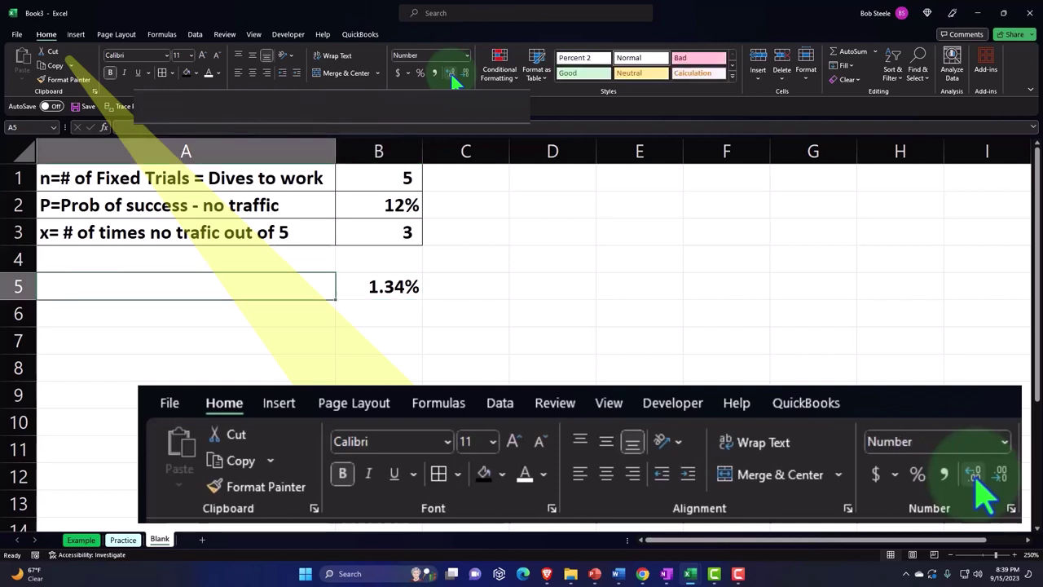
text(=)
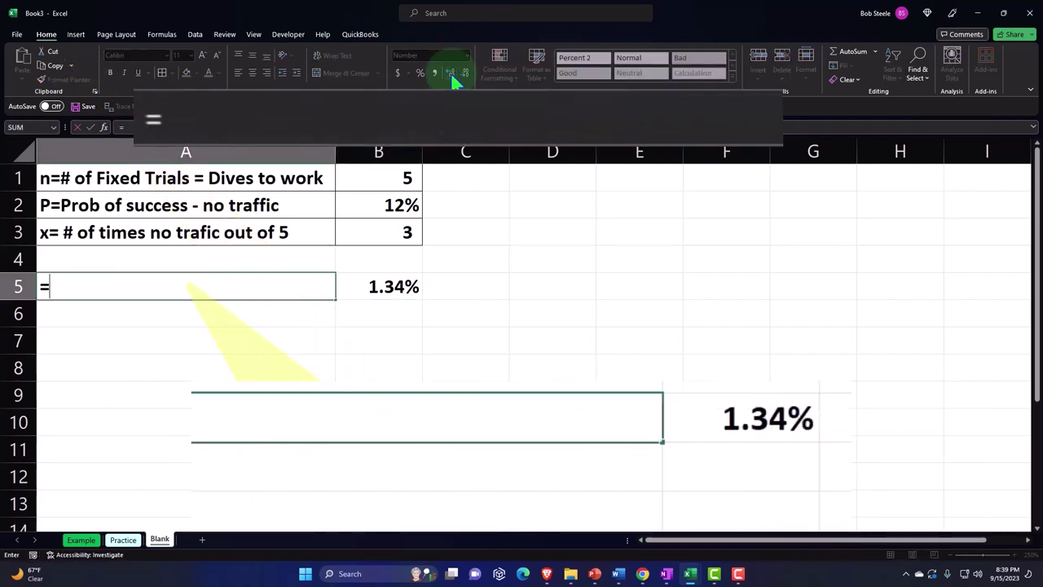
key(Up)
key(Up)
key(Return)
text(=)
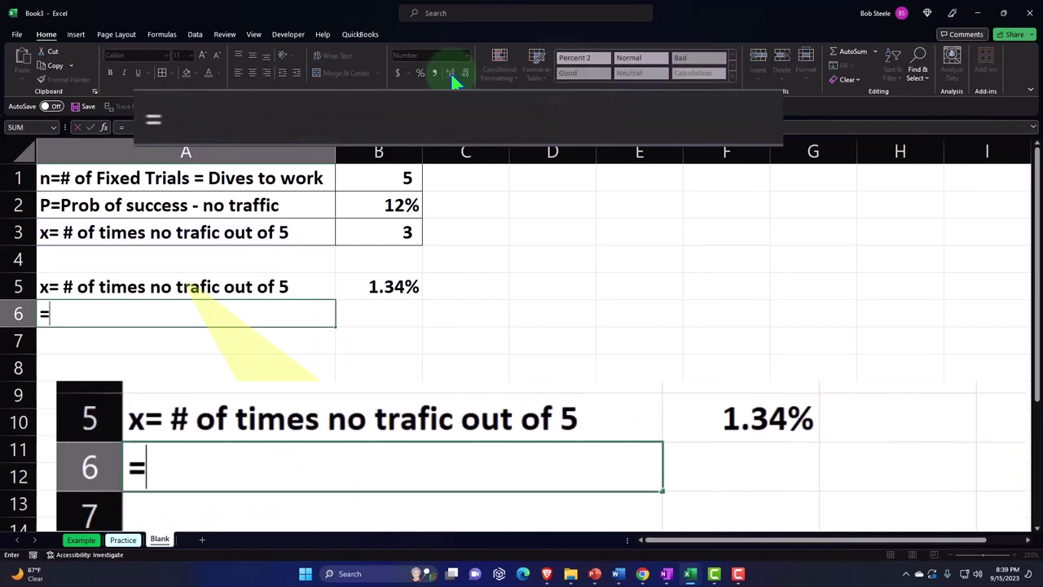
key(Left)
key(Up)
key(Return)
- Complete the linked label in A6 and enter =BINOM.DIST(B3,B1,B2,0) in B6 to calculate the non-cumulative probability of x successes
key(Right)
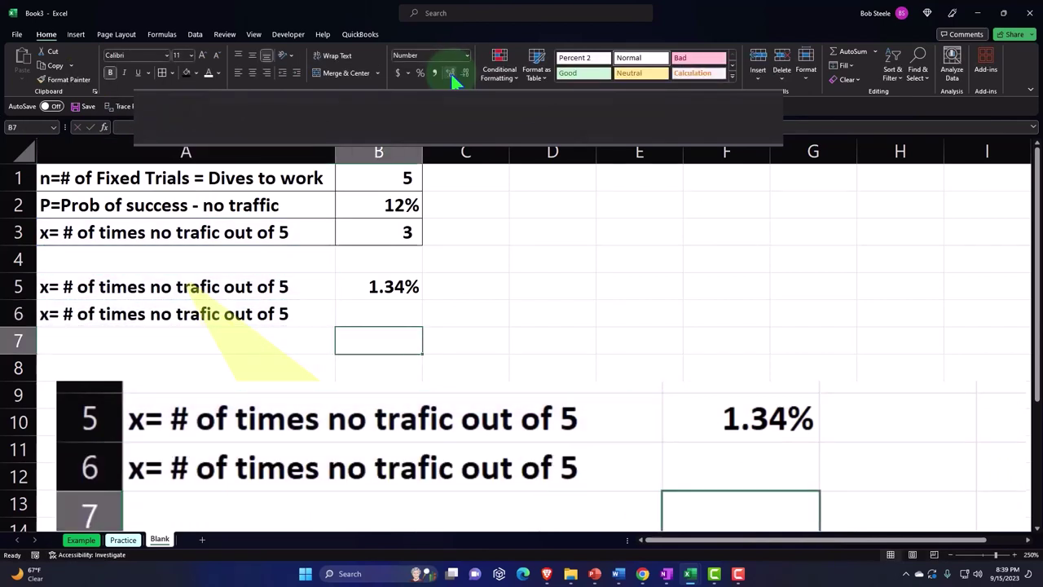
key(Up)
text(=b)
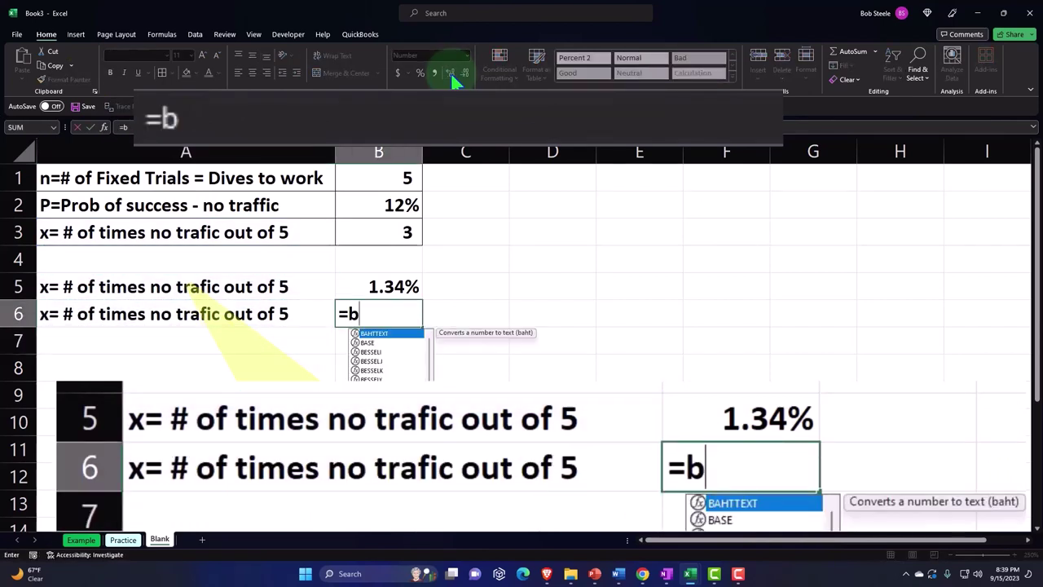
text(in)
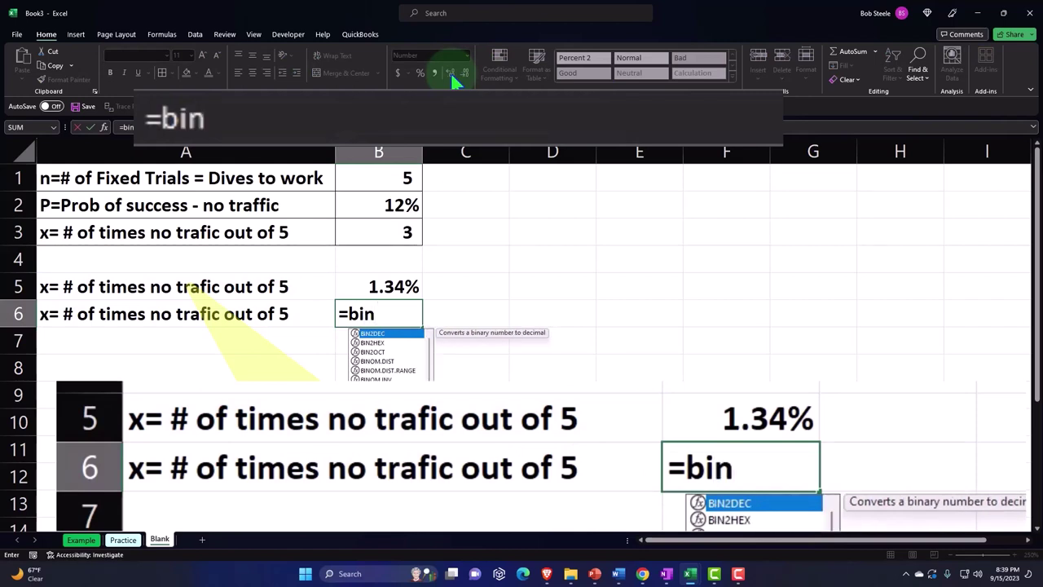
text(o)
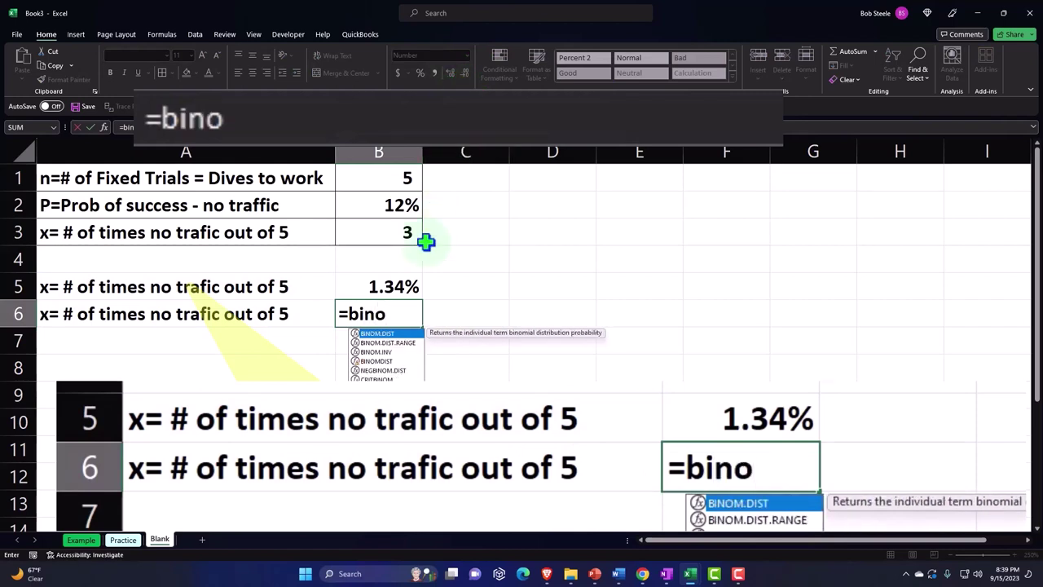
double_click(390, 335)
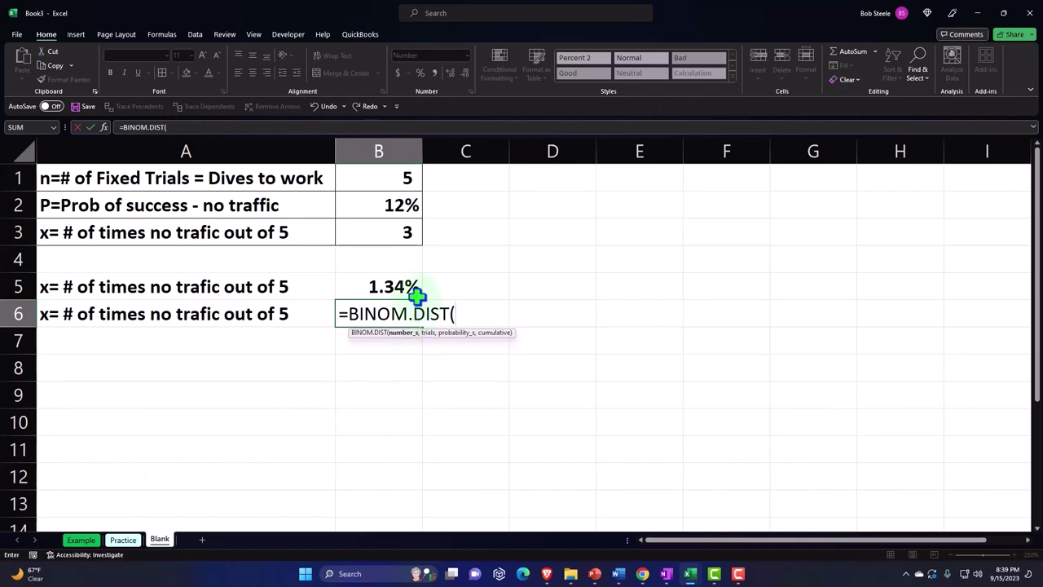
click(400, 233)
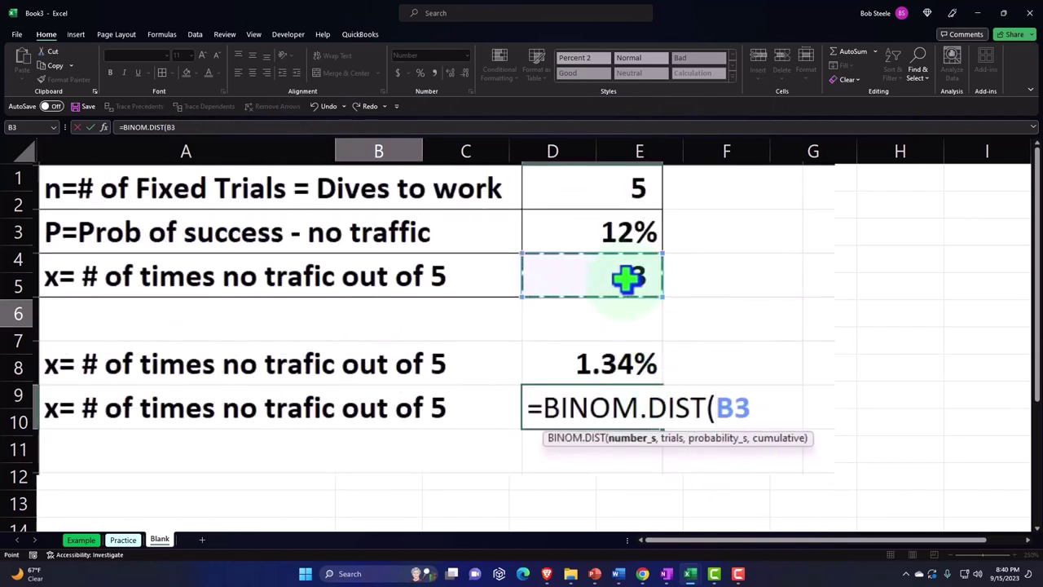
text(,)
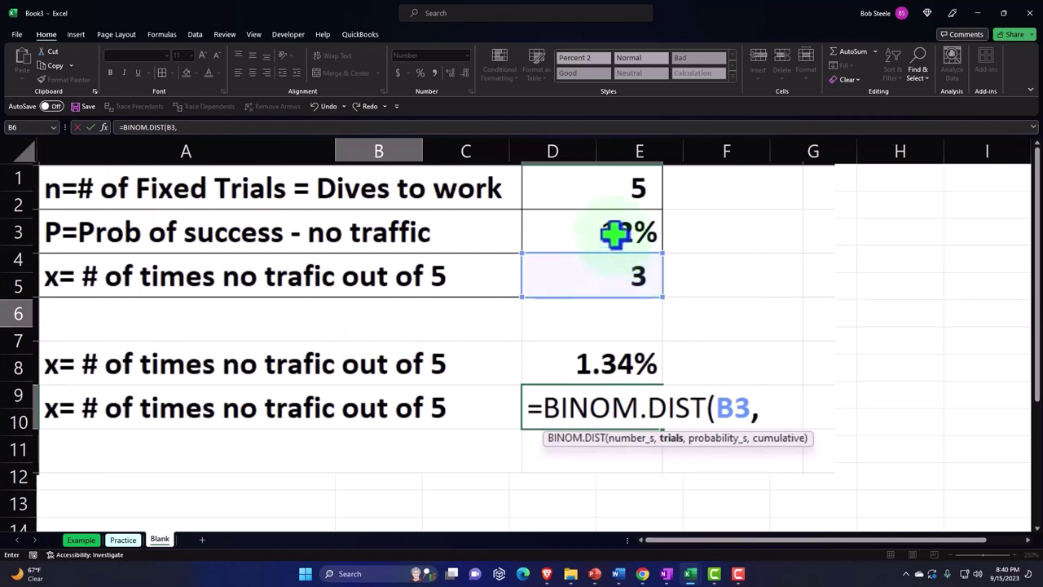
click(605, 190)
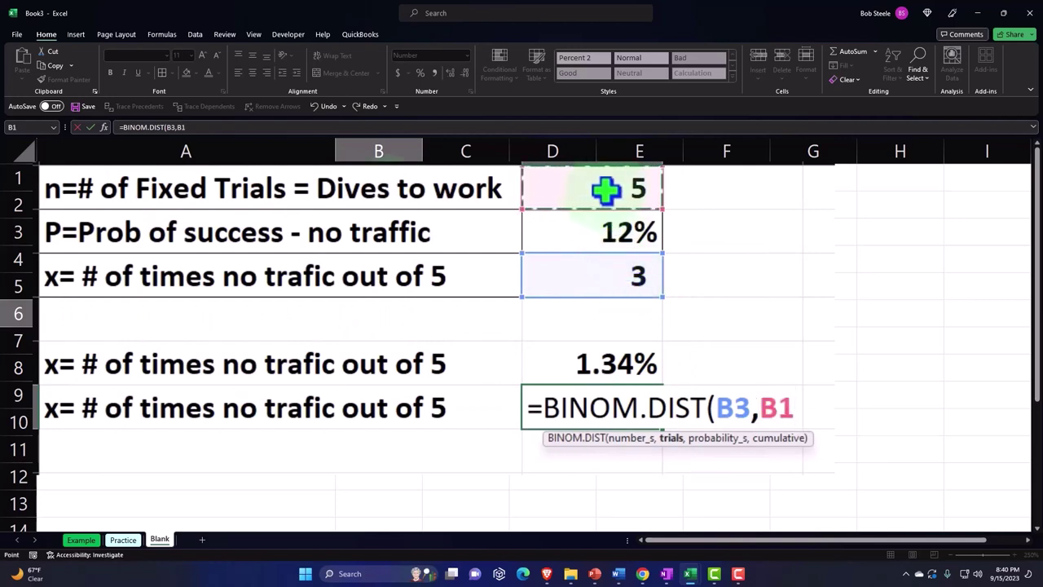
text(,)
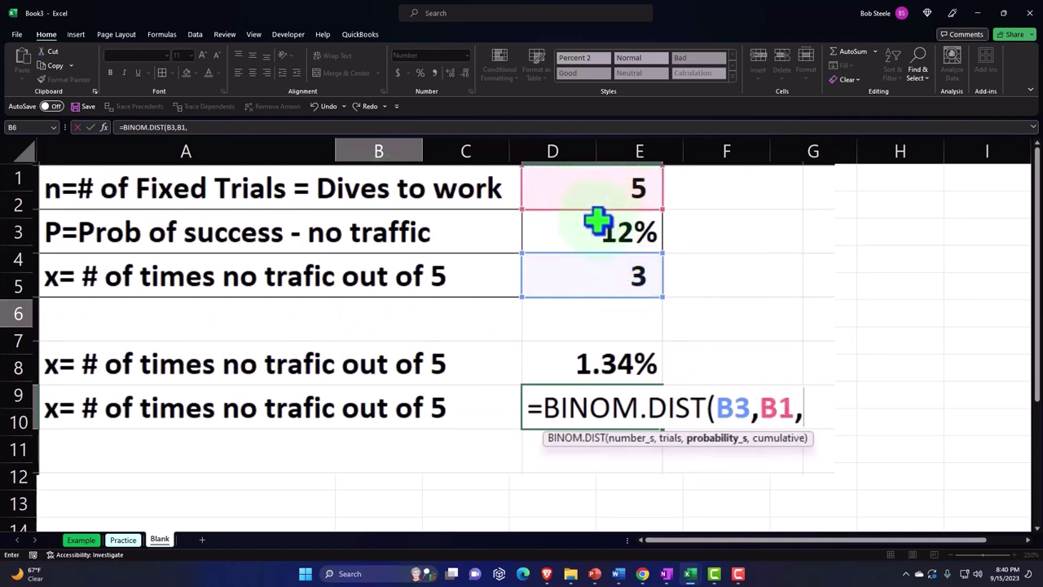
click(598, 225)
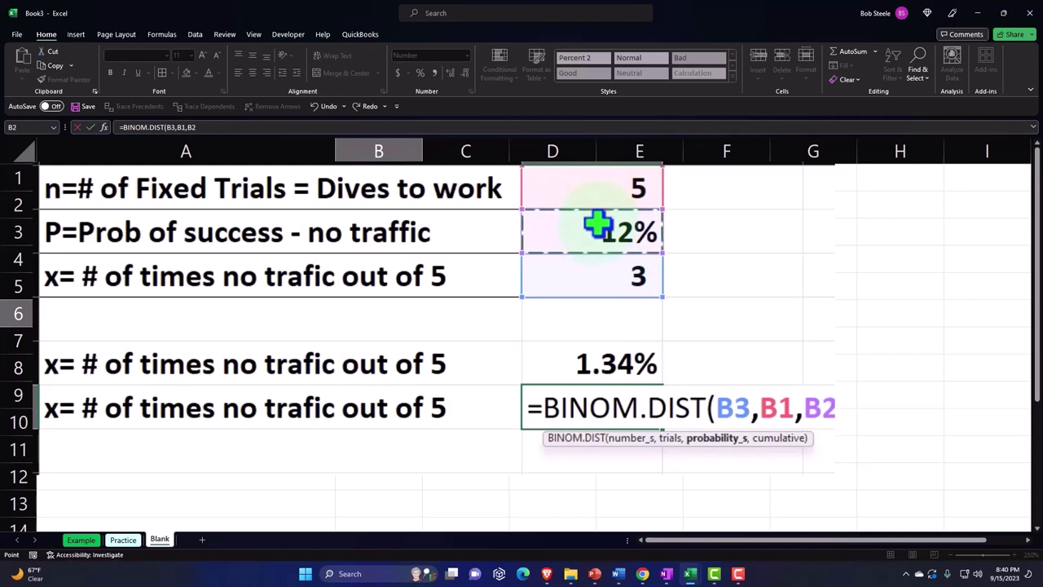
text(,)
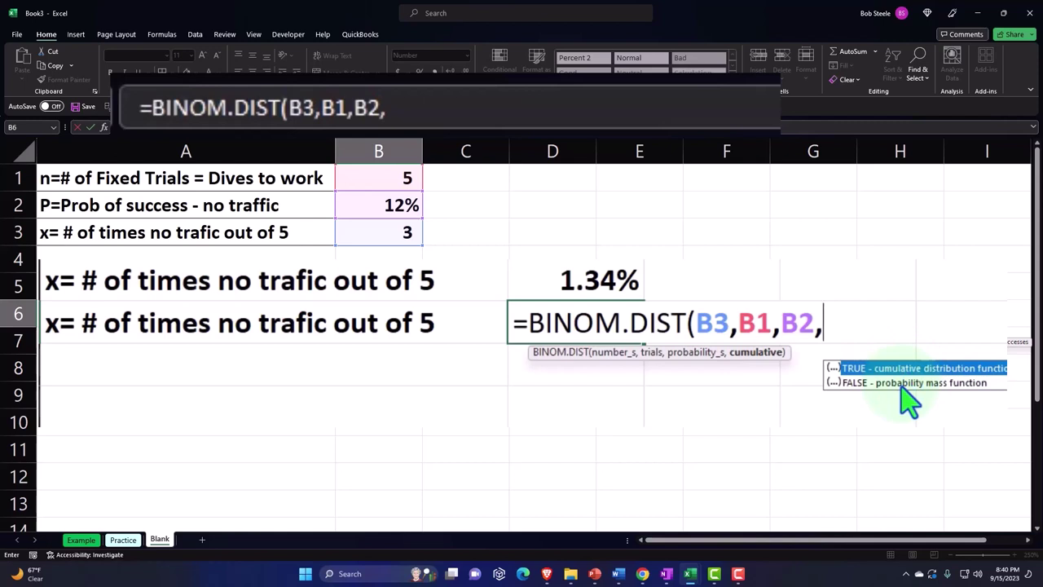
text(0)
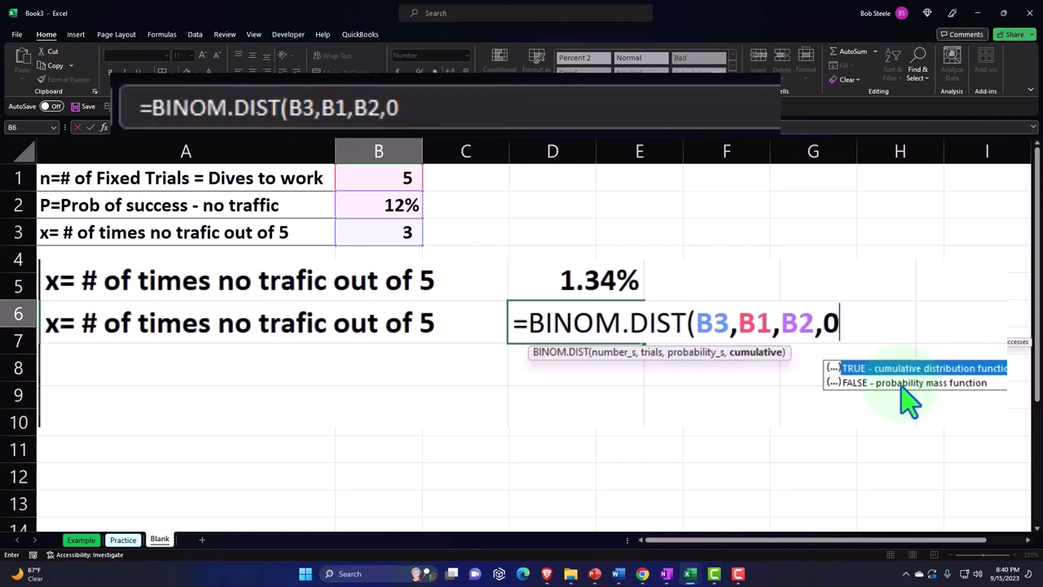
text())
key(Return)
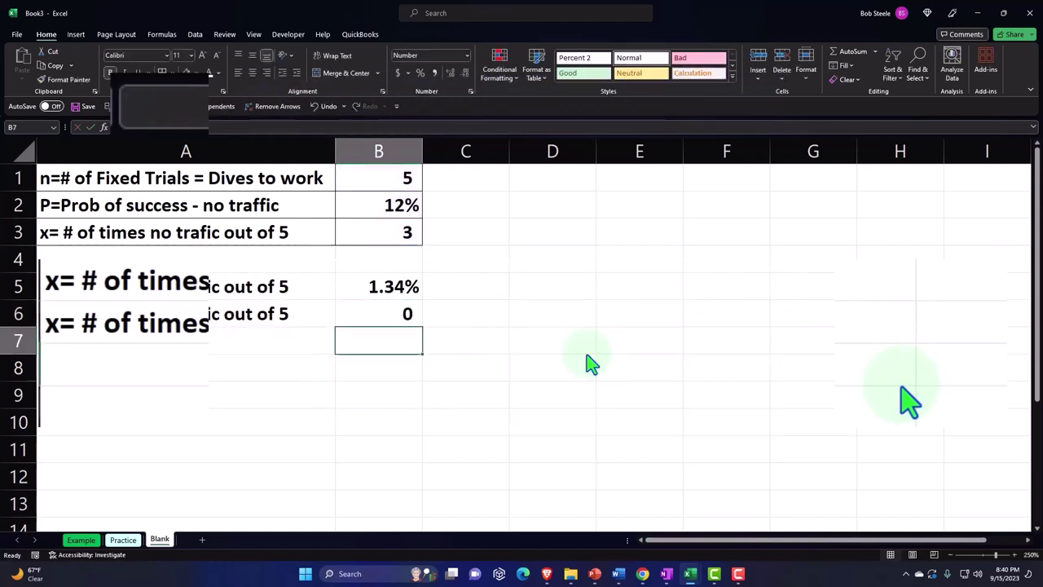
- Copy the percentage formatting from B5 onto the BINOM.DIST result in B6 with Format Painter
click(400, 314)
click(399, 287)
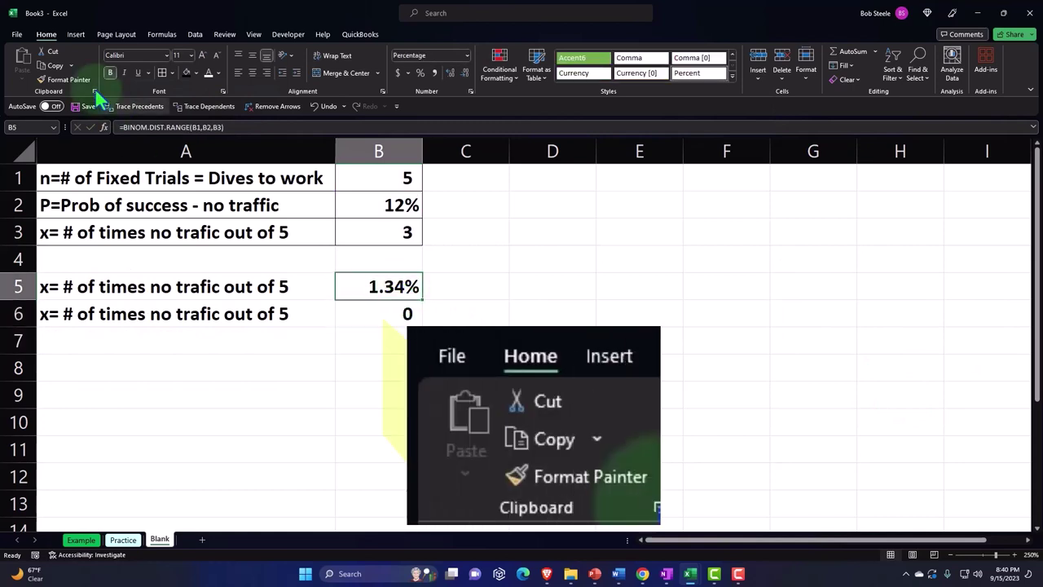
click(51, 83)
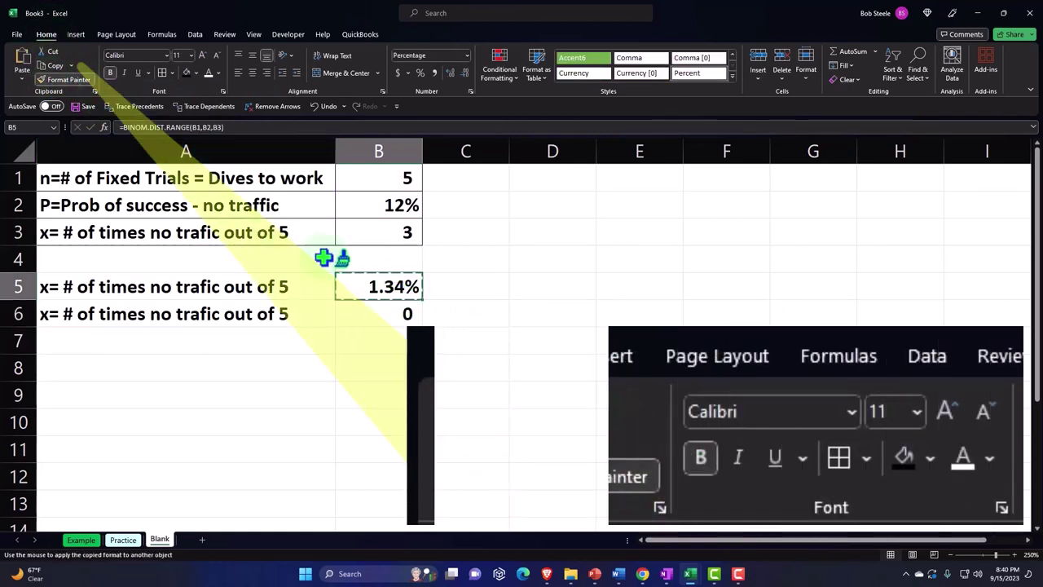
click(381, 314)
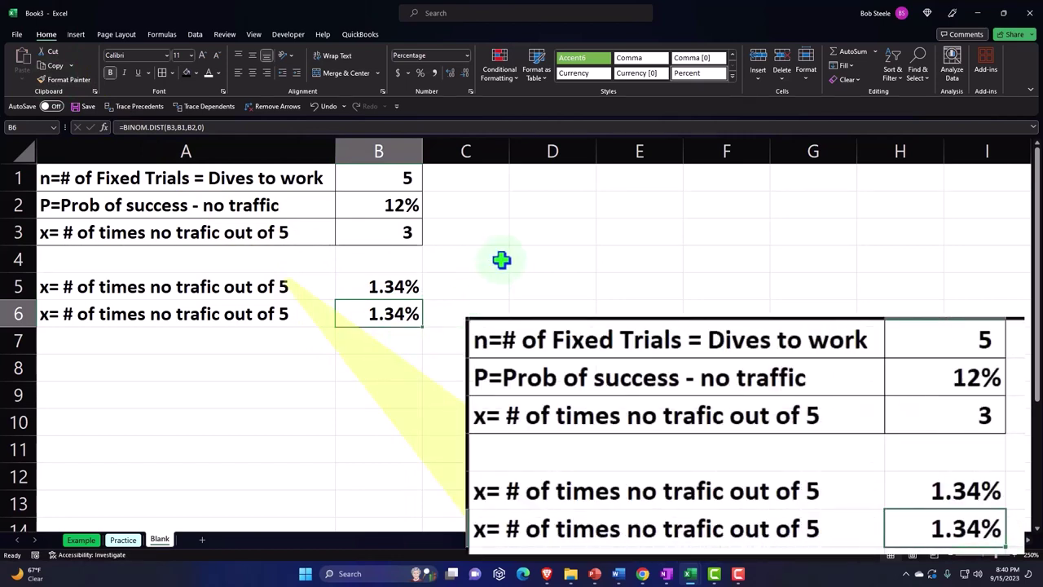
- Enter the table headers x in D1 and P(x) in E1
click(541, 181)
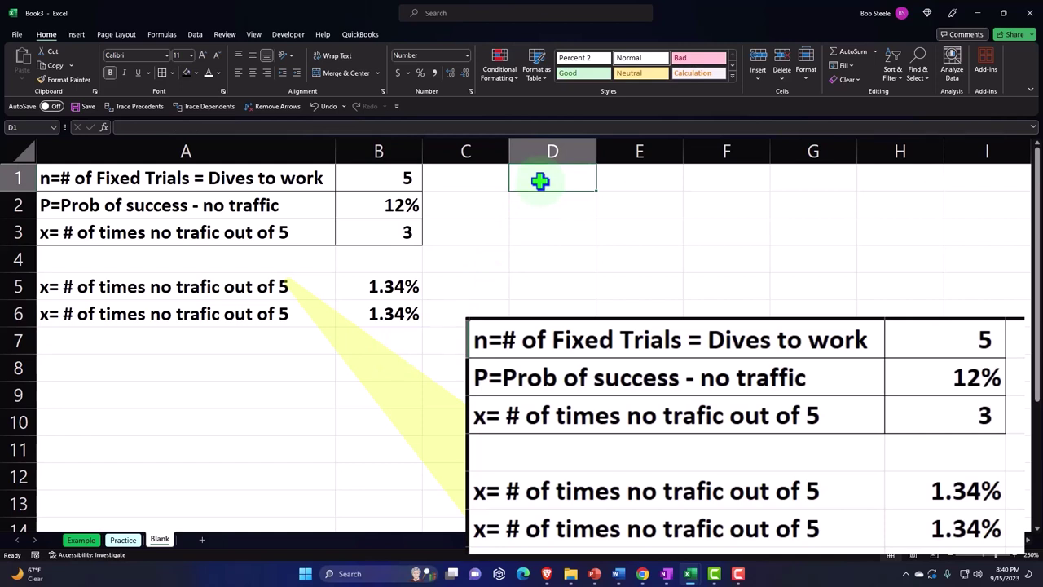
text(x)
key(Tab)
text(P)
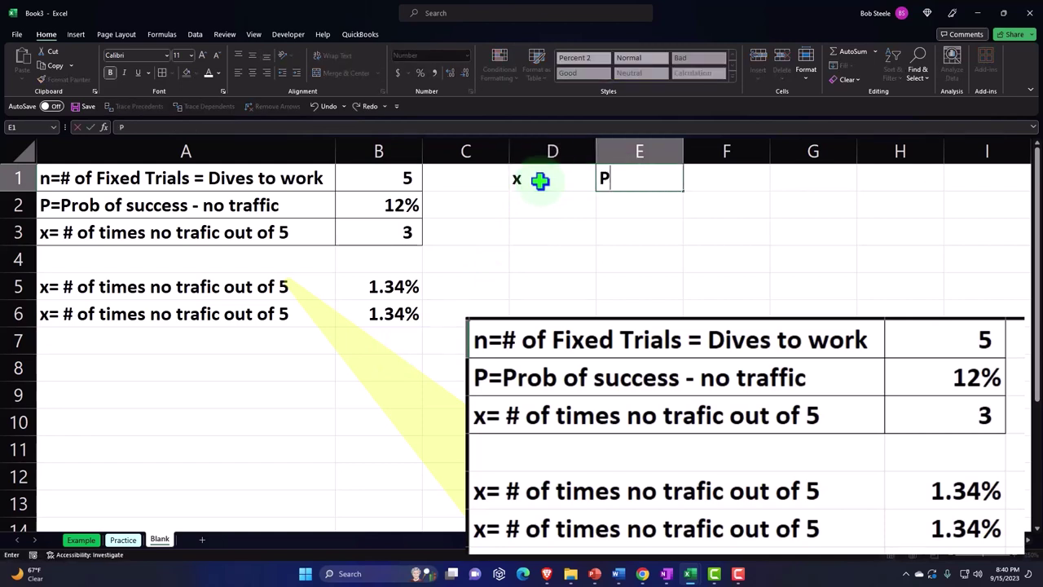
text((x))
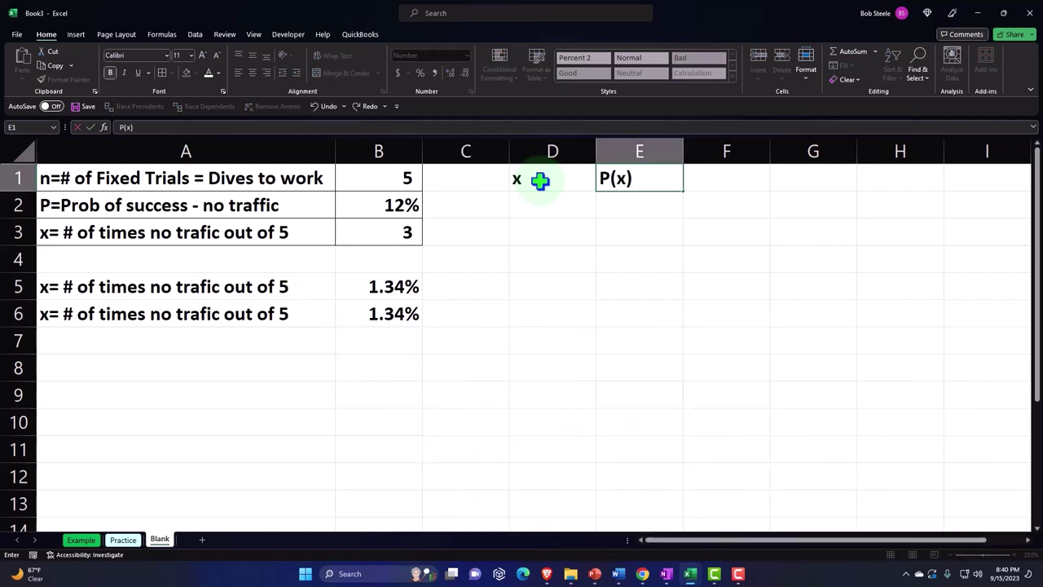
key(Return)
- Format the headers D1:E1 with black fill, white font and centered alignment
drag(540, 179, 621, 186)
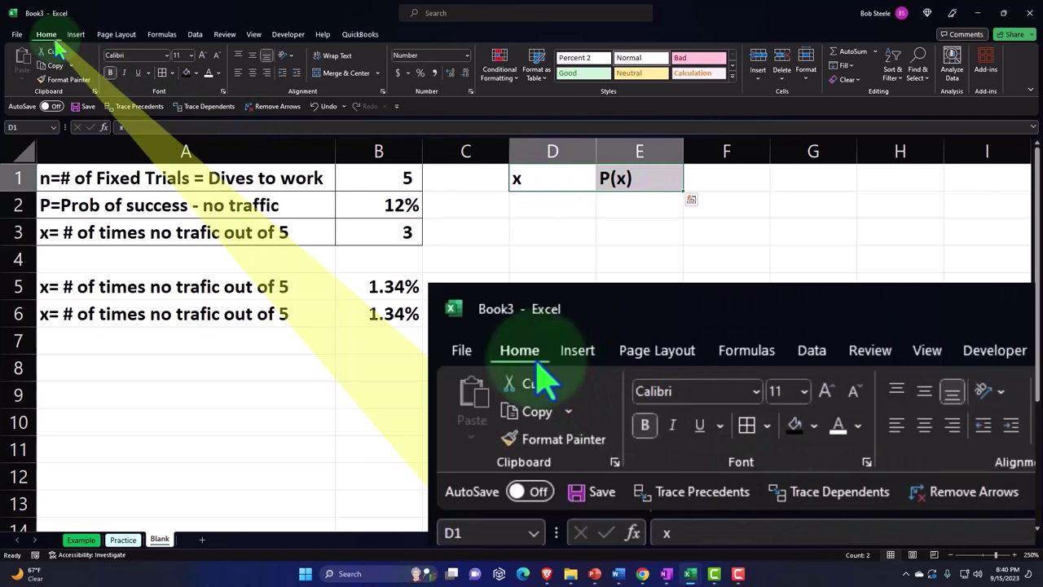
click(187, 73)
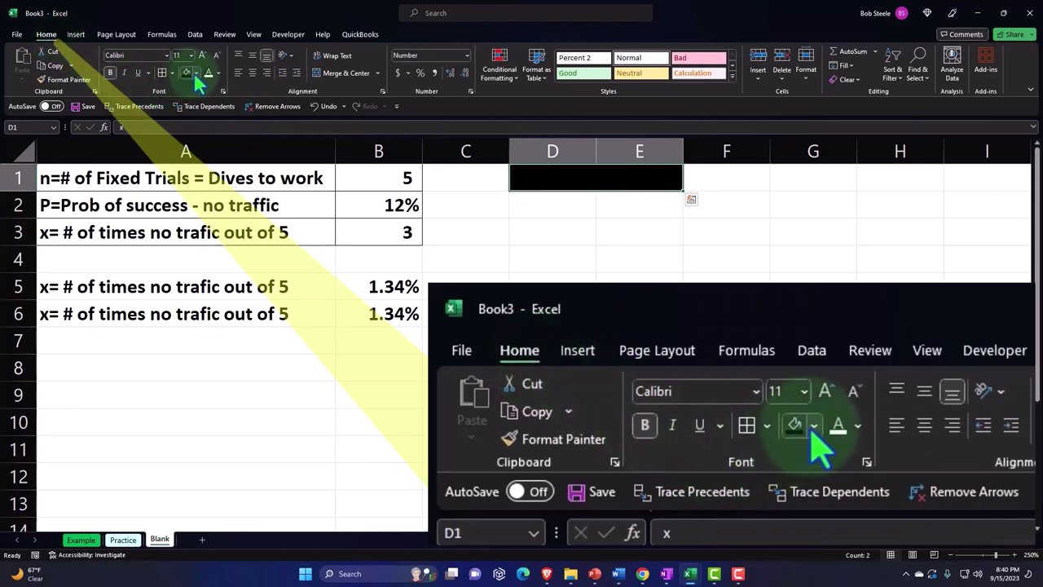
click(209, 74)
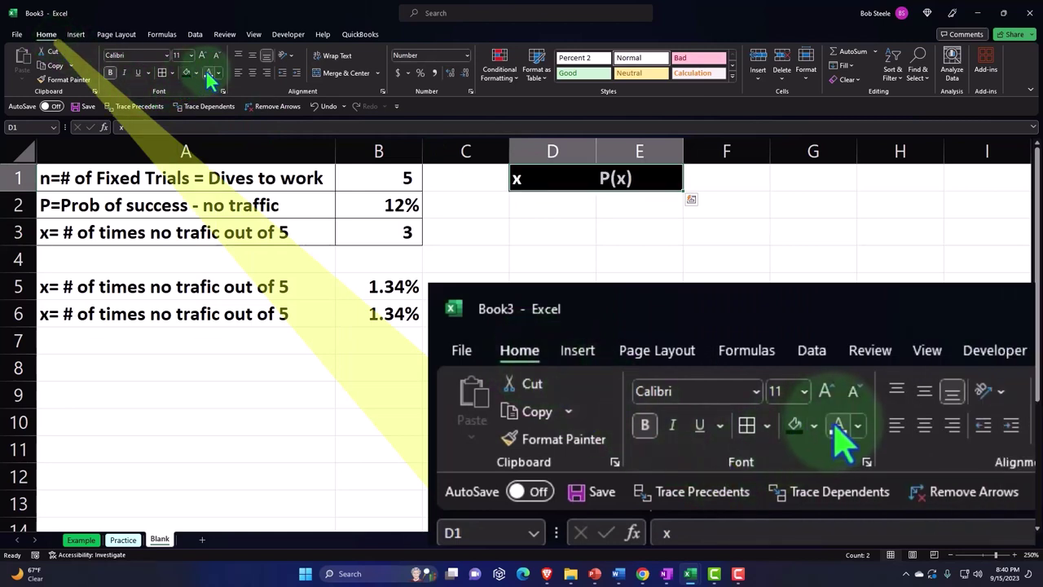
click(253, 73)
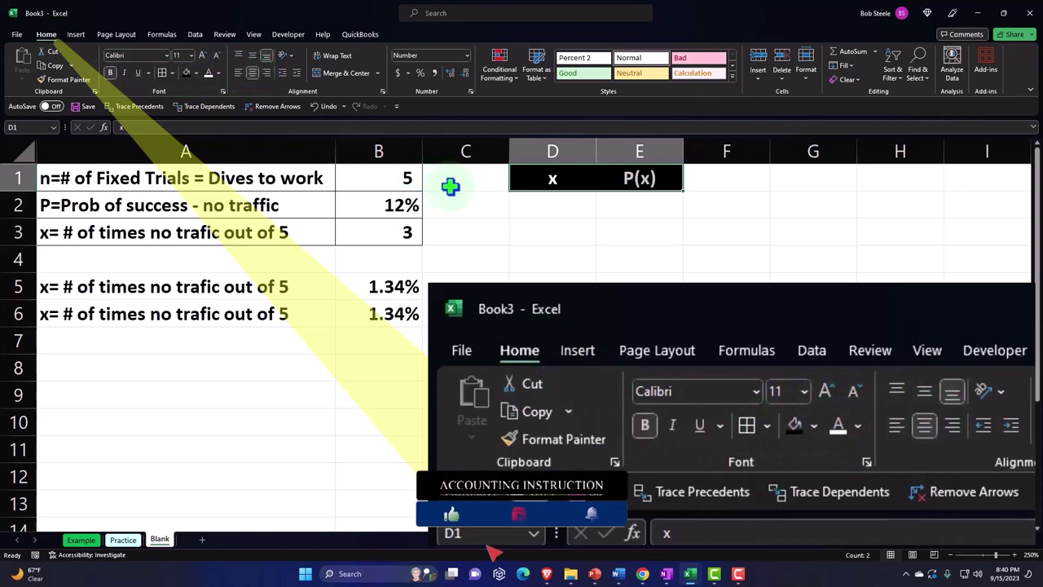
- Enter the formula =SEQUENCE(B1+1,,0) in D2 to list the x values from 0 up to the number of trials
click(522, 207)
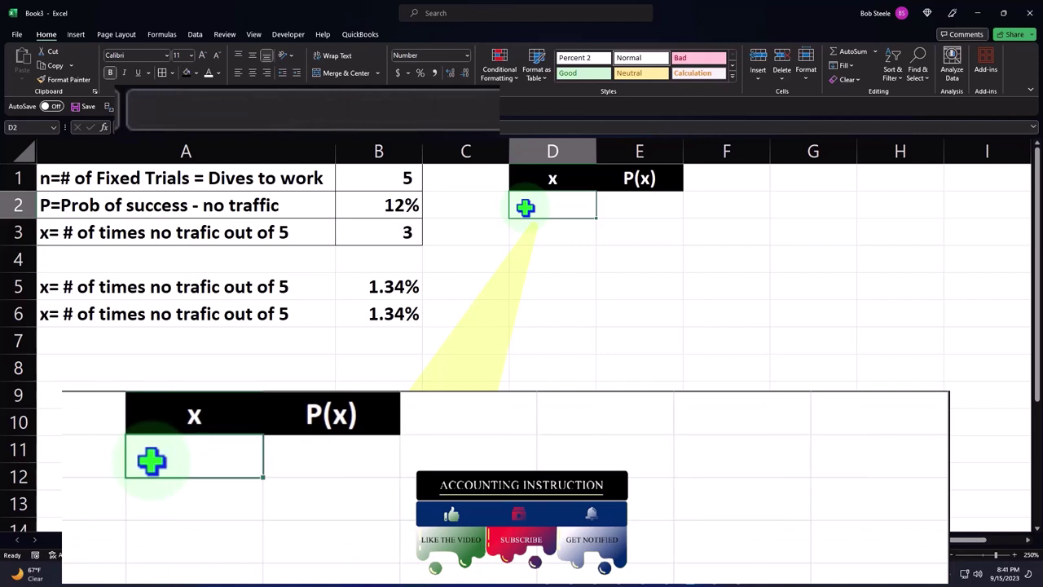
text(=se)
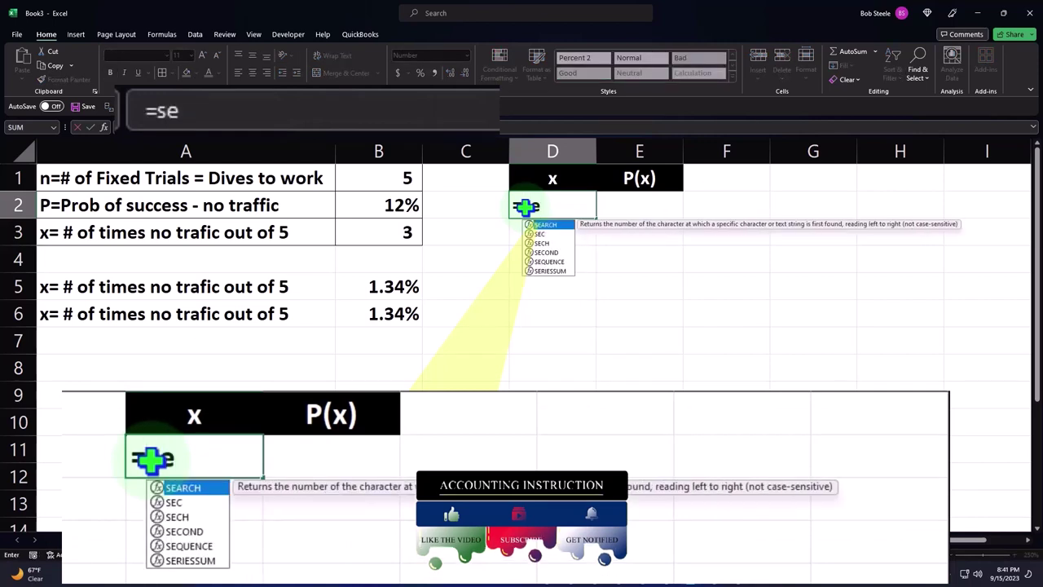
text(q)
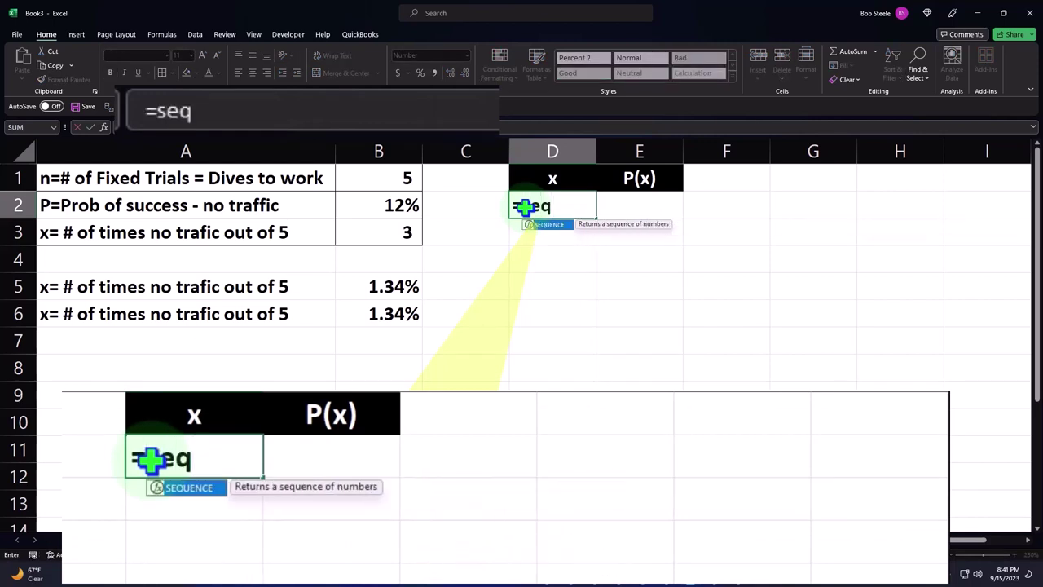
key(Tab)
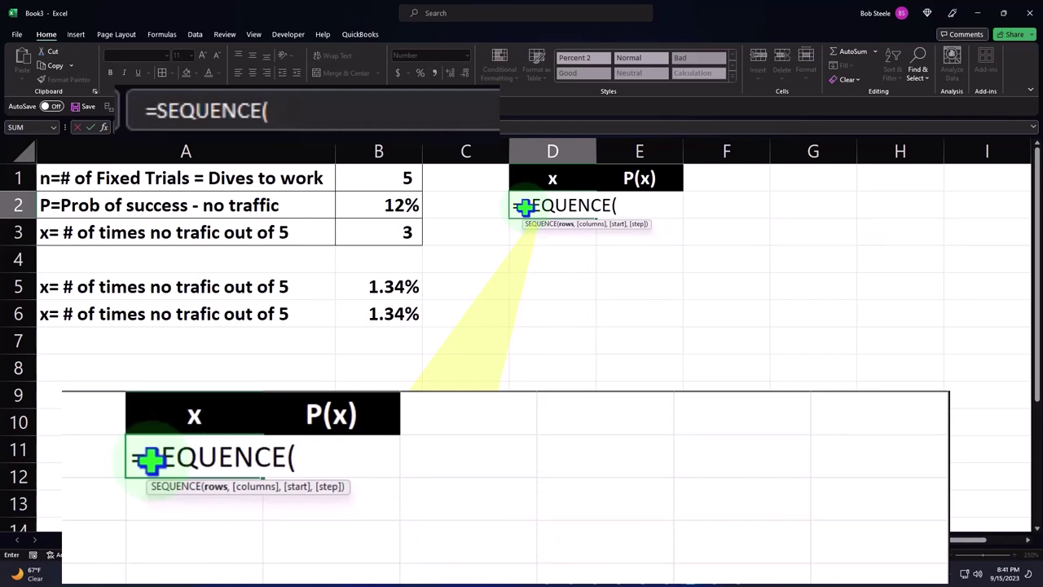
click(406, 179)
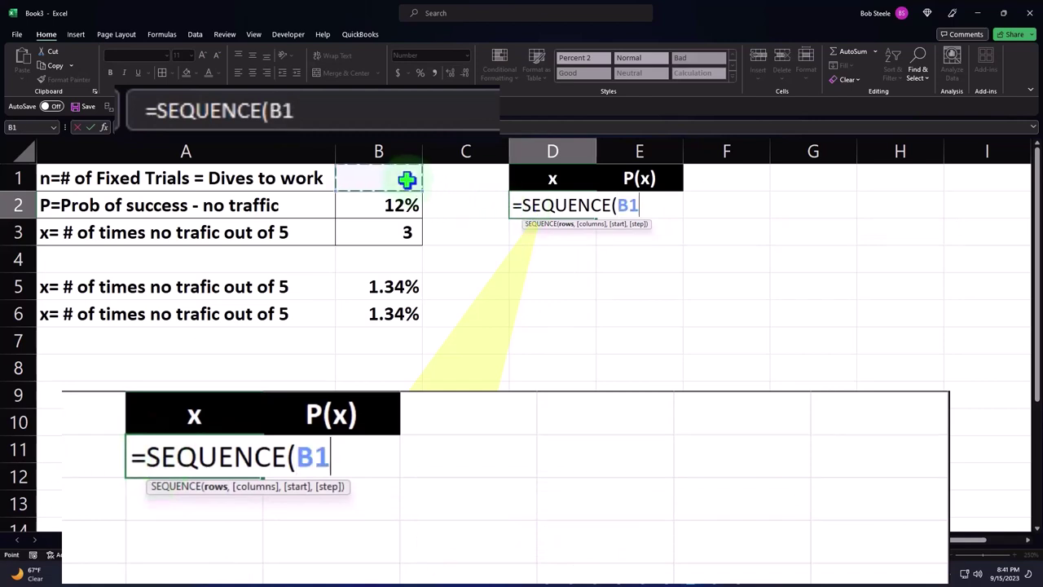
text(+)
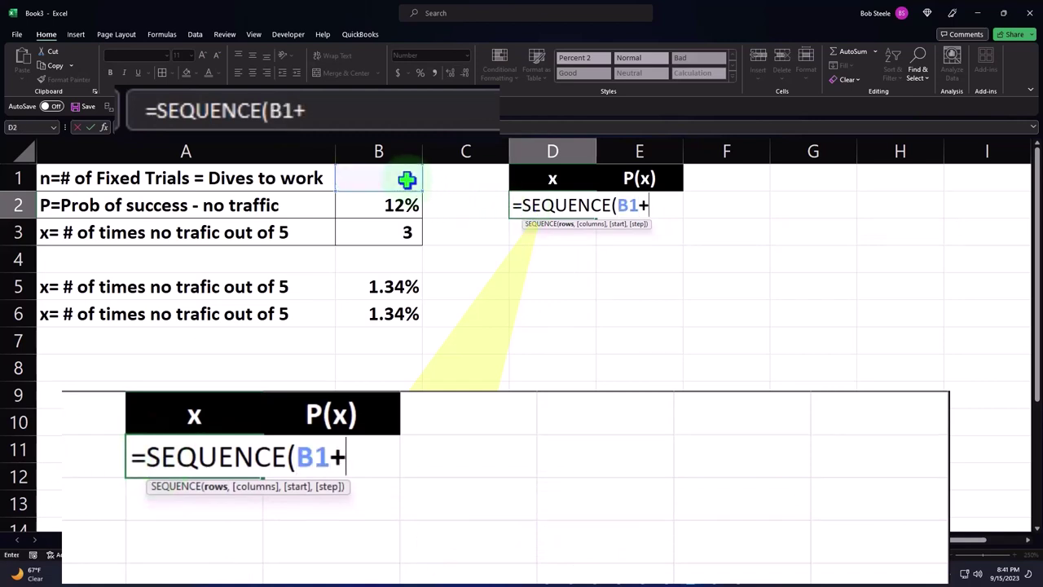
text(1)
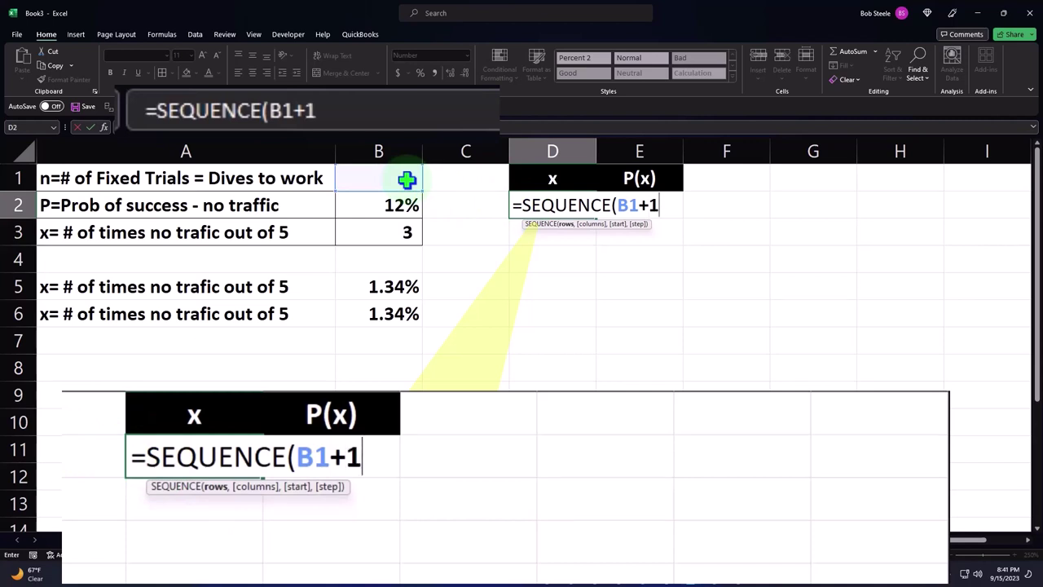
text(,)
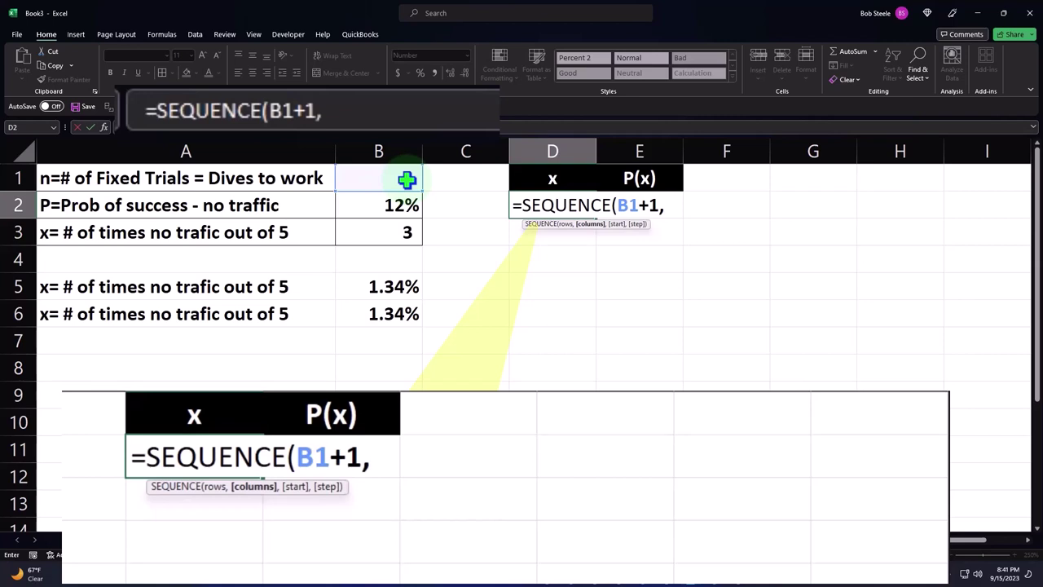
text(,)
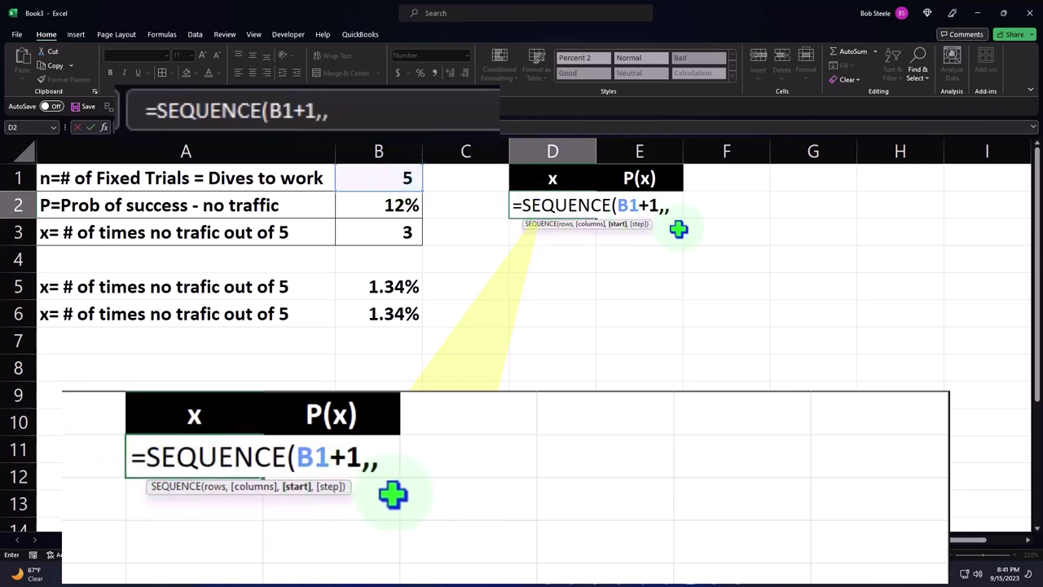
text(0))
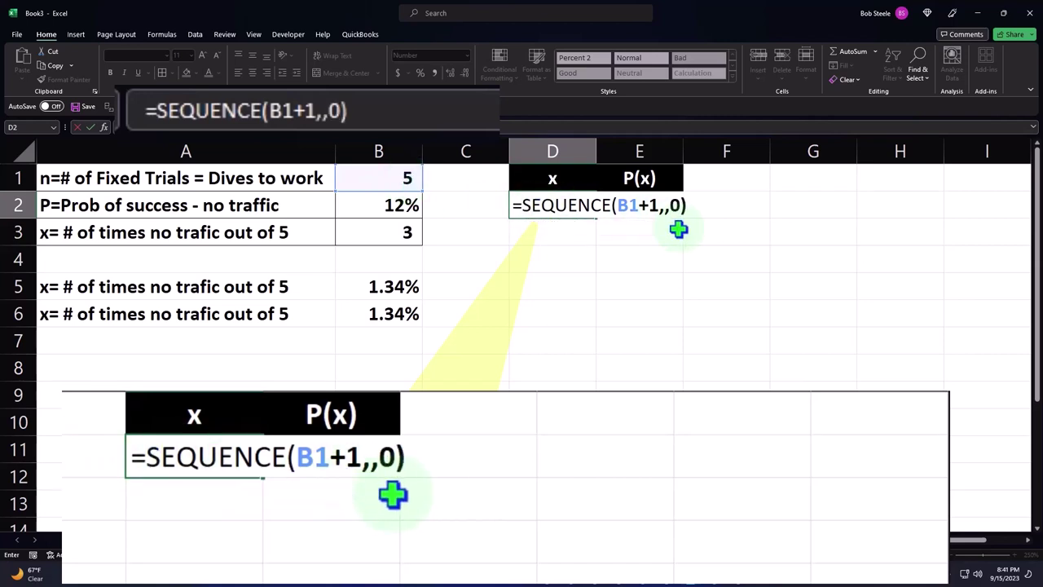
key(Return)
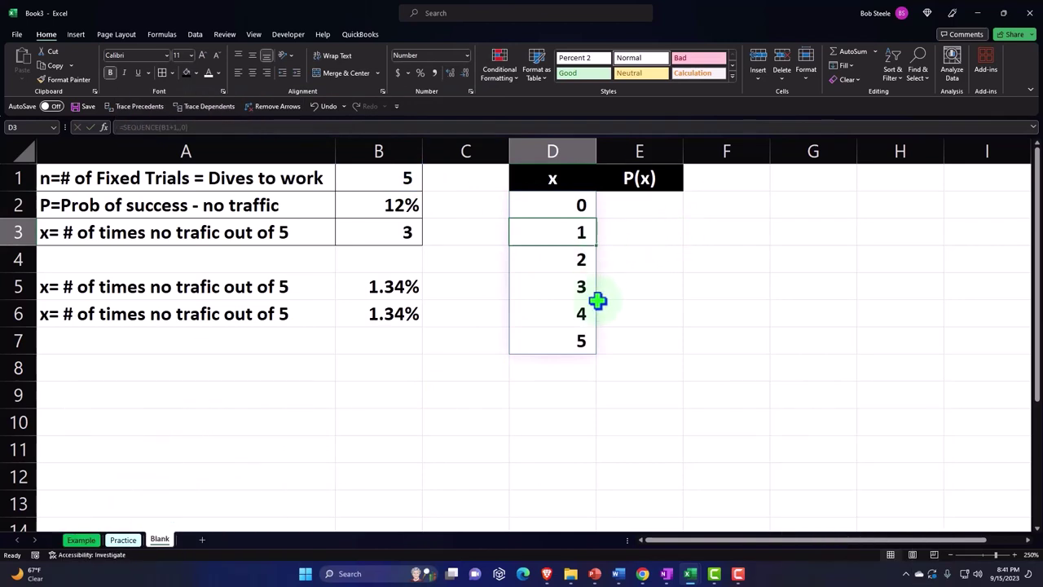
- Try 6 as the number of trials in B1 to test the x list, and undo the change
click(640, 209)
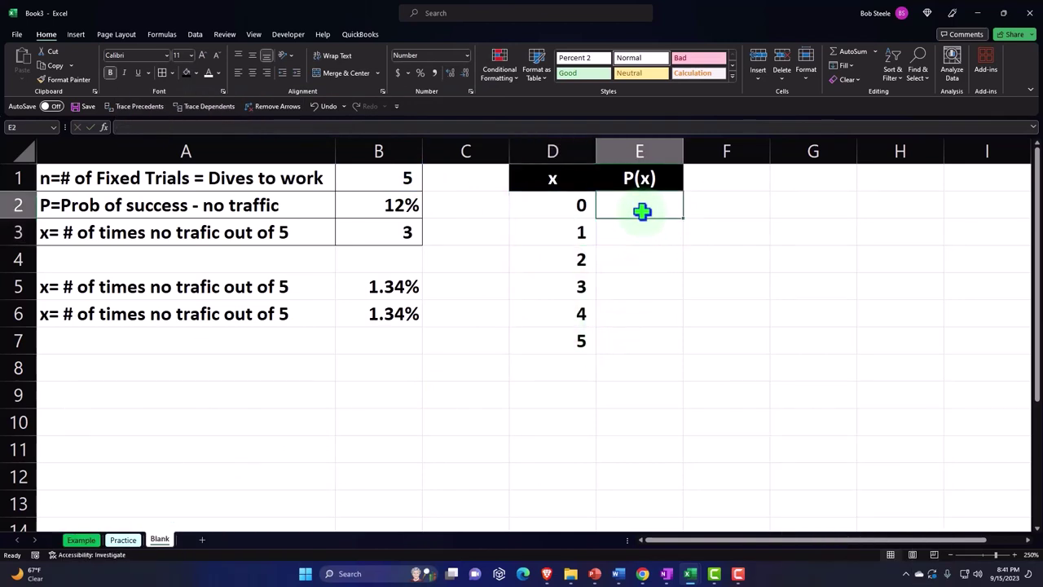
click(401, 179)
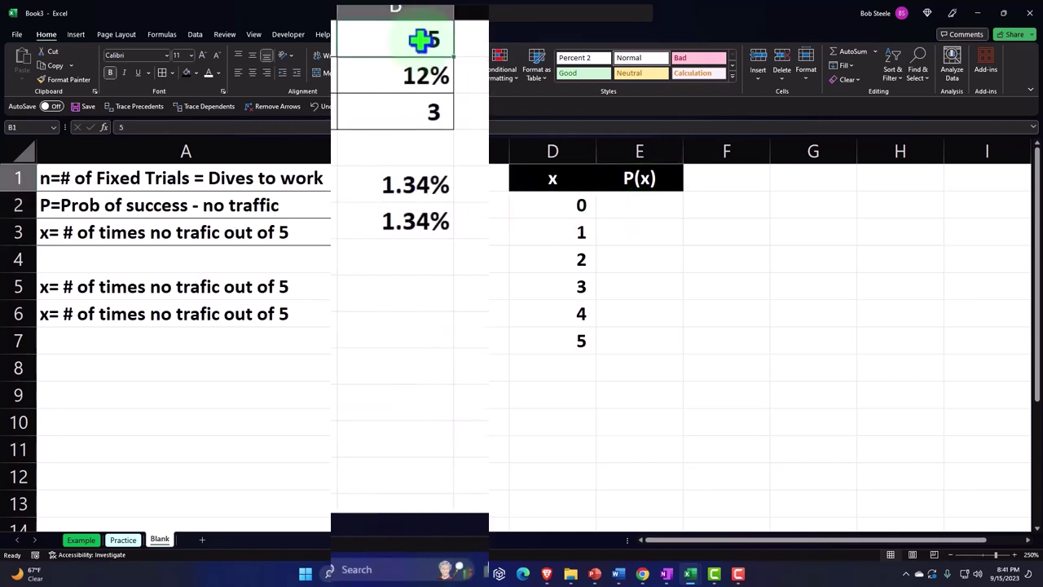
text(6)
key(ctrl+Return)
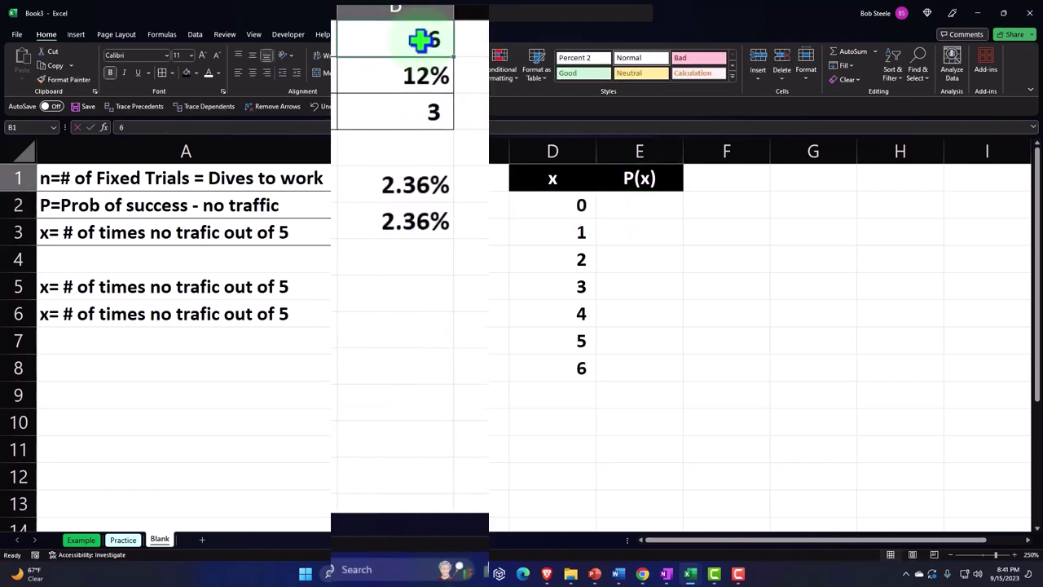
key(ctrl+z)
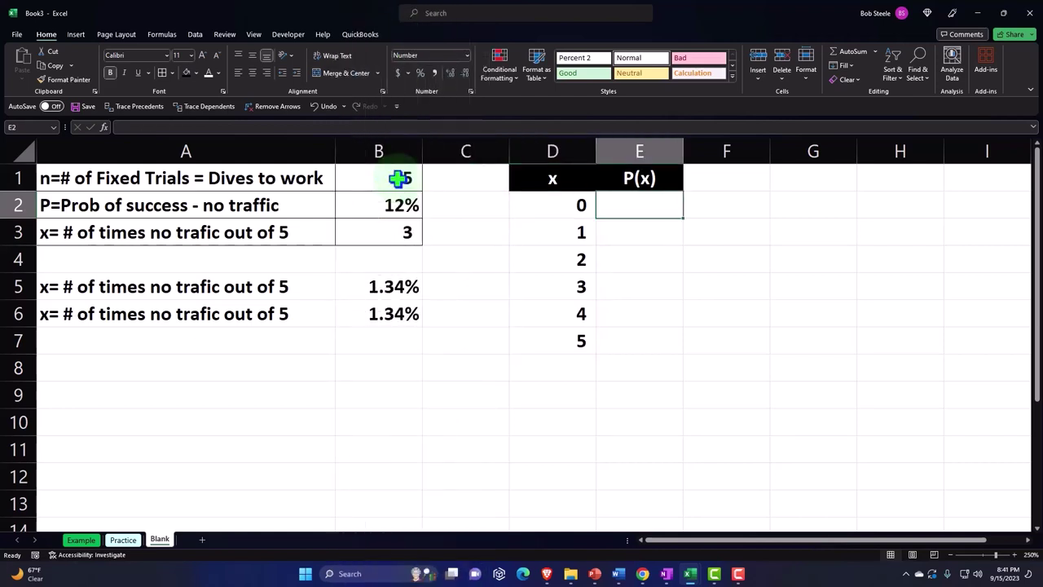
- Enter the formula =BINOM.DIST.RANGE($B$1,$B$2,D2#) in E2 to calculate the probability for every x value
text(=)
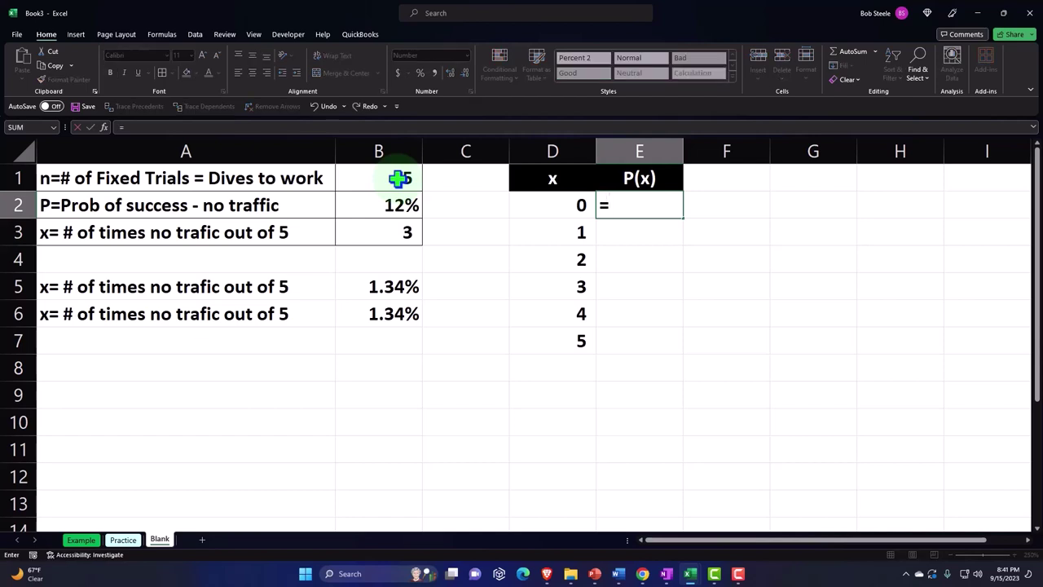
text(bino)
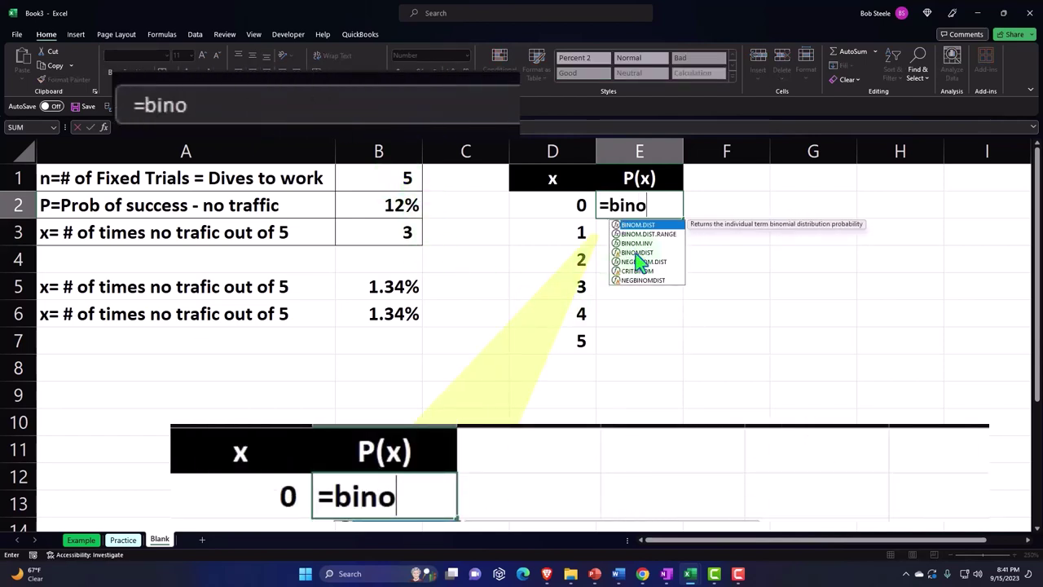
double_click(676, 235)
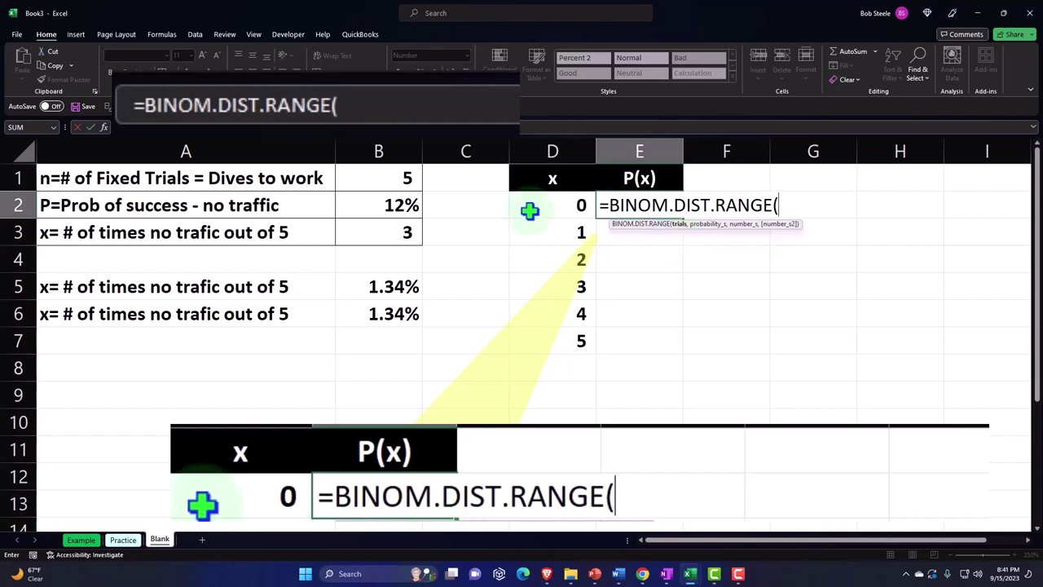
click(400, 178)
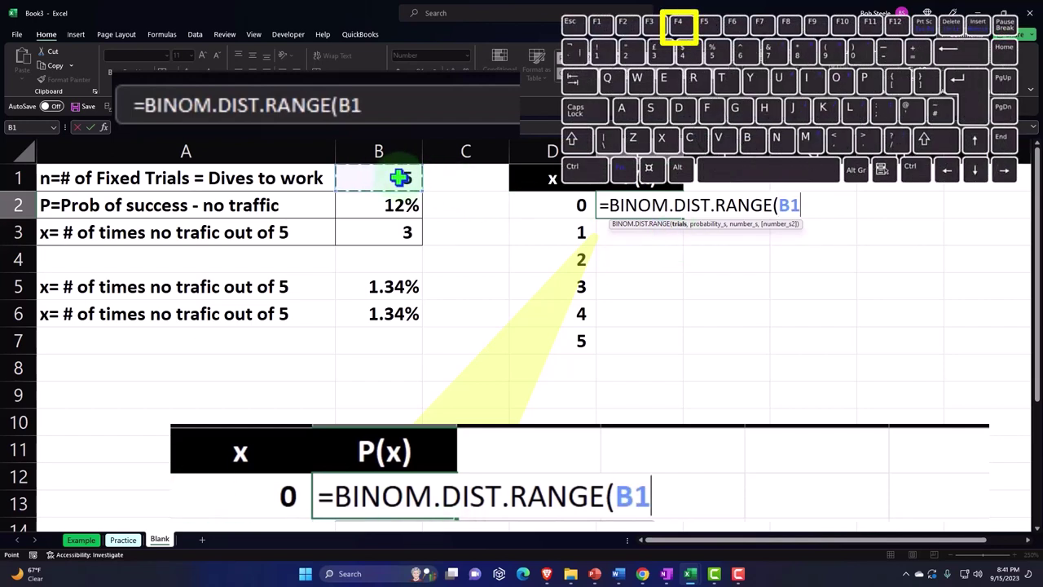
key(F4)
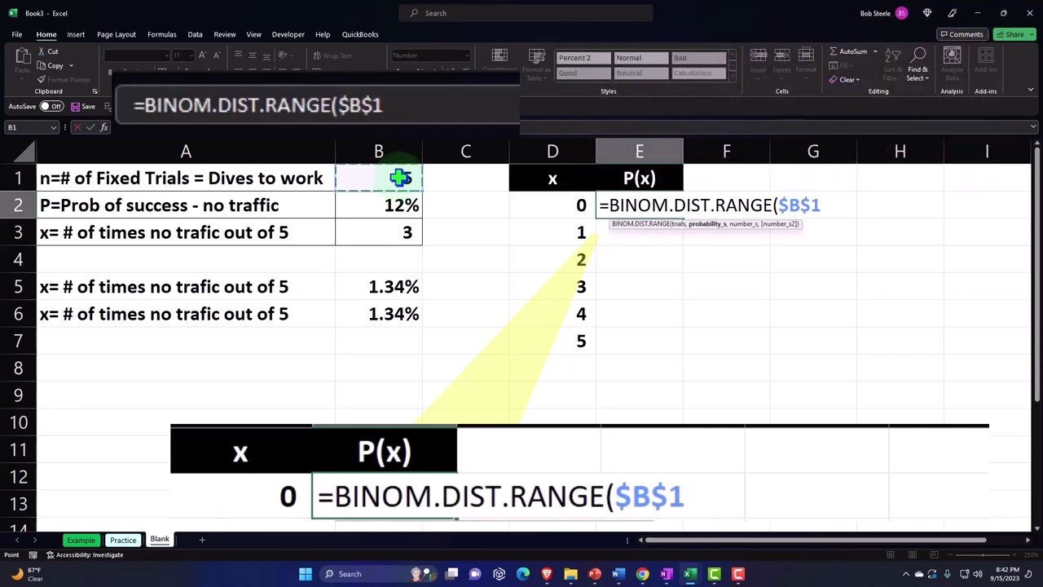
text(,)
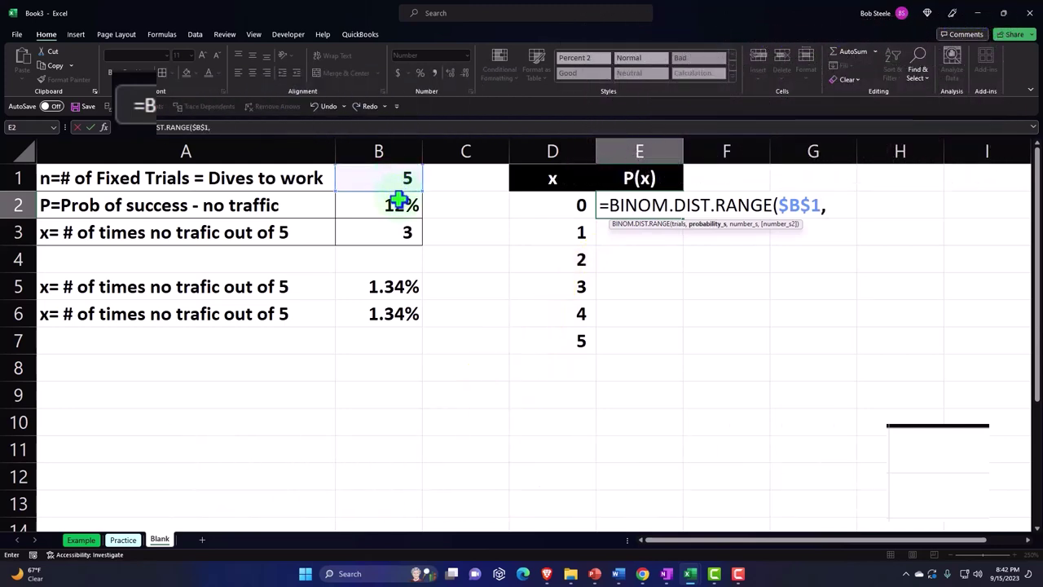
click(398, 203)
key(F4)
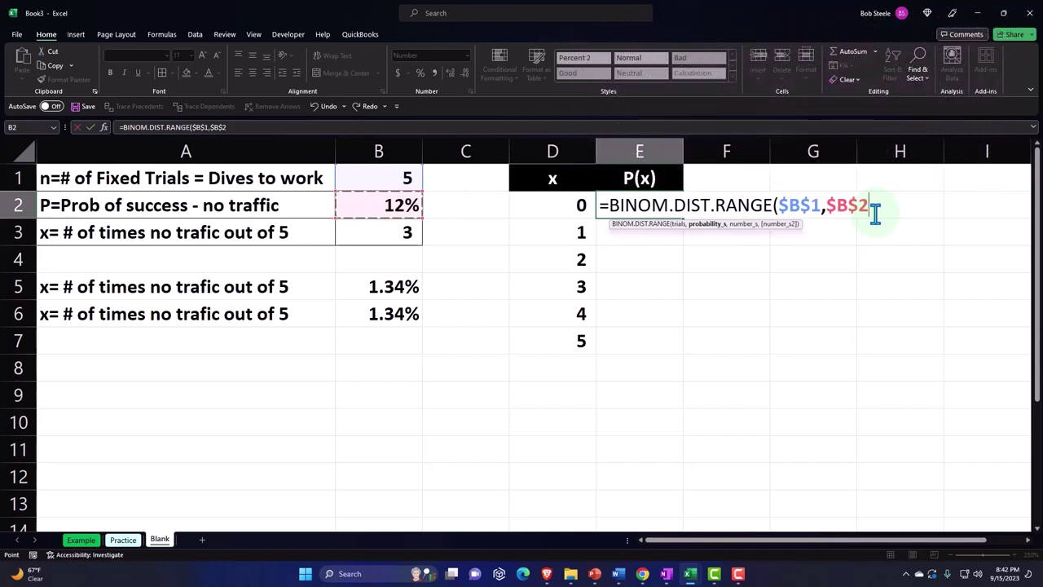
text(,)
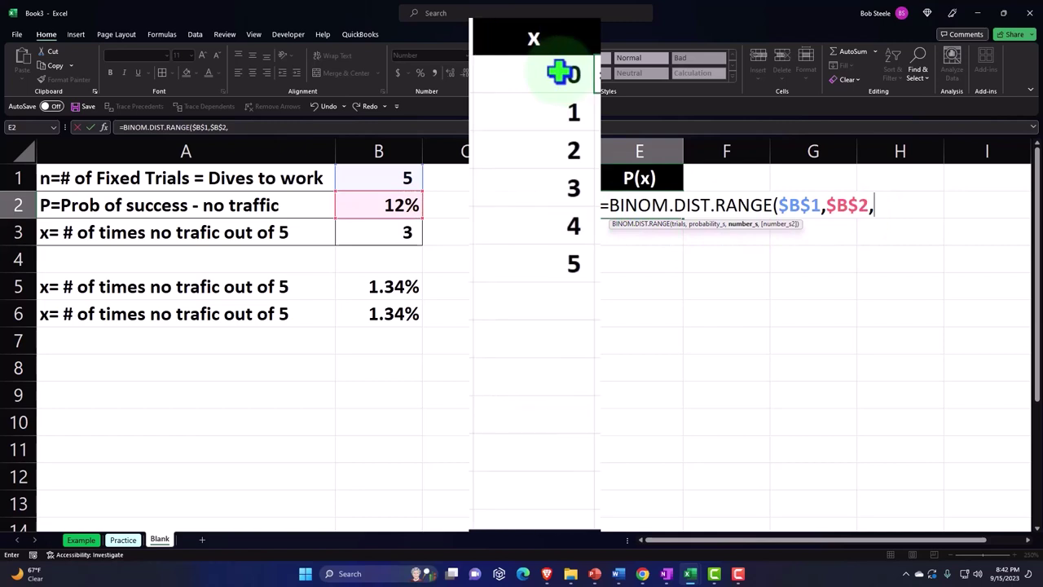
drag(559, 72, 554, 245)
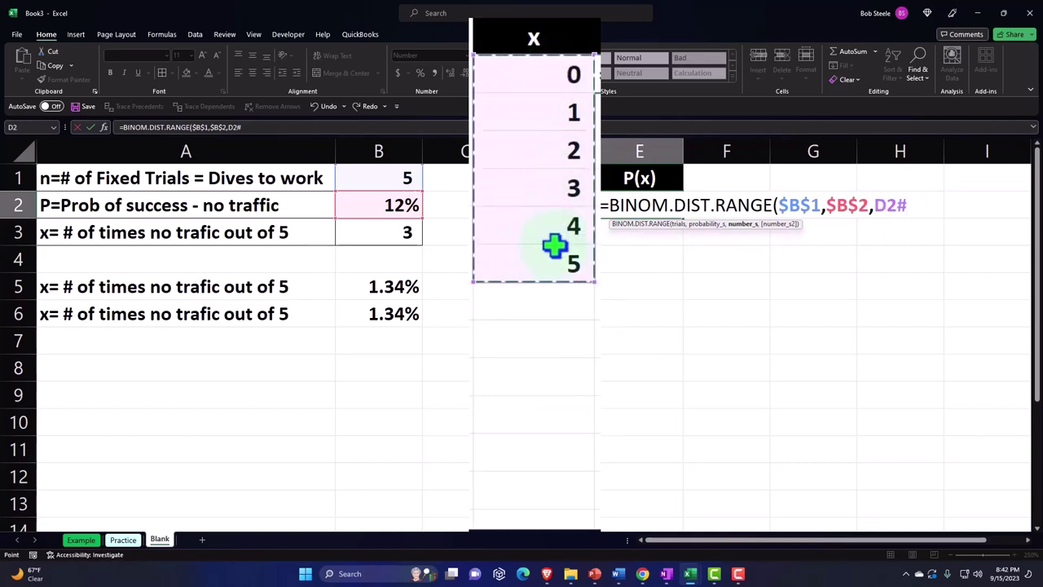
text())
key(Return)
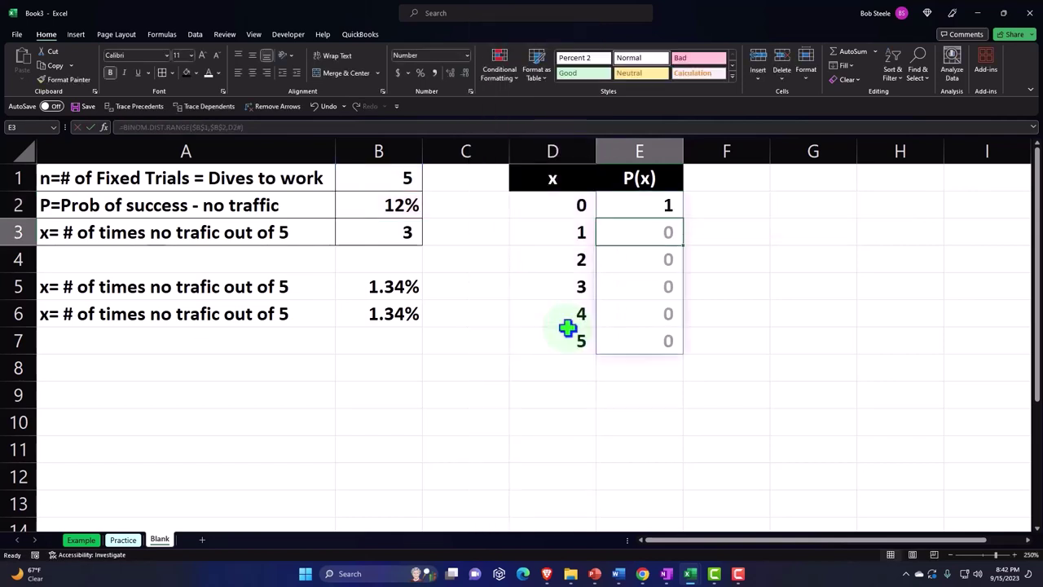
- Format the P(x) values in E2:E7 as percentages with two decimal places
drag(633, 200, 640, 338)
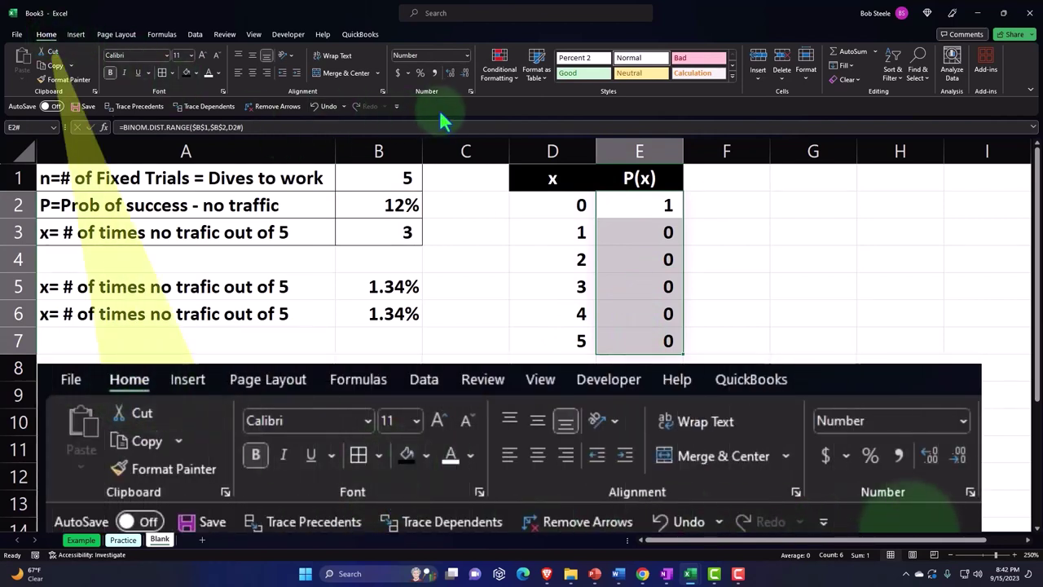
click(421, 73)
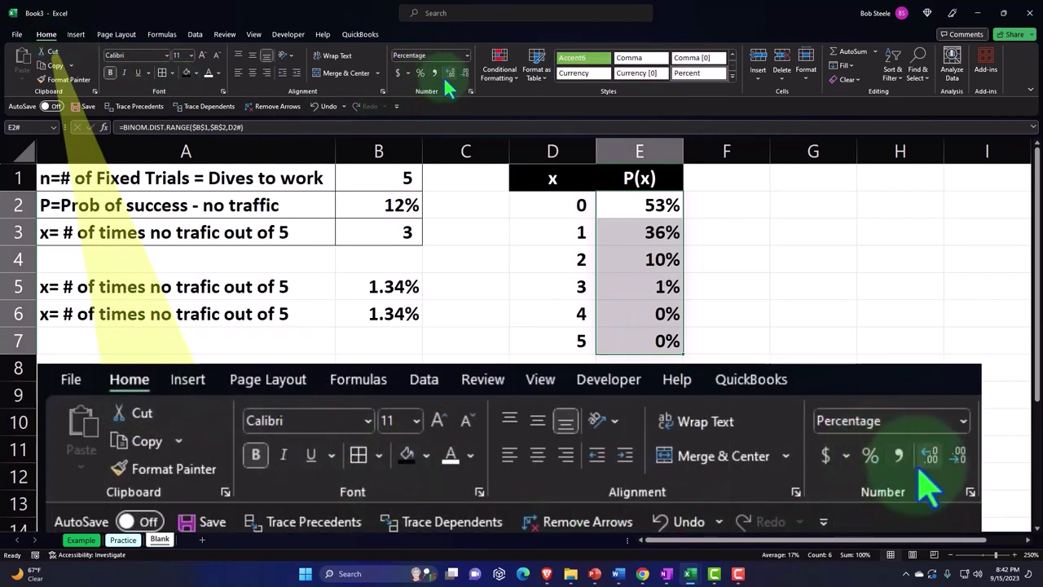
click(449, 72)
click(448, 73)
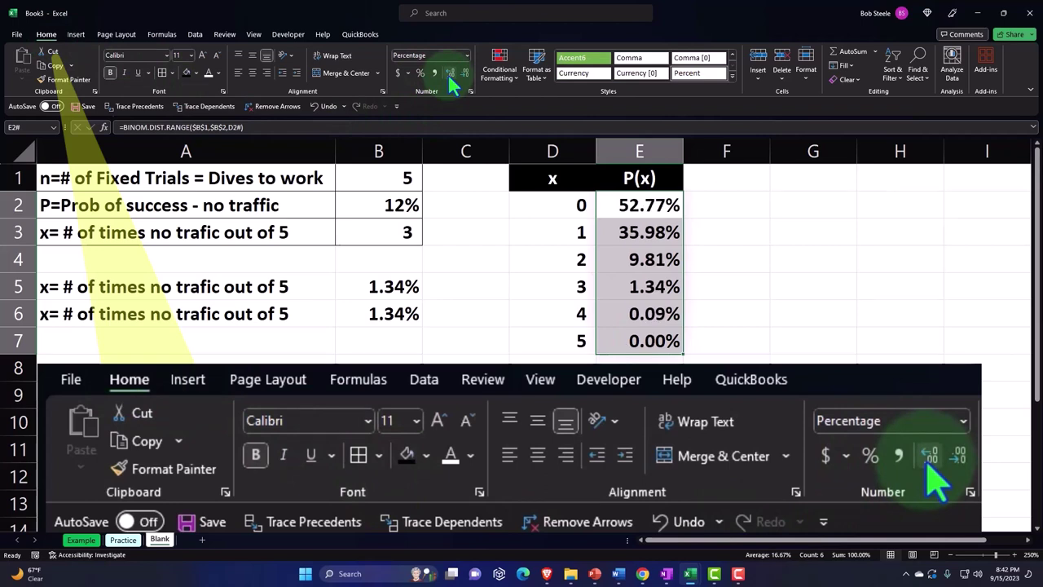
- Compare the x = 3 table row with the results in B5 and B6, and review the probabilities across the x values
drag(565, 285, 615, 283)
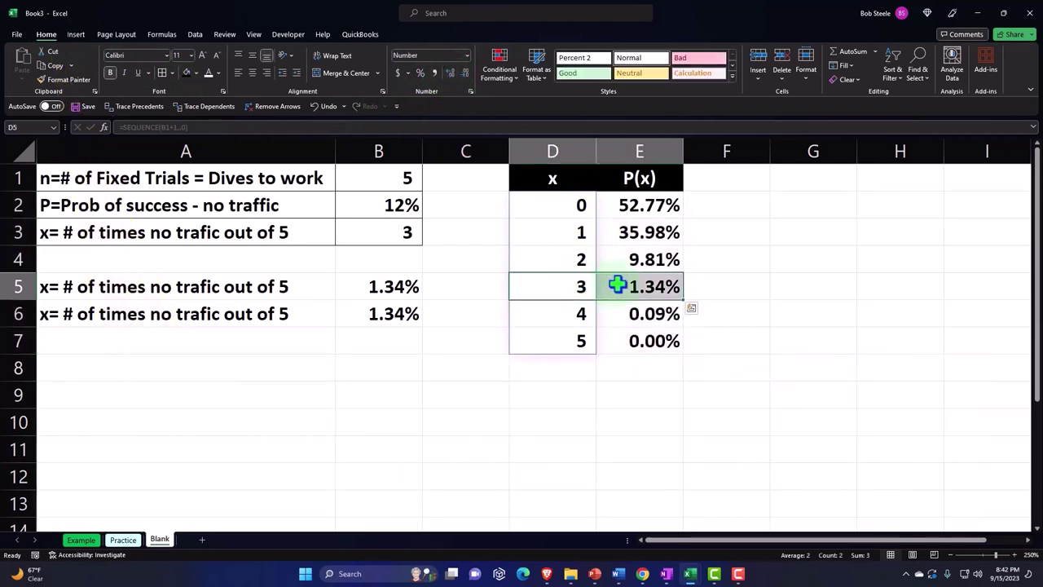
click(405, 287)
key(Down)
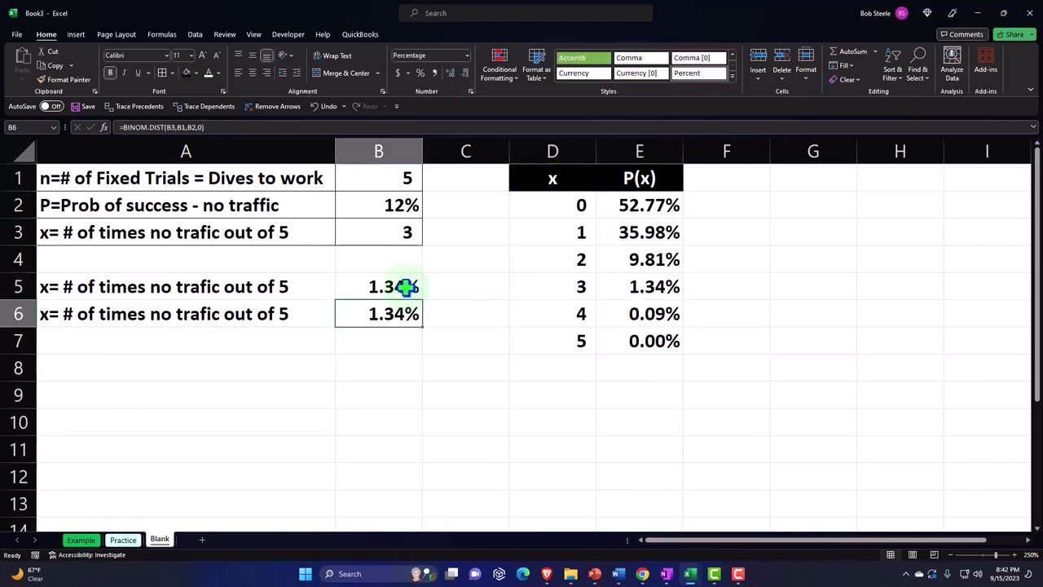
key(Right)
key(Right)
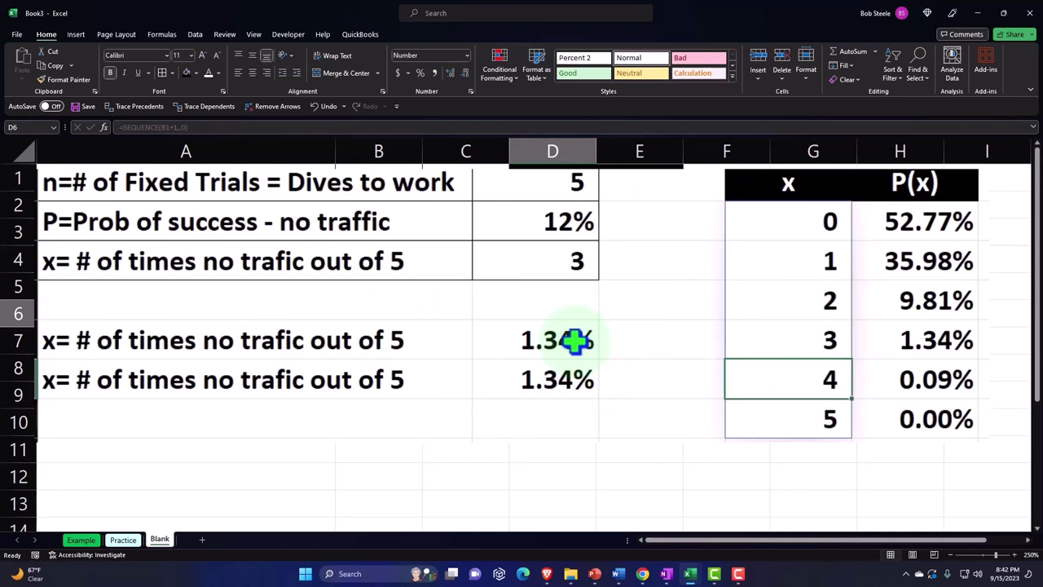
key(Up)
key(Up)
key(Up)
key(Up)
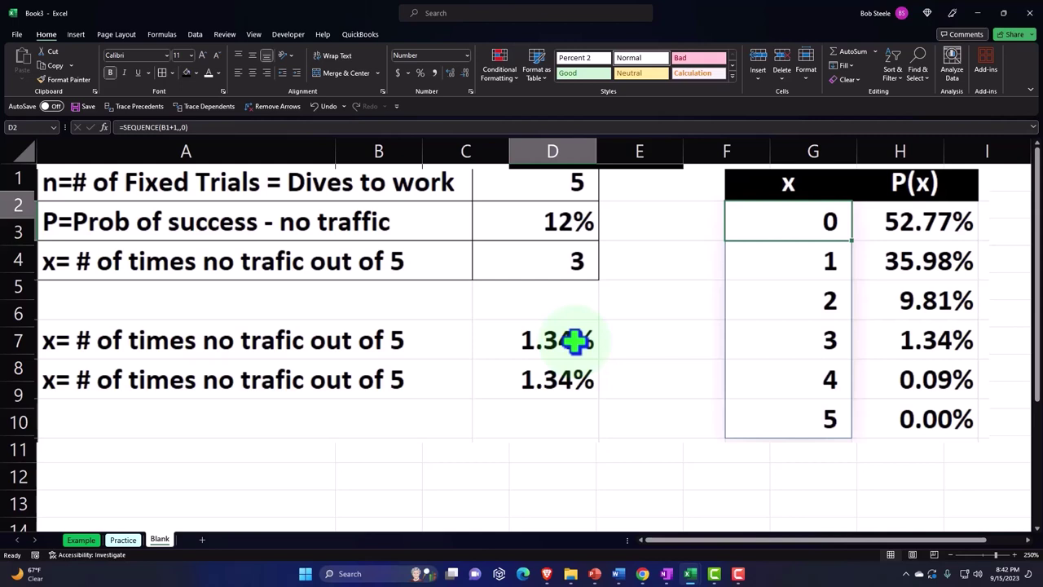
key(Down)
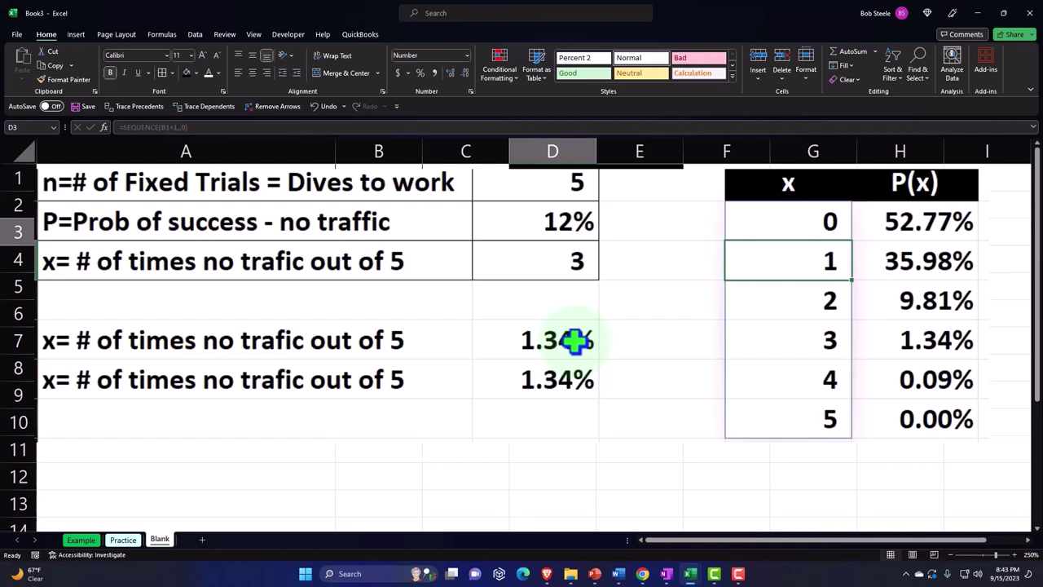
key(Down)
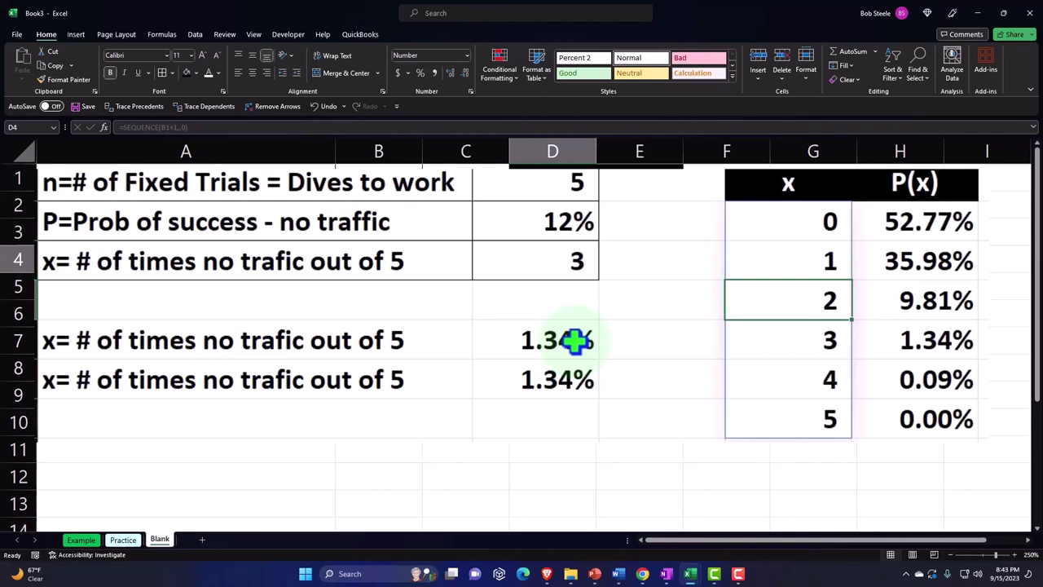
key(Down)
key(Down)
key(Down)
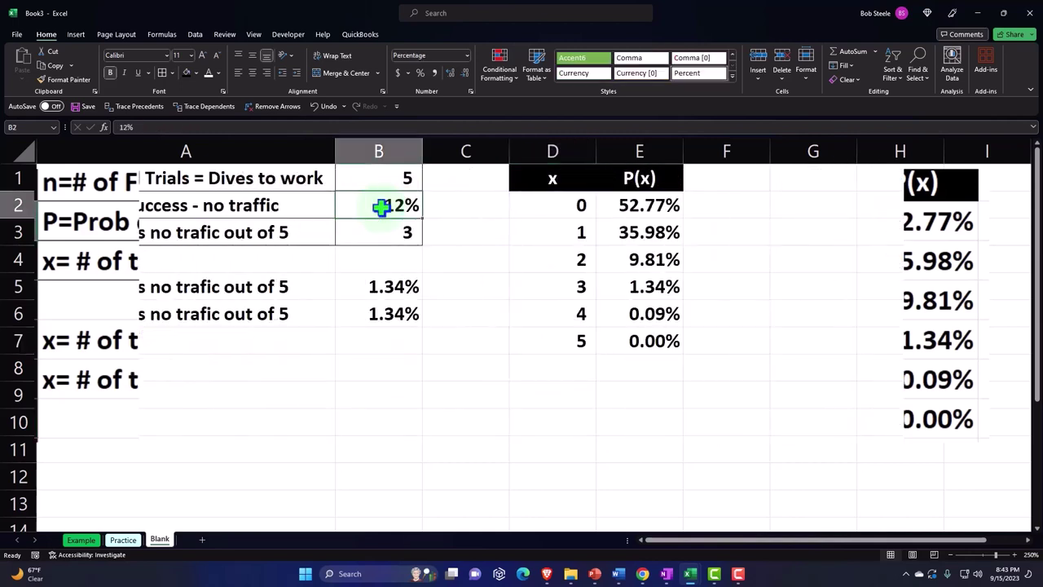
key(Down)
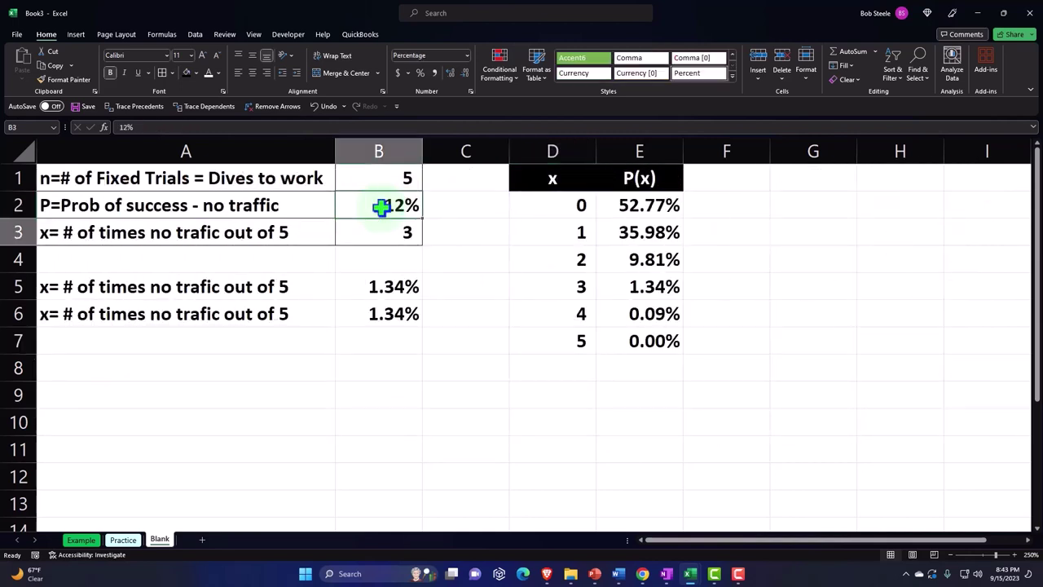
key(Down)
key(Down)
key(Down)
key(Right)
key(Right)
key(Right)
key(Down)
key(Left)
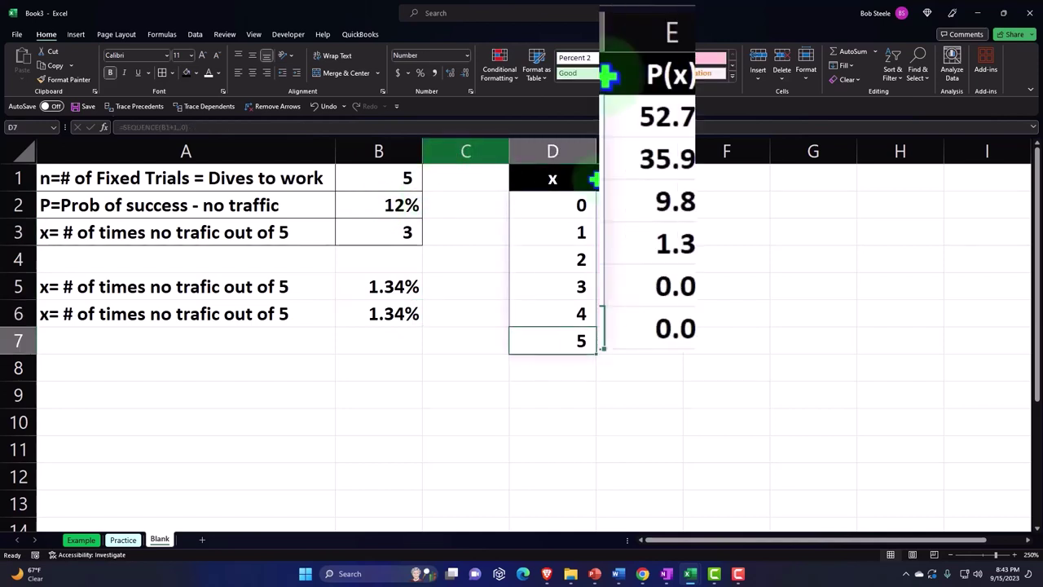
- Insert a 2-D line chart with markers from the P(x) data in E1:E7
drag(652, 178, 657, 263)
drag(699, 208, 704, 315)
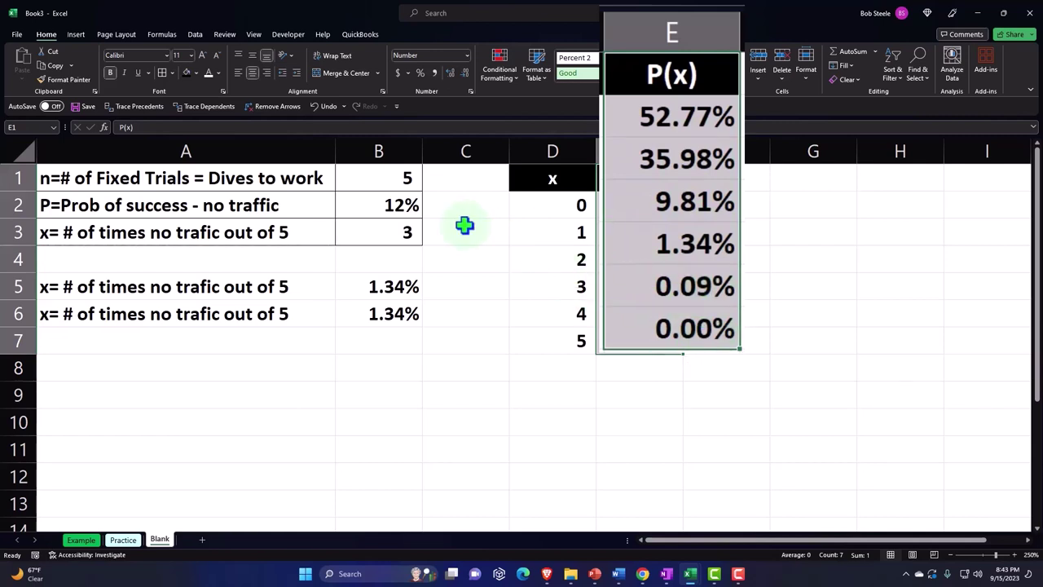
click(75, 36)
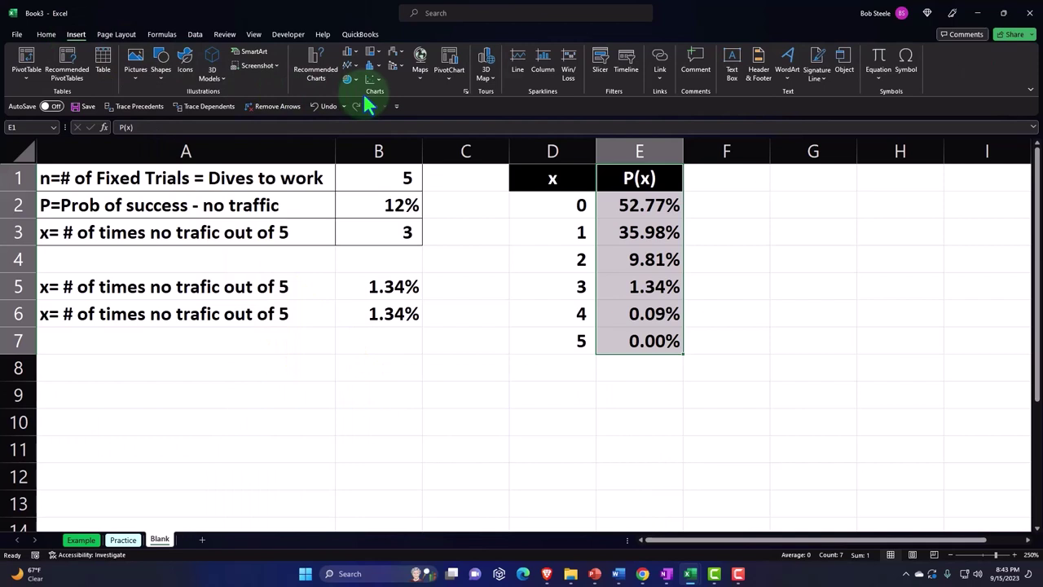
click(353, 64)
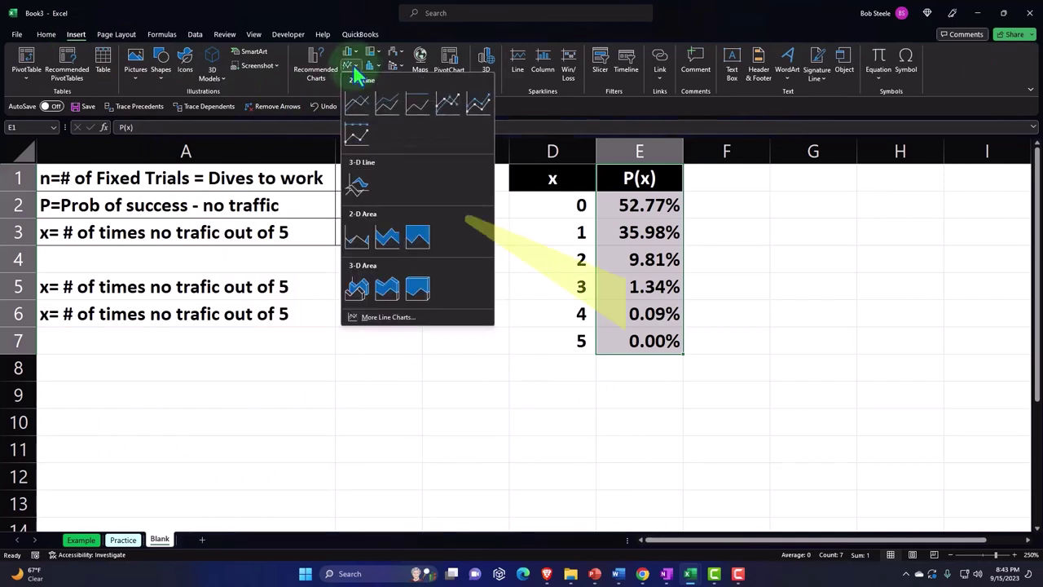
click(447, 103)
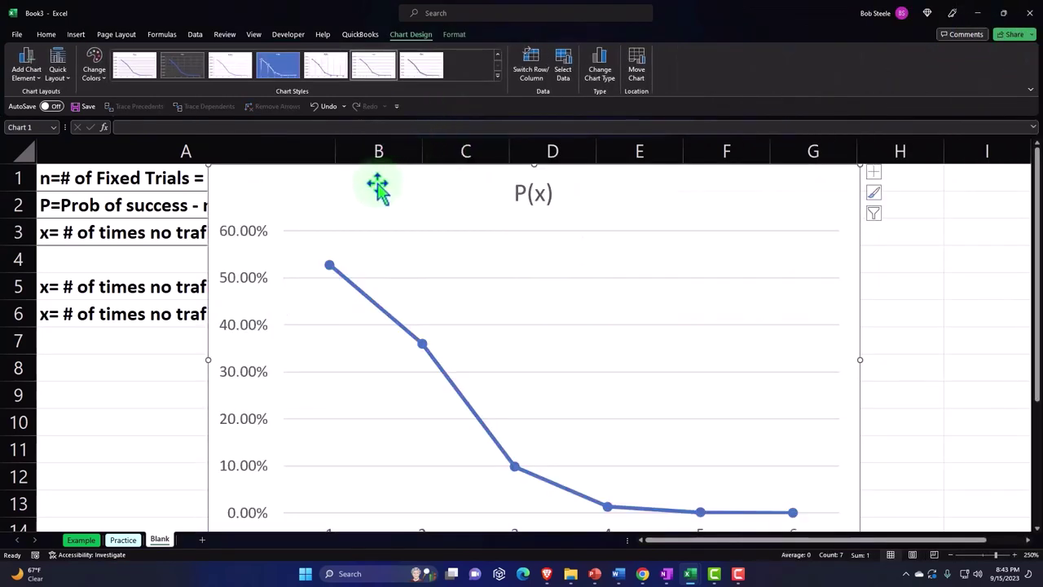
- Move the P(x) chart off the data to start in column F beside the table, and inspect its horizontal axis labels
drag(379, 188, 854, 220)
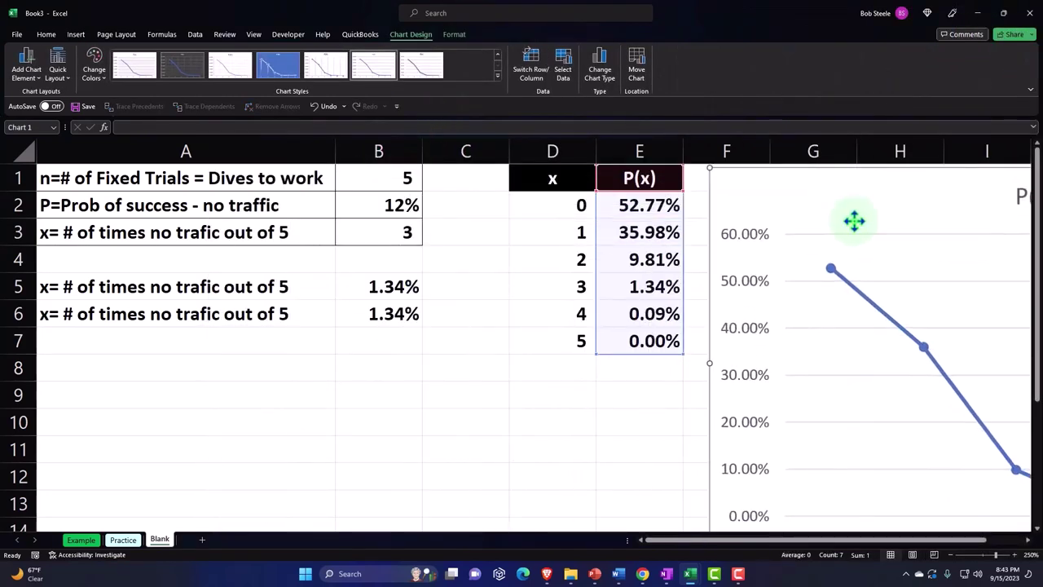
drag(776, 541, 815, 544)
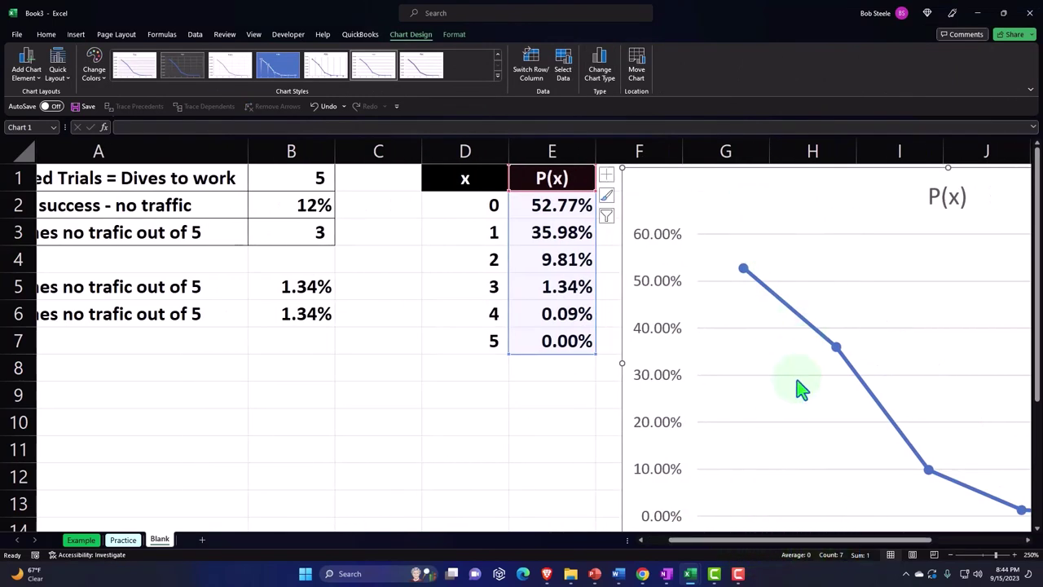
drag(768, 541, 826, 543)
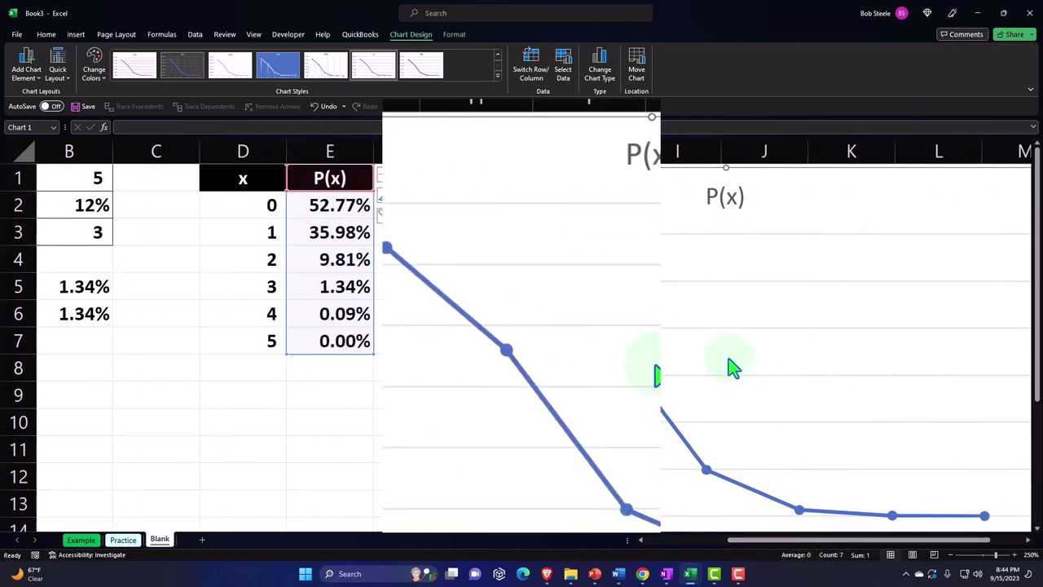
scroll(734, 368, down, 1)
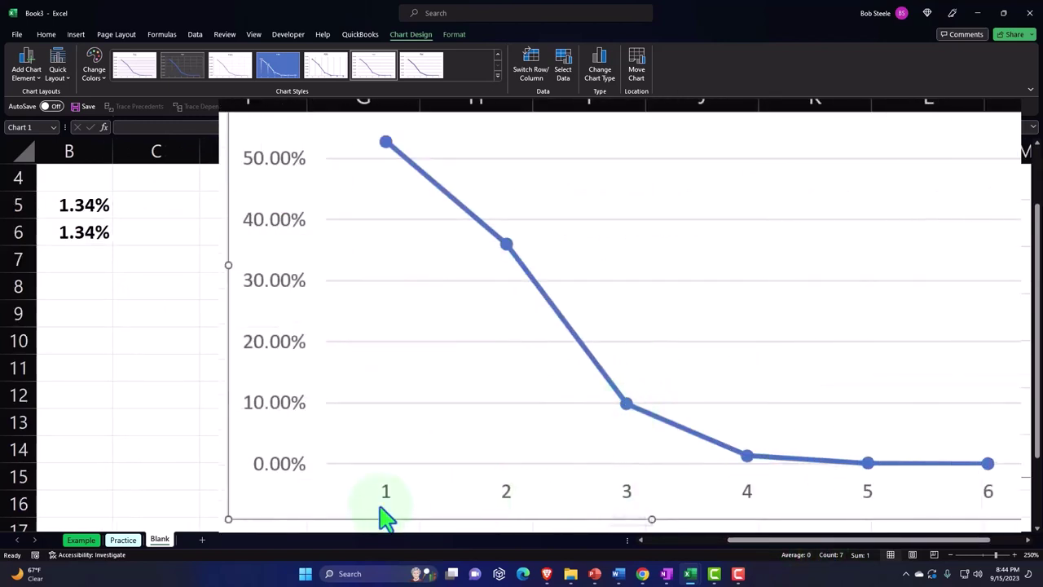
scroll(382, 517, up, 1)
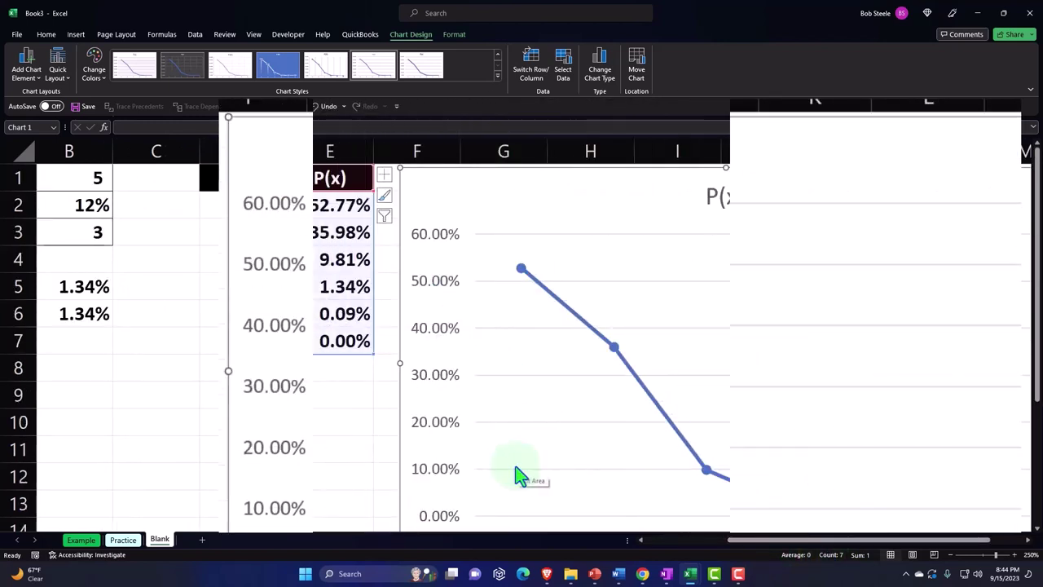
- Set the line chart's horizontal axis labels to the x values in D2:D7
click(563, 65)
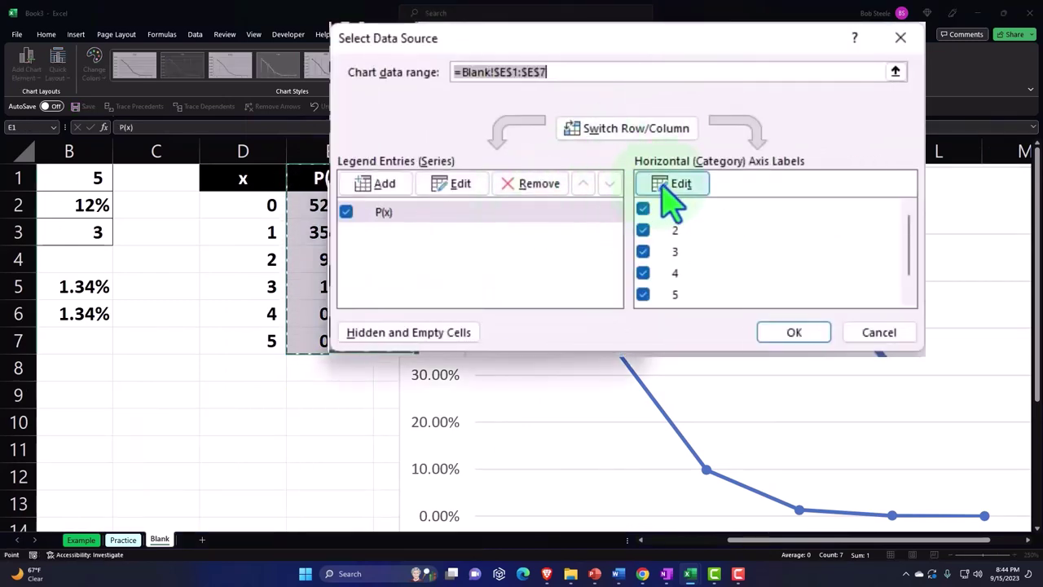
click(670, 185)
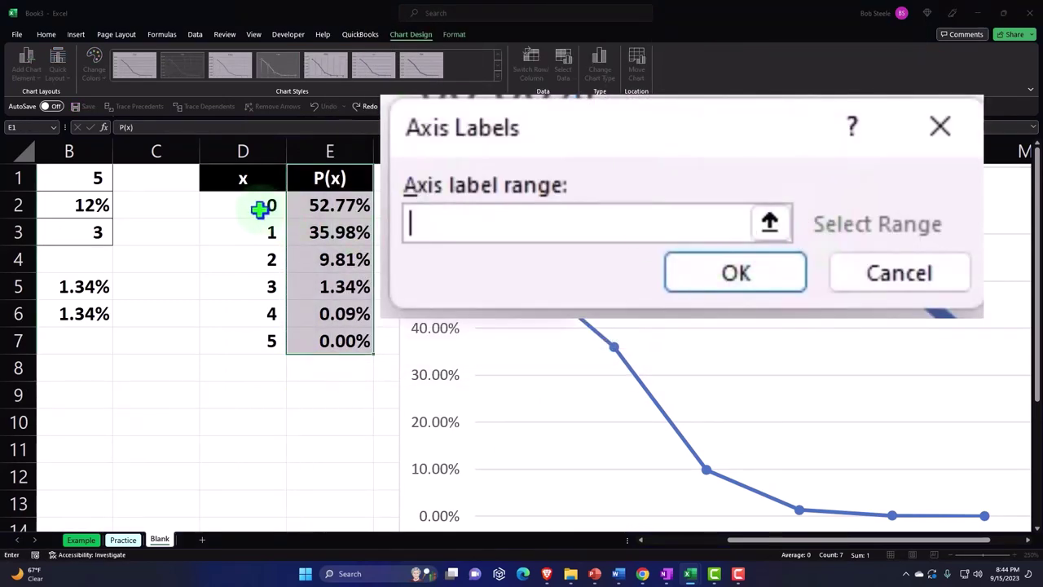
drag(261, 207, 275, 340)
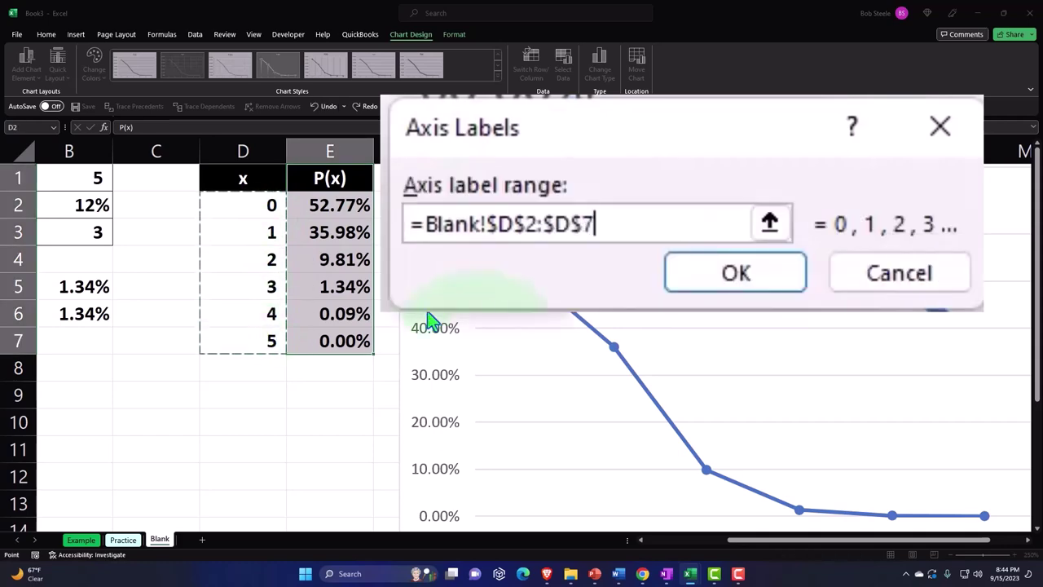
click(691, 284)
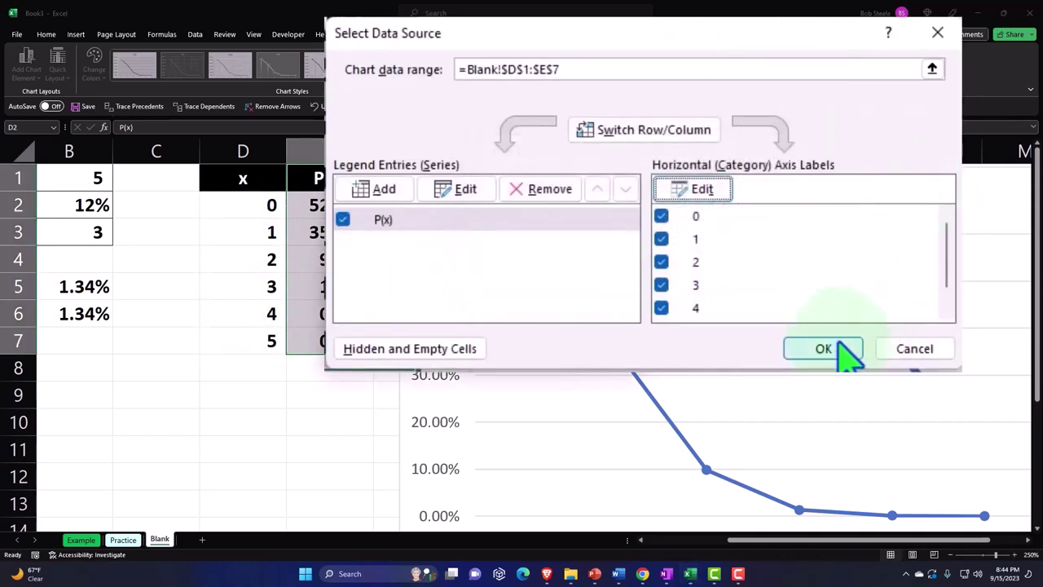
click(833, 349)
- Delete the P(x) title from the line chart
click(703, 198)
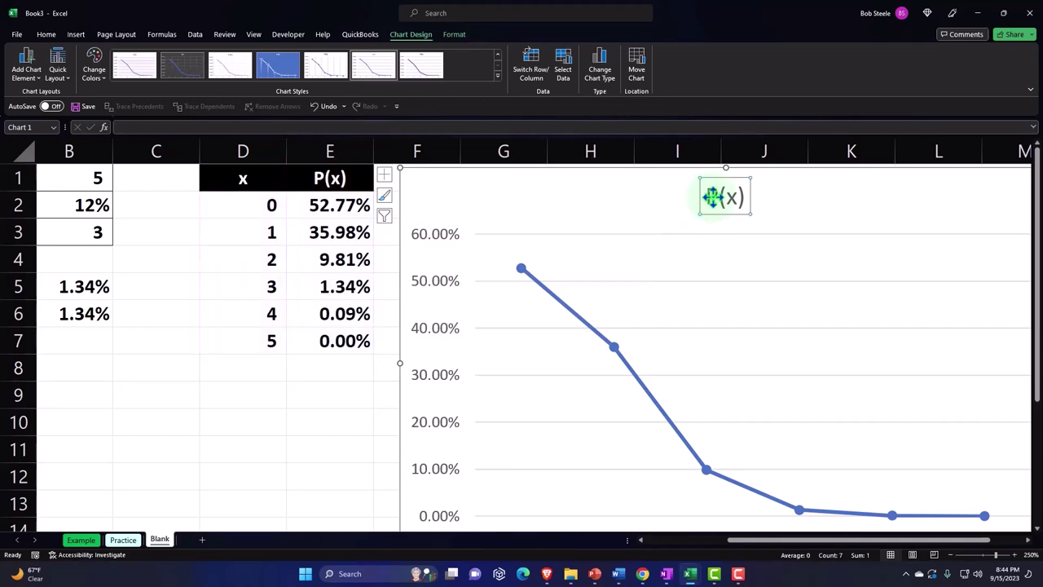
ctrl+scroll(711, 196, down, 3)
key(Delete)
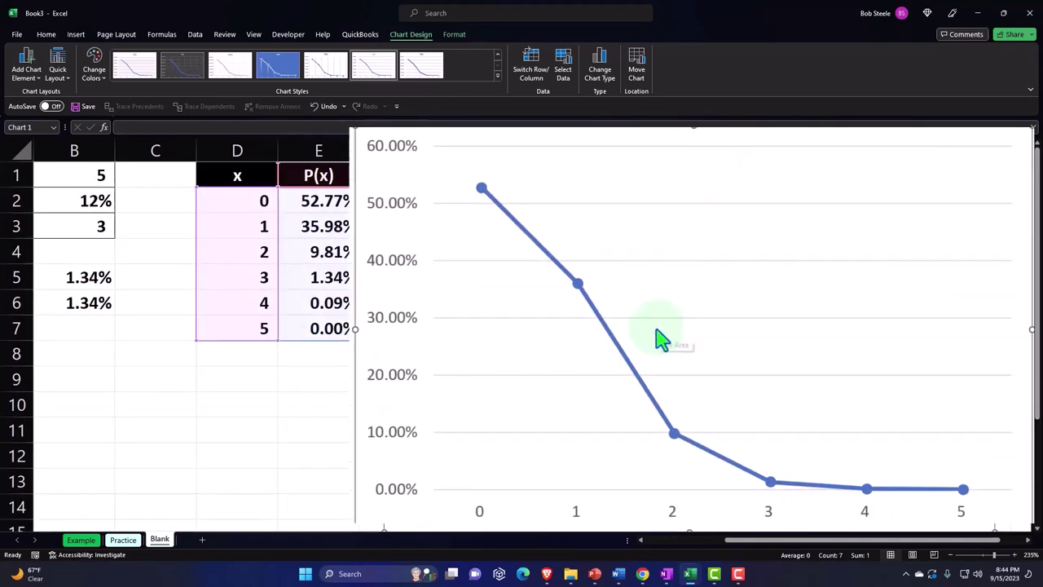
click(331, 373)
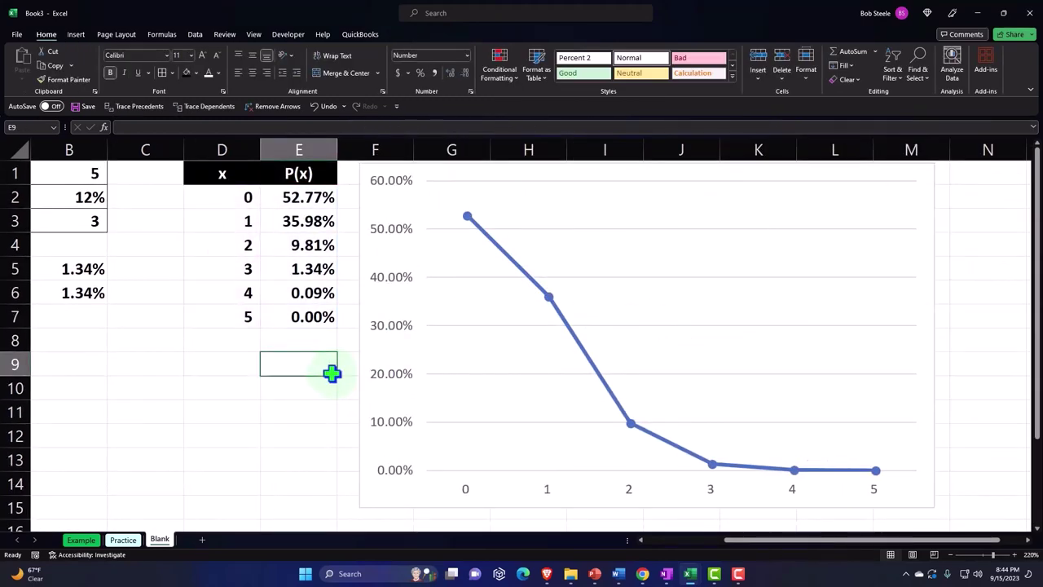
- Set the probability of success in B2 to 30% to test how the table and chart respond
key(Left)
key(Left)
key(Left)
key(Left)
key(Up)
key(Up)
key(Up)
key(Up)
key(Up)
key(Up)
key(Up)
key(Right)
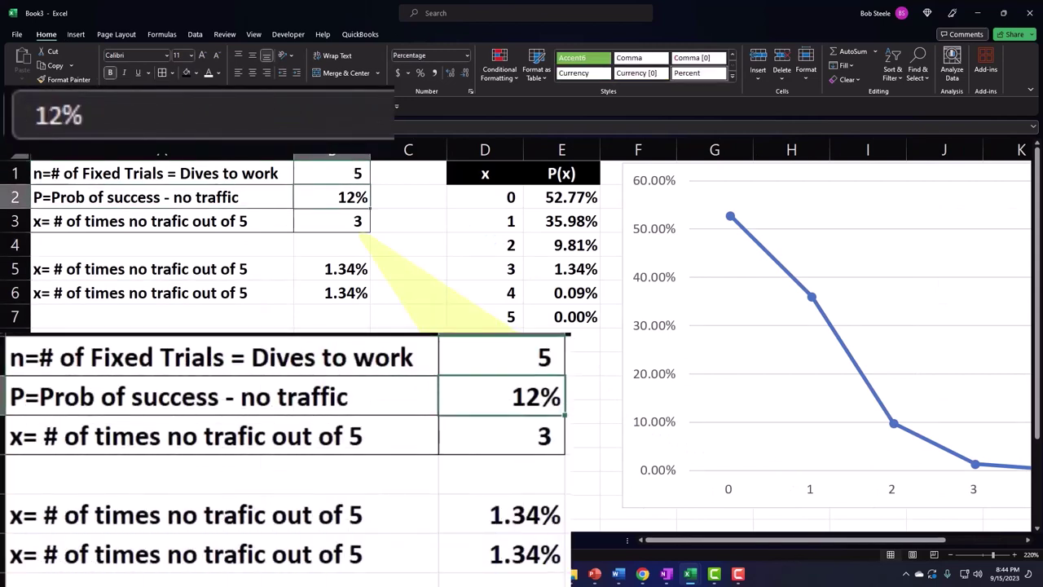
text(30)
key(Return)
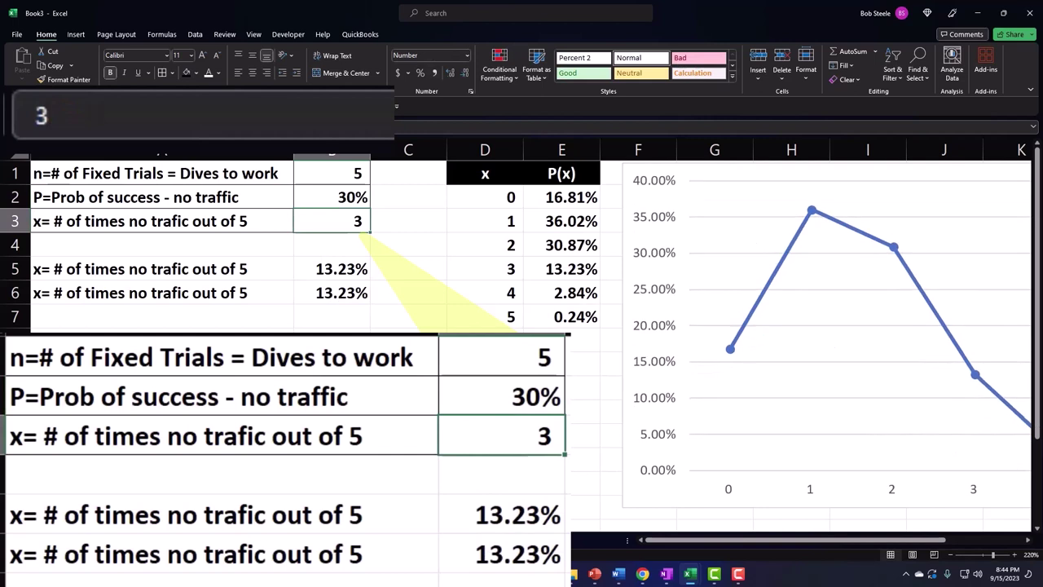
- Restore the probability of success in B2 to 12%
click(347, 198)
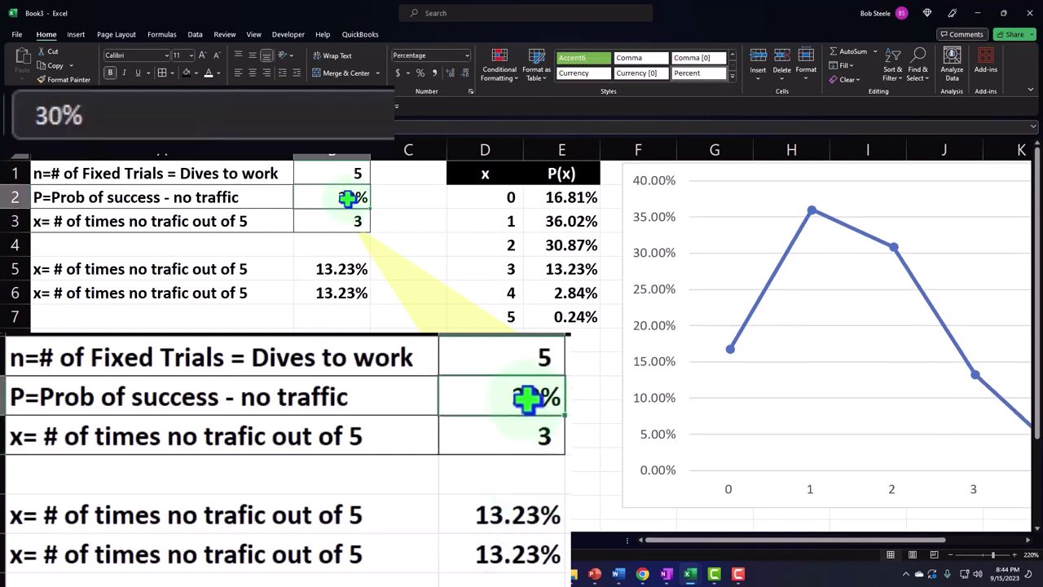
text(12)
key(Return)
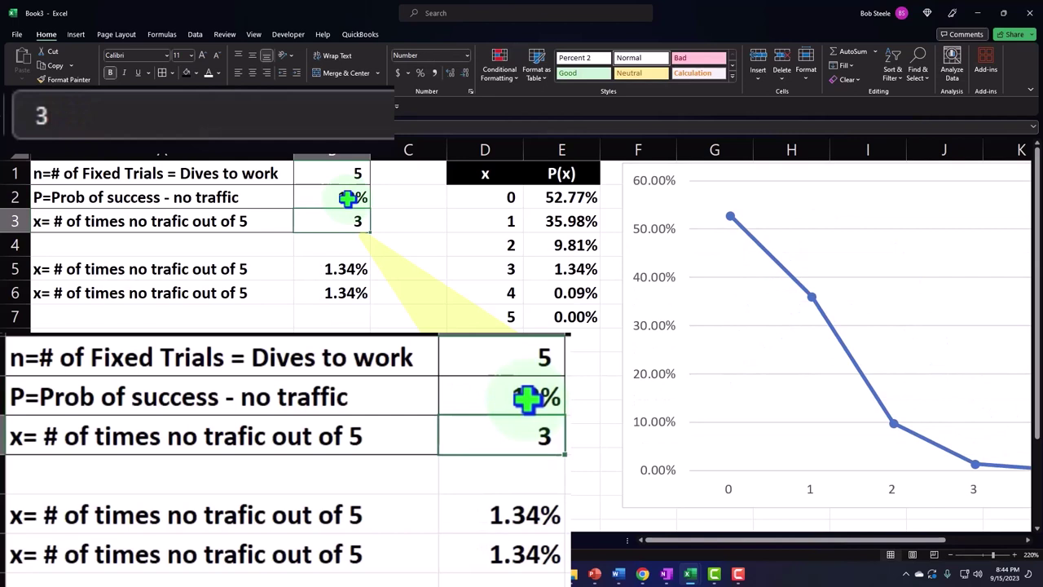
- Enter the heading P(x) in A8 below the probability results
key(Down)
key(Down)
key(Down)
key(Down)
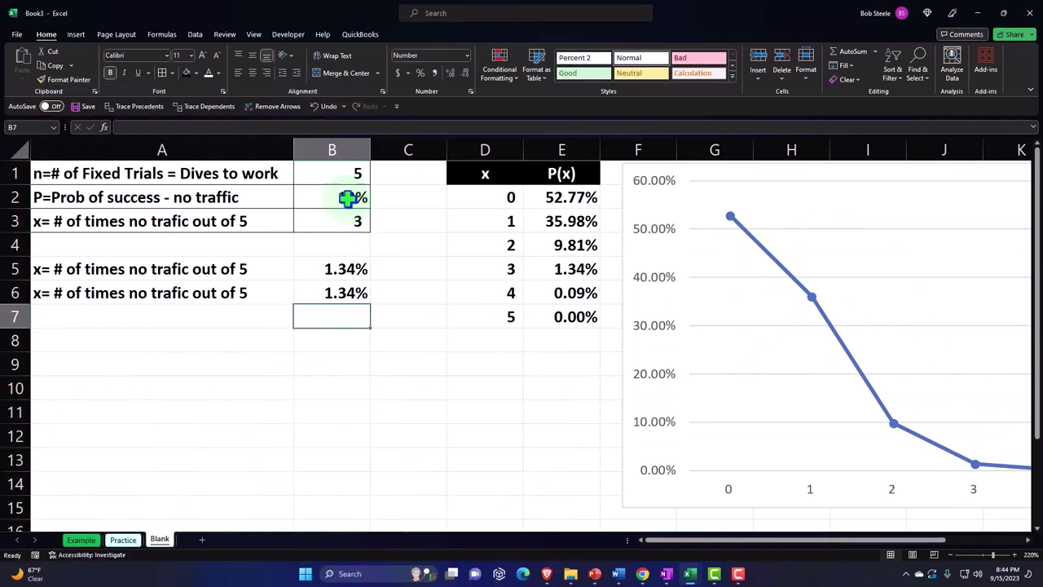
key(Left)
key(Down)
key(Down)
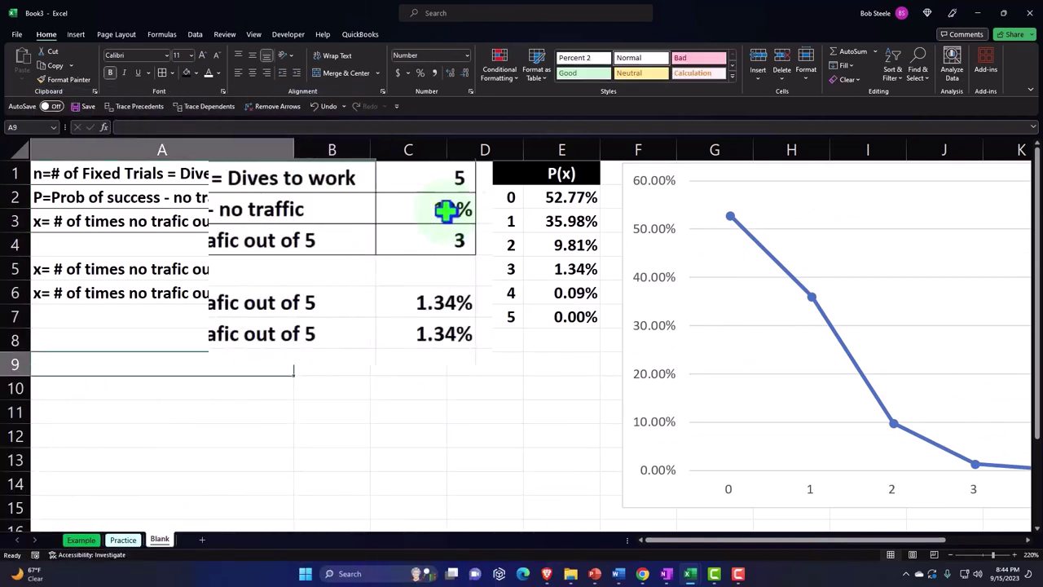
key(Up)
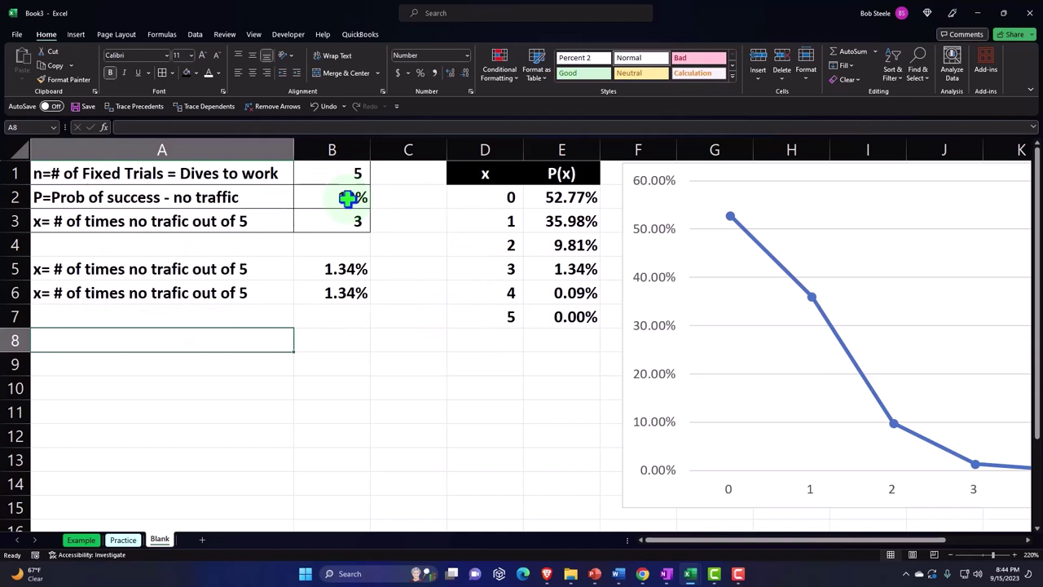
text(P)
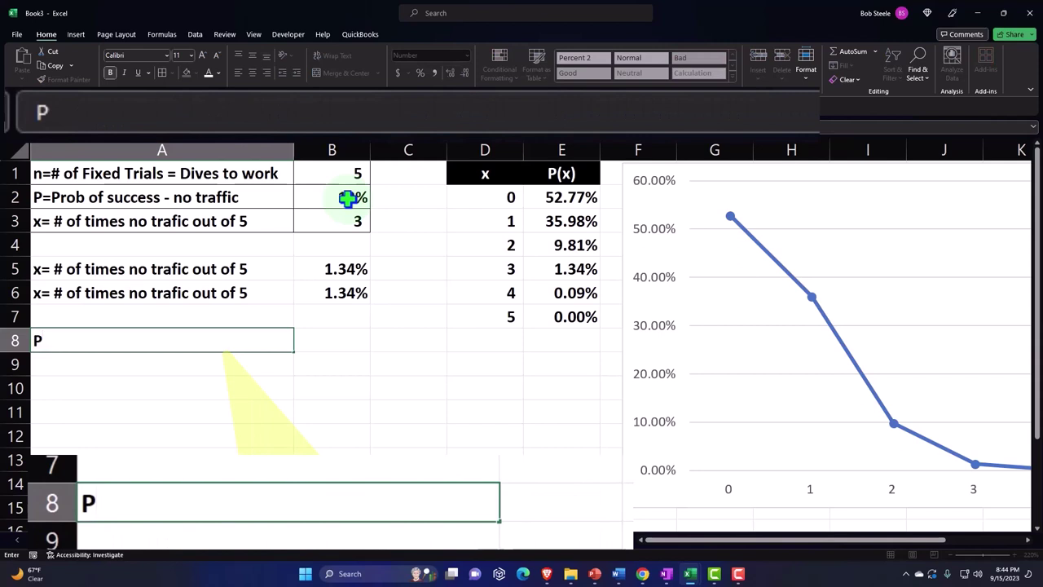
text(9)
key(BackSpace)
text(()
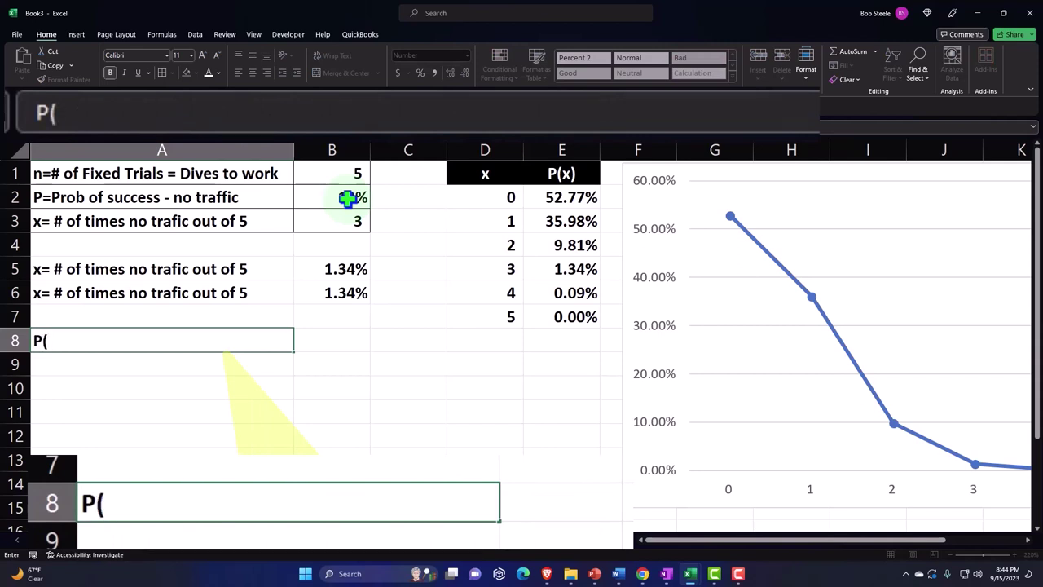
text(x))
key(Return)
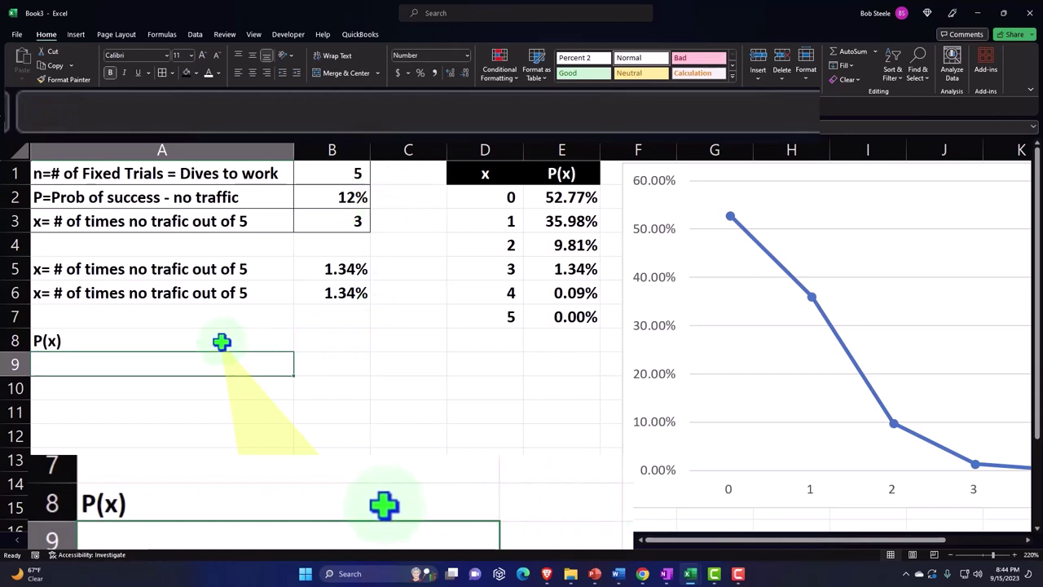
- Move the P(x) heading down to row 9 and format A9:C9 as a header with black fill and white text
drag(220, 342, 375, 336)
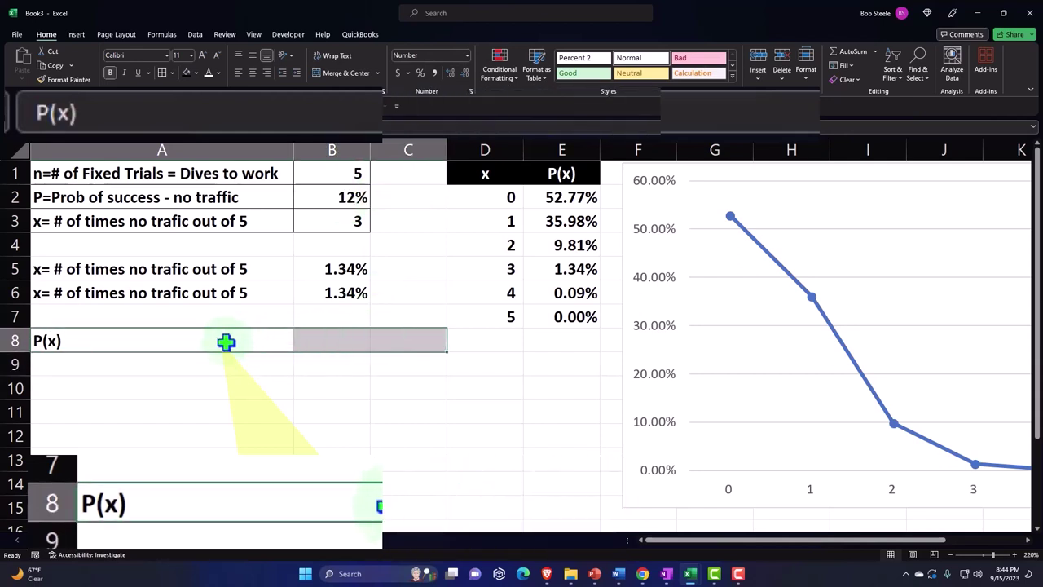
drag(225, 351, 382, 361)
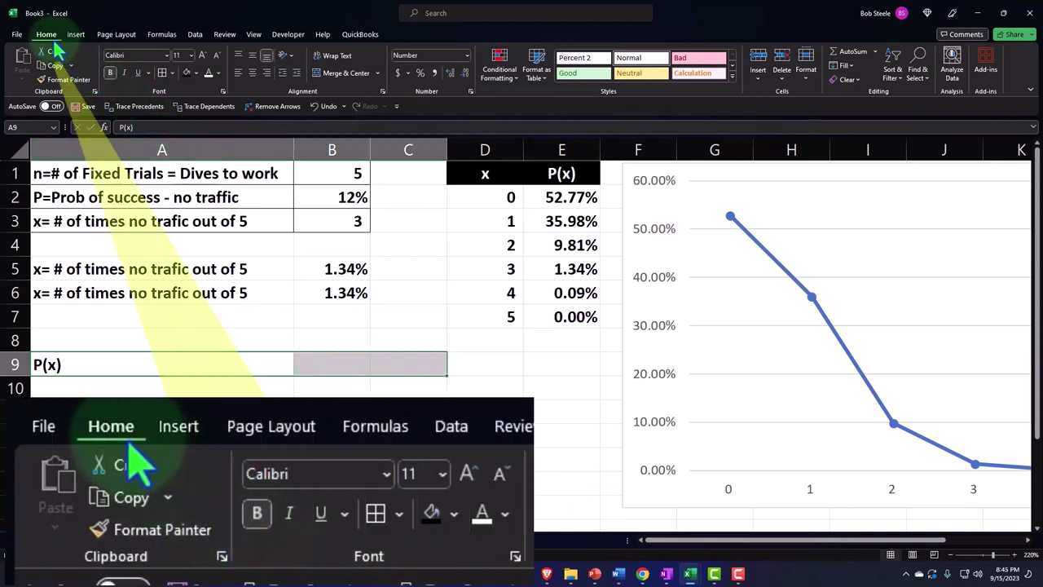
click(187, 73)
click(208, 73)
- Enter the label P(x = 2) in A10 under the P(x) heading
click(100, 389)
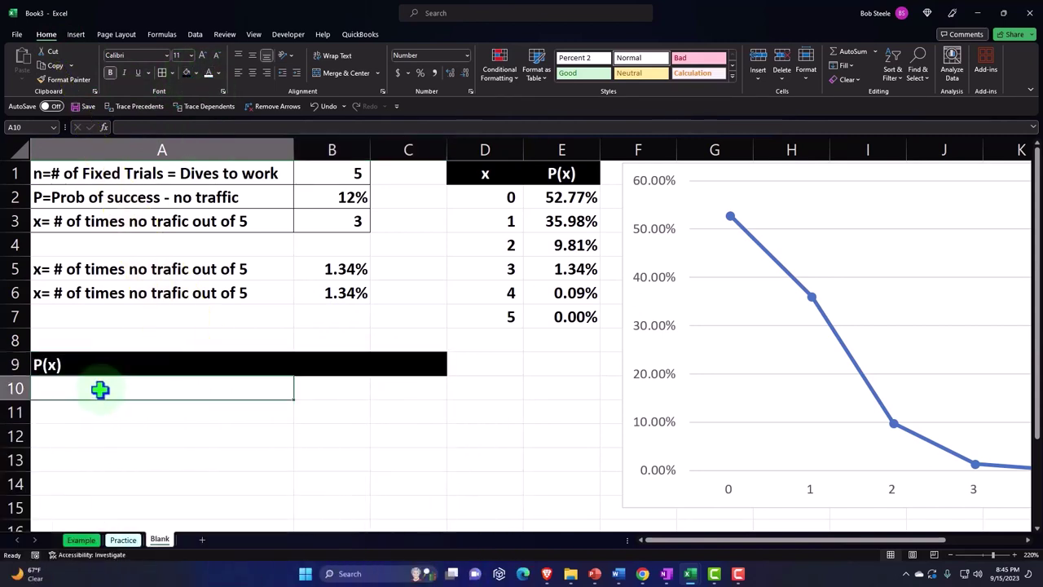
text(P(x))
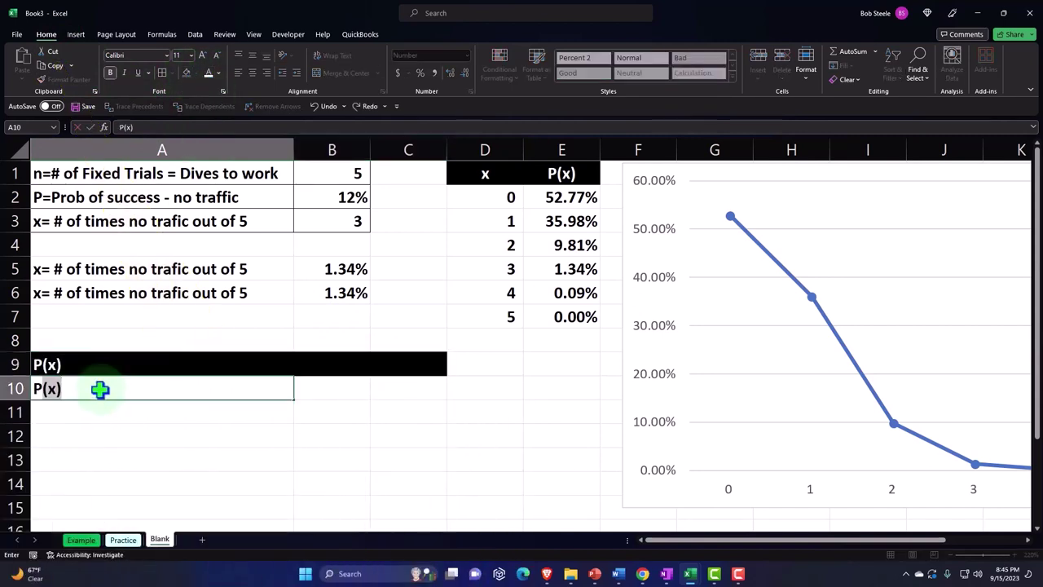
key(Left)
key(shift+Left)
key(shift+Left)
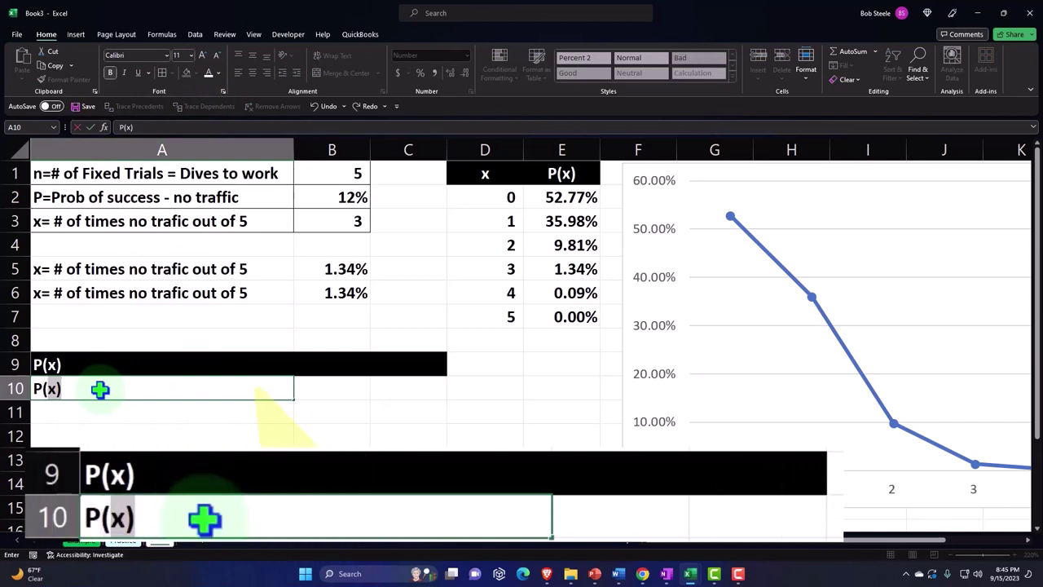
text((x)
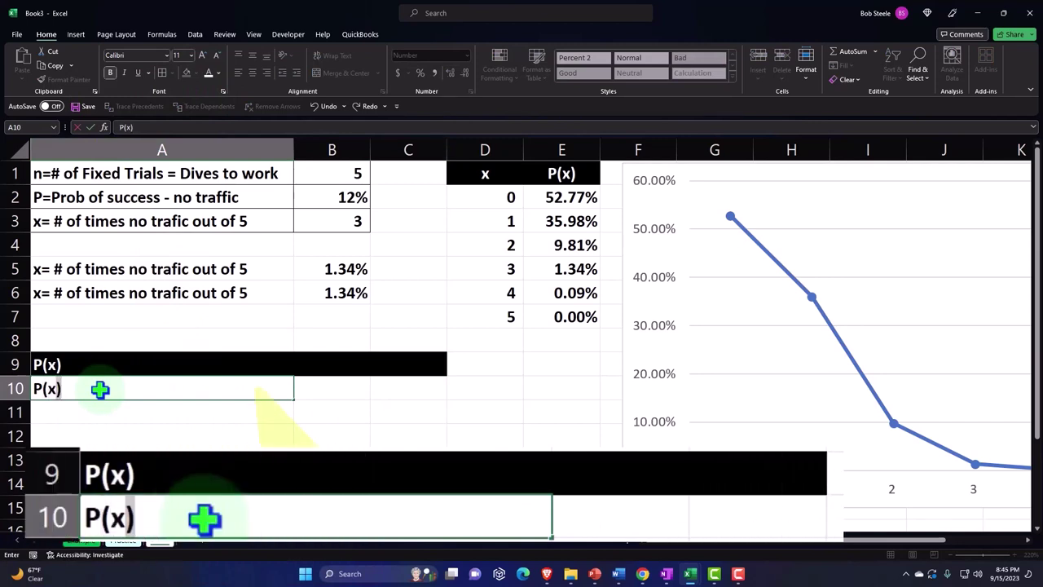
key(BackSpace)
text(= )
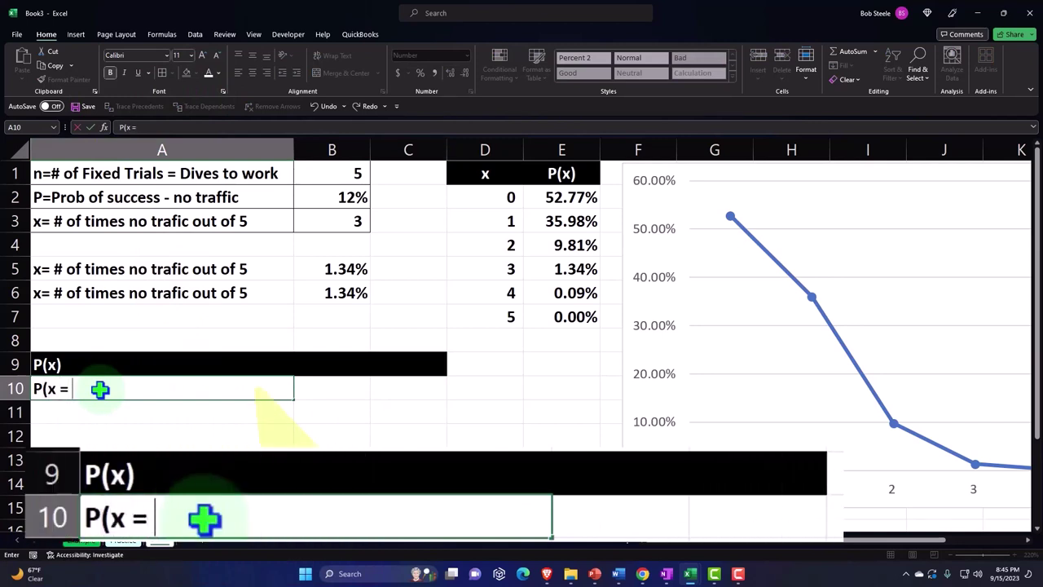
text(2)
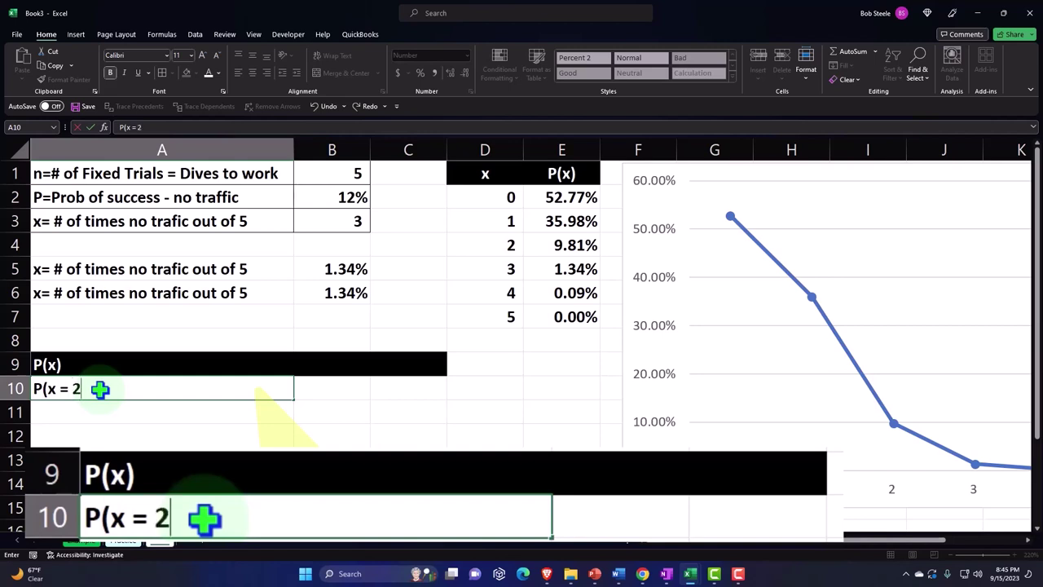
text())
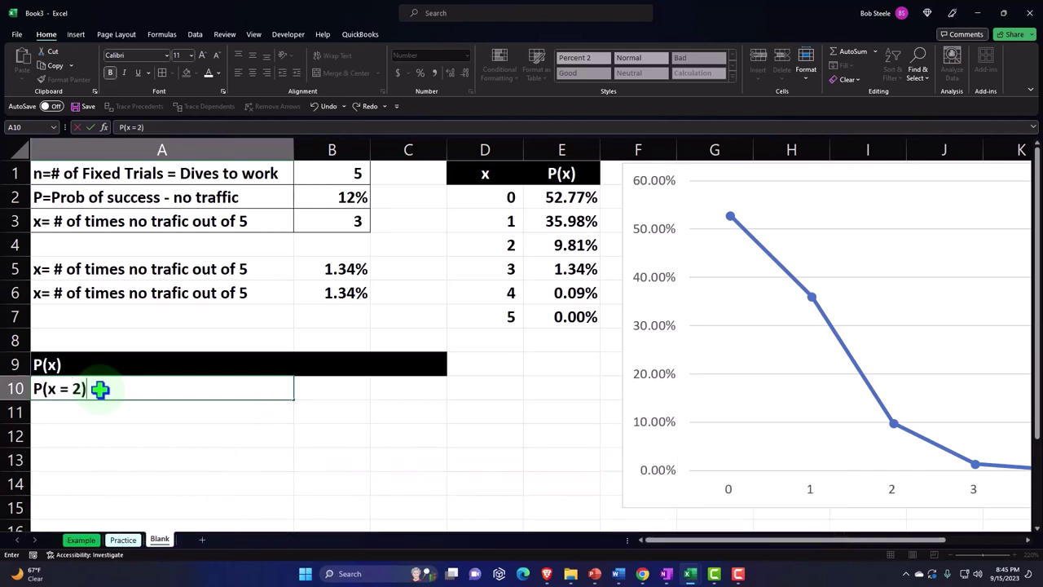
key(Return)
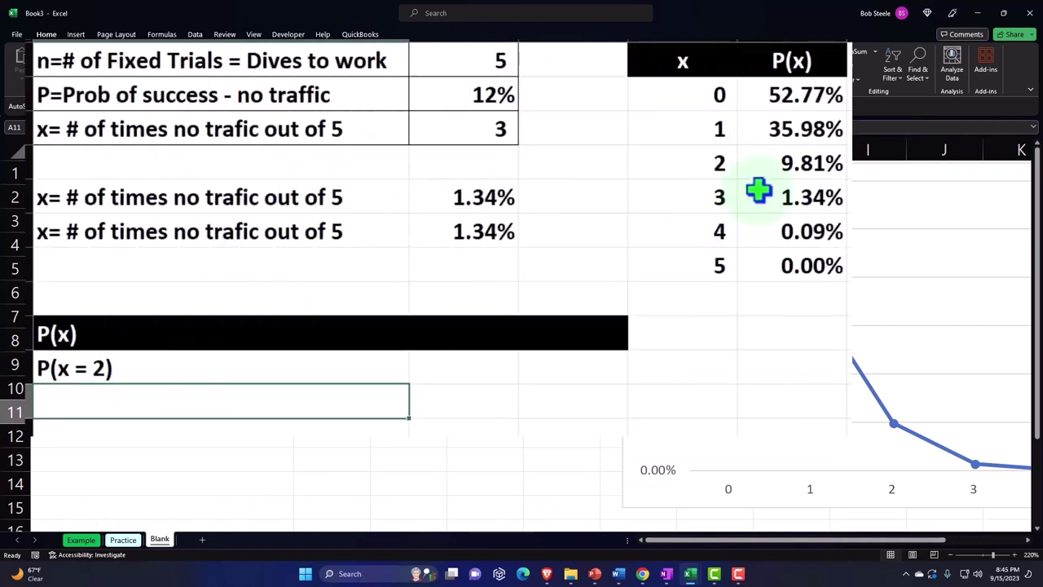
- Calculate P(x = 2) in B10 with =BINOM.DIST.RANGE(B1,B2,2)
click(790, 165)
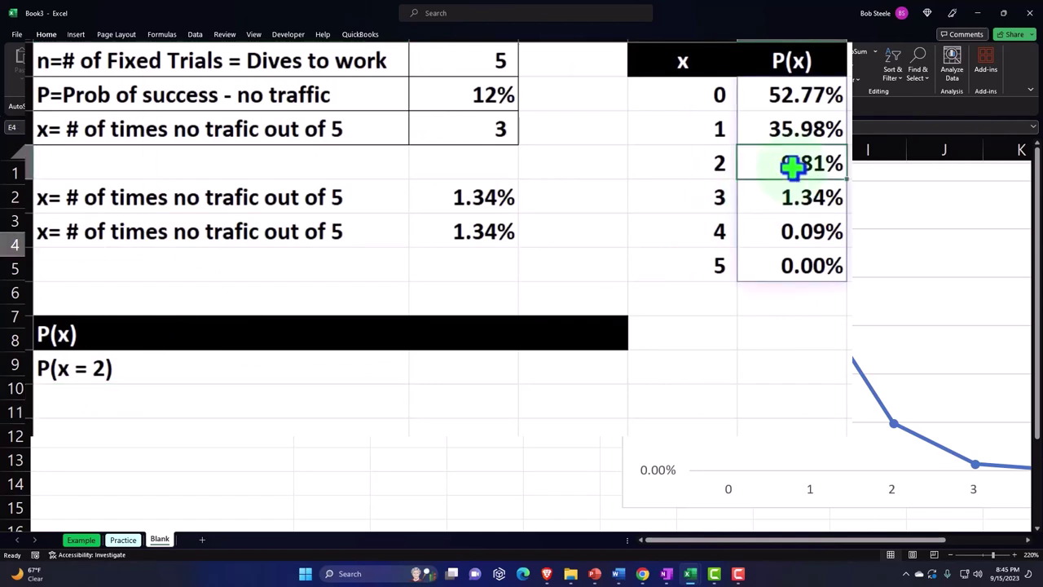
click(333, 386)
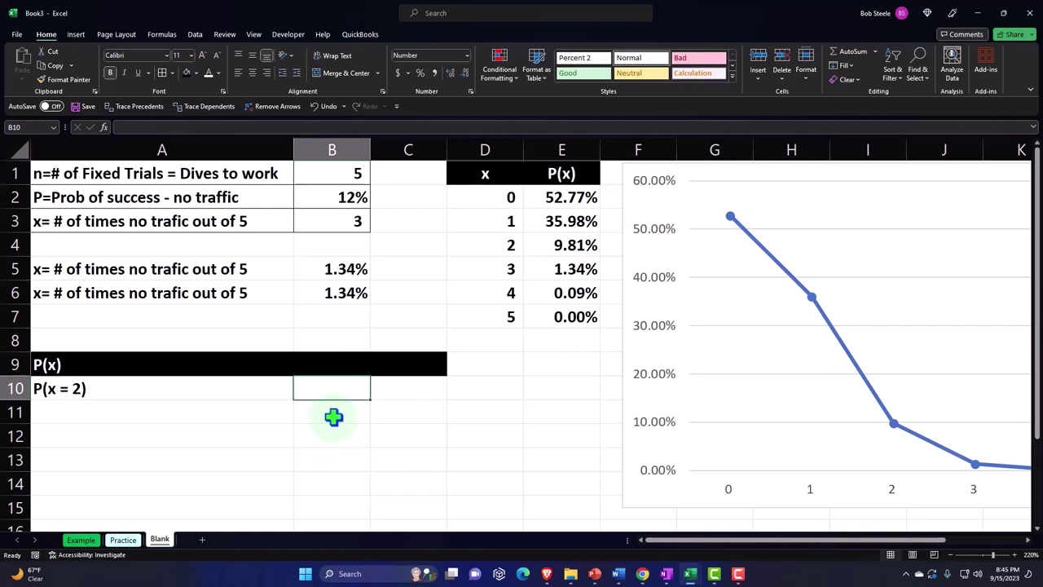
text(=)
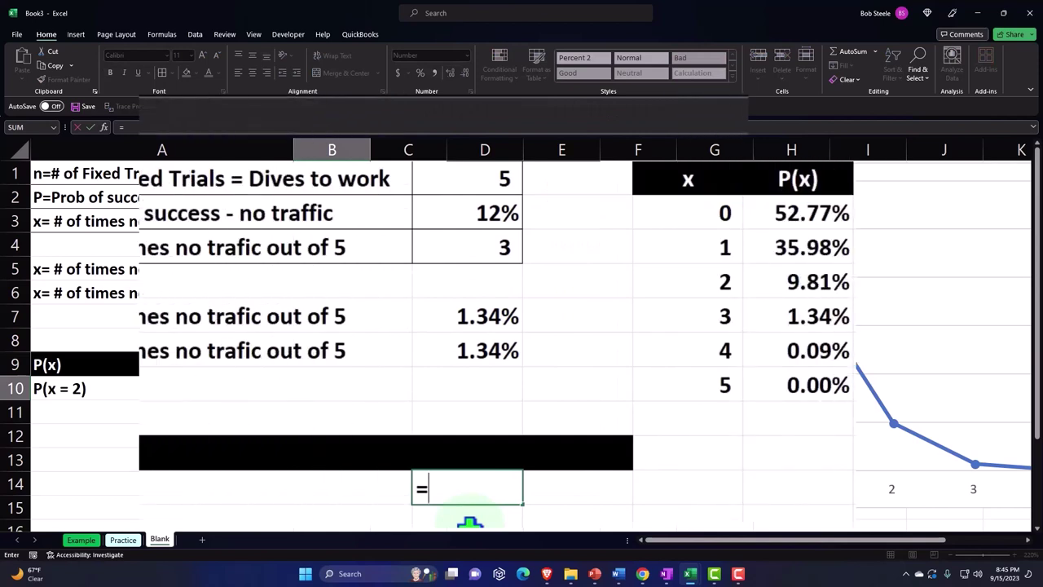
text(binom)
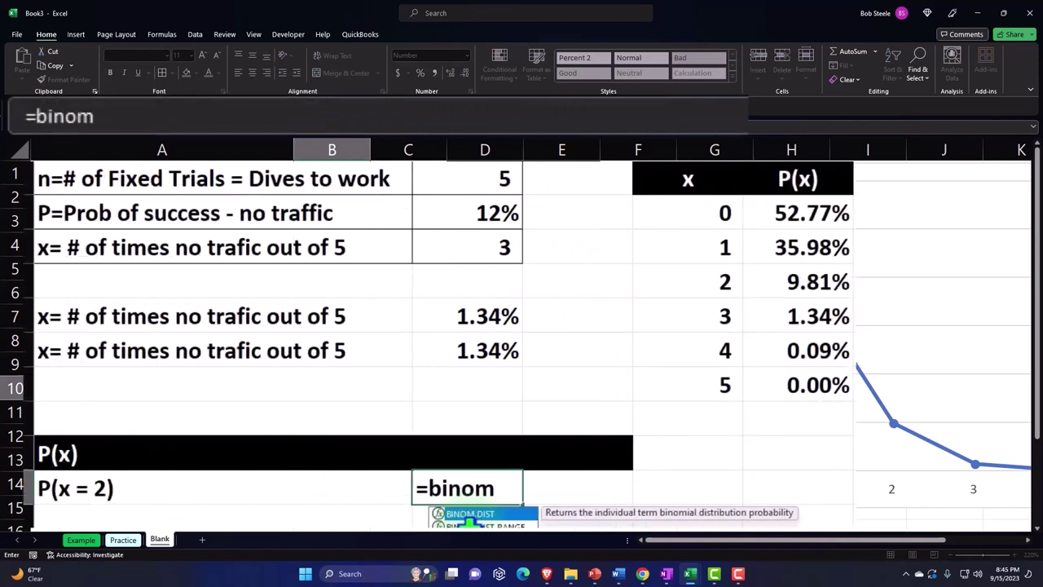
click(470, 523)
double_click(469, 524)
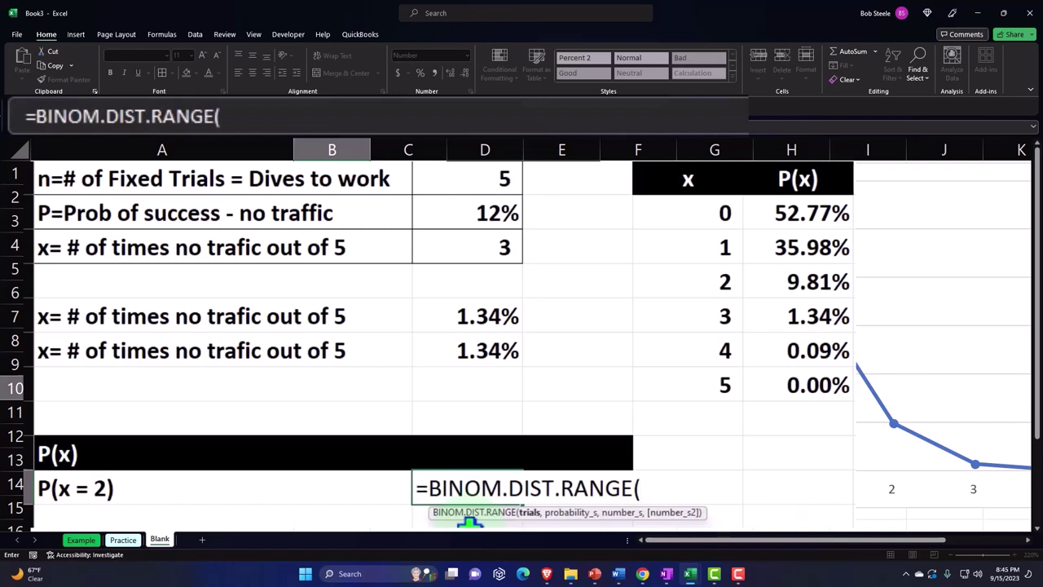
click(432, 177)
text(,)
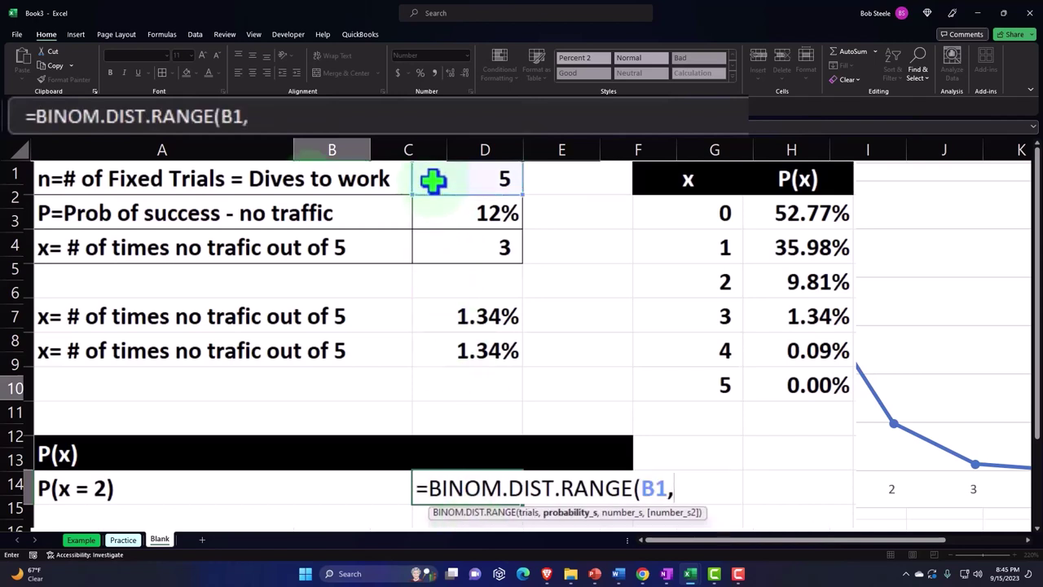
click(462, 215)
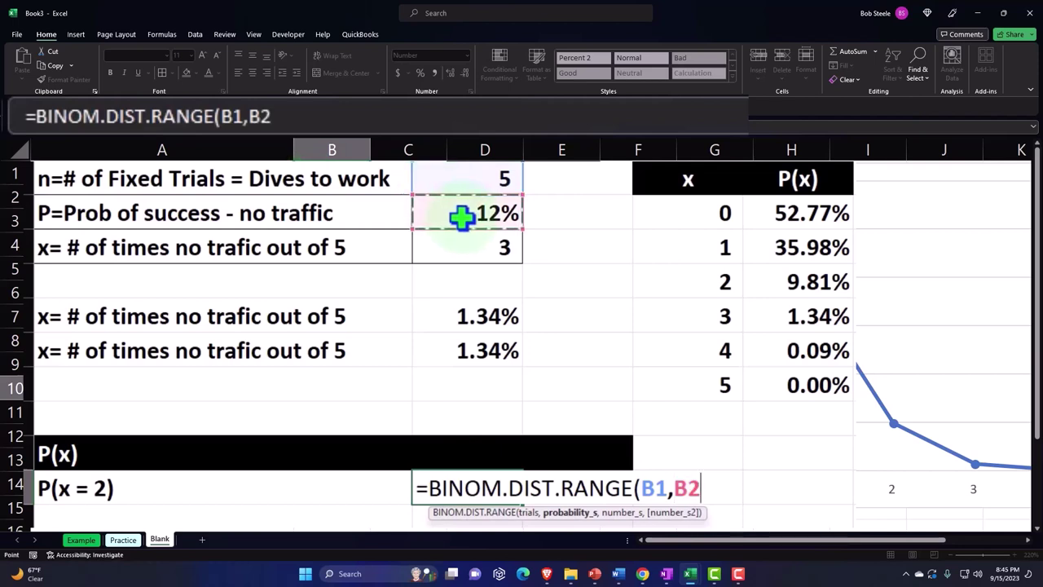
text(,)
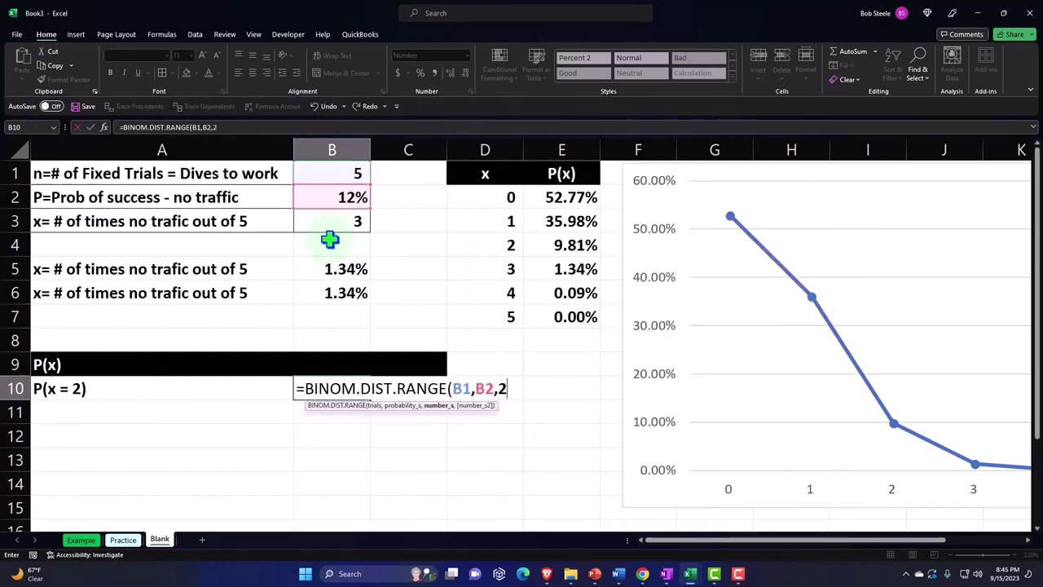
text(2))
key(Return)
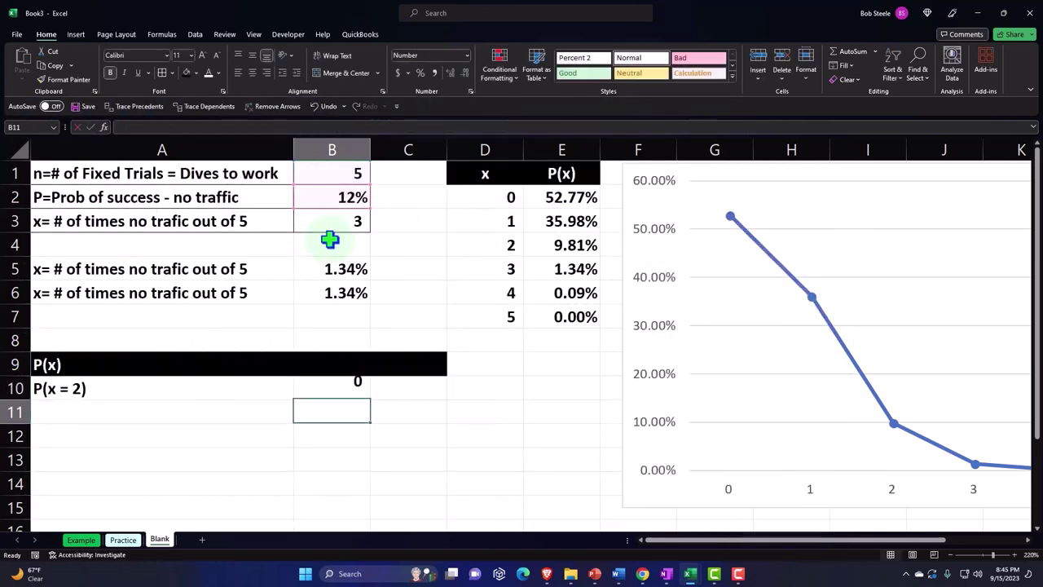
- Format the P(x = 2) result in B10 as a percentage with two decimal places
key(Up)
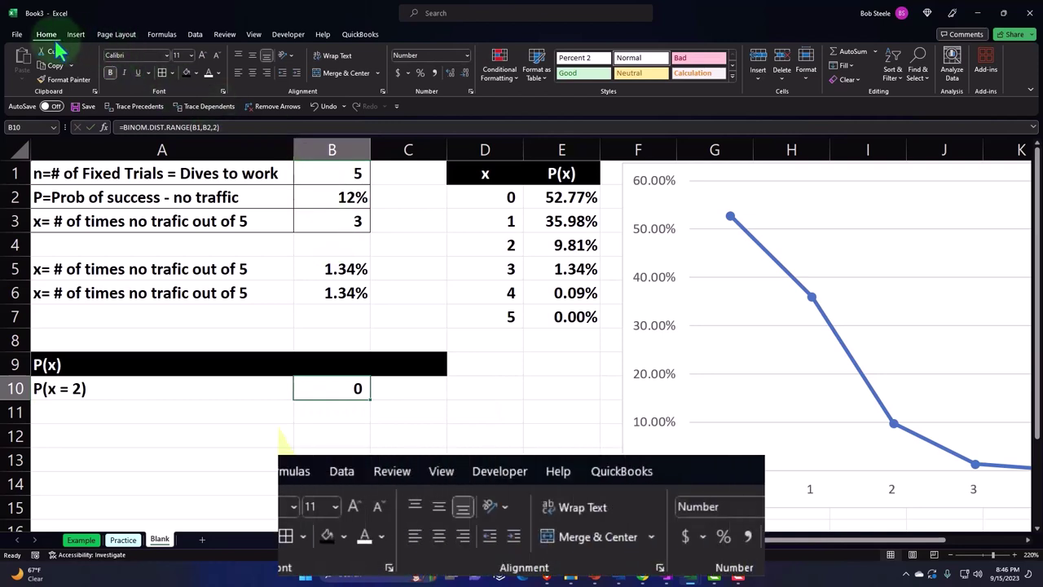
click(420, 72)
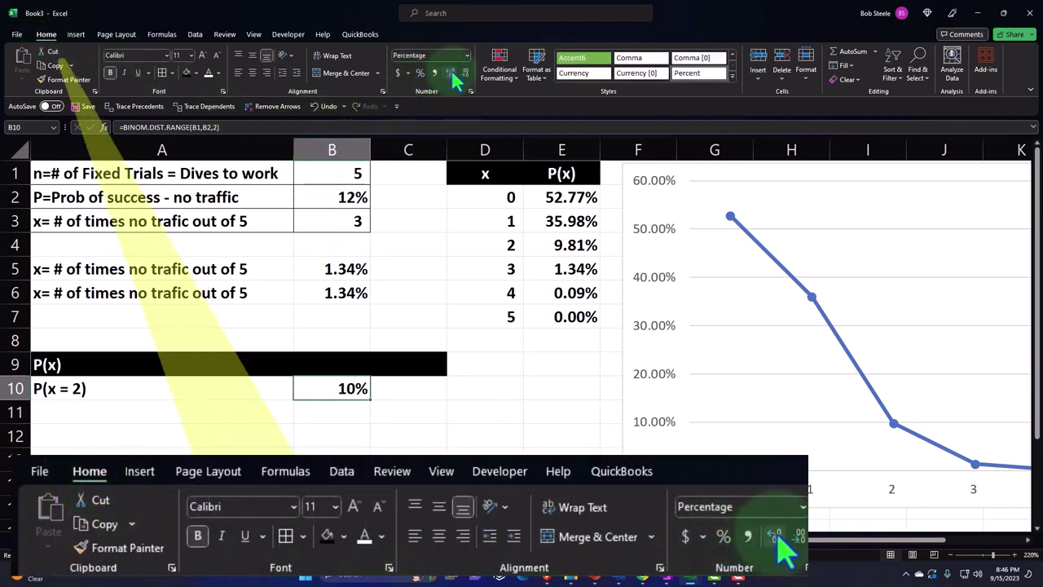
click(450, 73)
click(450, 73)
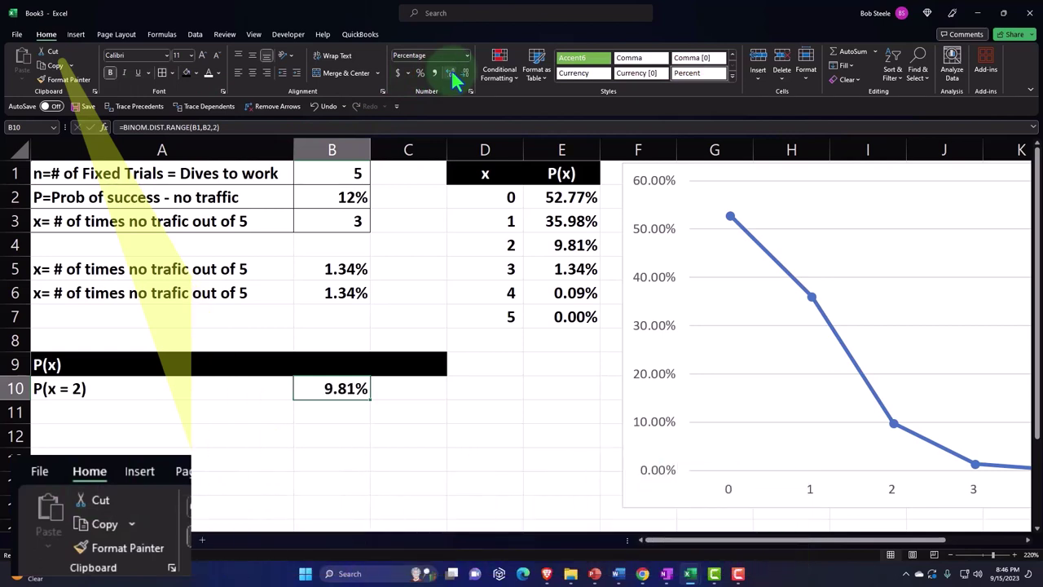
- Move the line chart to the right so its left edge sits in column H, freeing columns F and G
click(540, 244)
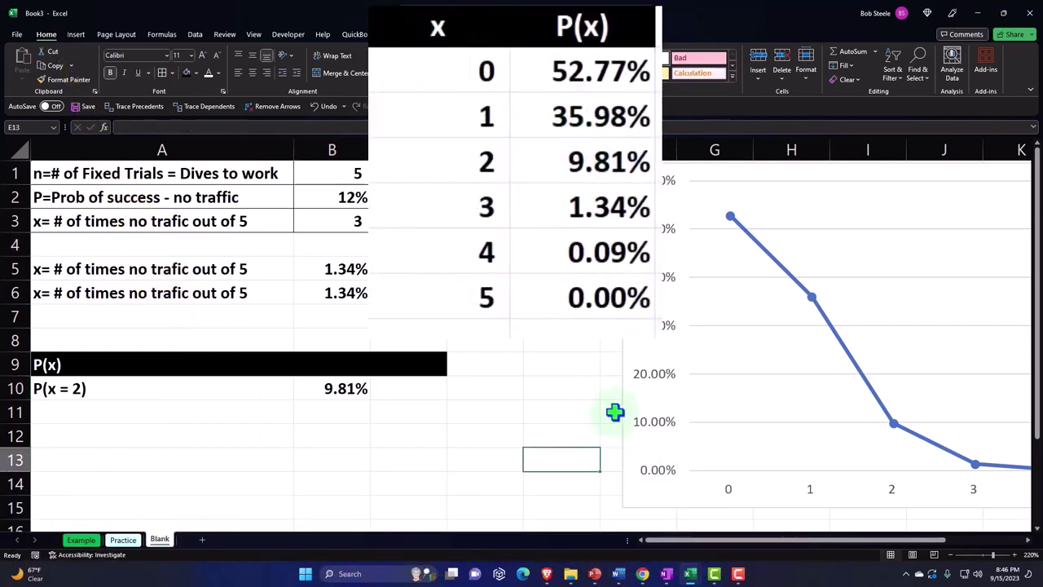
drag(624, 403, 799, 400)
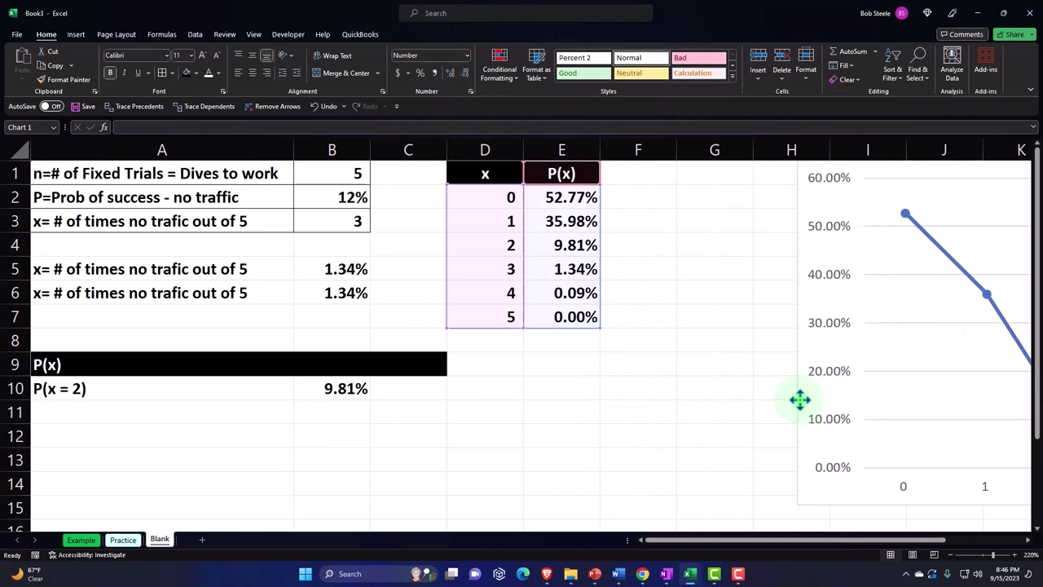
- Calculate P(x = 2) a second way in C10 with the non-cumulative formula =BINOM.DIST(2,B1,B2,0)
click(407, 389)
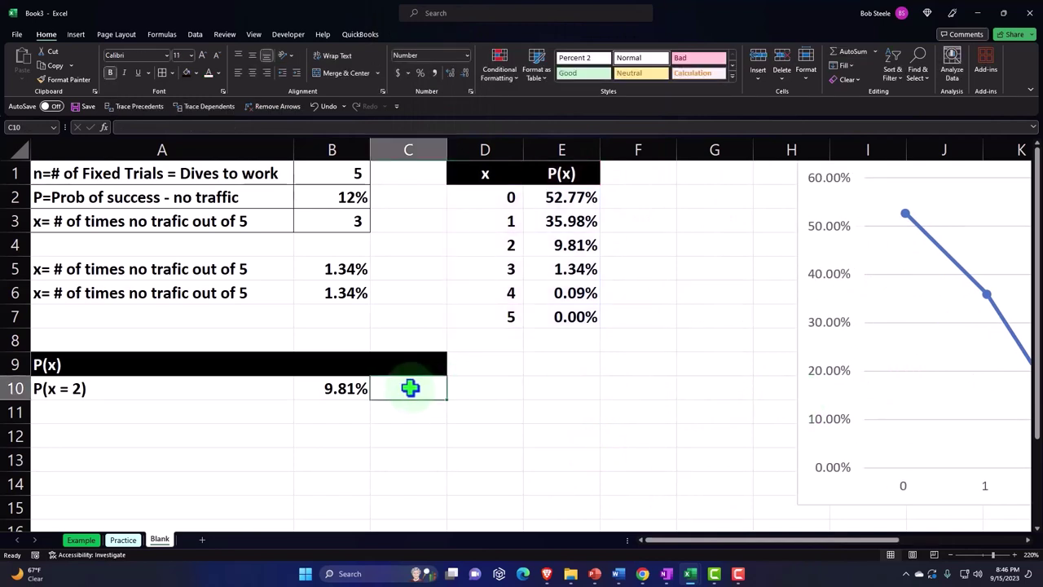
text(=)
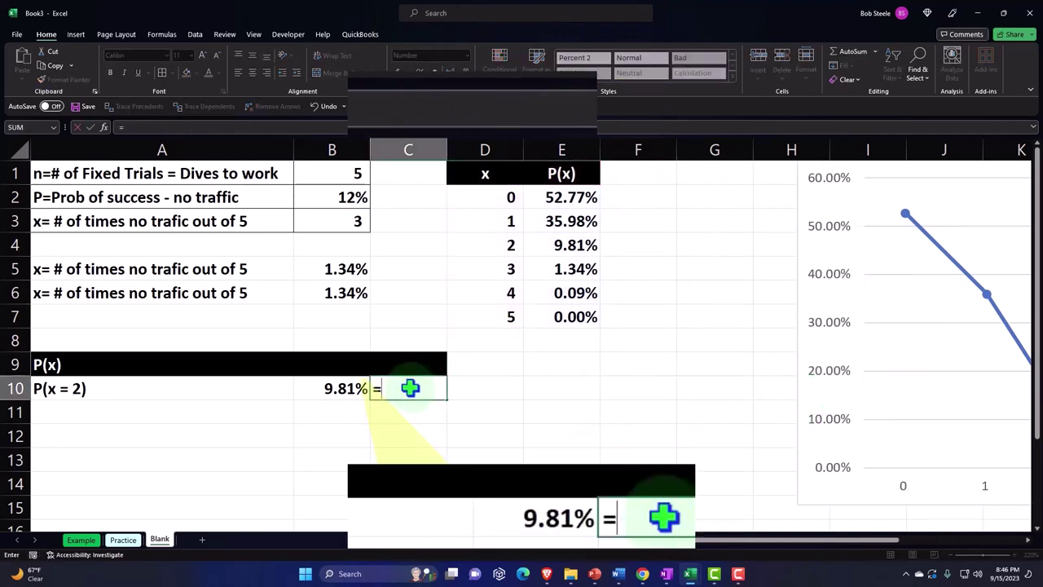
text(bino)
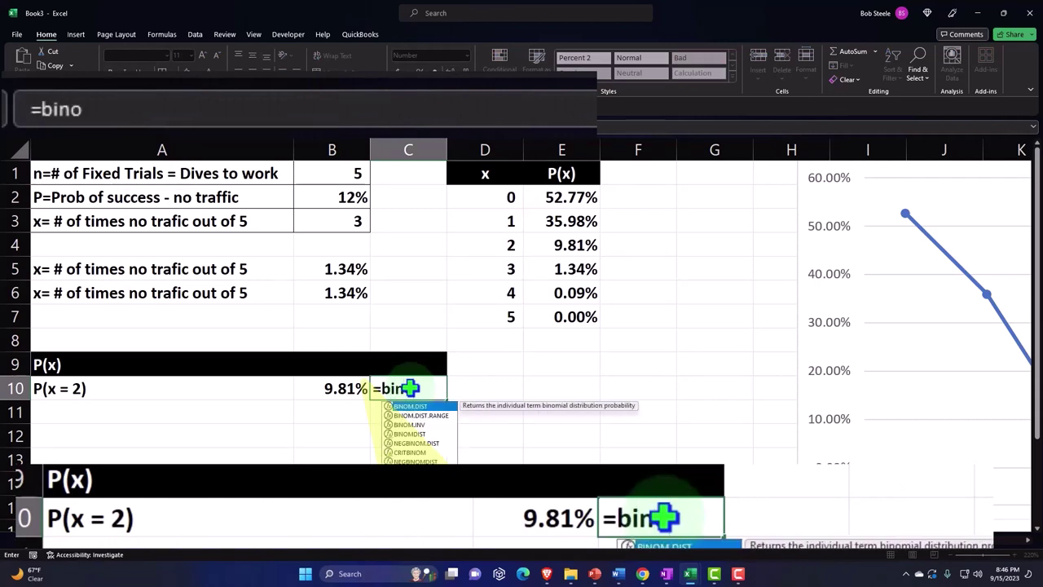
key(Tab)
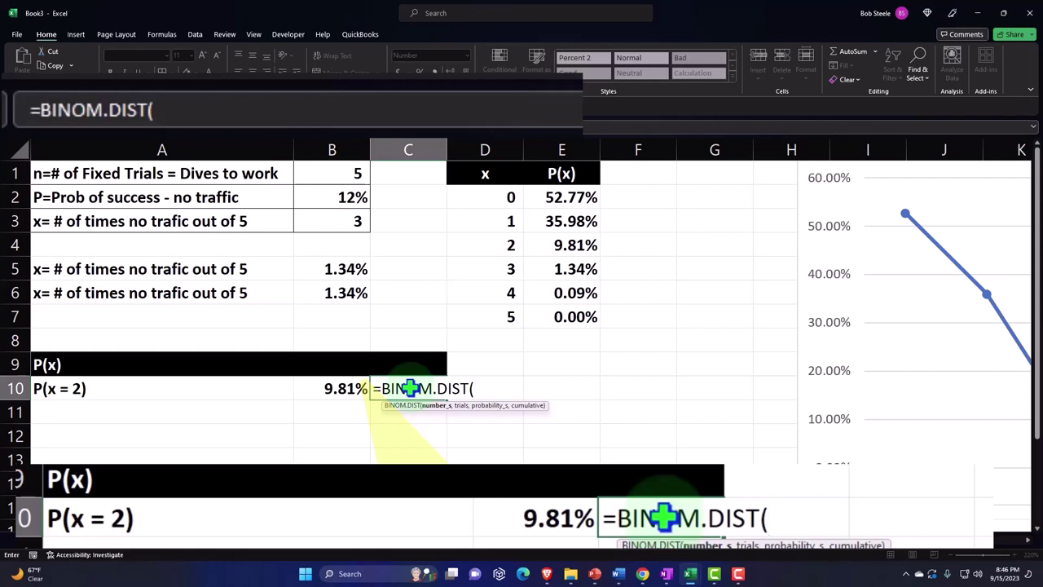
text(2,)
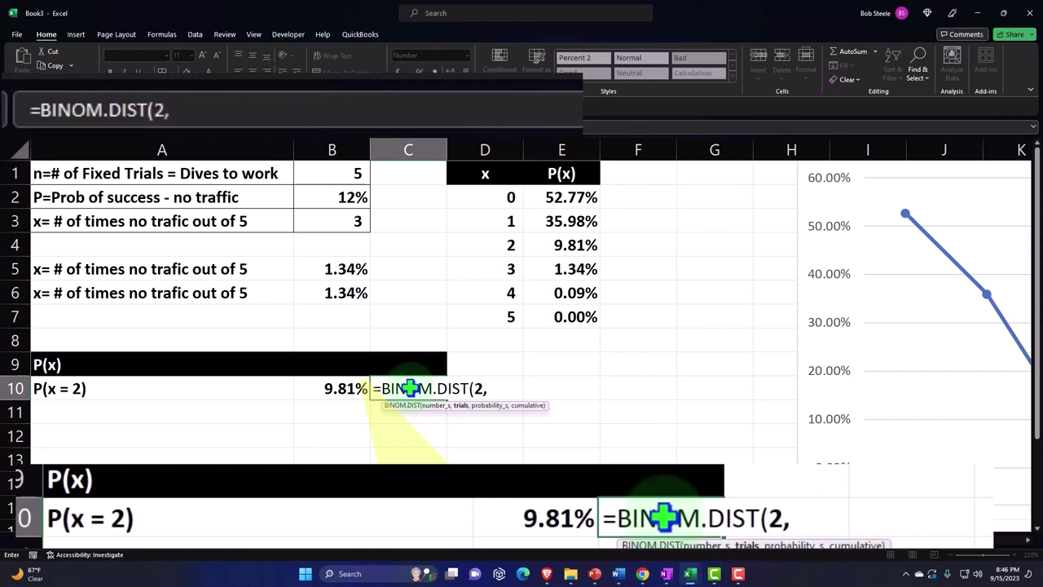
click(337, 175)
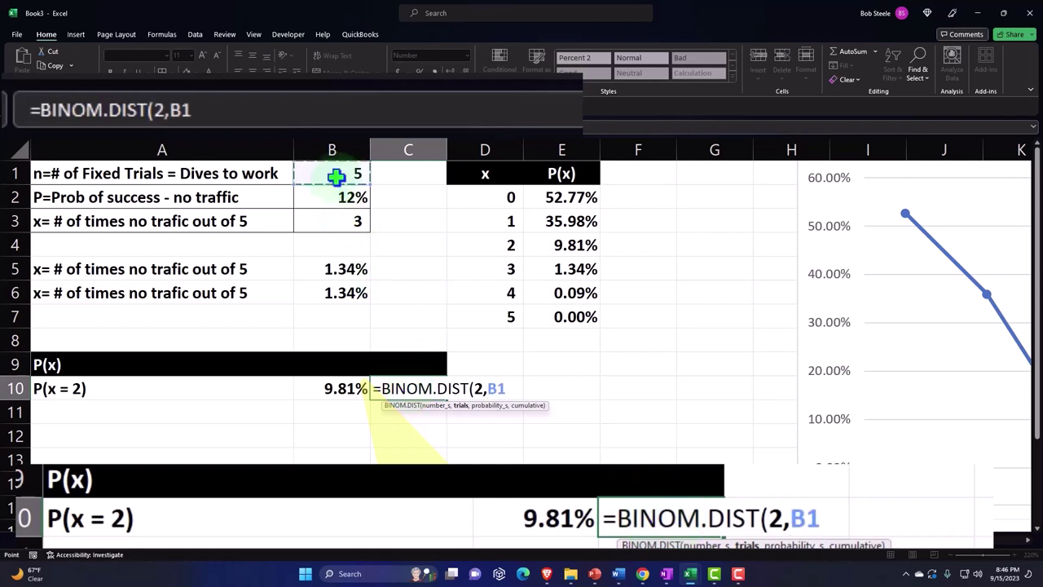
text(,)
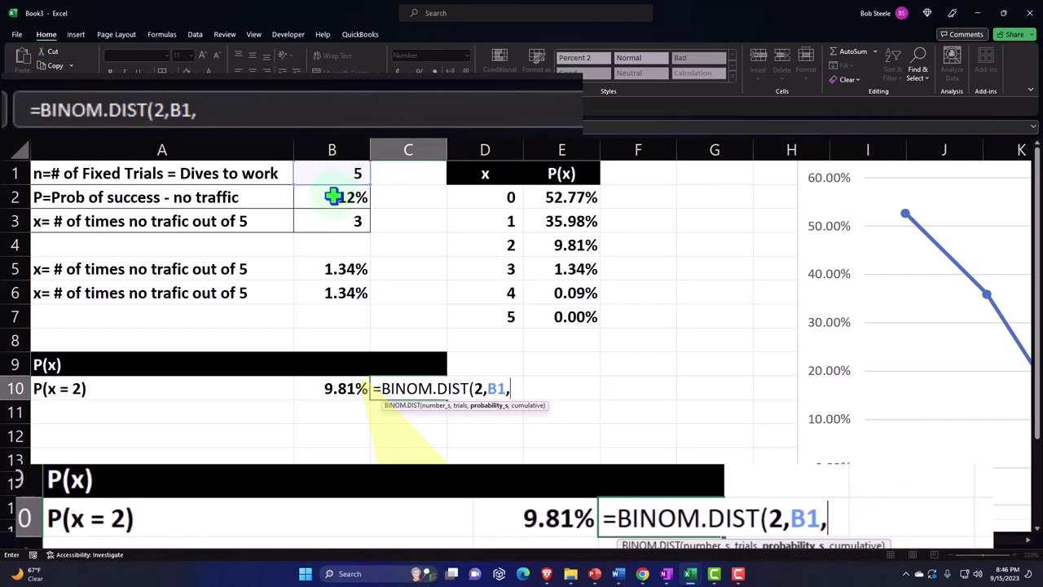
click(333, 197)
text(,)
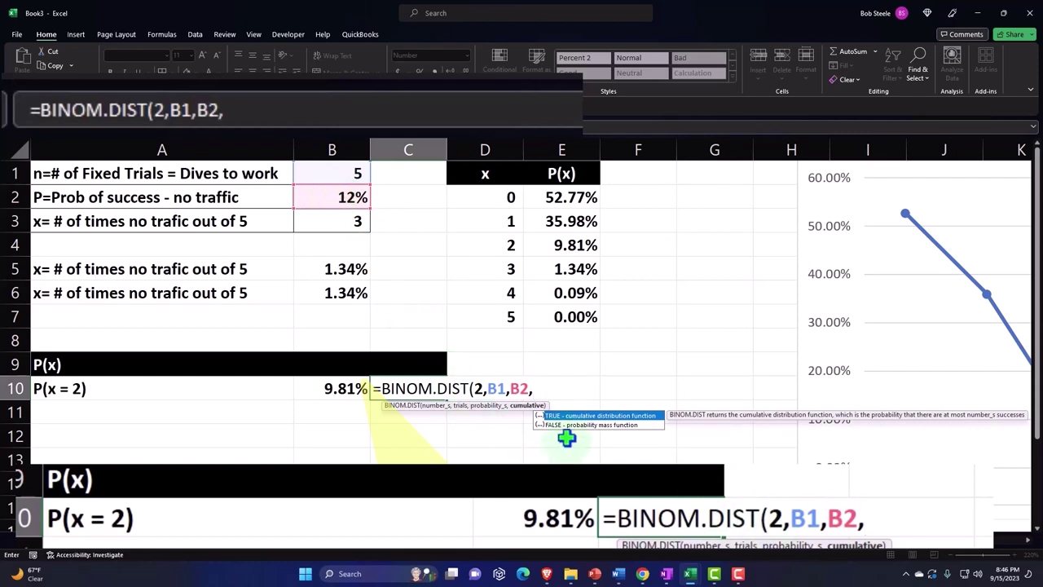
text(0)
key(Return)
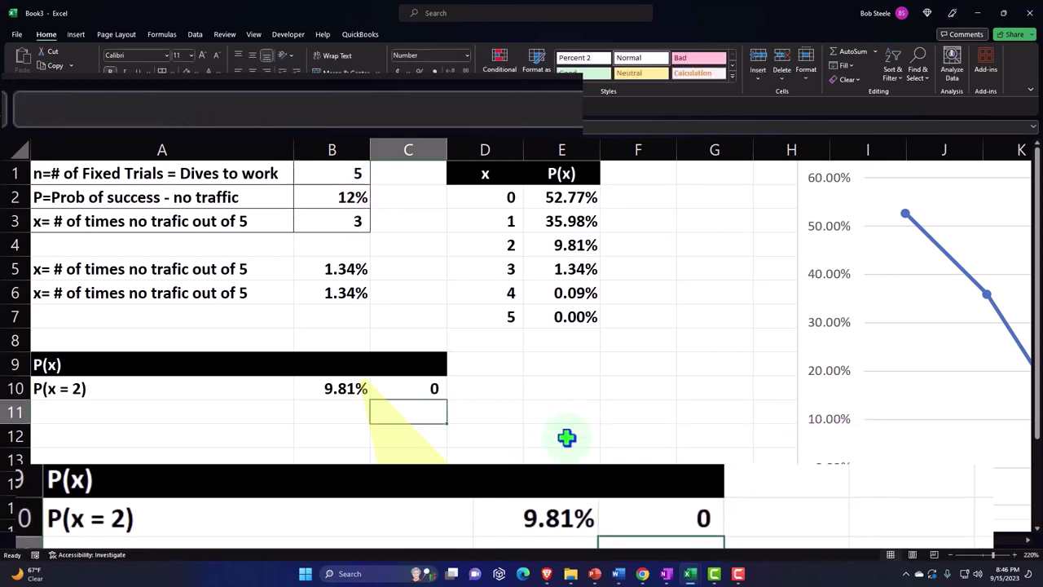
- Copy the percentage formatting of B10 onto C10 with Format Painter
click(350, 388)
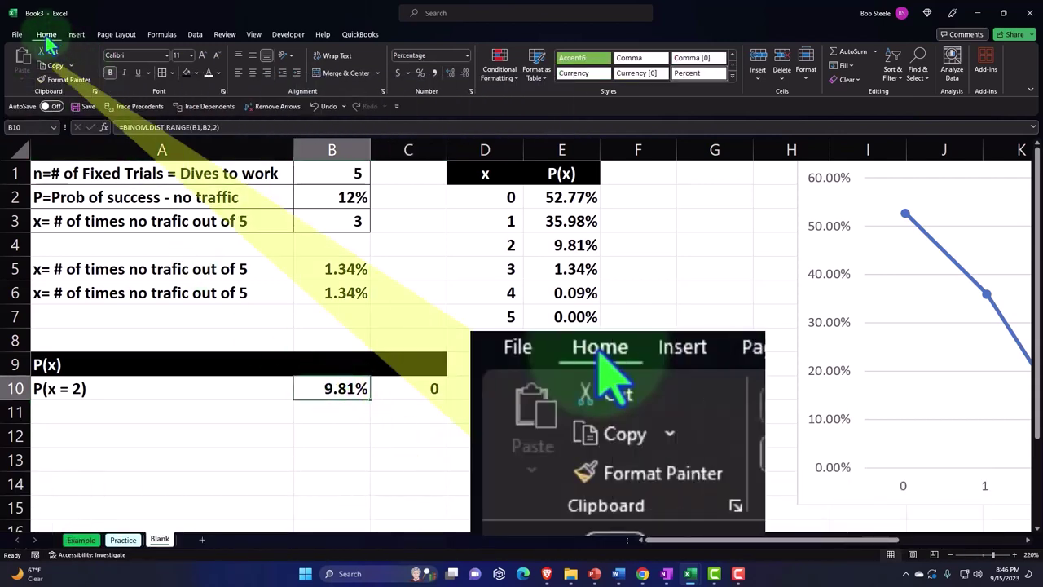
click(65, 79)
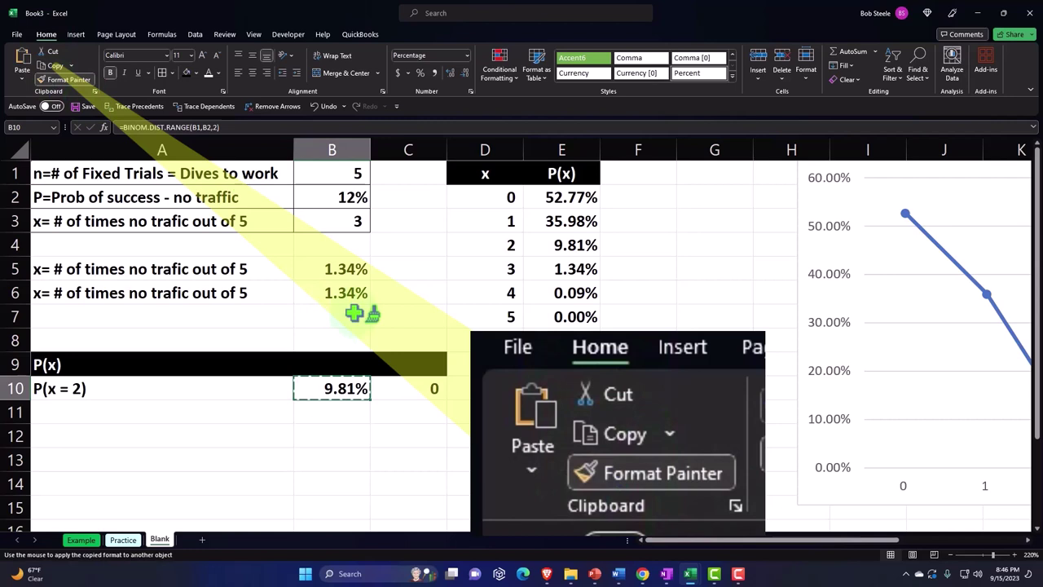
click(420, 387)
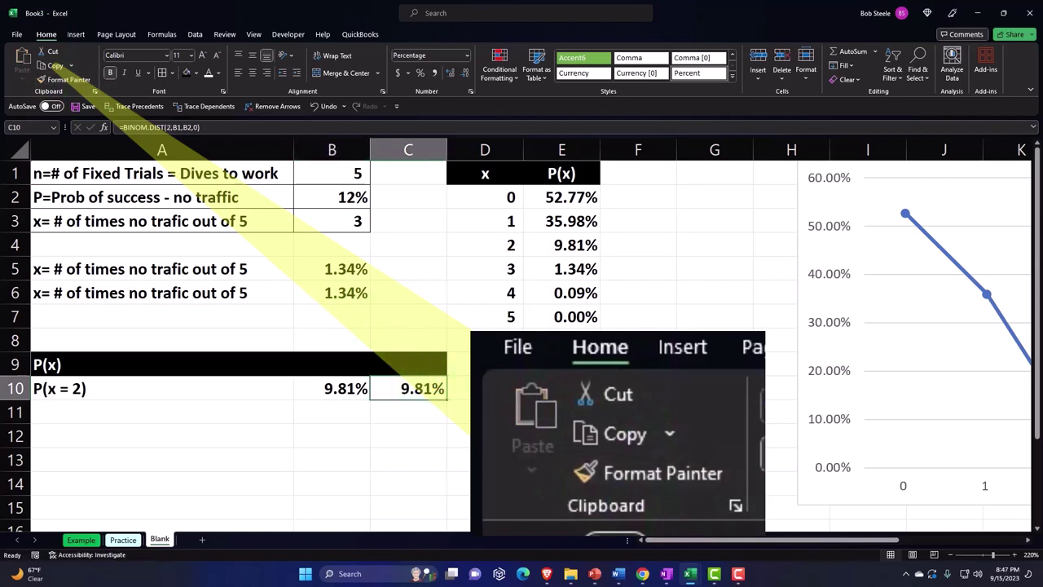
- Enter the headings Lower, Upper and Binom in E9, F9 and G9
click(539, 367)
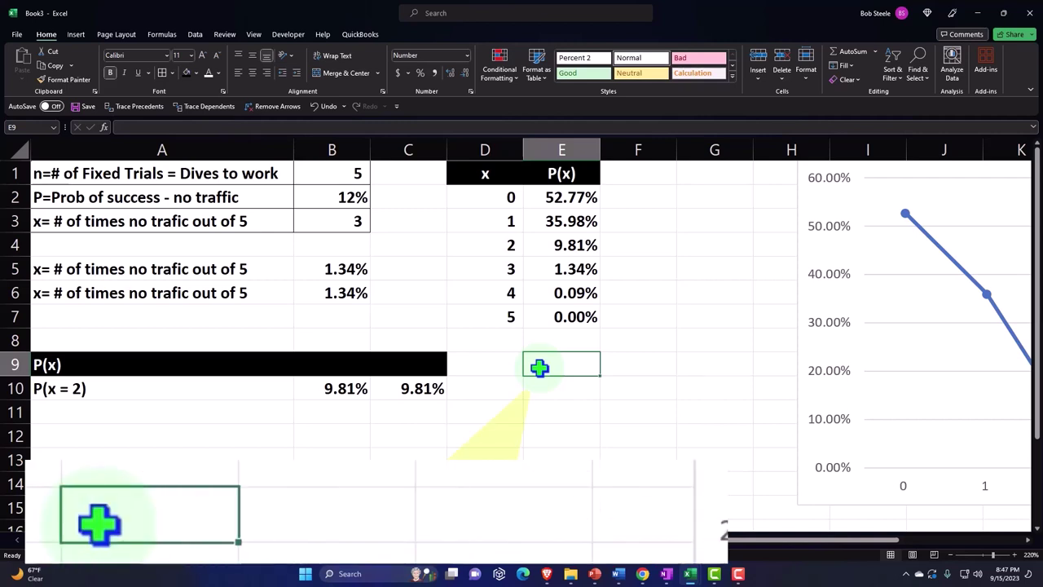
text(L)
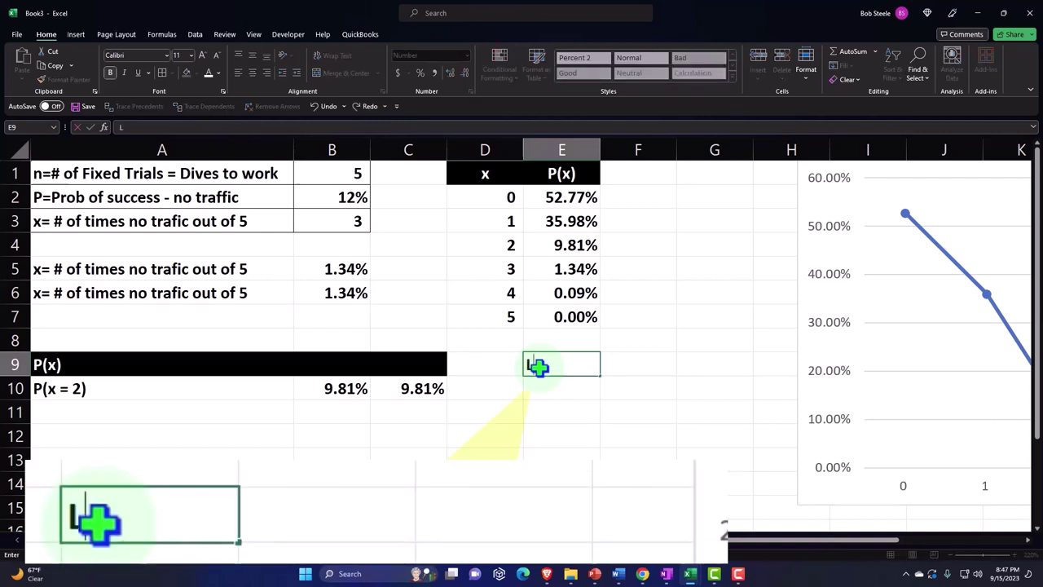
text(ower)
key(Tab)
text(U)
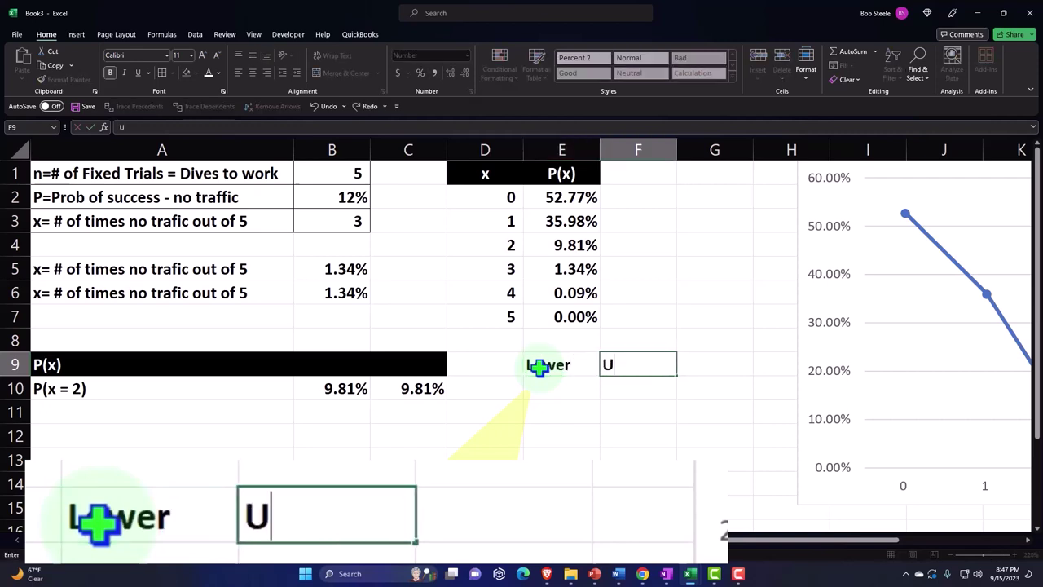
text(pper)
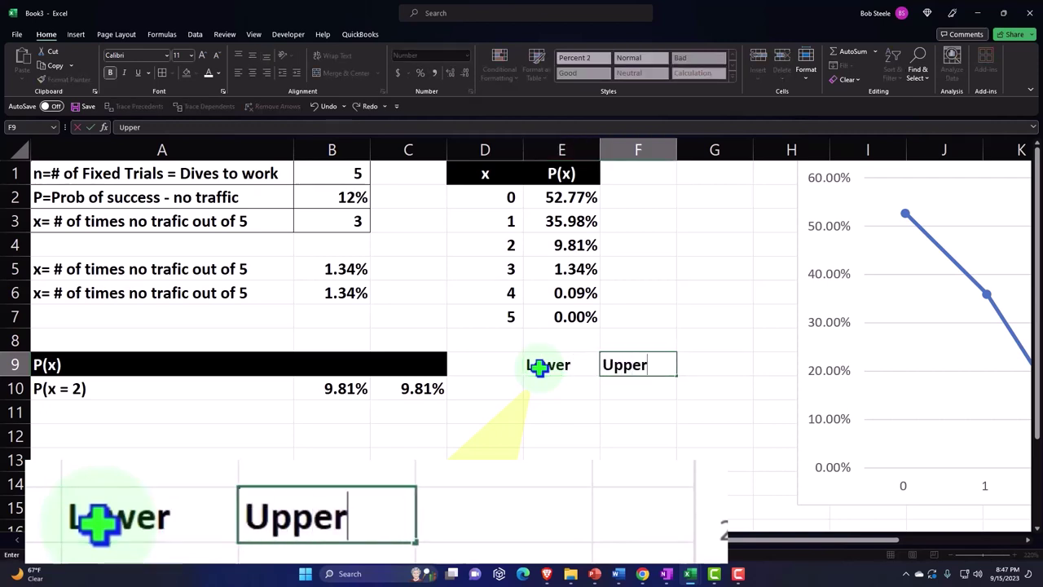
key(Tab)
text(Bins)
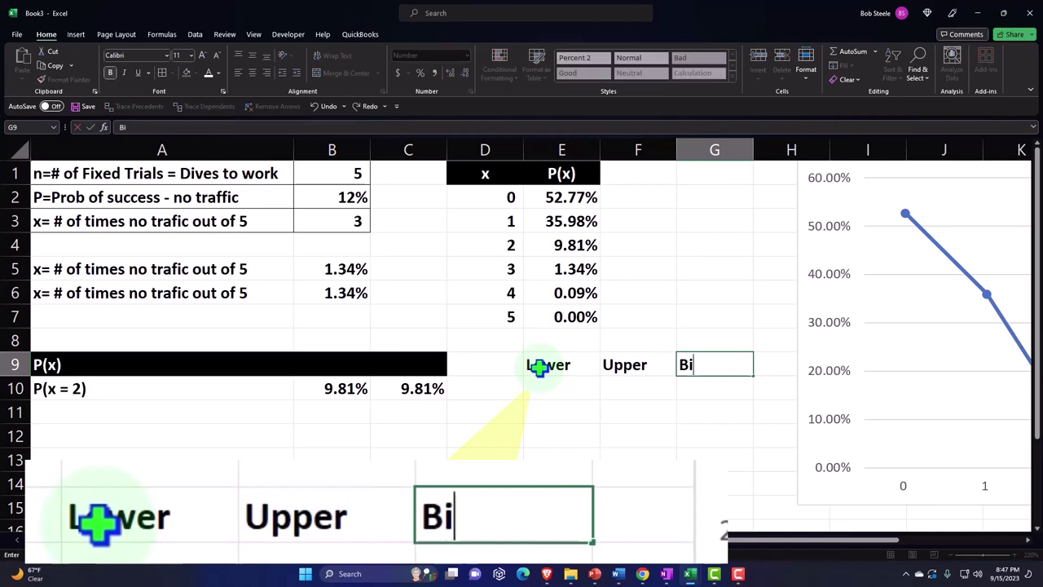
key(BackSpace)
key(BackSpace)
key(BackSpace)
key(BackSpace)
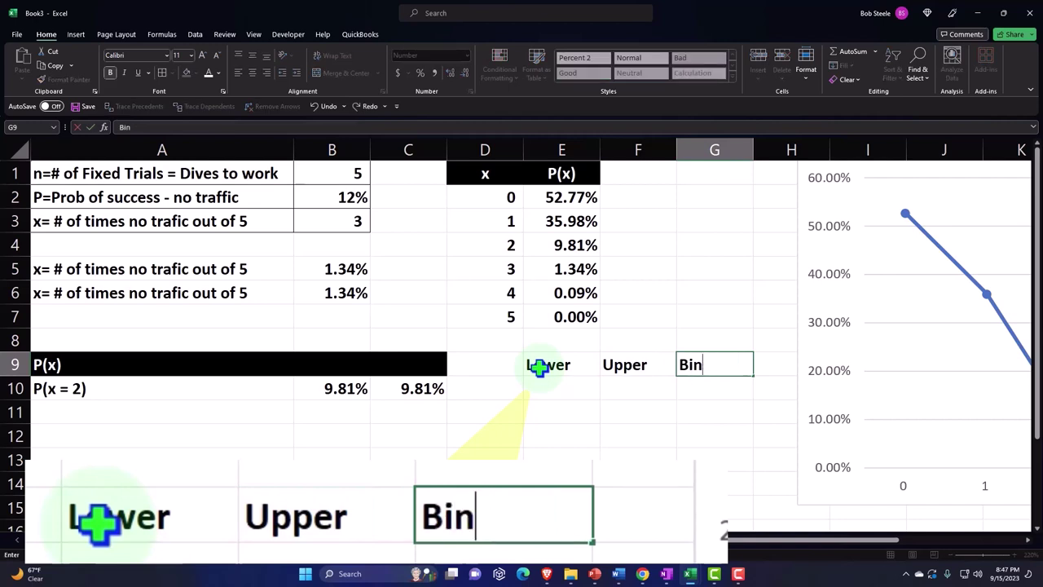
text(Binom)
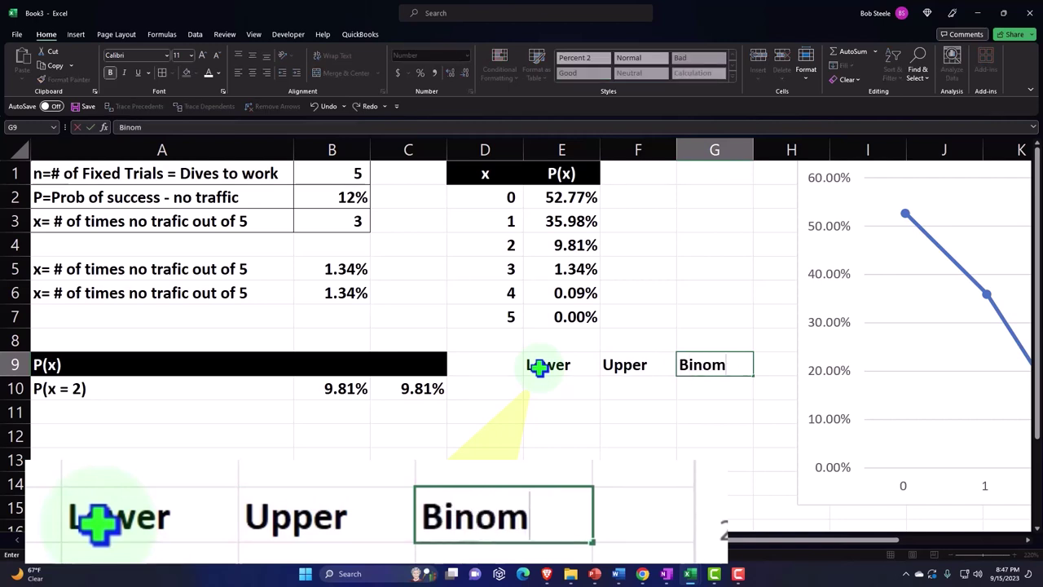
key(Return)
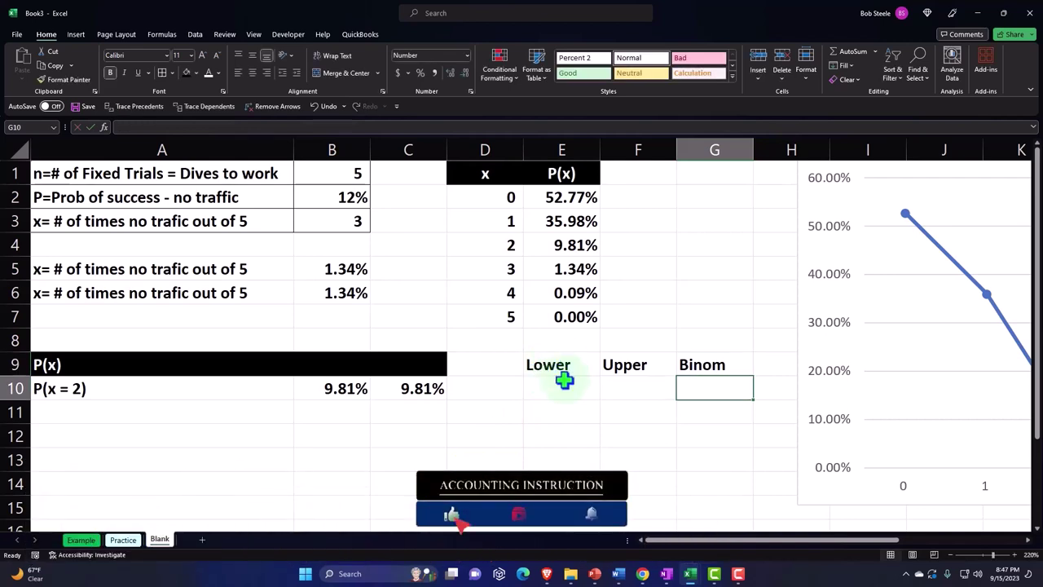
- Enter 2 as the lower value in E10 and 2 as the upper value in F10
click(563, 379)
text(2)
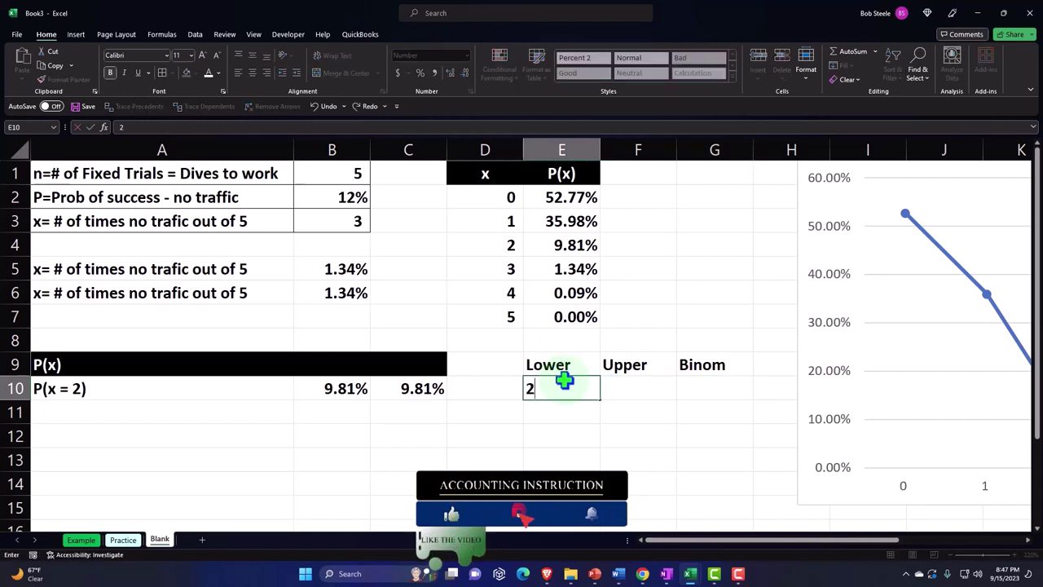
key(Tab)
text(2)
key(Return)
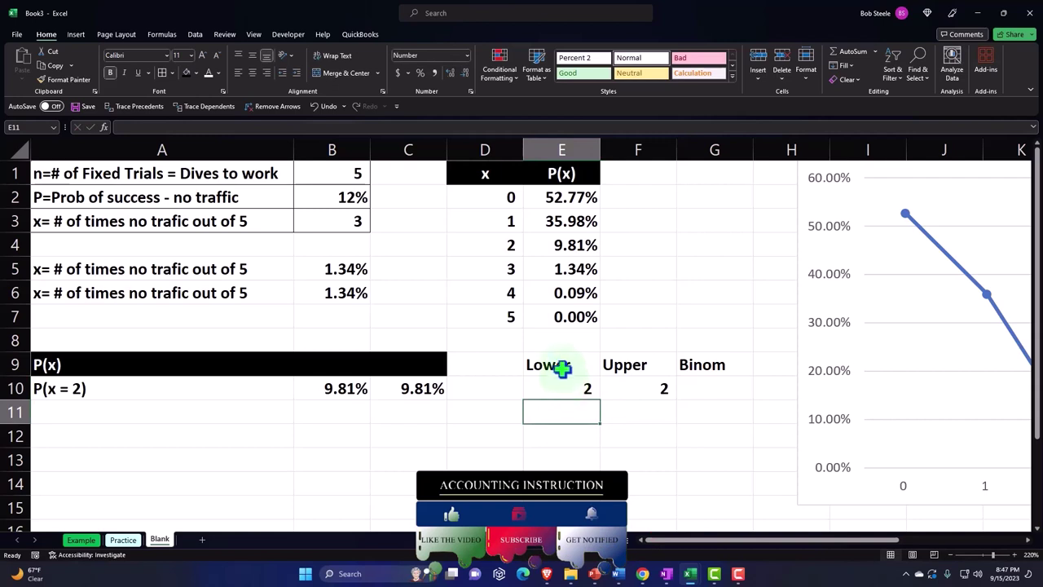
- Format the Lower, Upper and Binom headings in E9:G9 with black fill, white font and centered alignment
drag(561, 365, 690, 364)
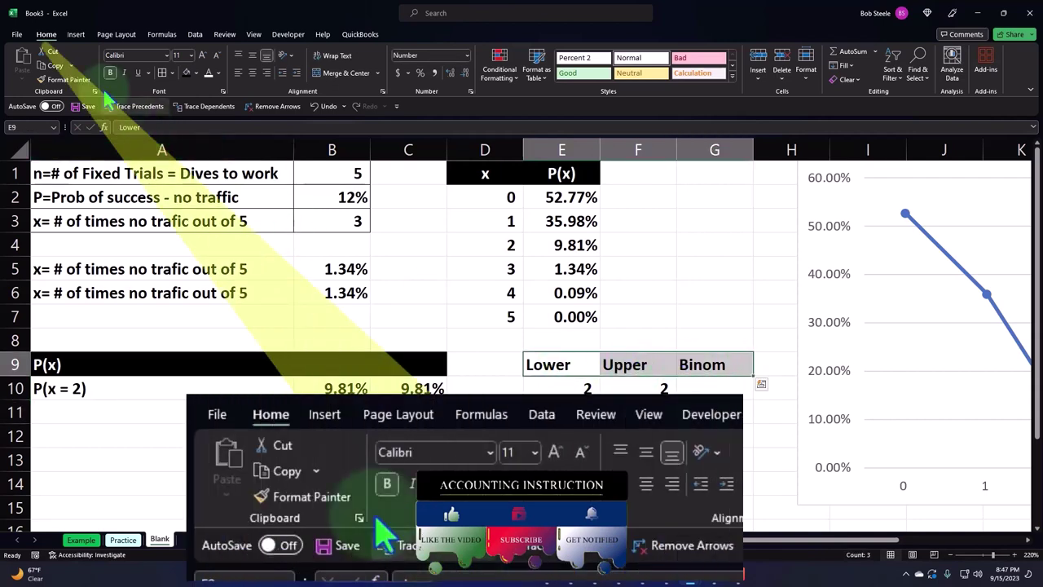
click(187, 72)
click(209, 72)
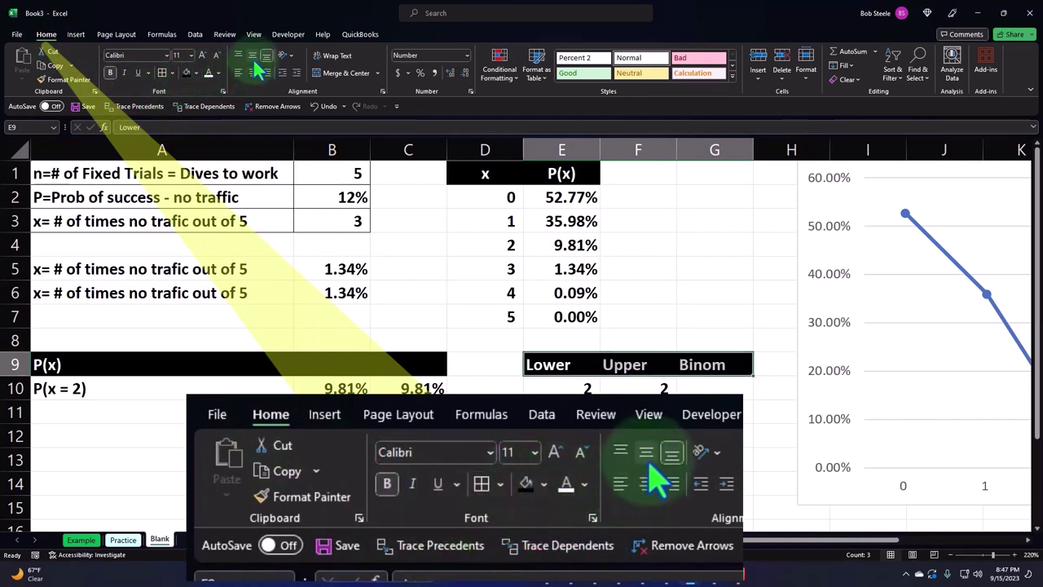
click(251, 73)
- Calculate the binomial probability in G10 with =BINOM.DIST.RANGE($B$1,$B$2,E10:F10), using absolute references for trials and probability
click(714, 387)
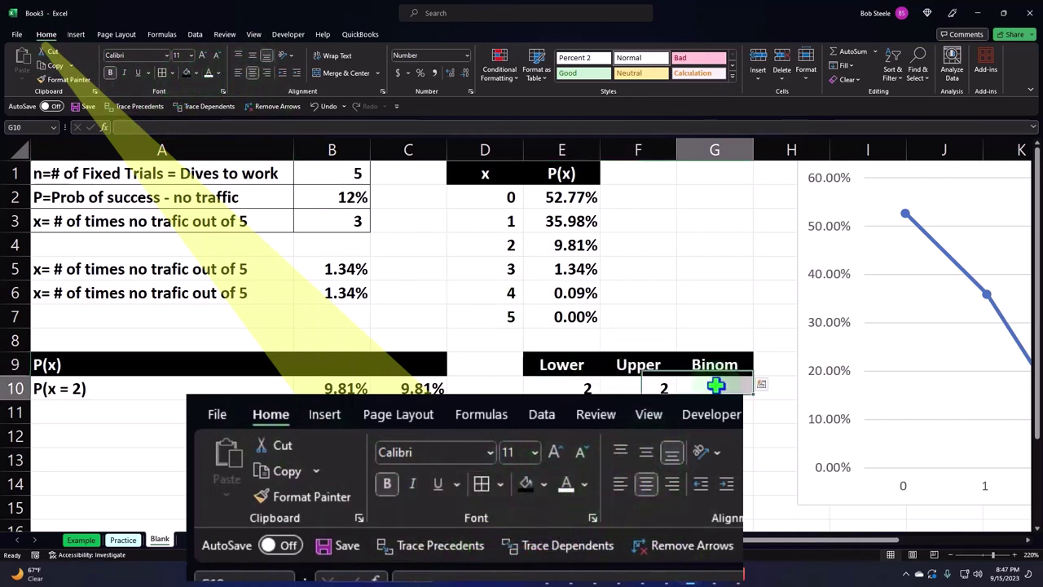
text(=)
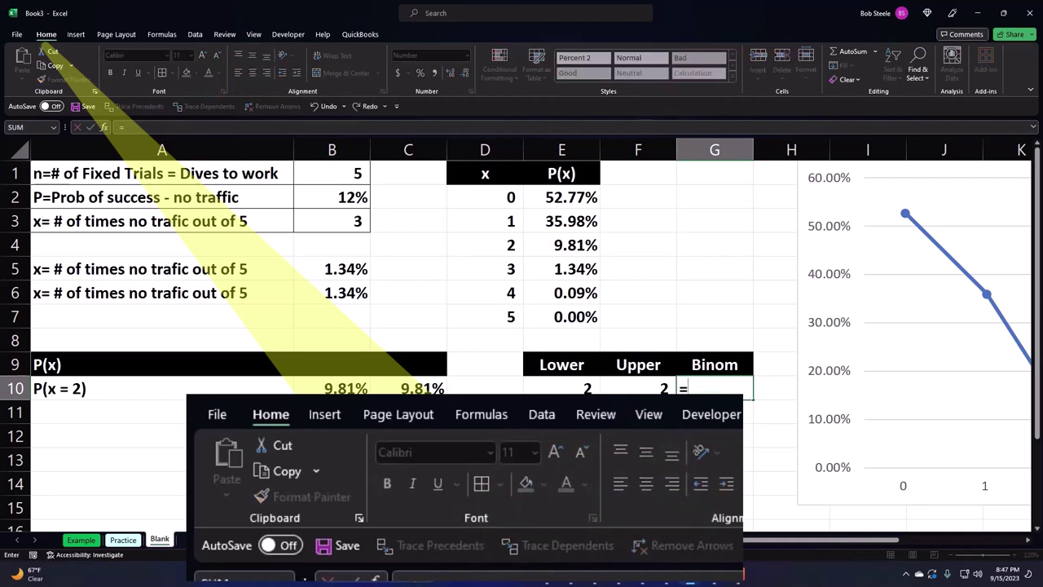
text(bi)
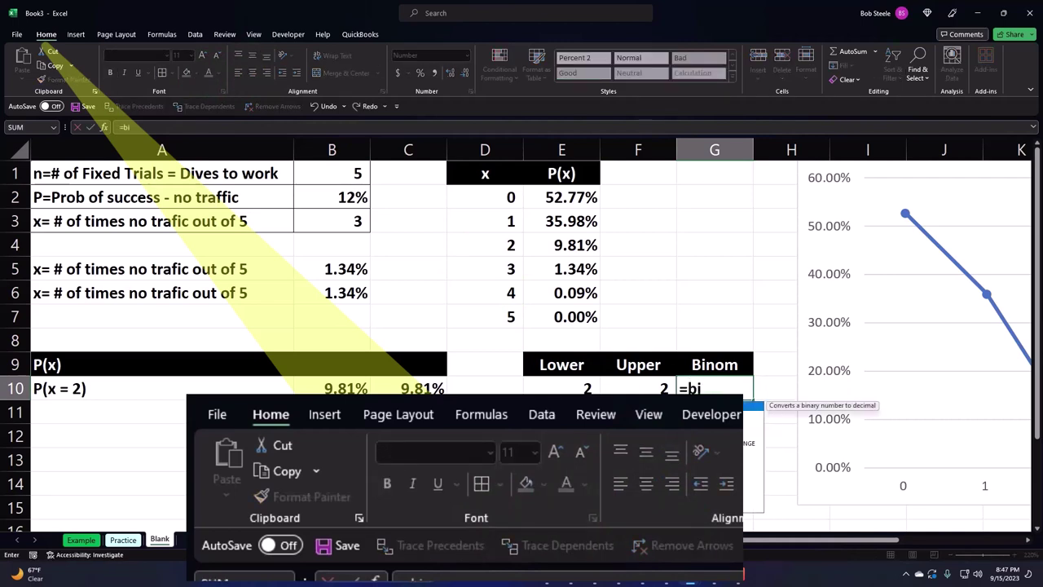
text(no)
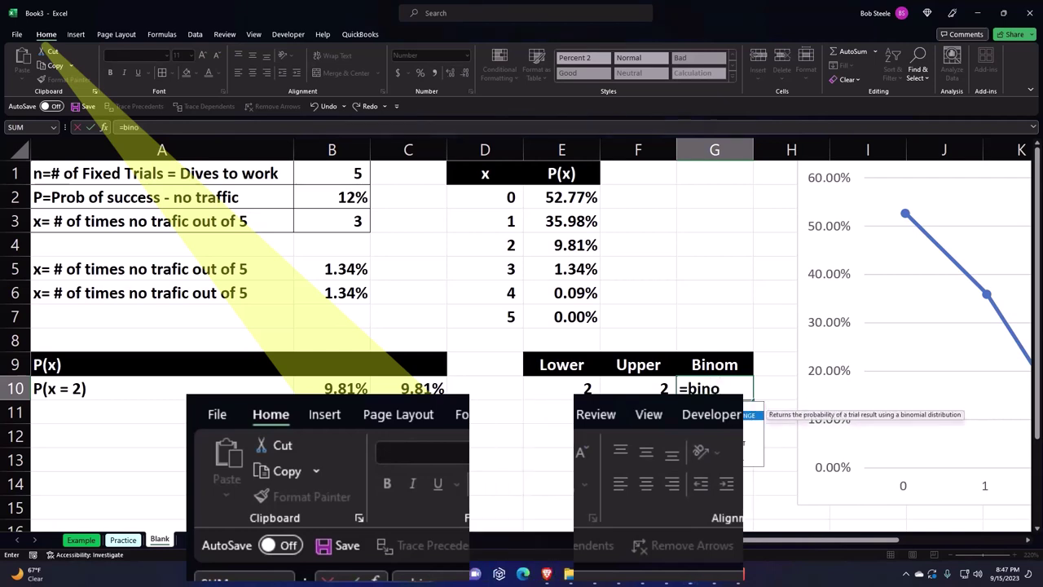
double_click(706, 417)
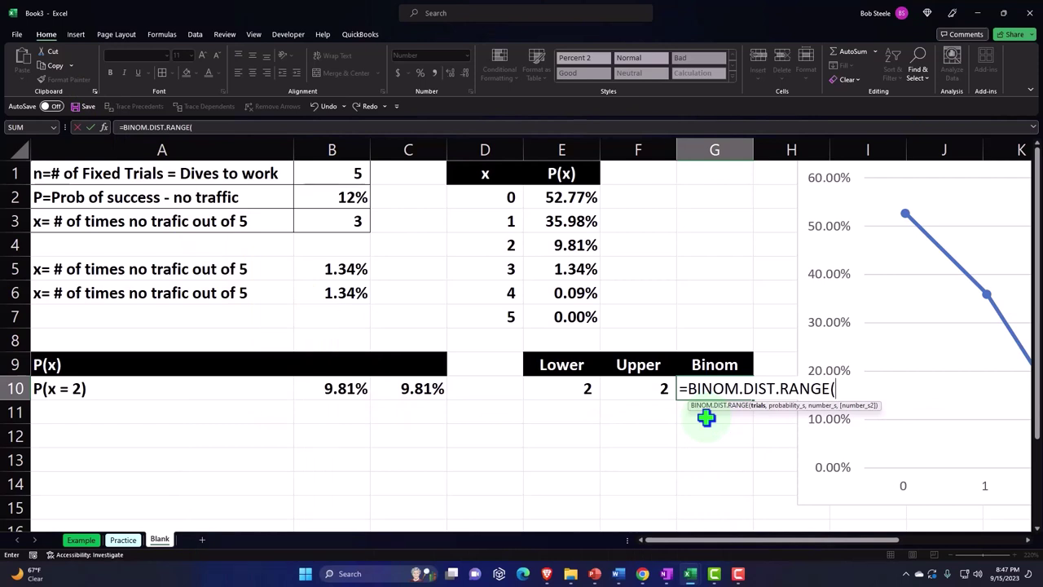
click(333, 175)
key(F4)
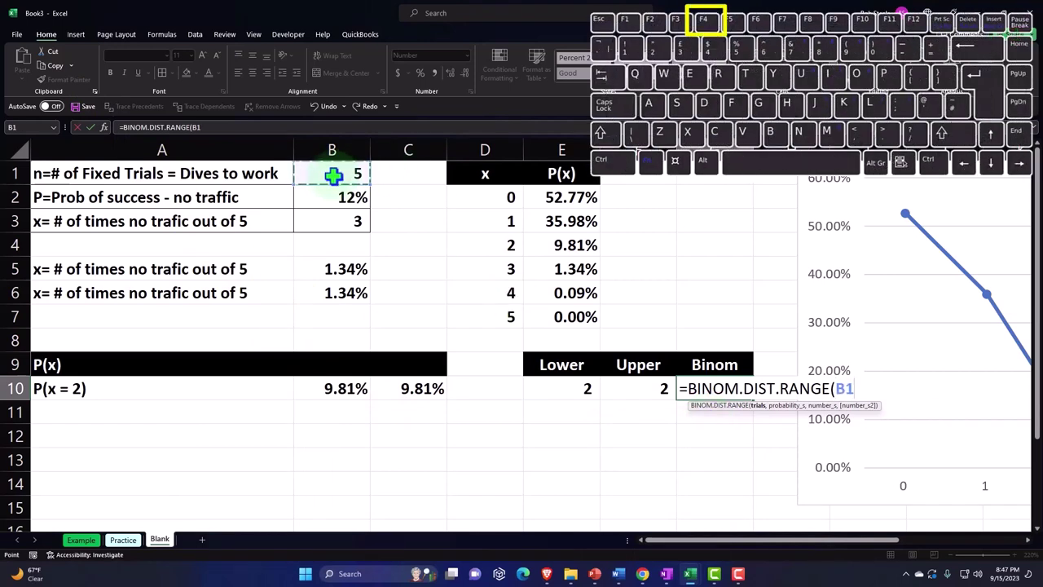
key(F4)
text(,)
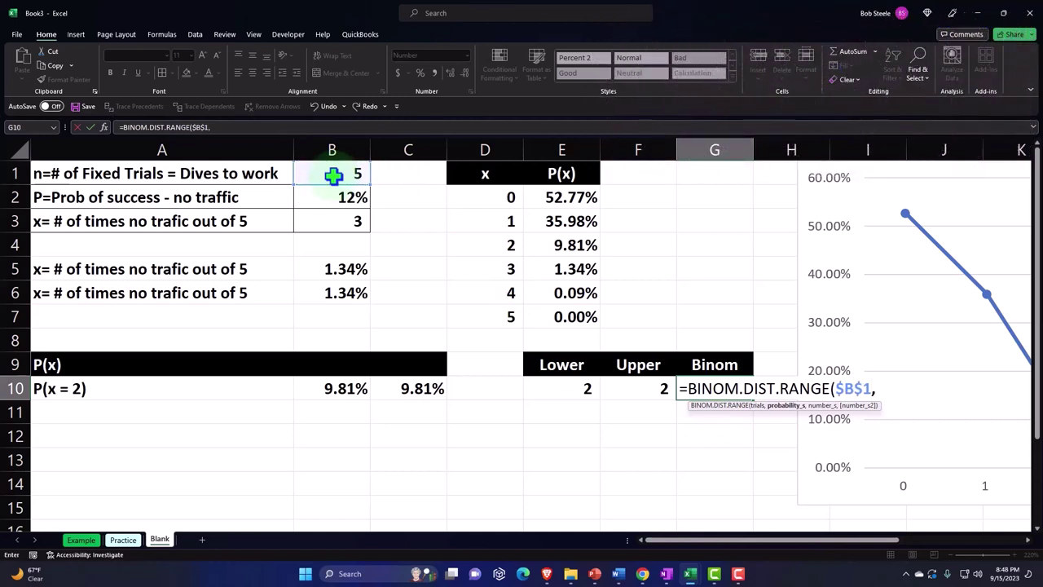
click(324, 200)
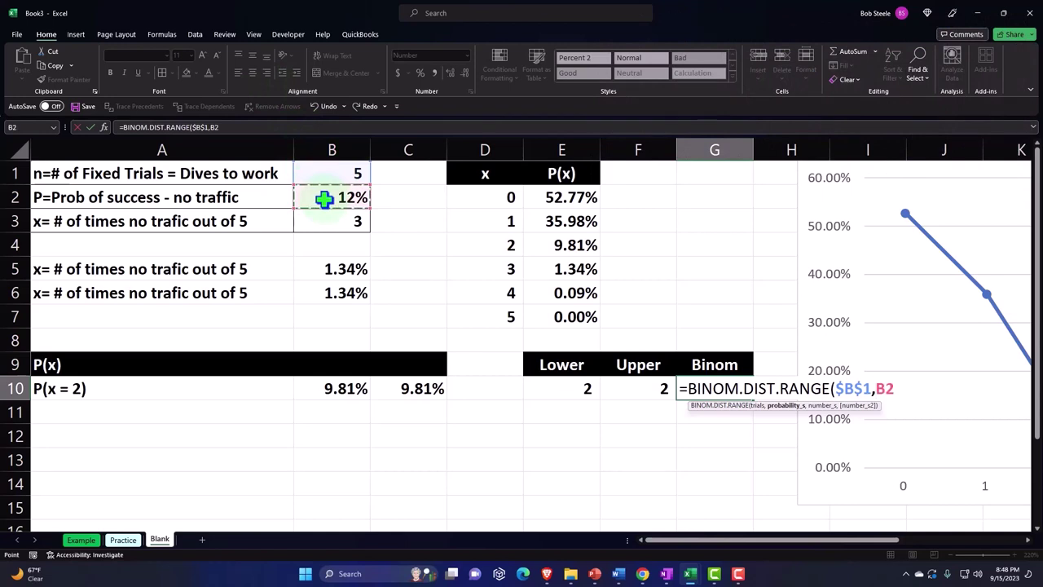
key(F4)
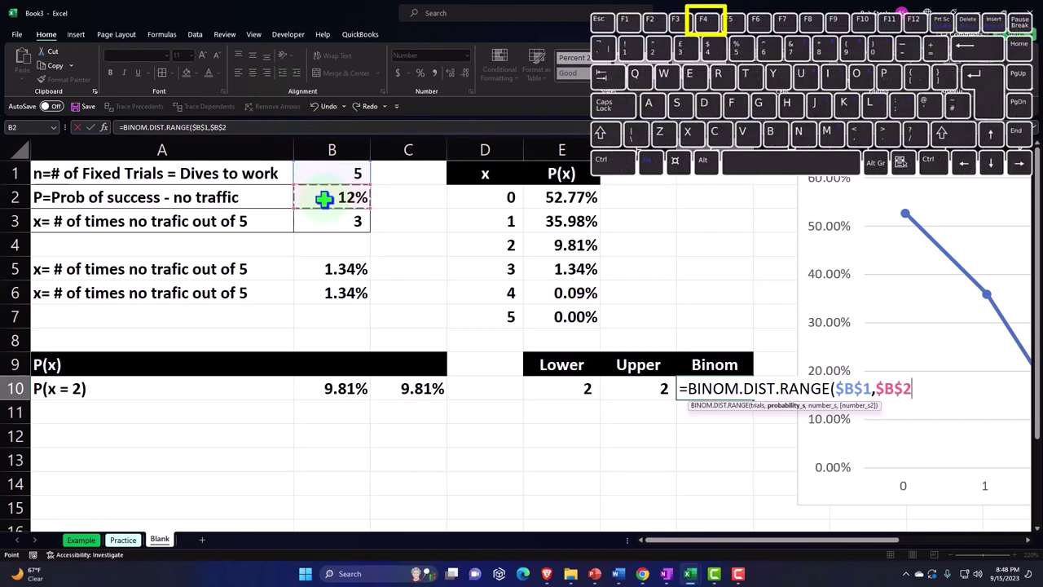
text(,)
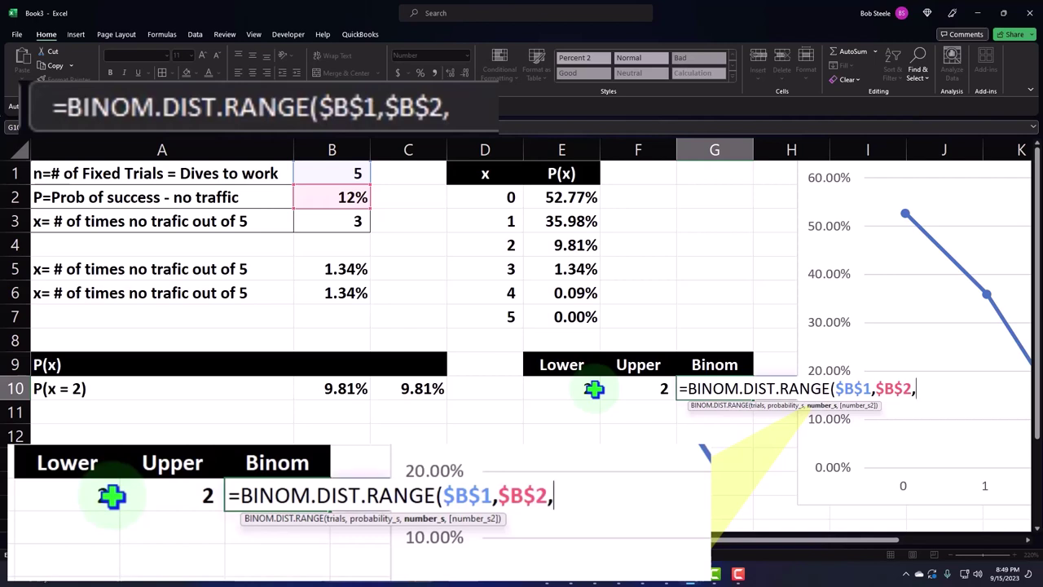
drag(564, 392, 609, 389)
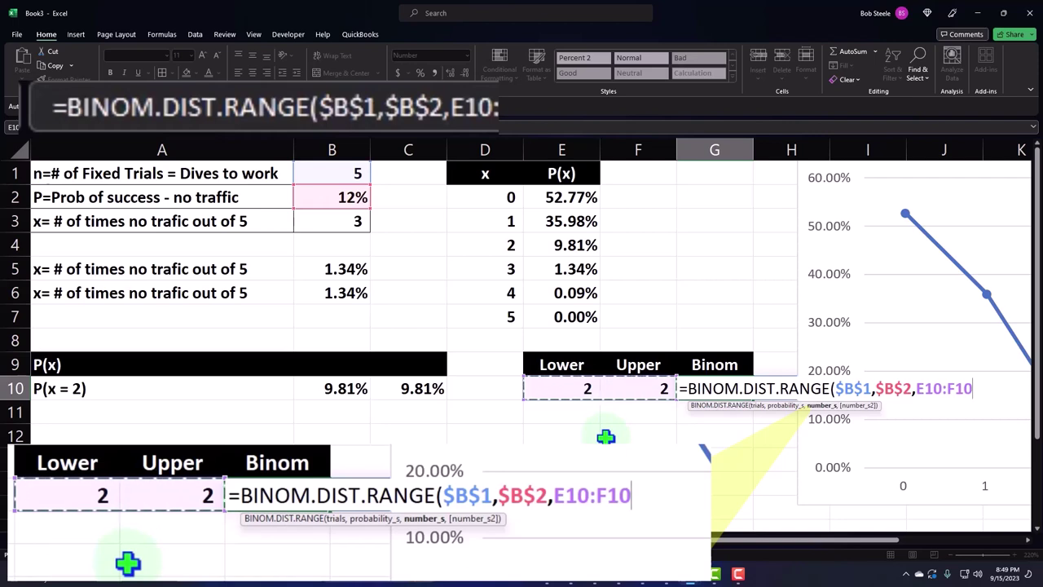
key(Return)
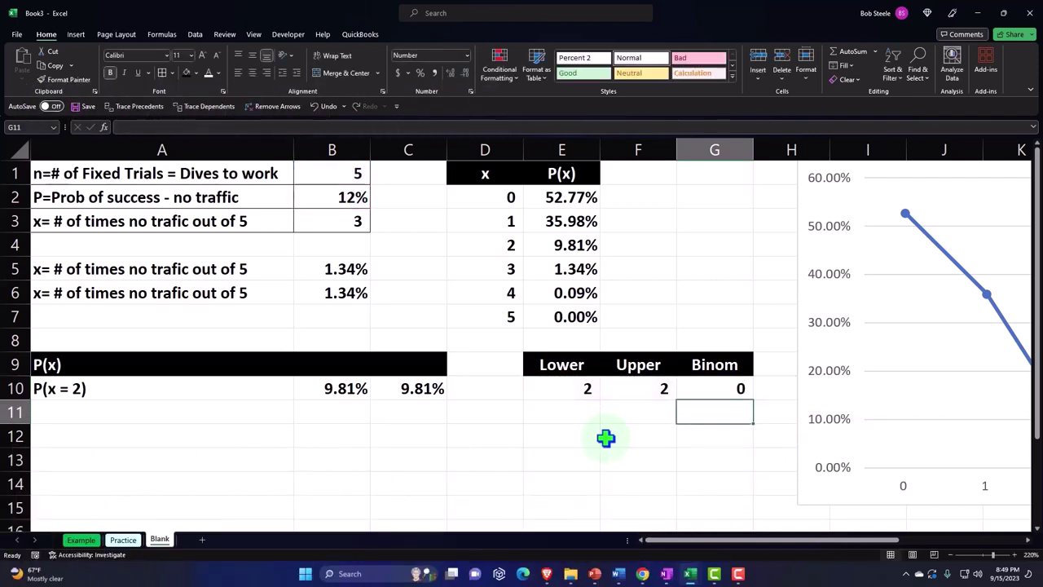
- Format the Binom result in G10 as a percentage with two decimal places
key(Up)
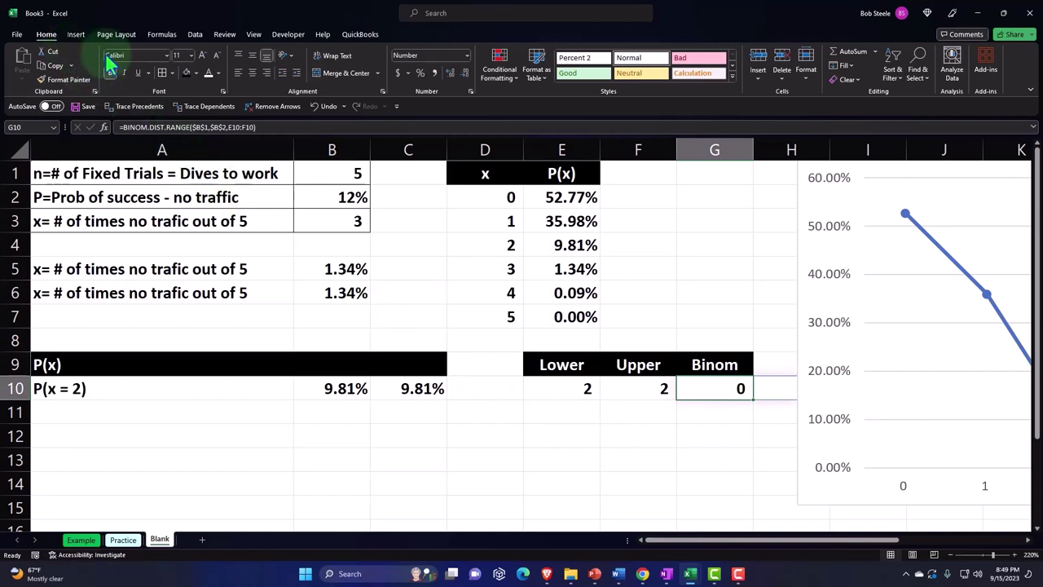
click(420, 73)
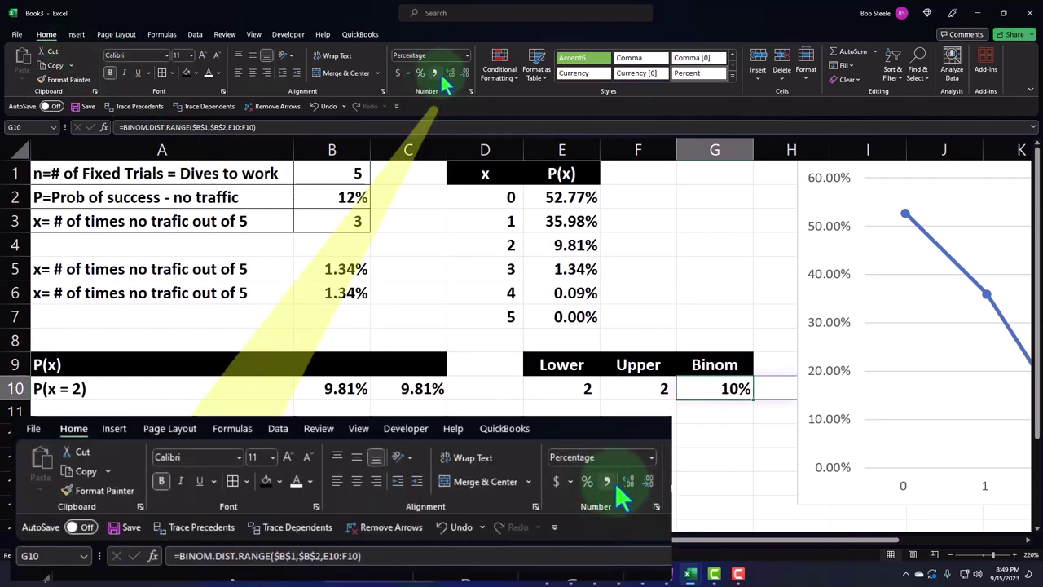
click(450, 74)
click(450, 73)
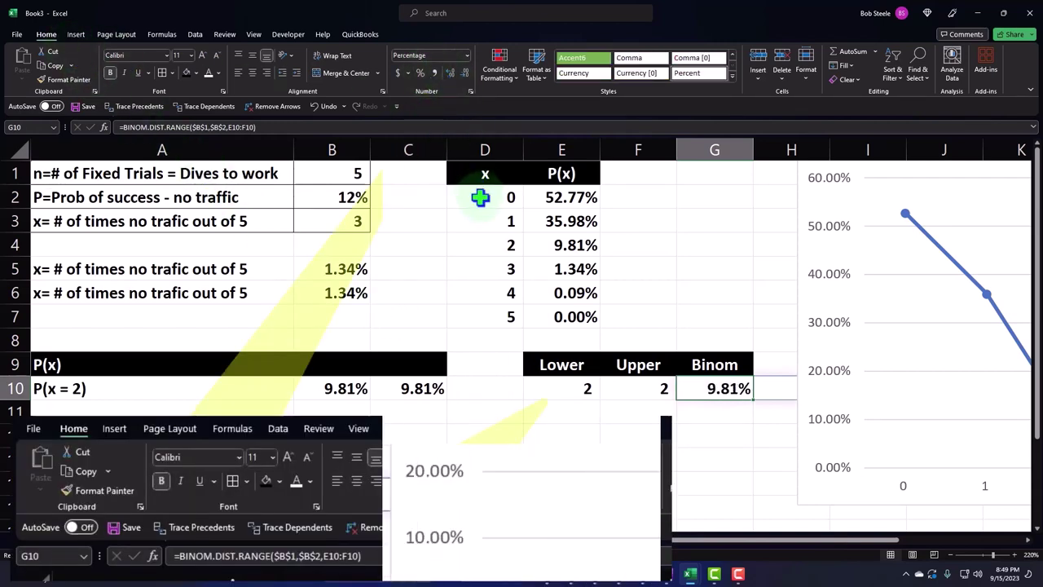
- Enter the next probability question label P(<=2) in A11
click(128, 410)
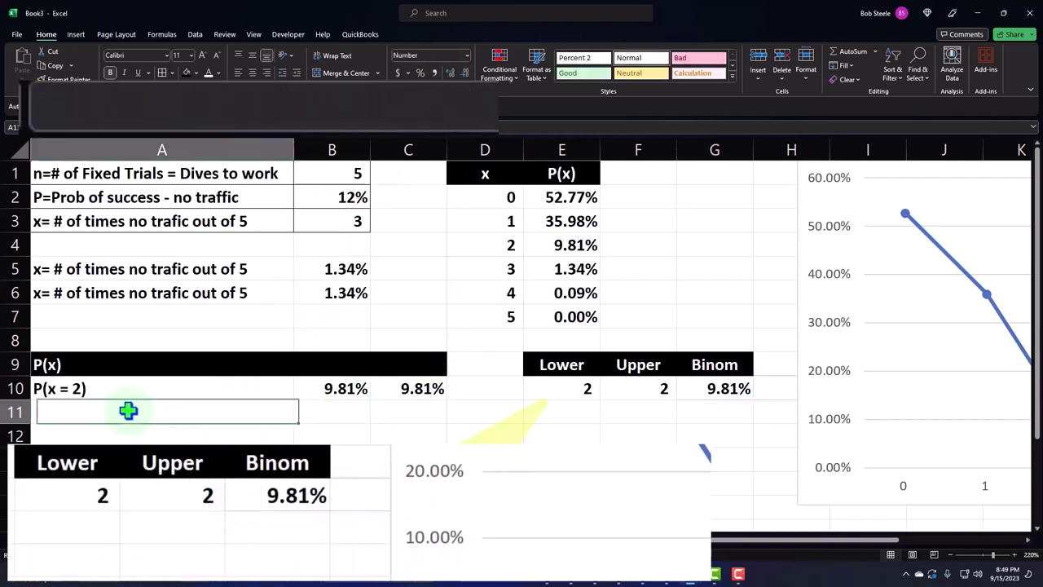
text(P()
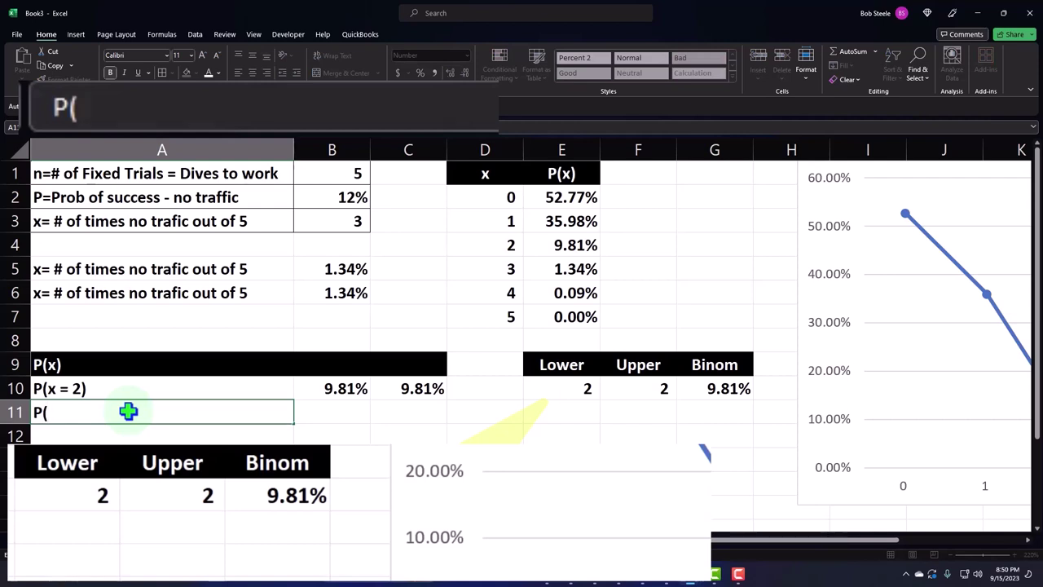
text(<=)
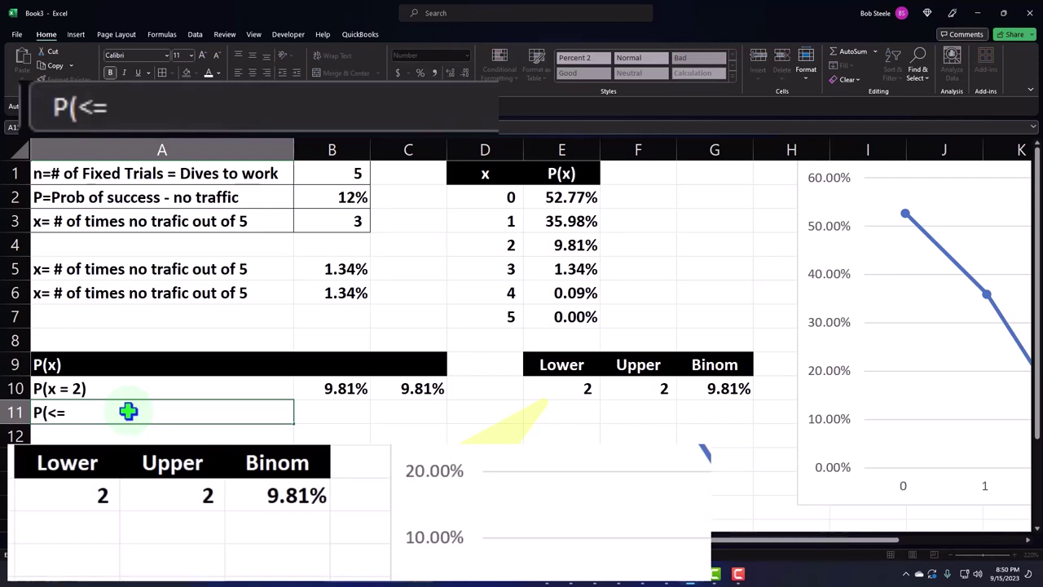
text(2))
key(Return)
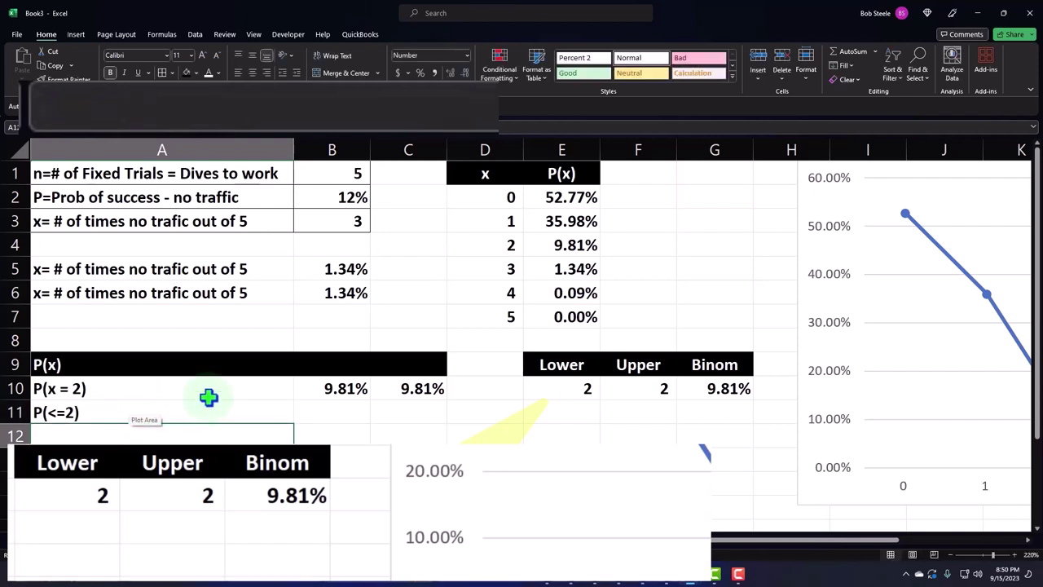
- Review the formula behind the P(x = 2) result in B10
click(340, 390)
double_click(340, 390)
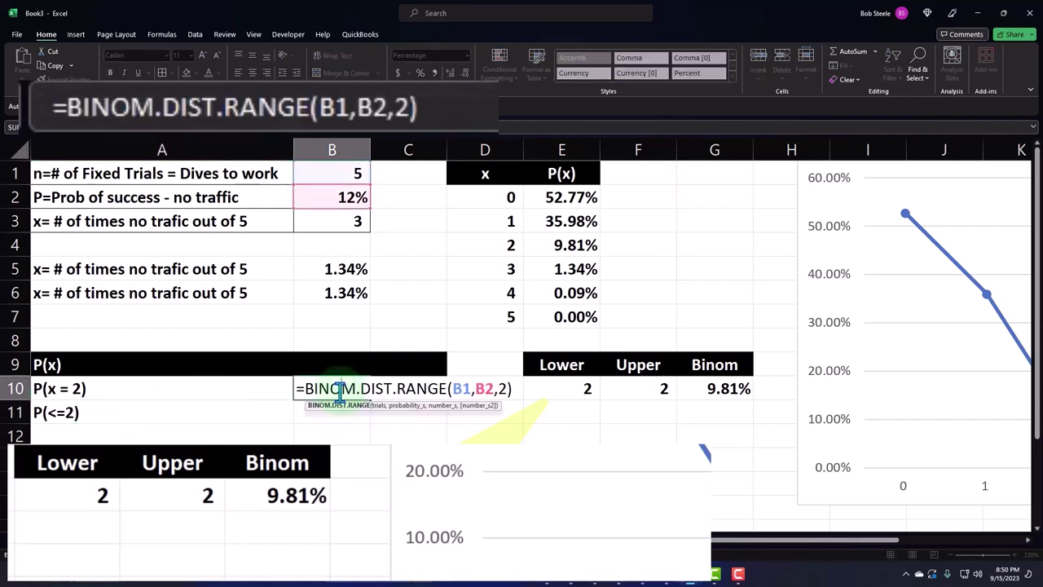
key(Return)
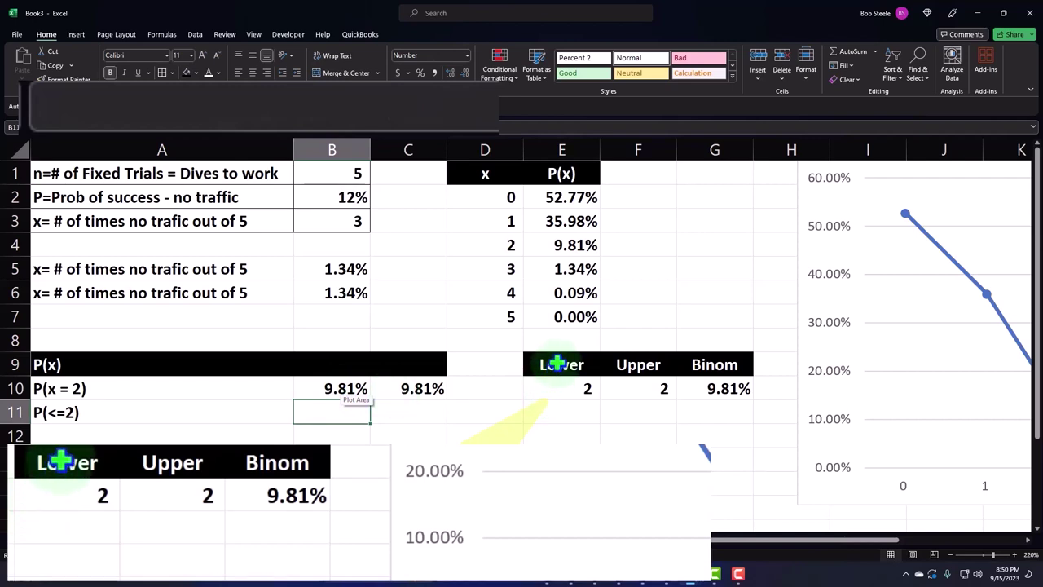
- Move the Lower, Upper and Binom table one column right to F9:H10 and shift the line chart right to clear column H
drag(553, 366, 689, 388)
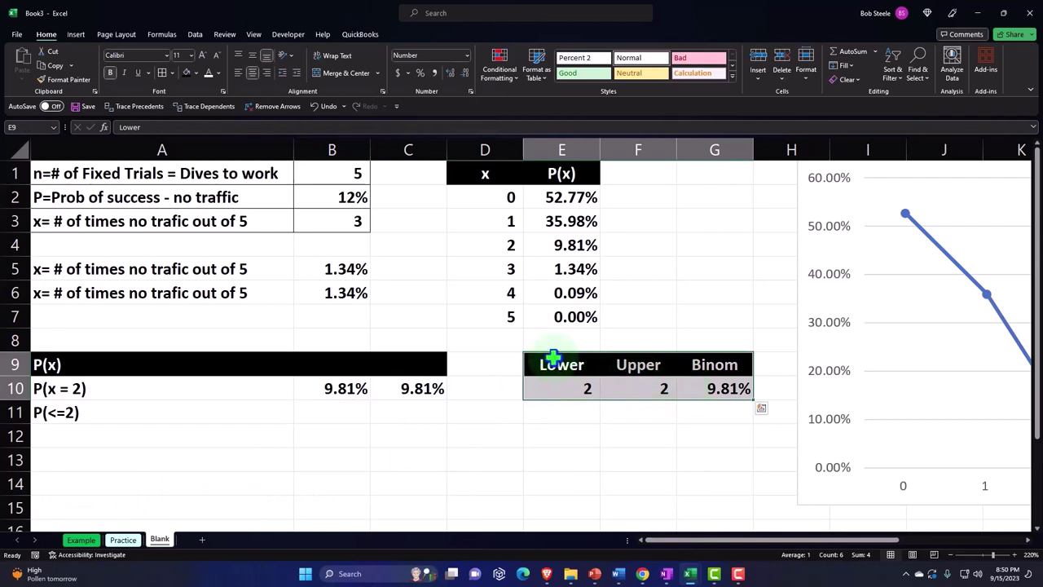
drag(549, 352, 623, 363)
drag(801, 209, 852, 204)
- Pull P(x = 2) from the probability table into D10 with the formula =E4
click(485, 367)
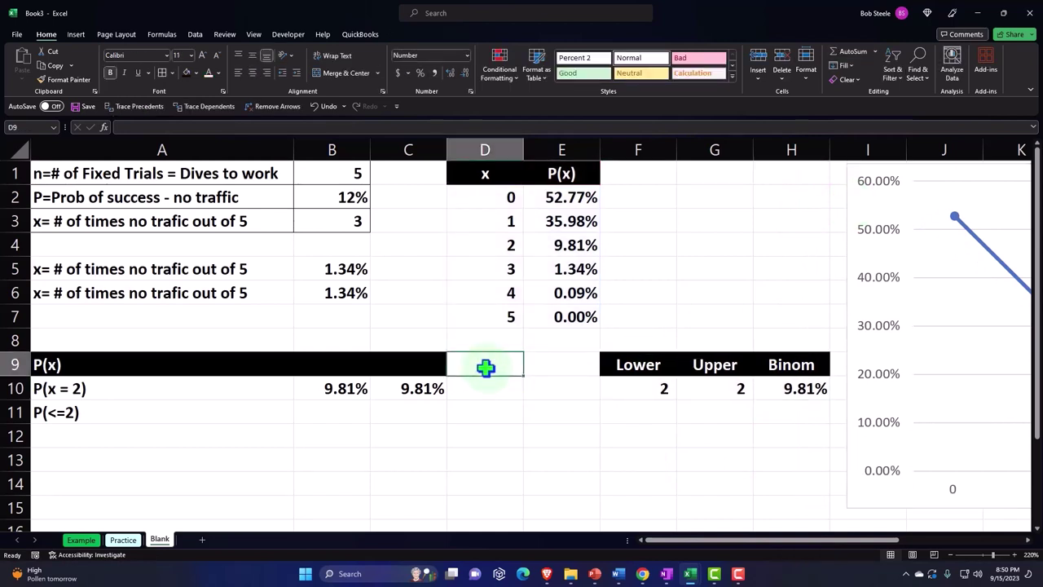
key(Down)
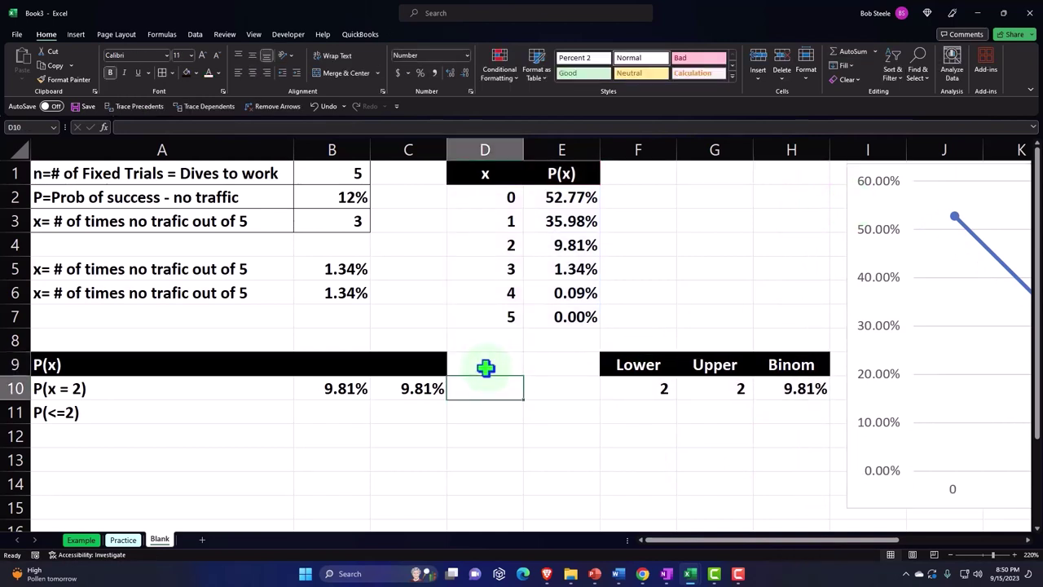
text(=)
key(Up)
key(Up)
key(Up)
key(Up)
key(Up)
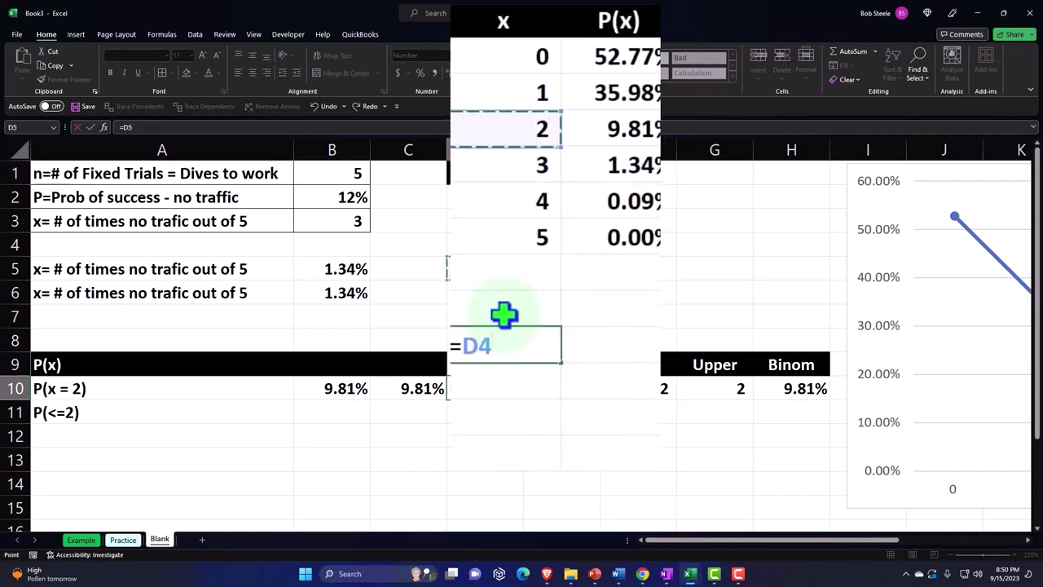
key(Right)
key(ctrl+Return)
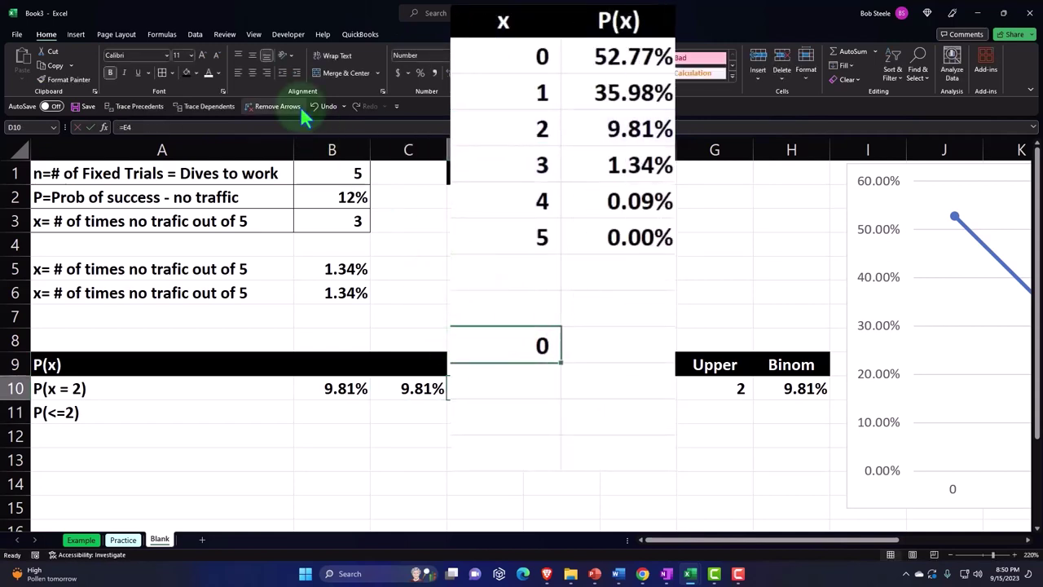
- Format D10 as a percentage with two decimal places
click(419, 73)
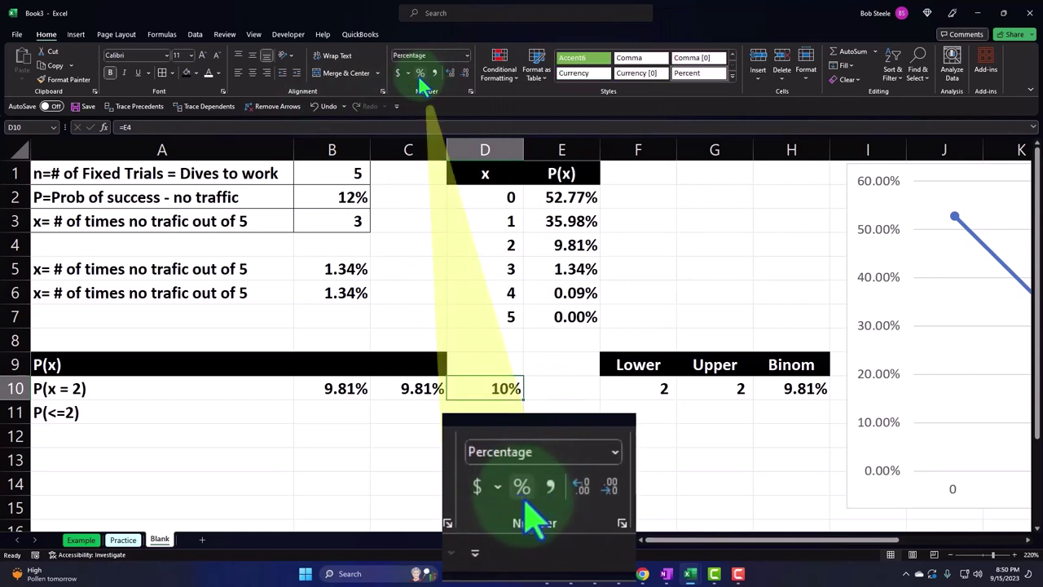
click(449, 74)
click(449, 74)
key(Down)
key(Left)
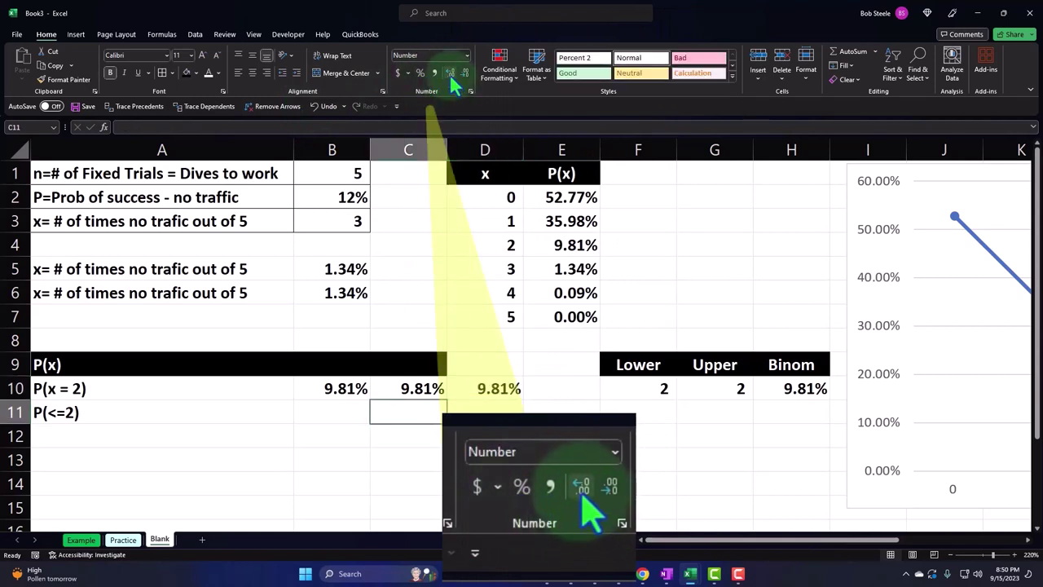
key(Left)
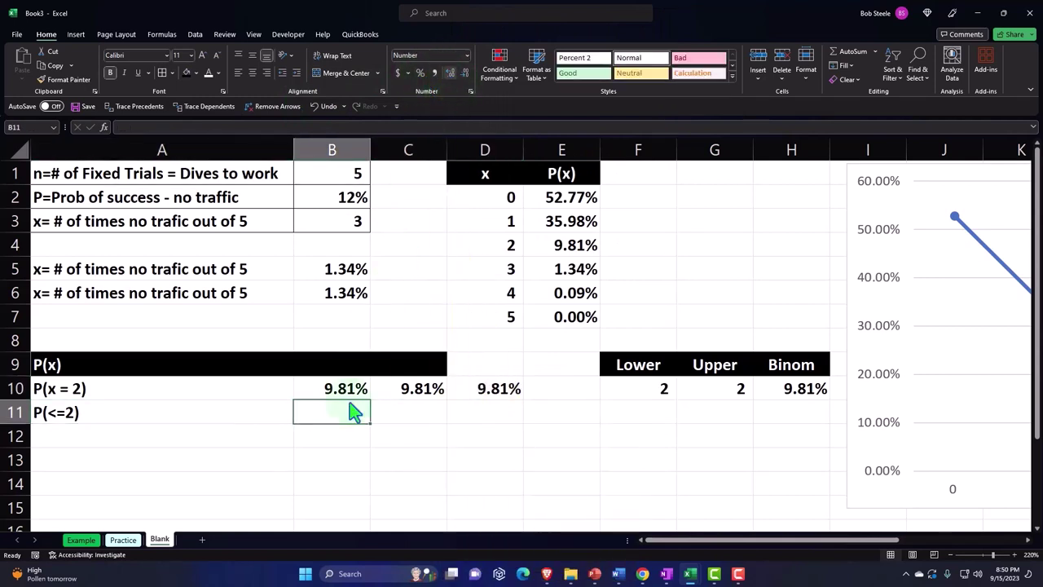
click(340, 450)
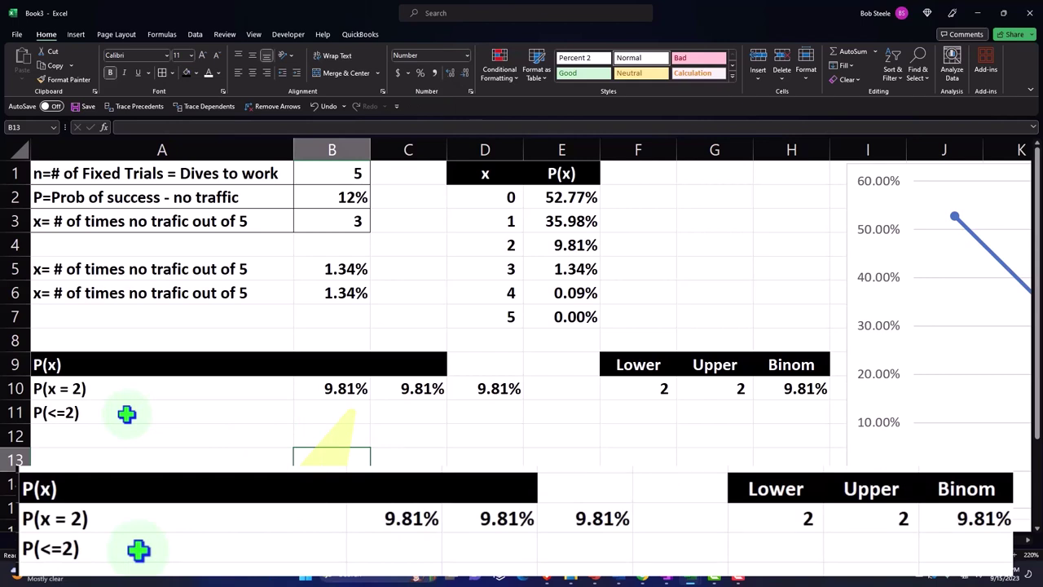
- Enter a lower bound of 0 and an upper bound of 2 for the P(<=2) row in F11 and G11
click(638, 412)
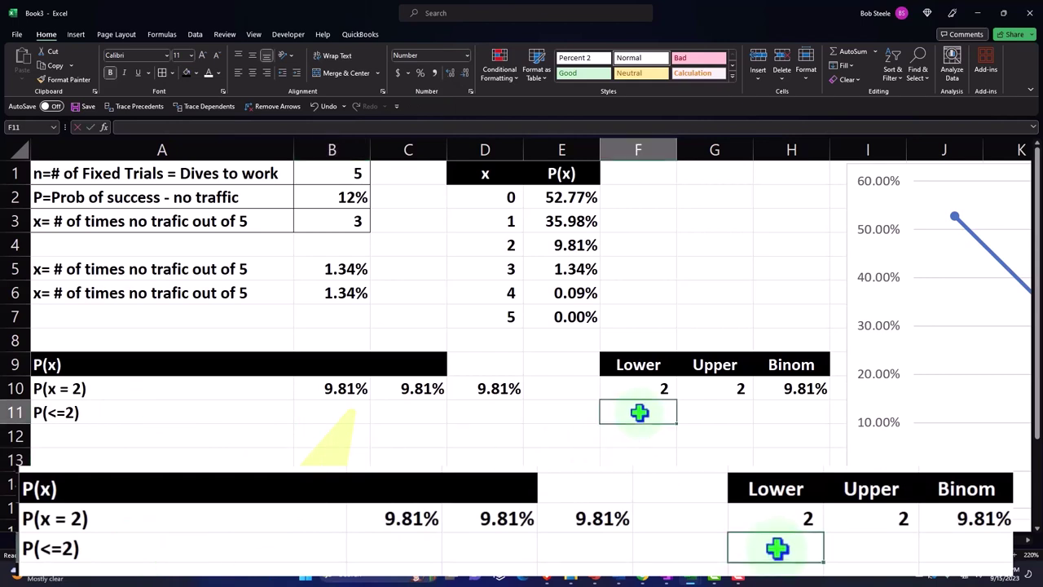
text(0)
key(Tab)
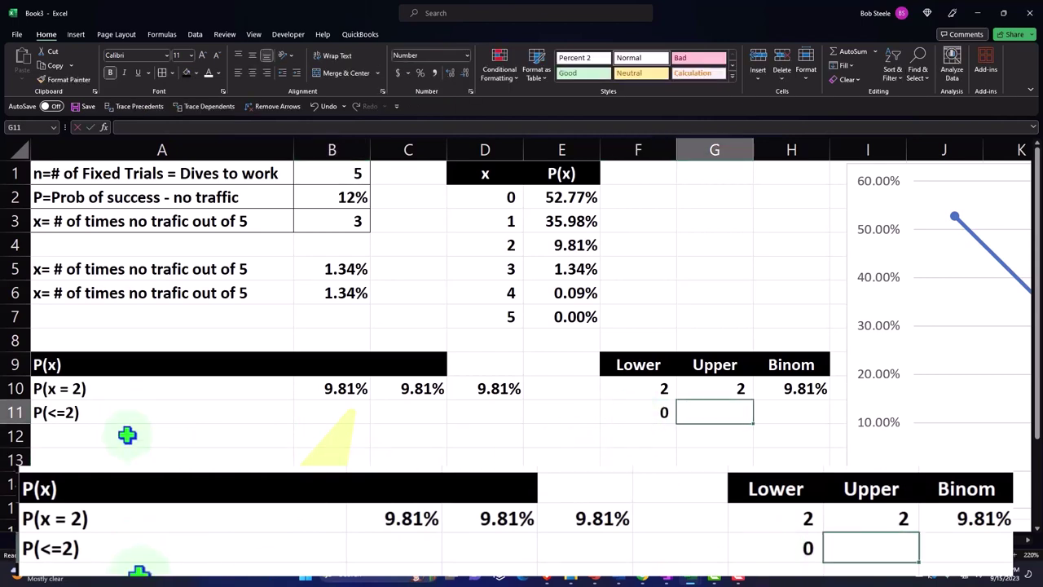
text(2)
key(Return)
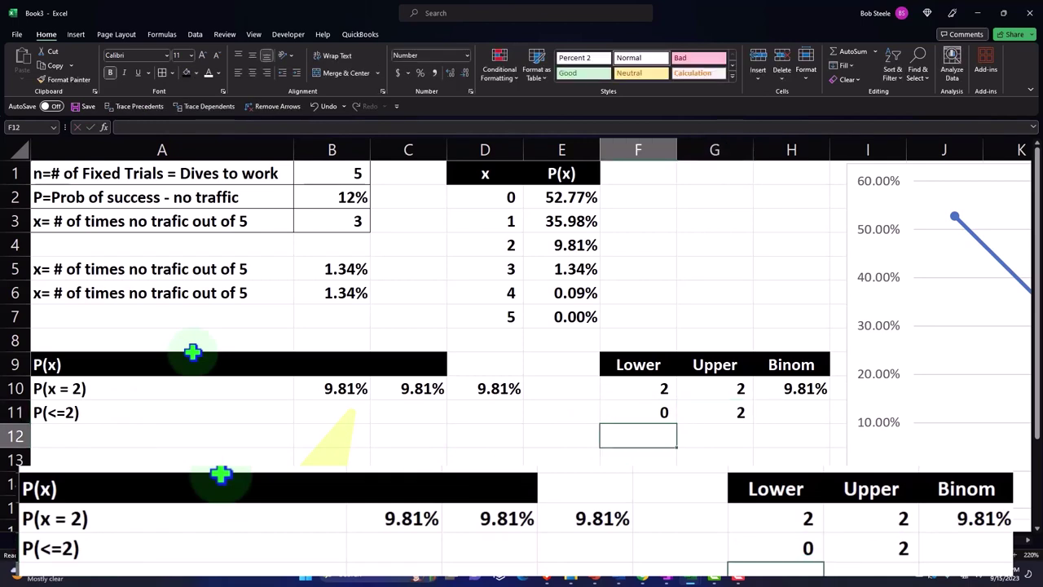
- Sum the P(x) values in E2:E4 in cell D11 of the P(<=2) row
key(Up)
key(Left)
key(Left)
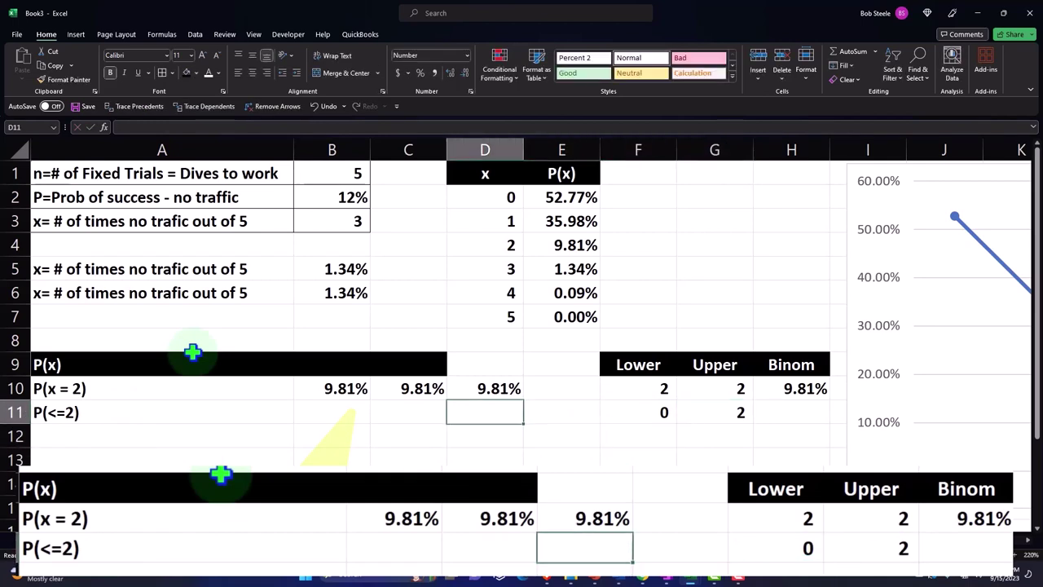
text(=sum()
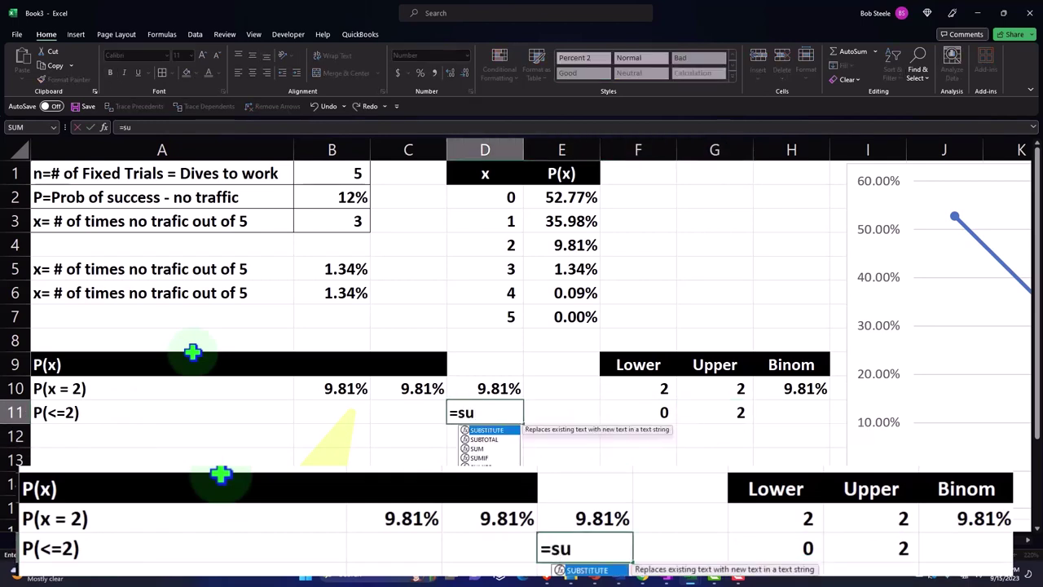
key(Up)
key(Up)
key(Up)
key(Up)
key(Up)
key(Up)
key(Up)
key(Up)
key(Up)
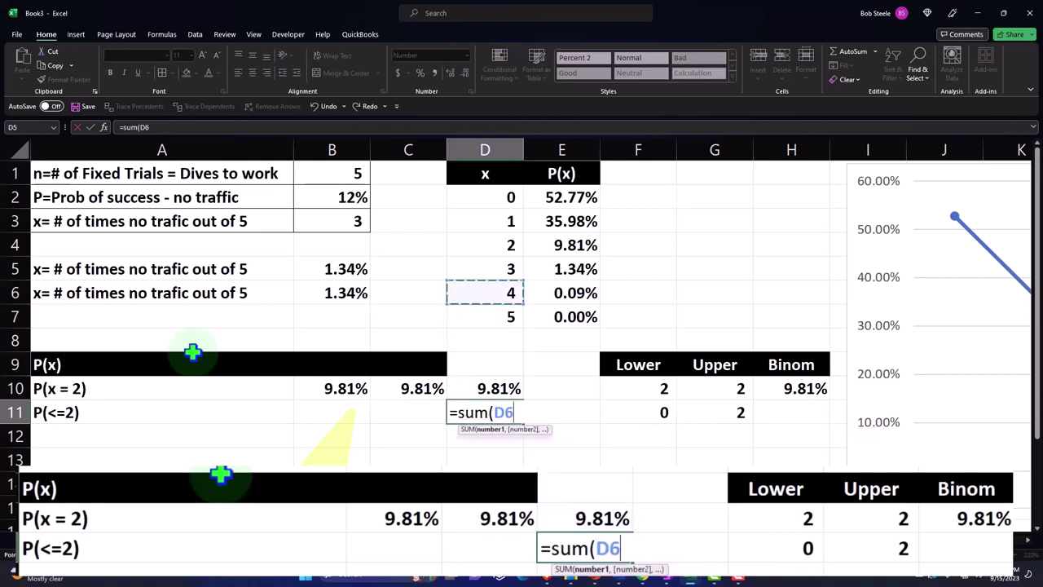
key(Right)
key(shift+Down)
key(shift+Down)
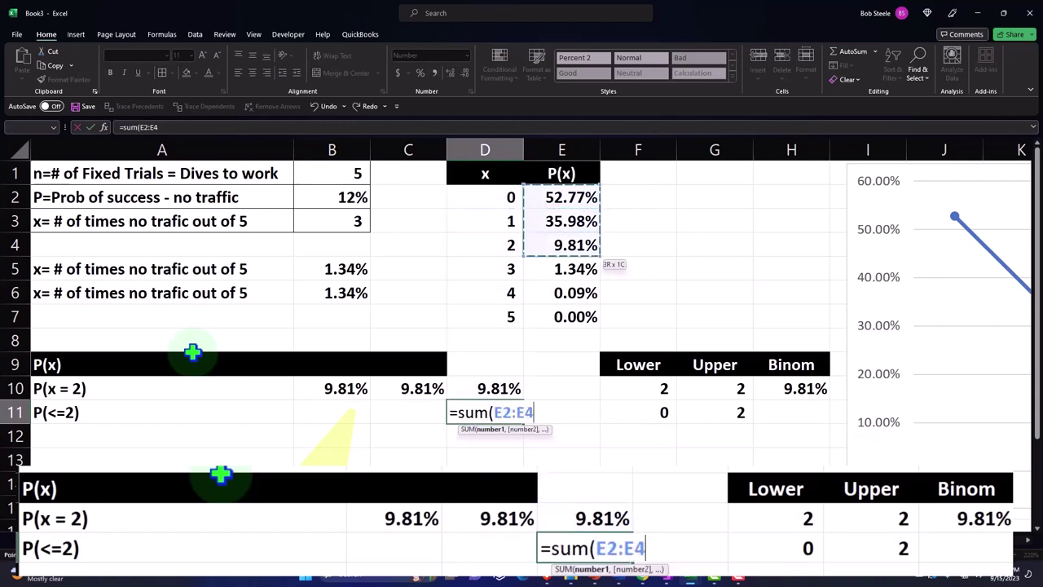
key(Return)
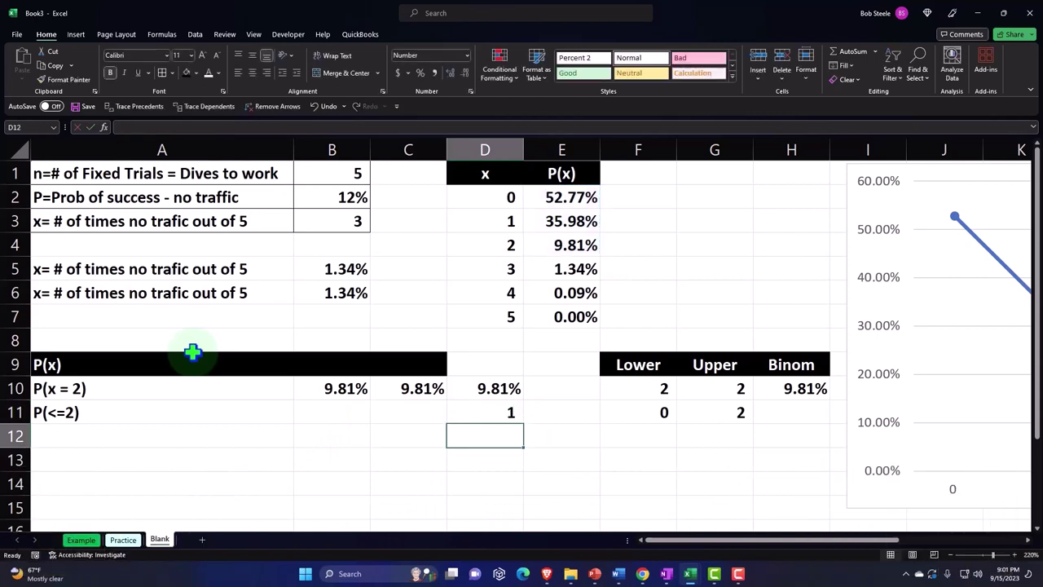
- Format the sum in D11 as a percentage with two decimal places
key(Up)
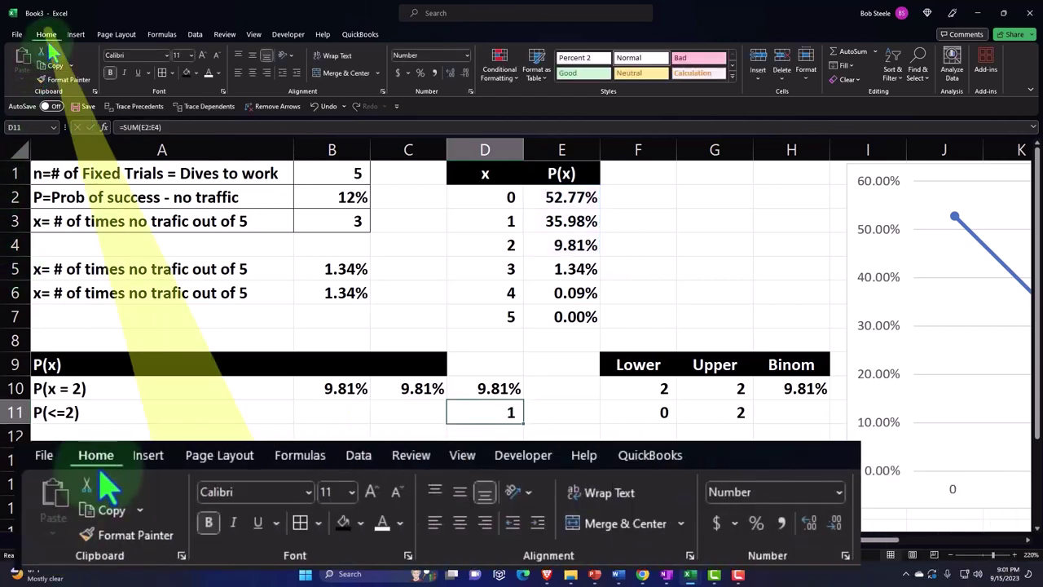
click(420, 72)
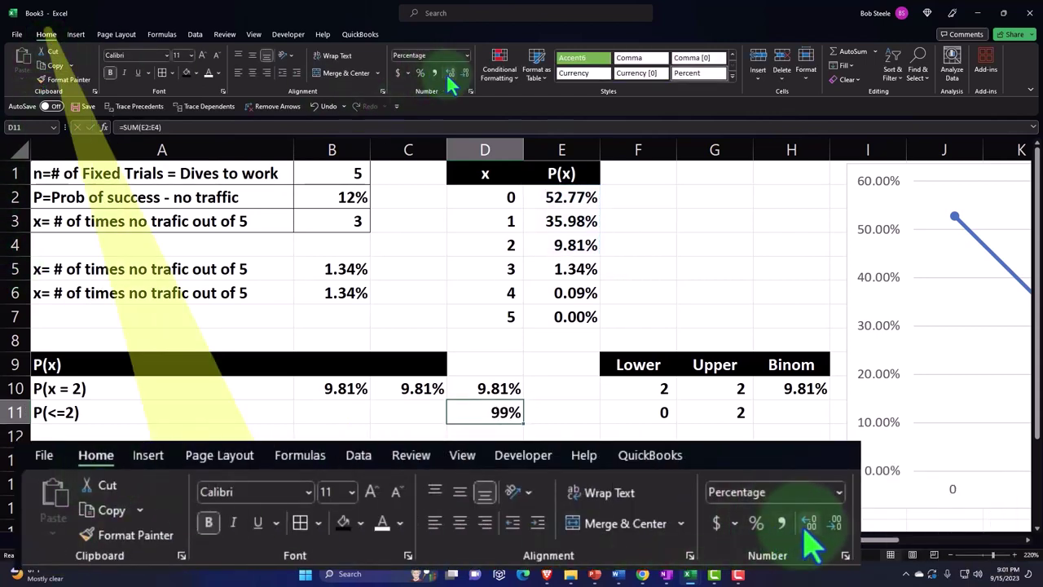
click(450, 72)
click(450, 72)
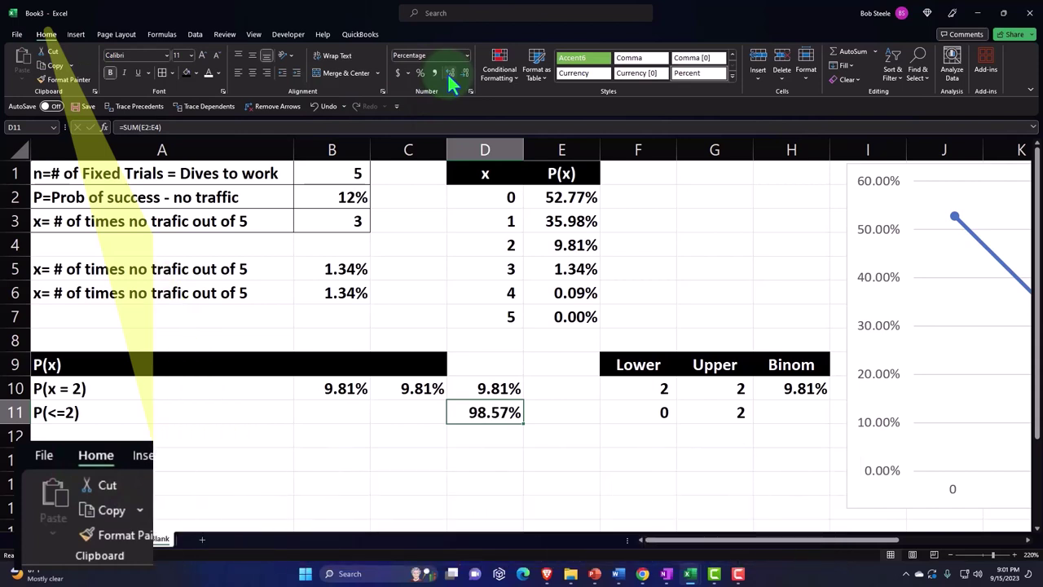
- Calculate P(<=2) in B11 with the formula =BINOM.DIST.RANGE(B1,B2,F11,G11)
key(Left)
key(Left)
text(=-)
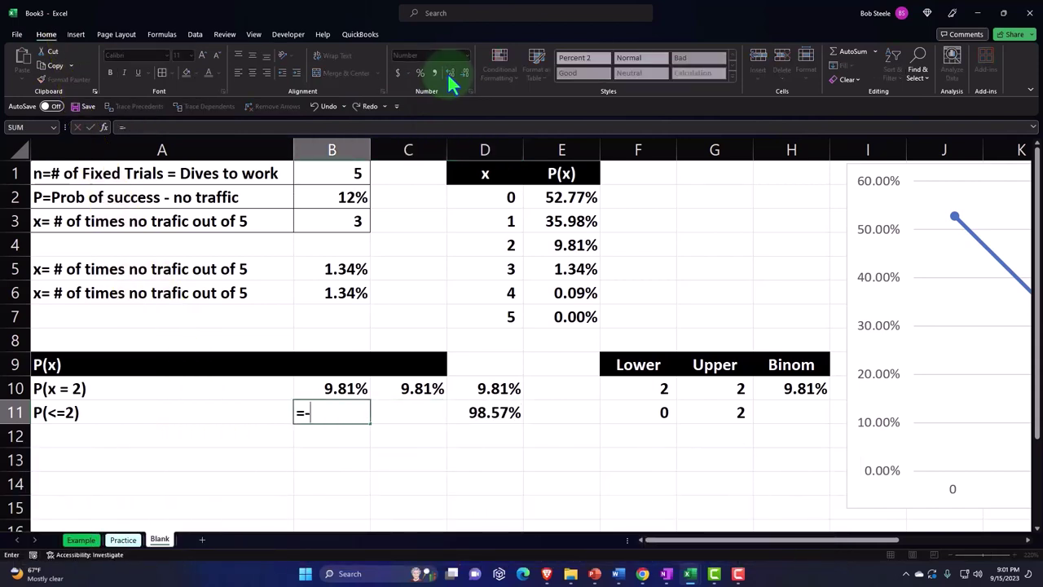
key(BackSpace)
text(bin)
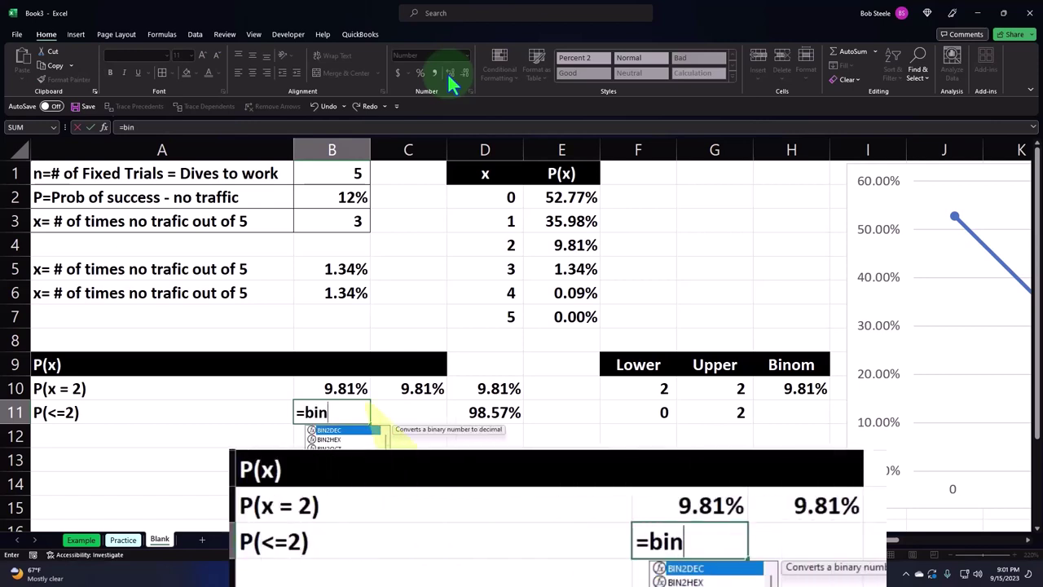
text(o)
key(Down)
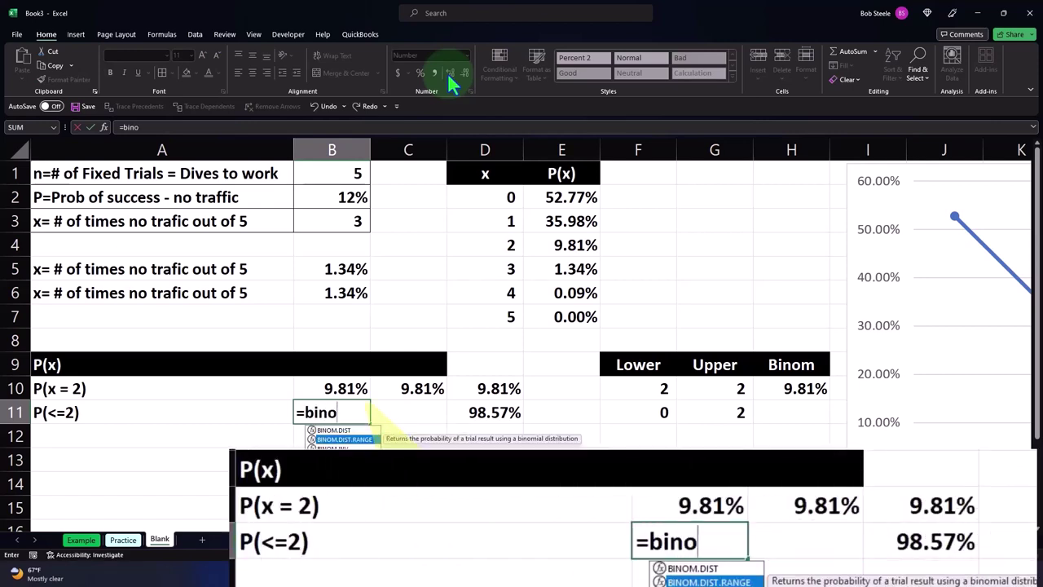
key(Tab)
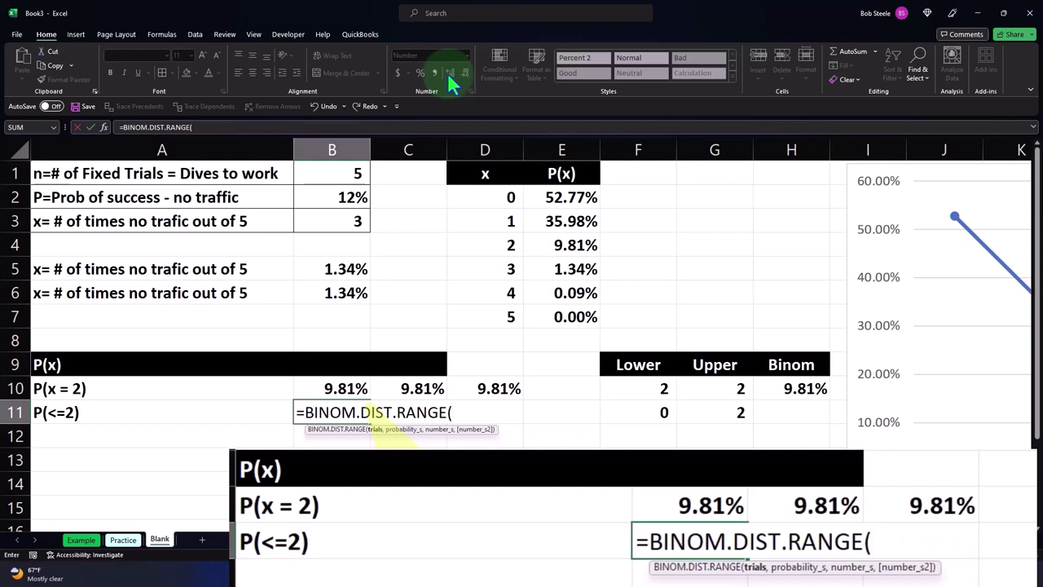
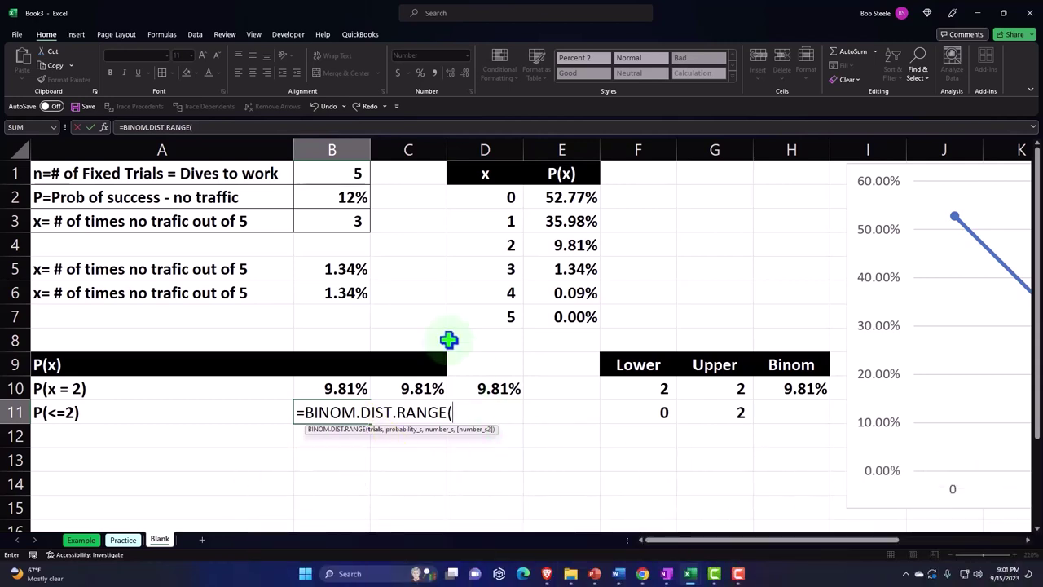
click(350, 176)
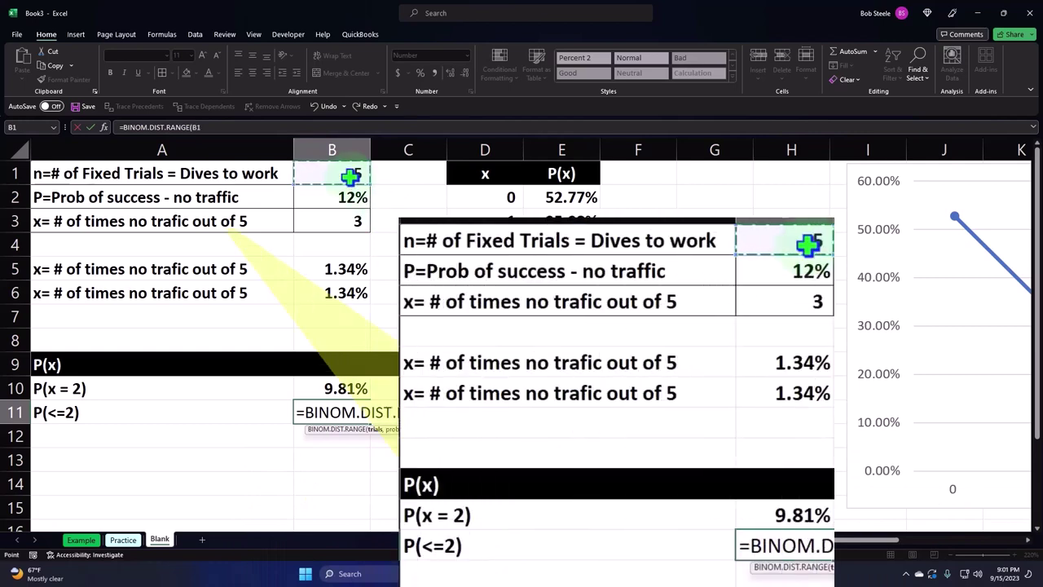
text(,)
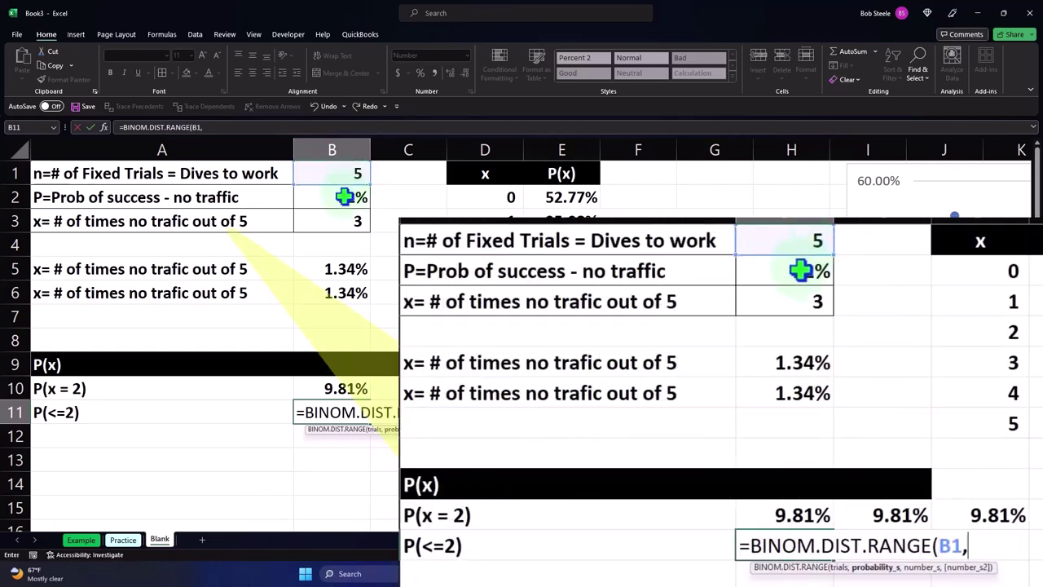
click(343, 200)
text(,)
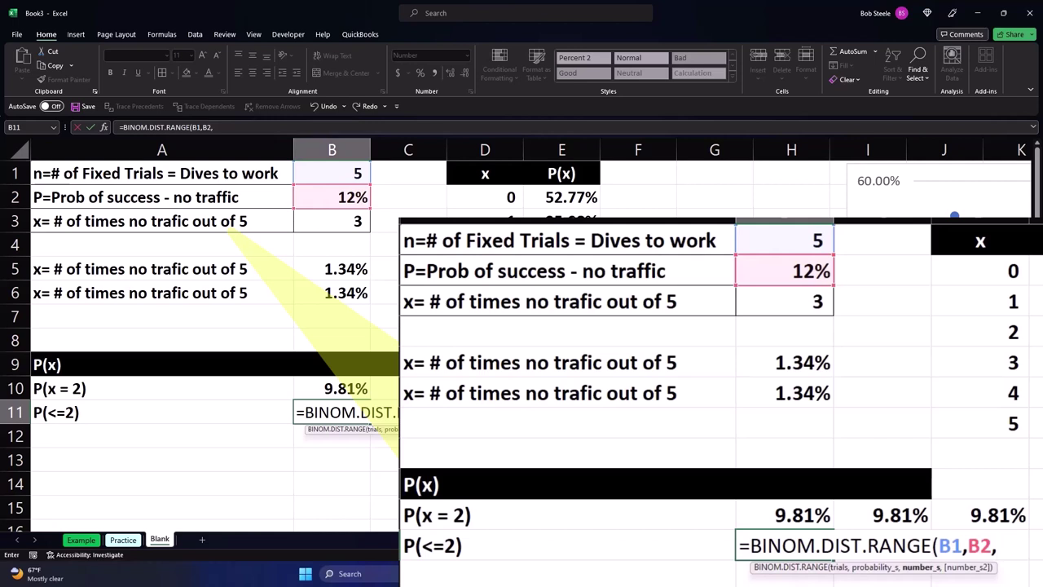
click(638, 412)
text(,)
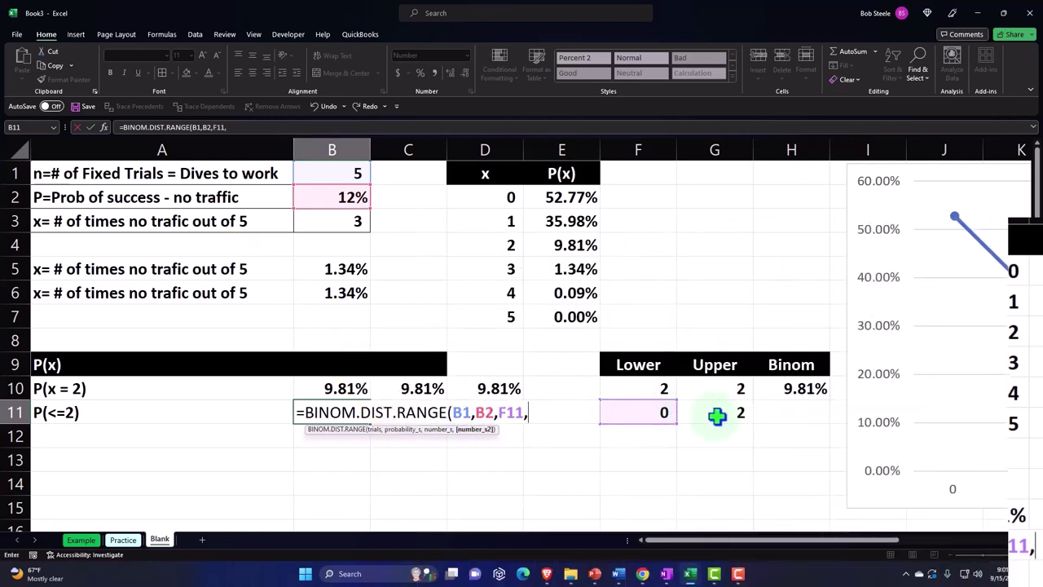
click(716, 413)
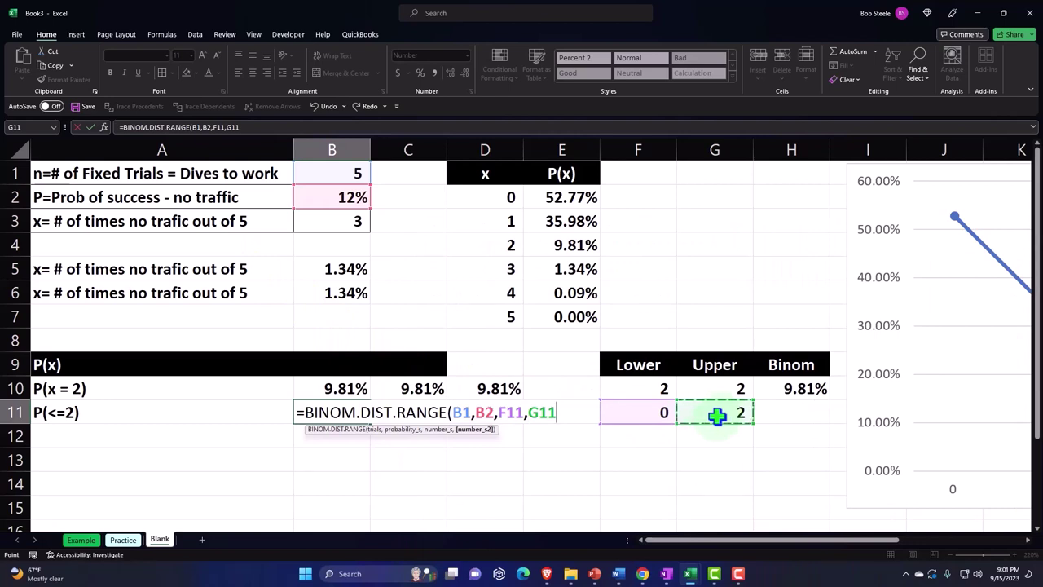
text())
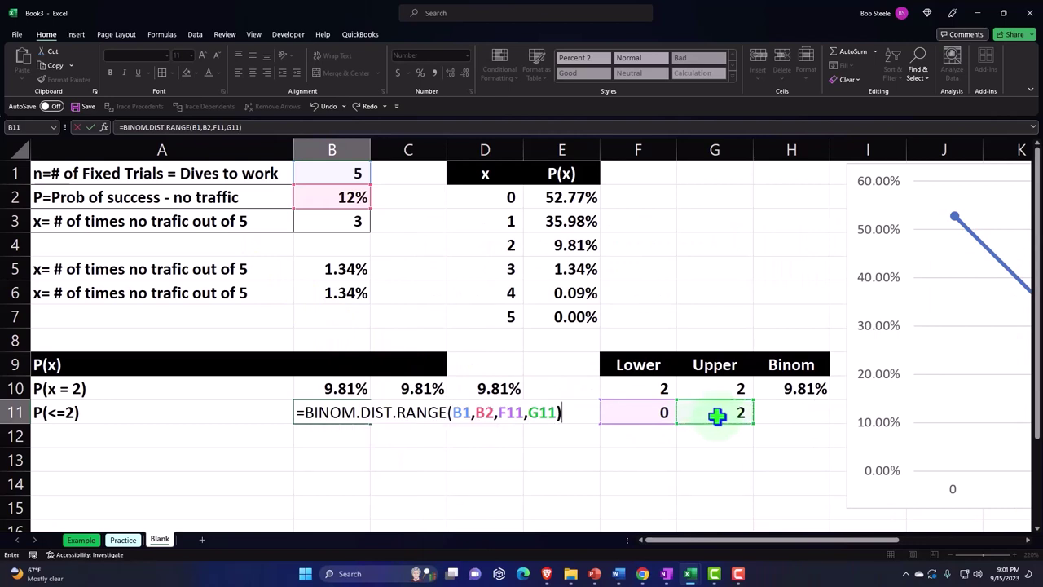
key(Return)
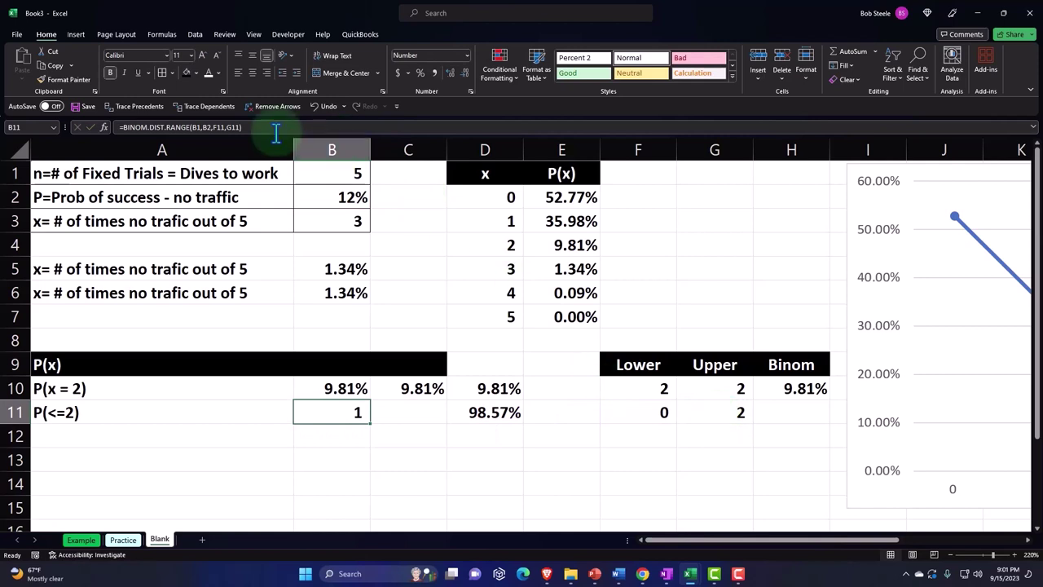
- Format the BINOM.DIST.RANGE result in B11 as a percentage with two decimal places
click(420, 74)
click(450, 72)
click(450, 73)
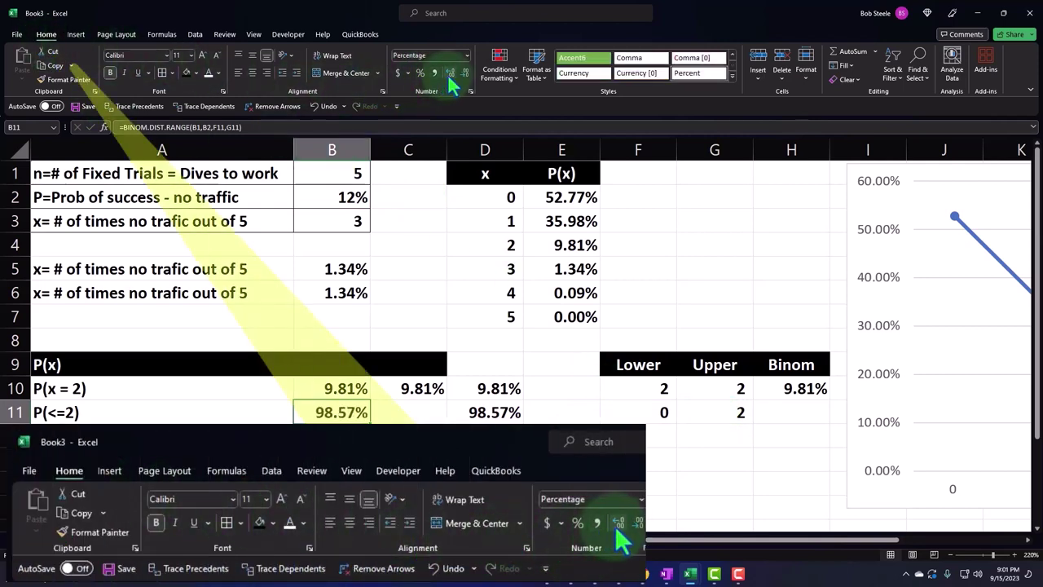
- Examine the P(x) values in E2:E4 that make up P(<=2), and the neighbouring values in E4:E5
click(411, 413)
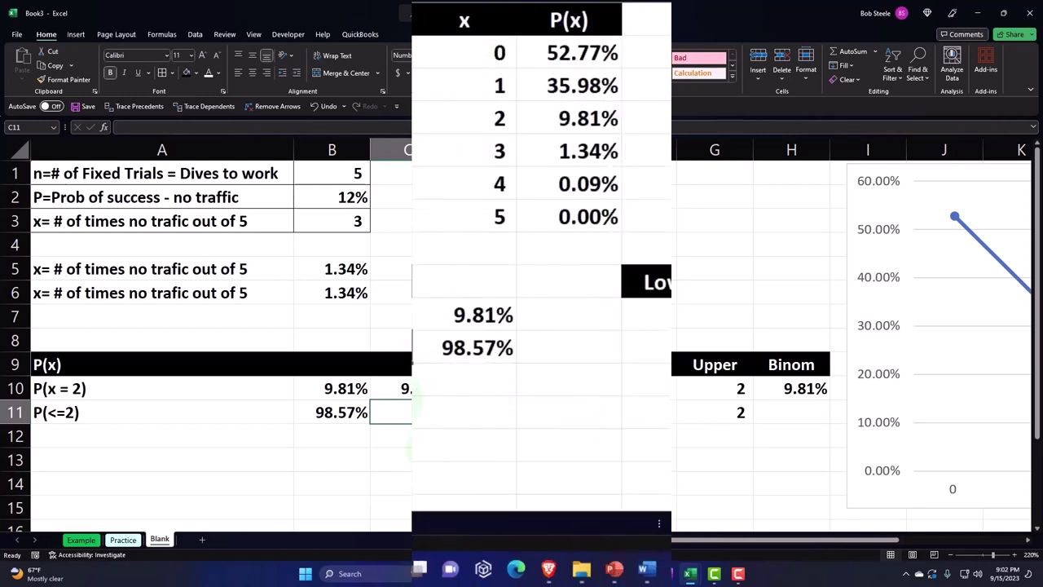
click(586, 54)
drag(586, 53, 587, 102)
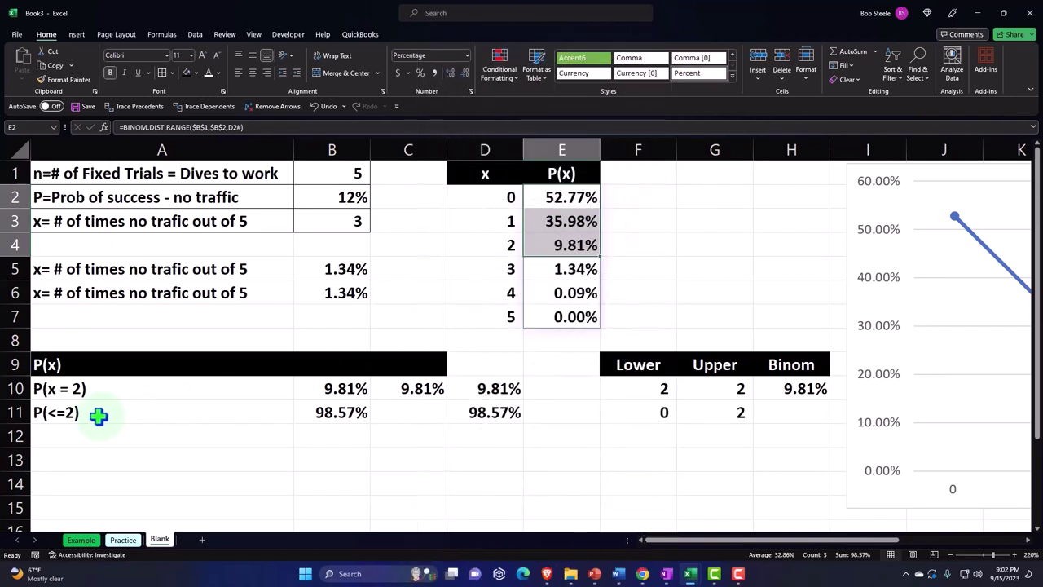
click(559, 244)
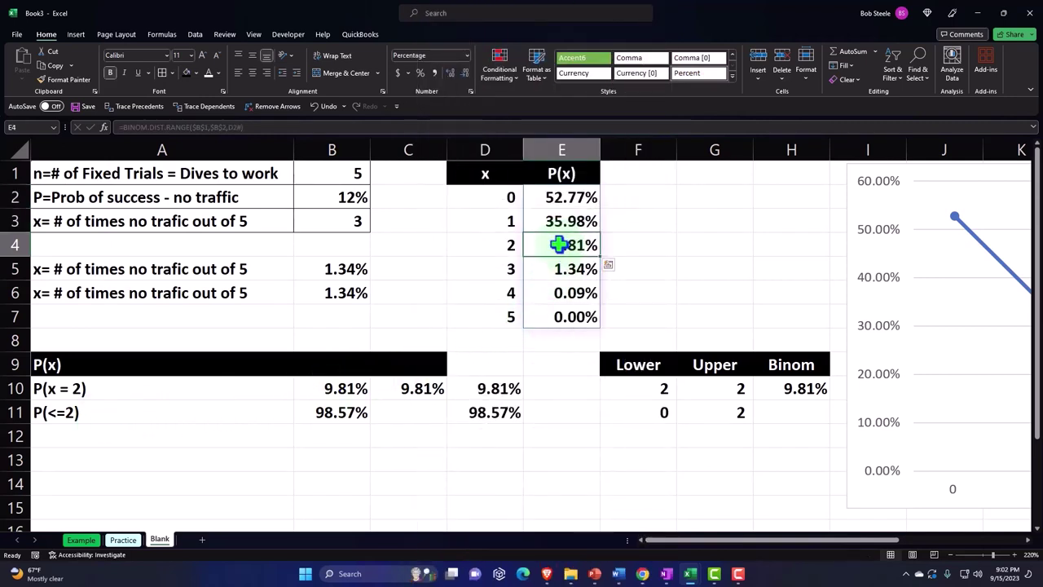
drag(559, 244, 553, 267)
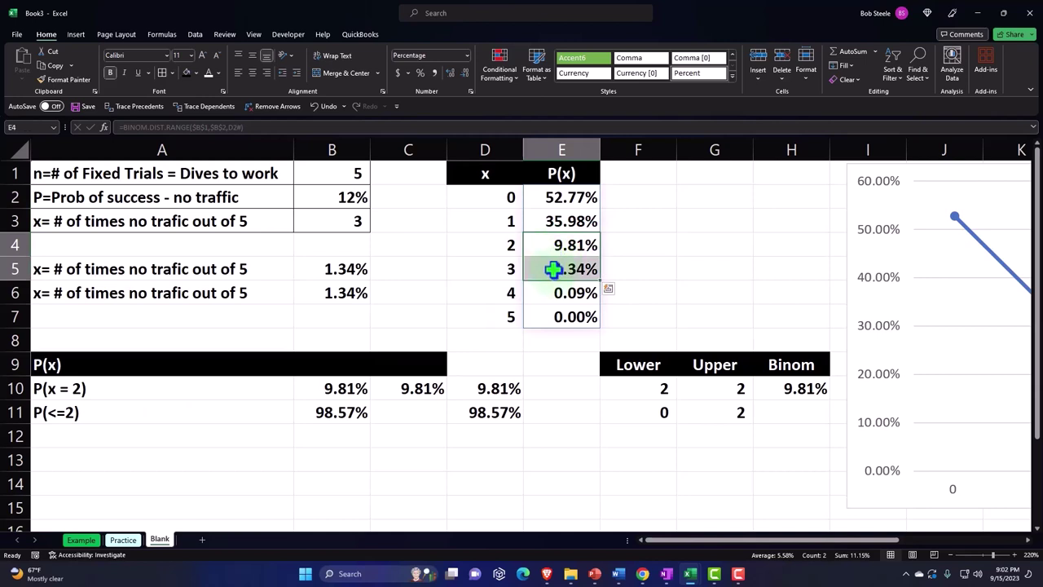
- Calculate P(<=2) in C11 with the cumulative formula =BINOM.DIST(G11,B1,B2,1)
click(407, 414)
text(=)
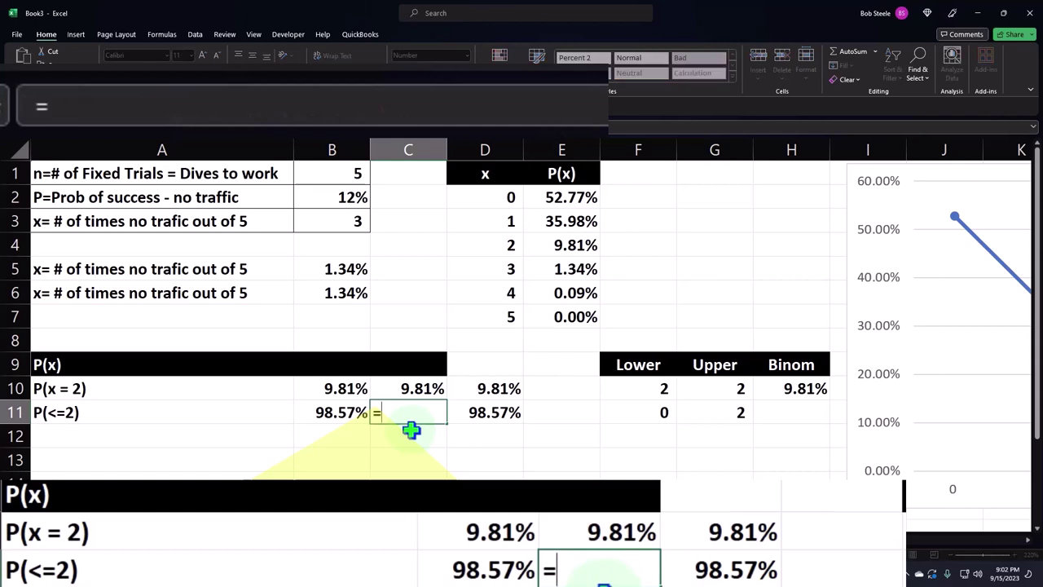
text(bo)
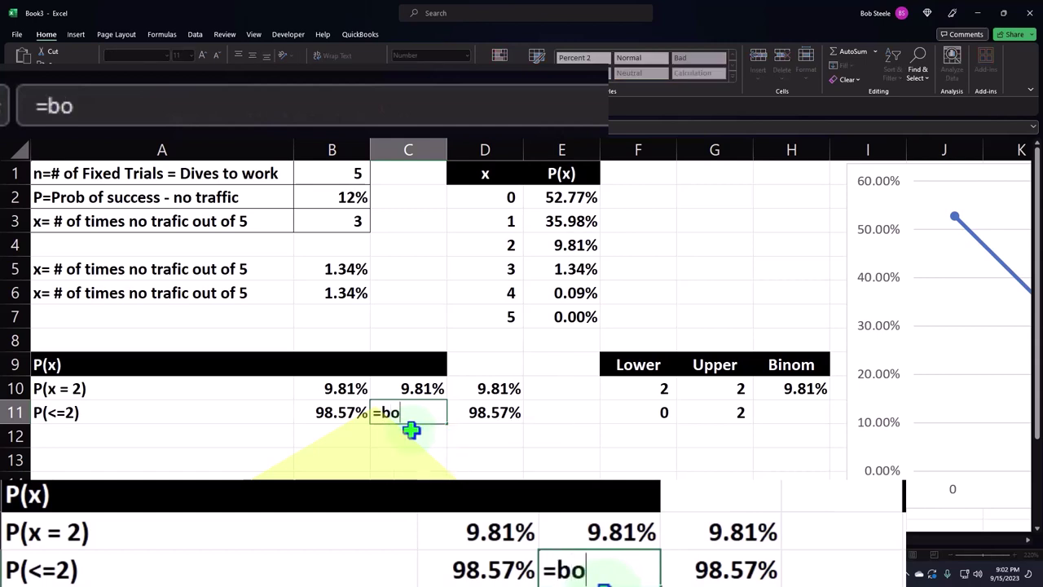
key(BackSpace)
text(inom)
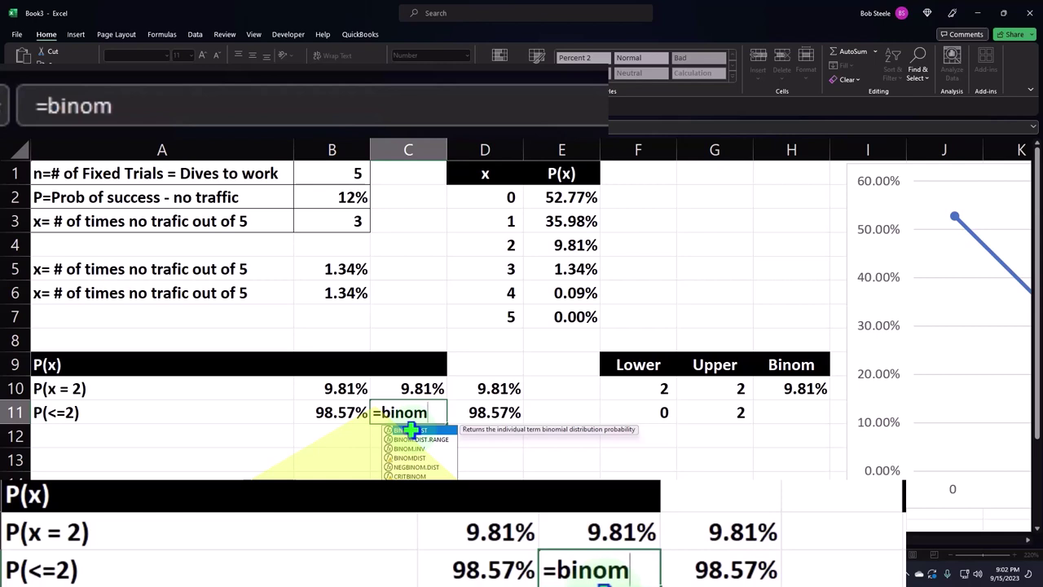
double_click(410, 430)
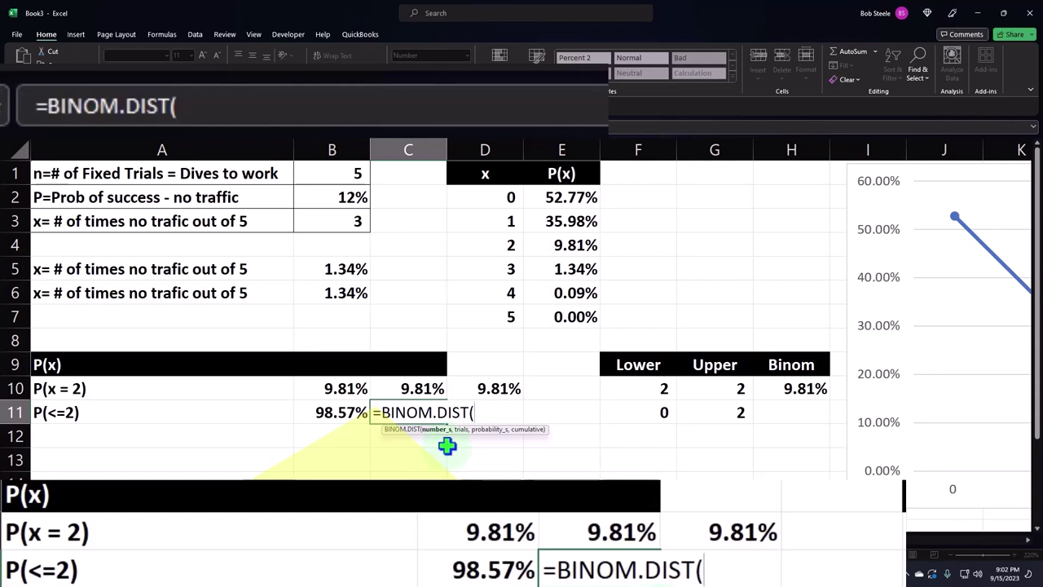
click(698, 413)
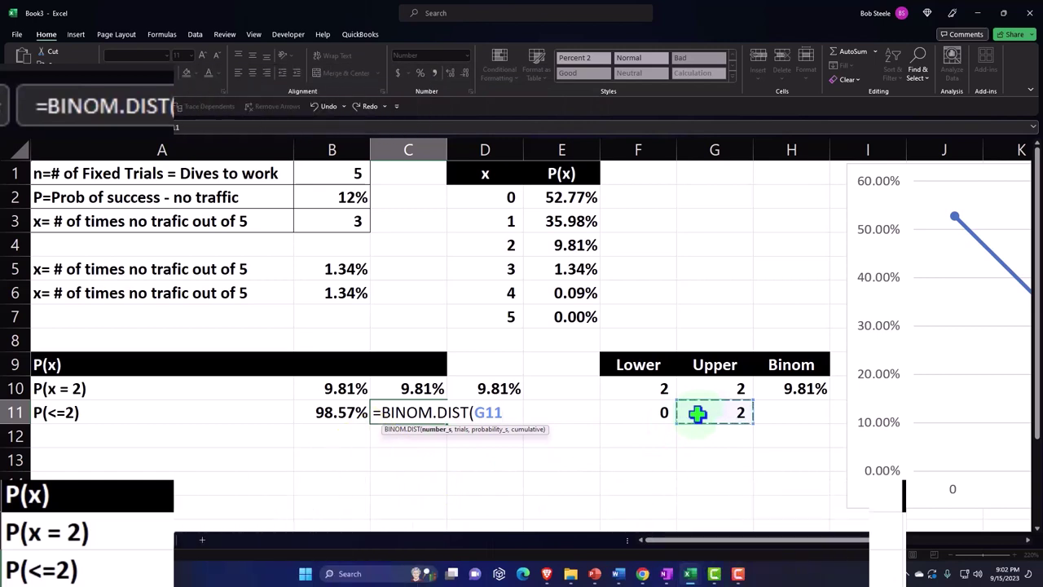
text(,)
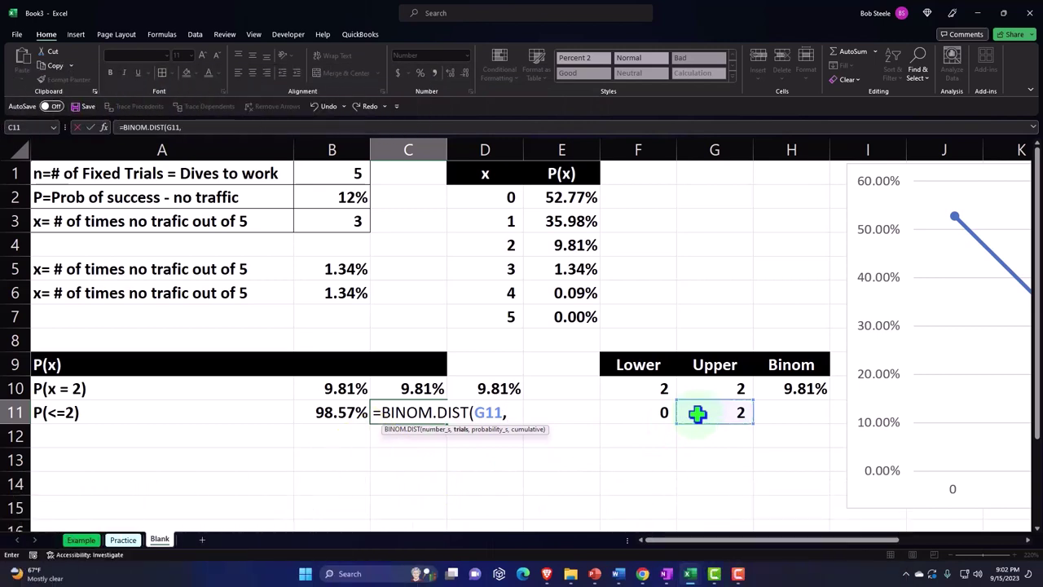
click(342, 173)
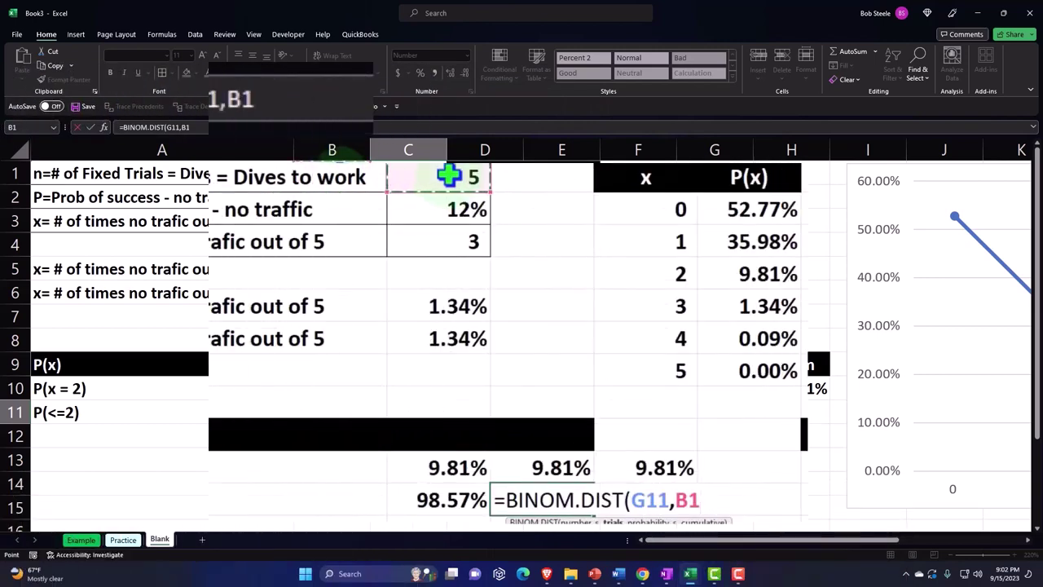
text(,)
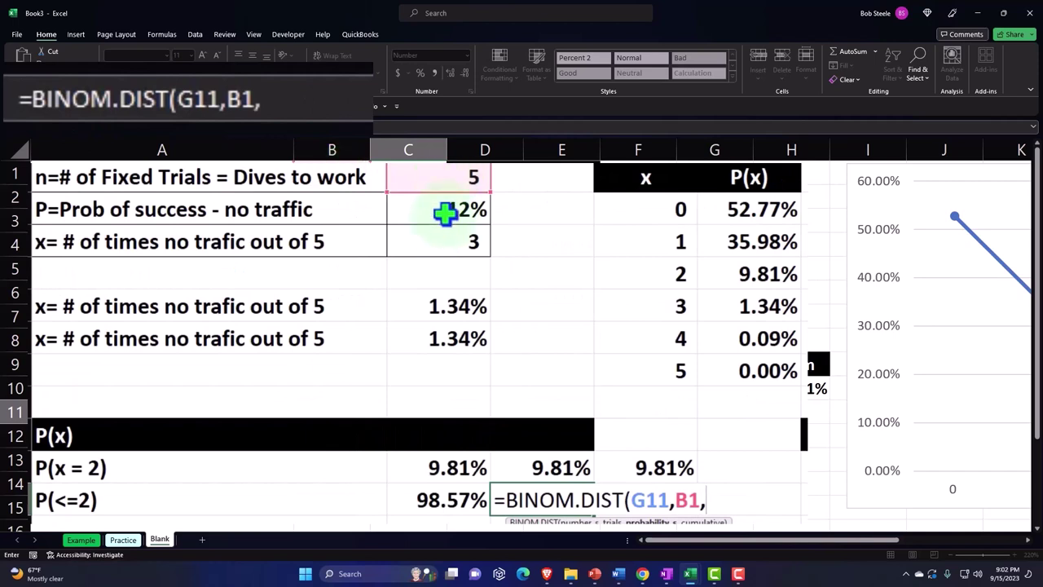
click(444, 213)
text(,)
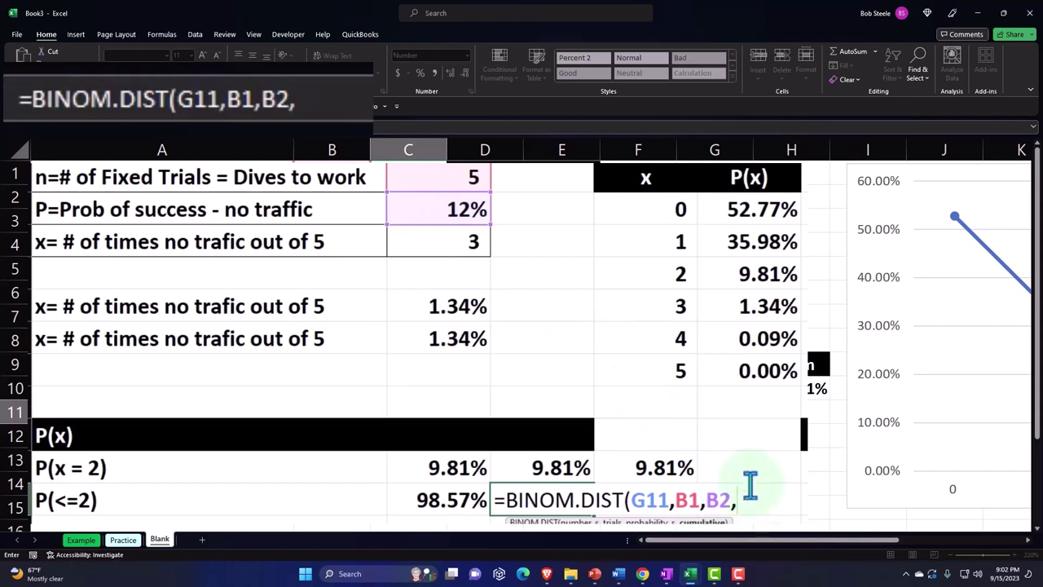
text(1)
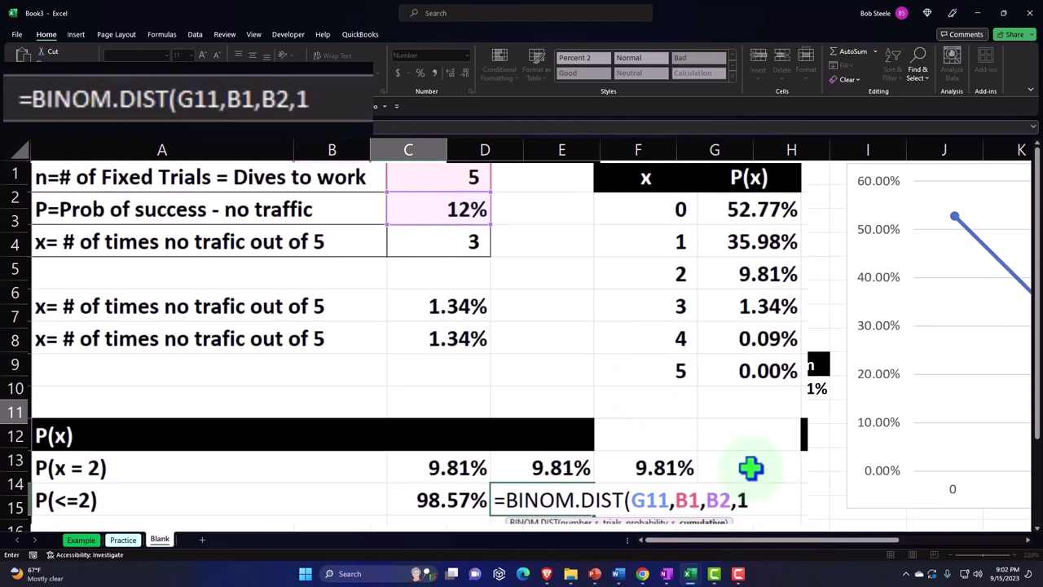
key(ctrl+Return)
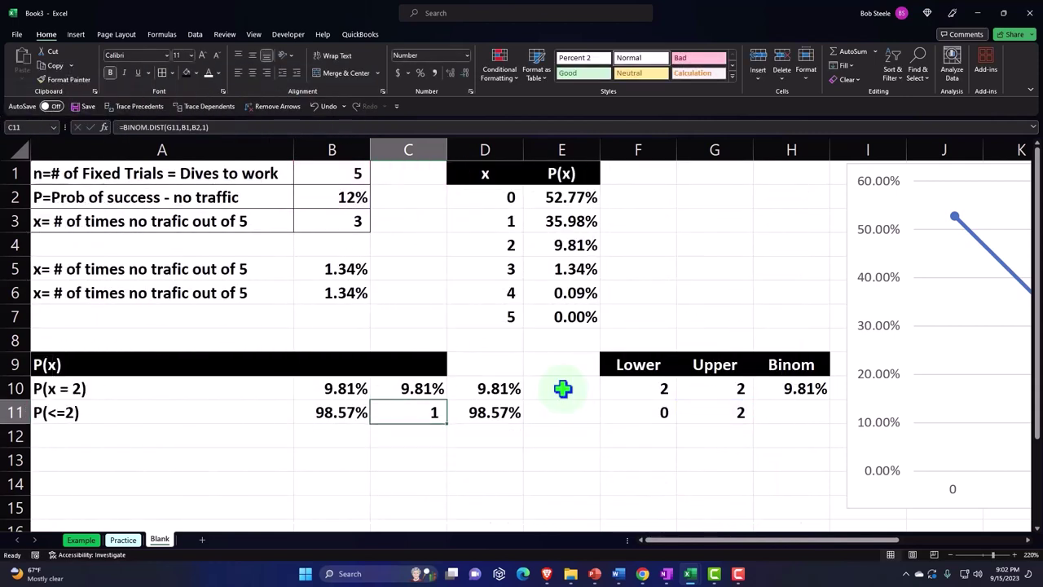
- Format the BINOM.DIST result in C11 as a percentage with two decimal places
click(421, 73)
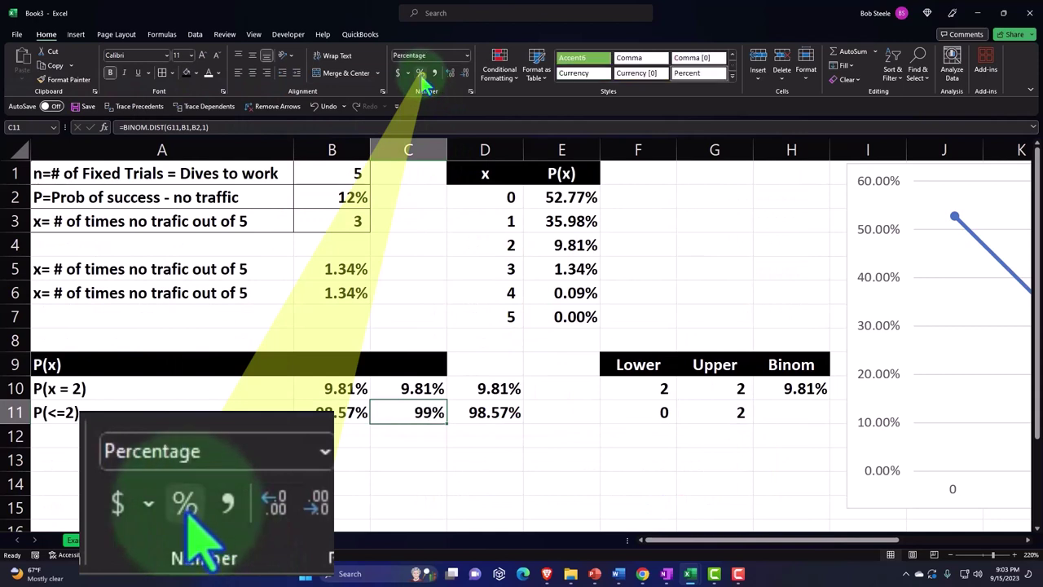
click(450, 72)
click(450, 73)
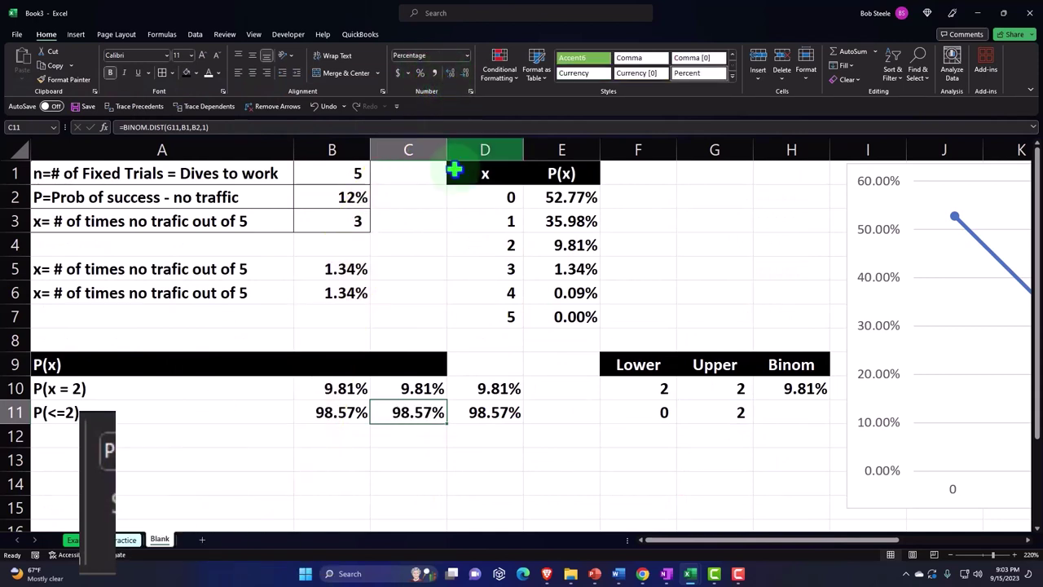
- Enter the label P(x<=1) in A12, below the P(<=2) row
click(343, 418)
click(137, 435)
text(P)
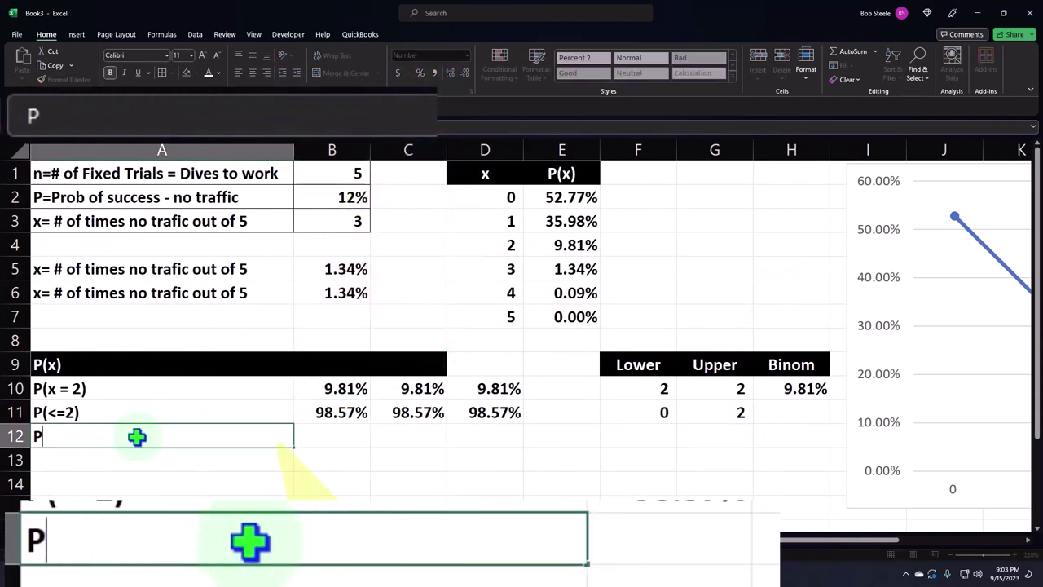
text(()
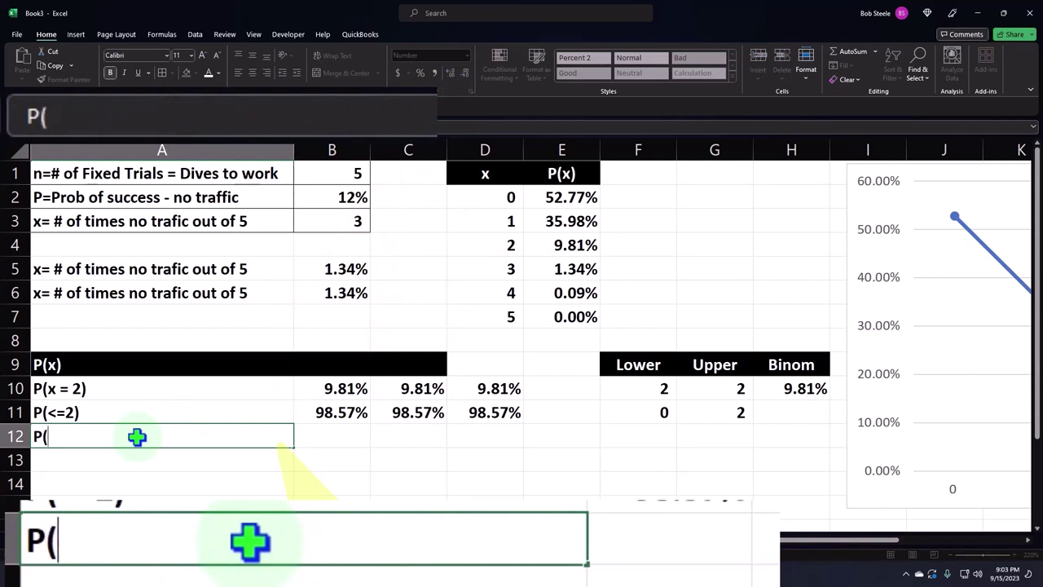
text(x<)
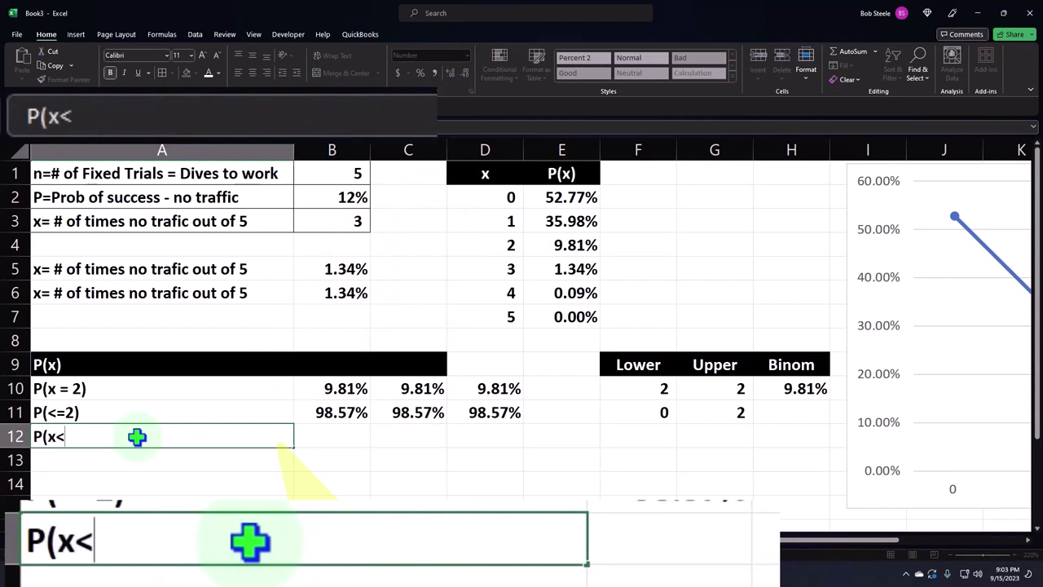
text(=1))
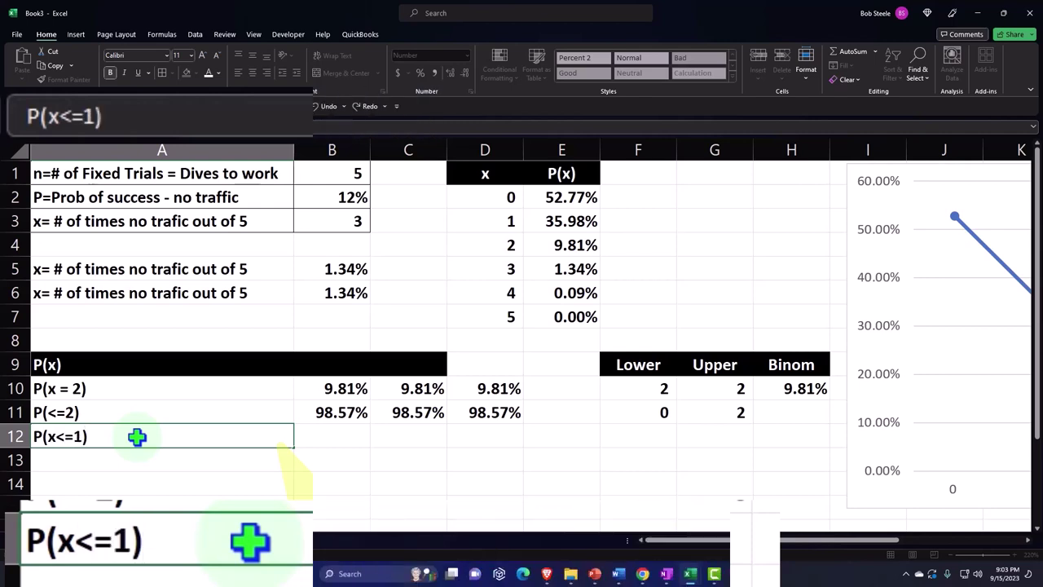
key(Return)
- Enter the bounds for P(x<=1): Lower 0 in F12 and Upper 1 in G12
key(Right)
key(Right)
key(Right)
key(Right)
key(Right)
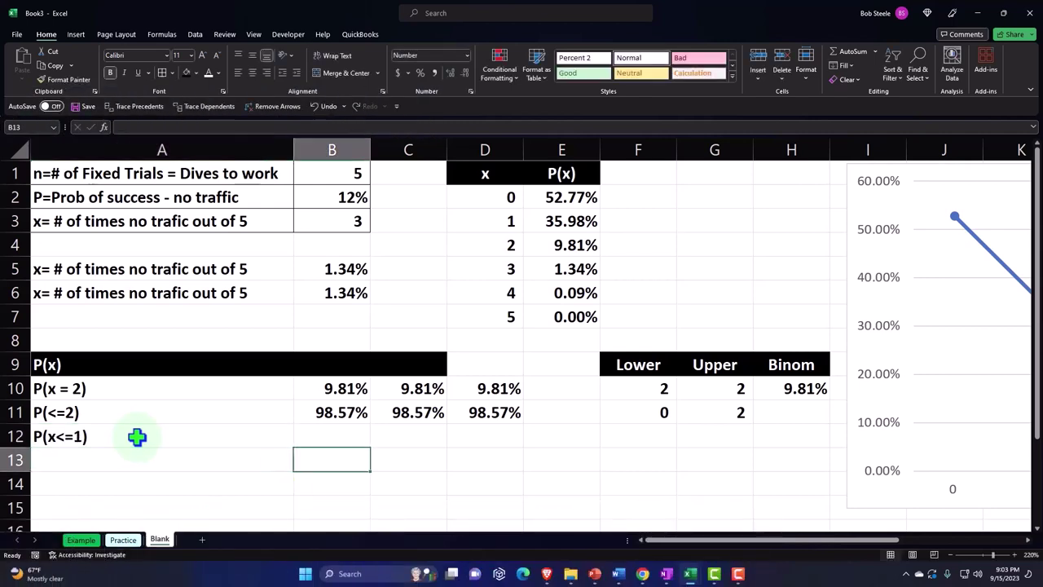
key(Up)
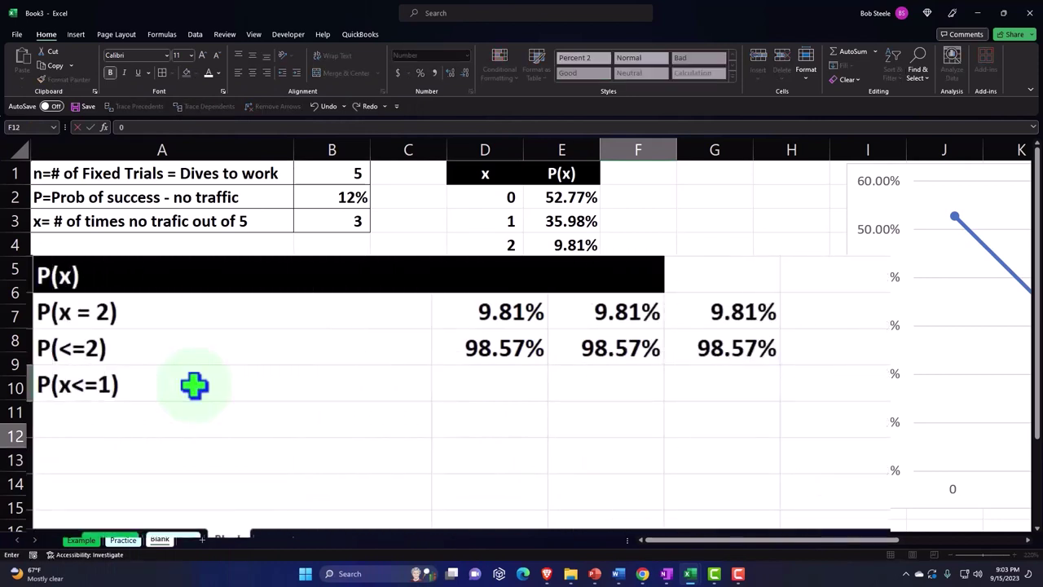
key(Right)
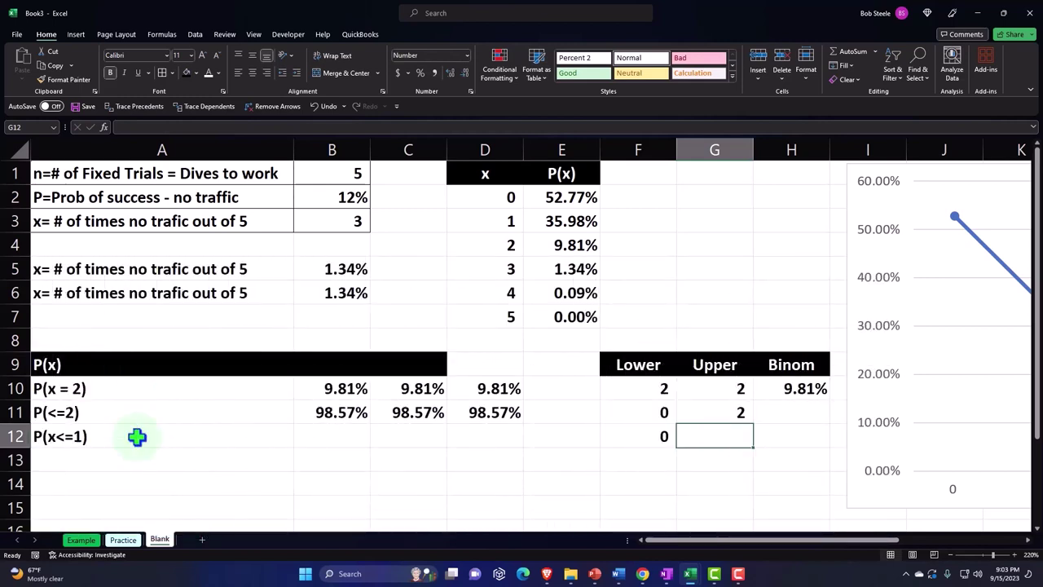
text(1)
key(Return)
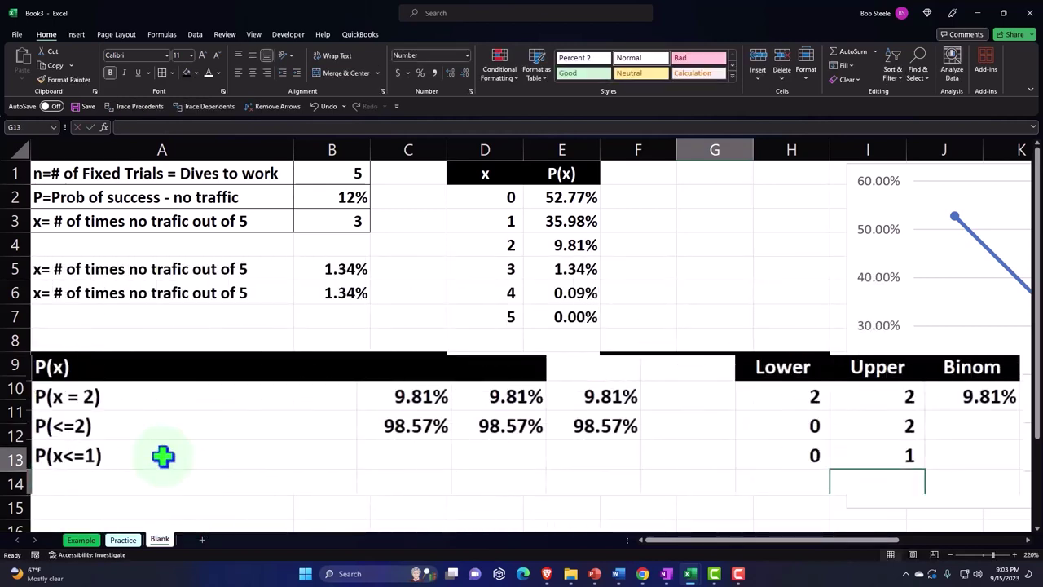
- Calculate P(x<=1) in D12 by adding the table probabilities with the formula =SUM(E2:E3)
key(Left)
key(Left)
key(Left)
key(Left)
key(Left)
key(Up)
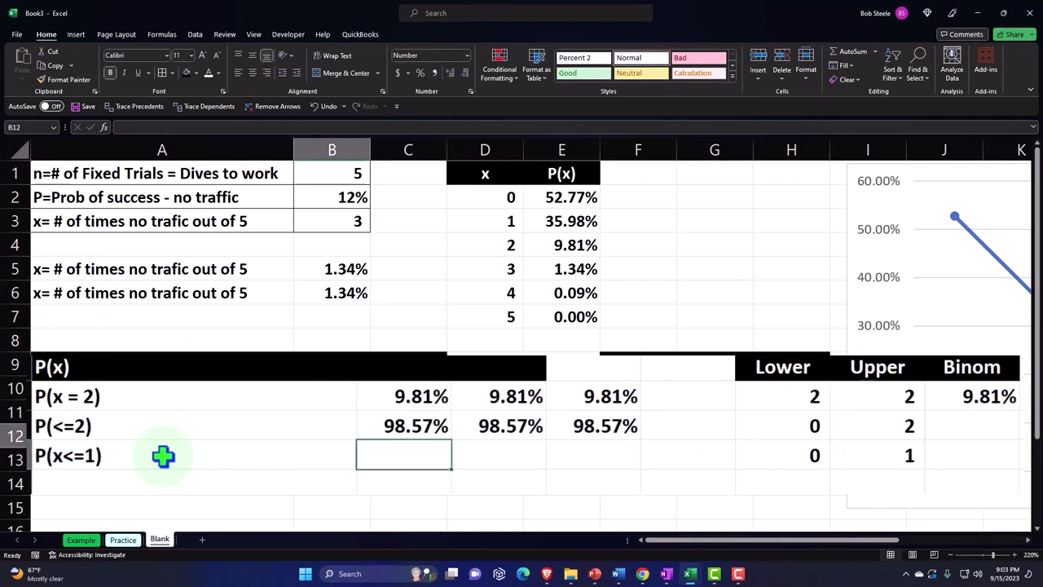
key(Right)
key(Right)
text(=)
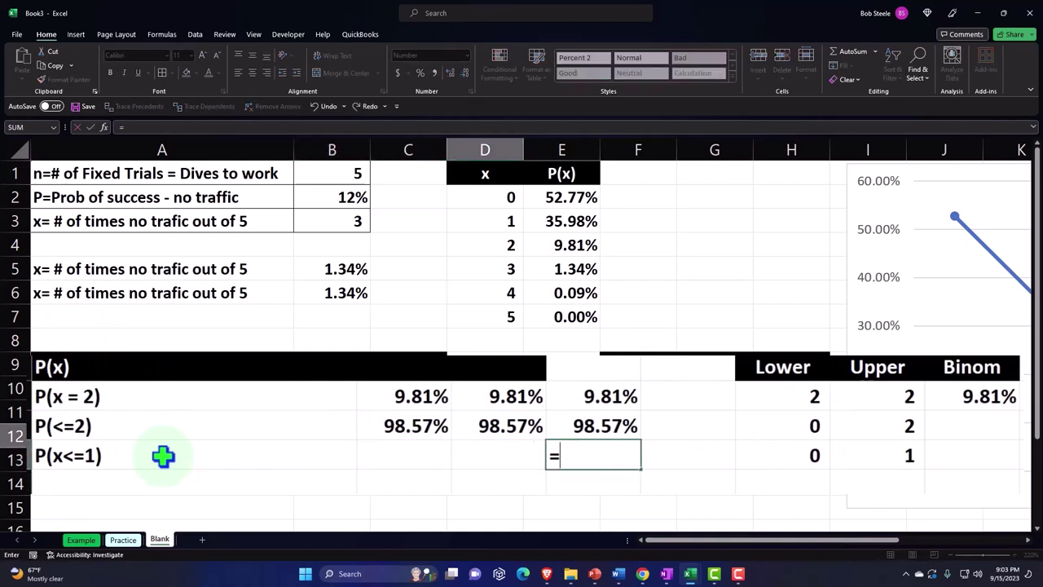
text(sum()
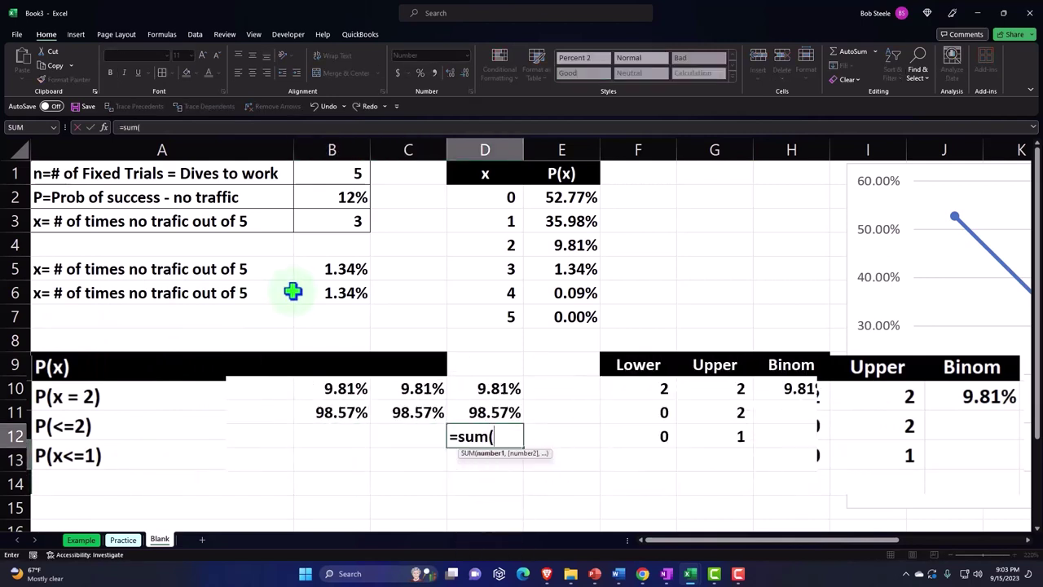
drag(566, 203, 566, 214)
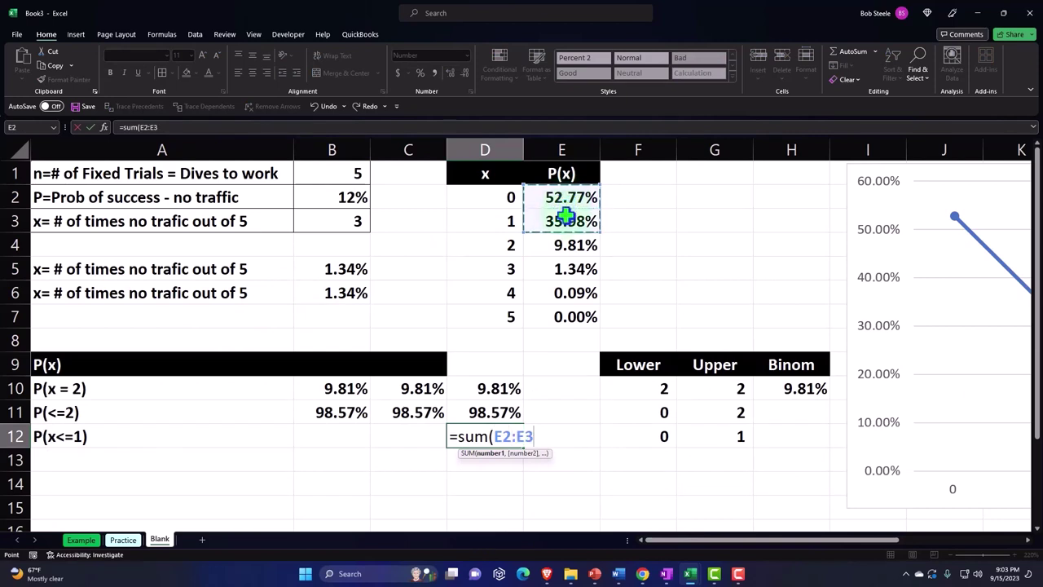
key(Return)
- Format the sum in D12 as a percentage with two decimal places
key(Up)
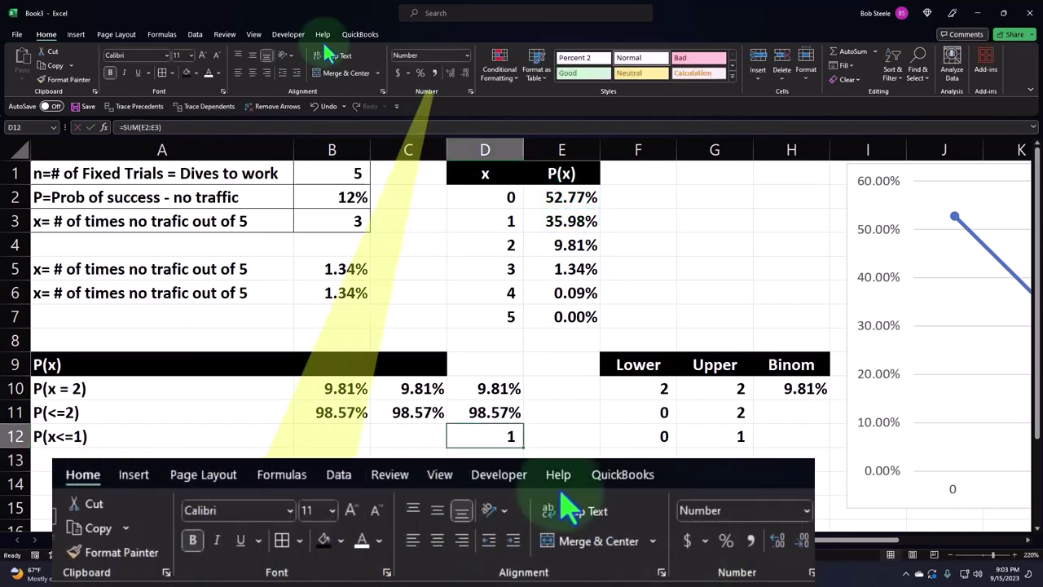
click(421, 74)
click(448, 75)
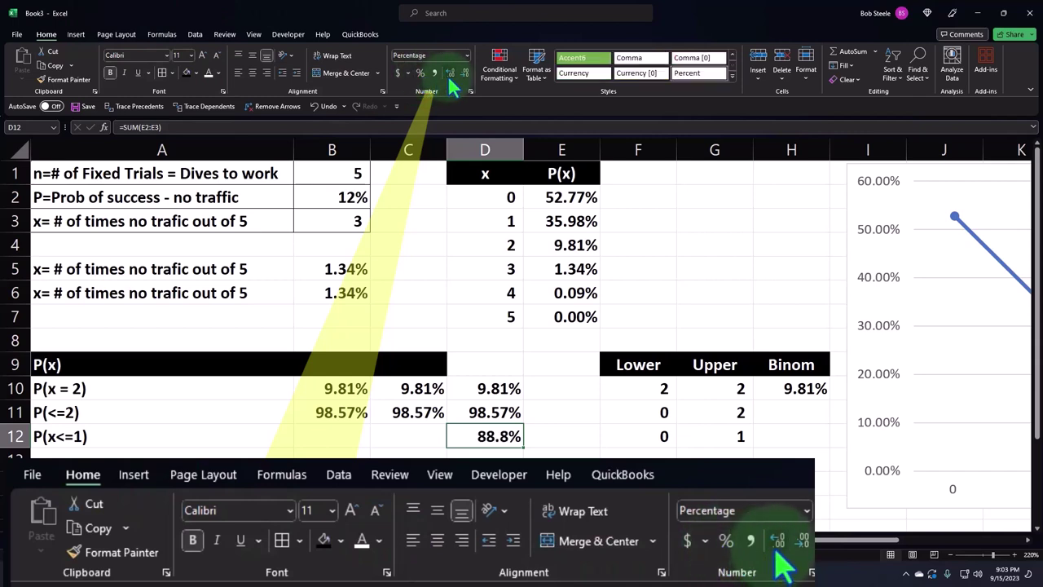
click(447, 74)
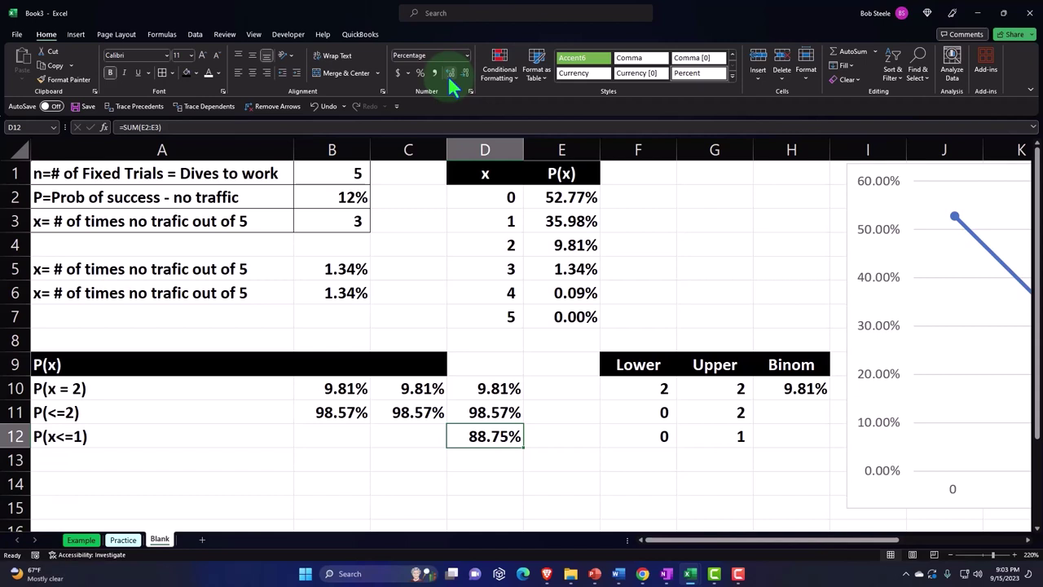
- Calculate P(x<=1) in B12 with the formula =BINOM.DIST.RANGE(B1,B2,F12,G12)
key(Left)
key(Left)
text(=)
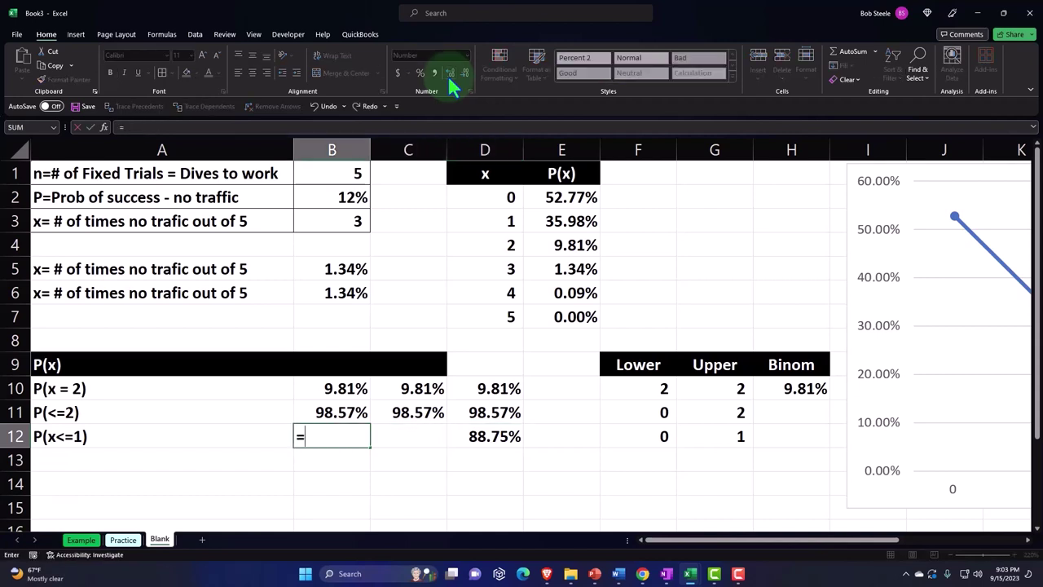
text(binom)
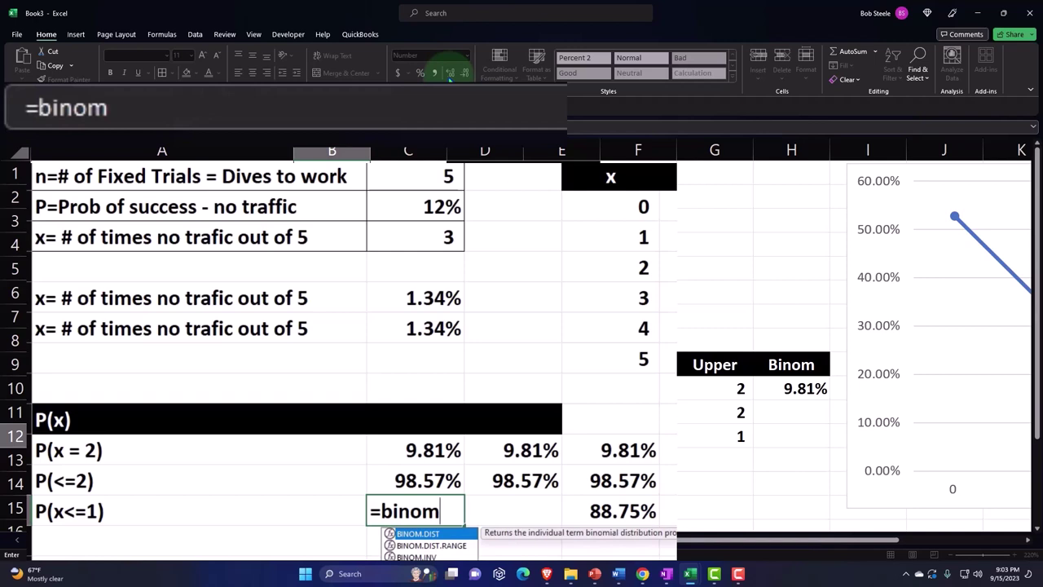
key(Down)
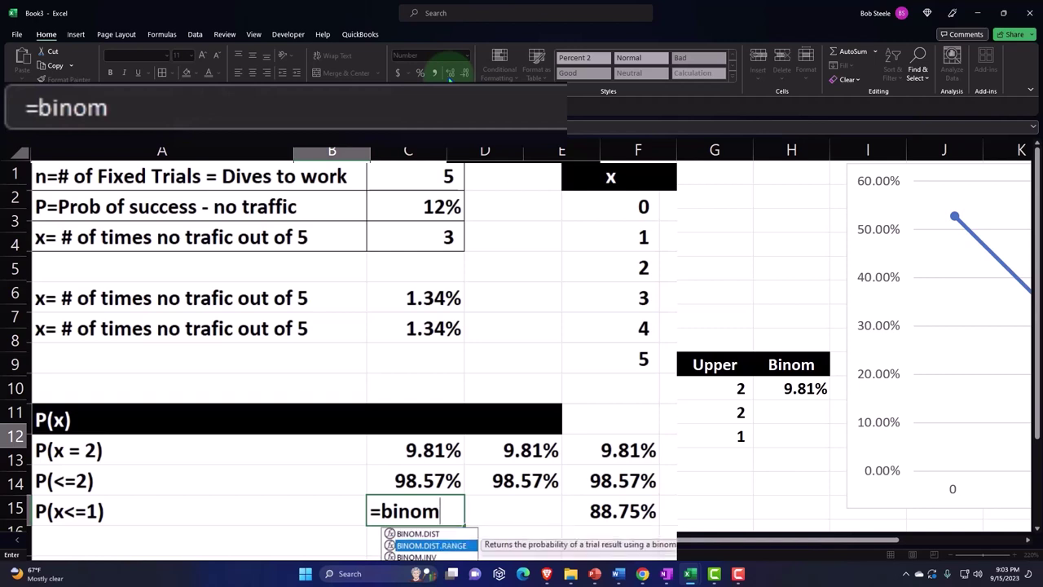
key(Tab)
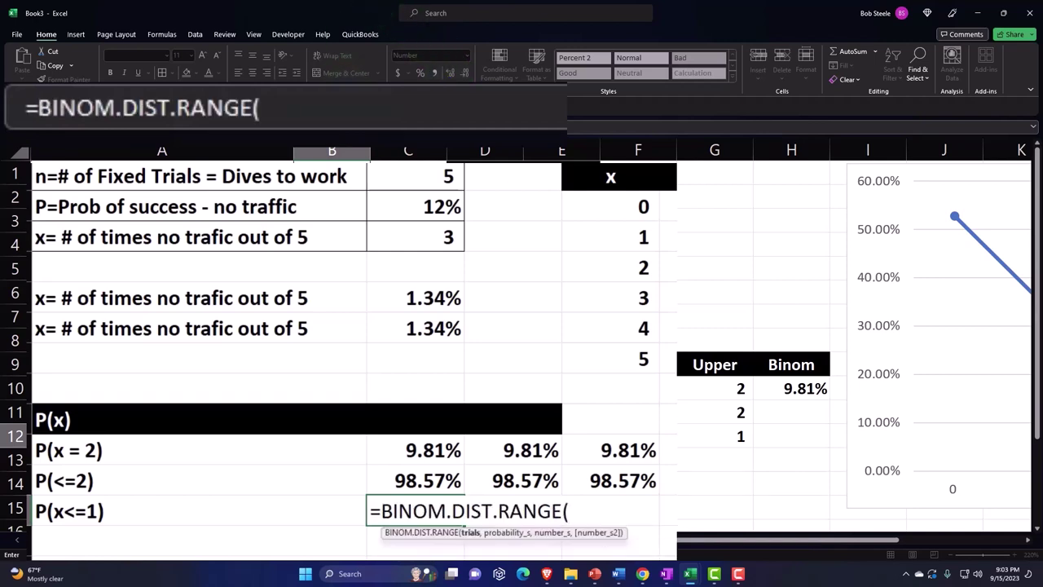
click(422, 173)
text(,)
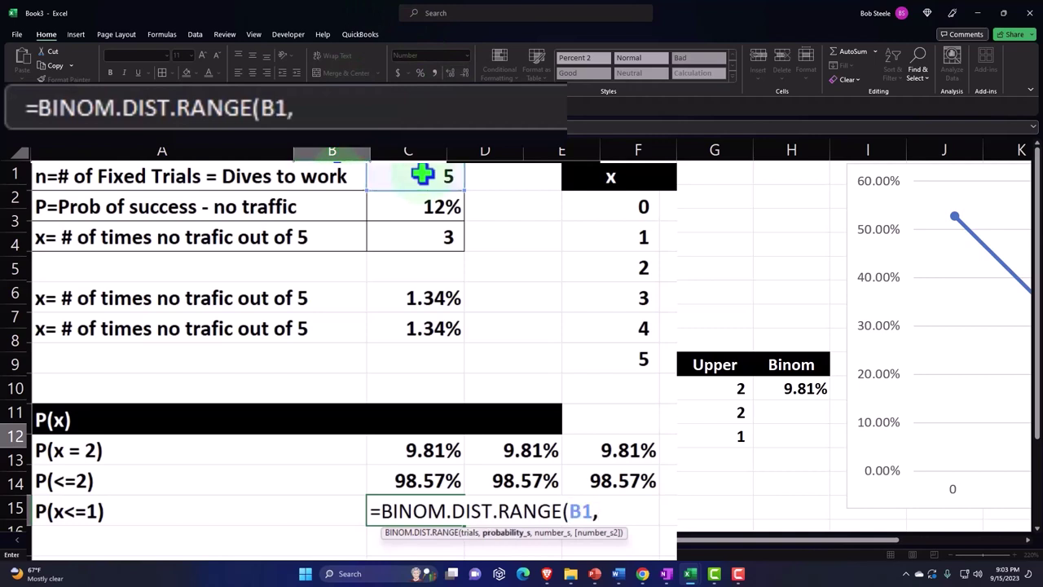
click(425, 206)
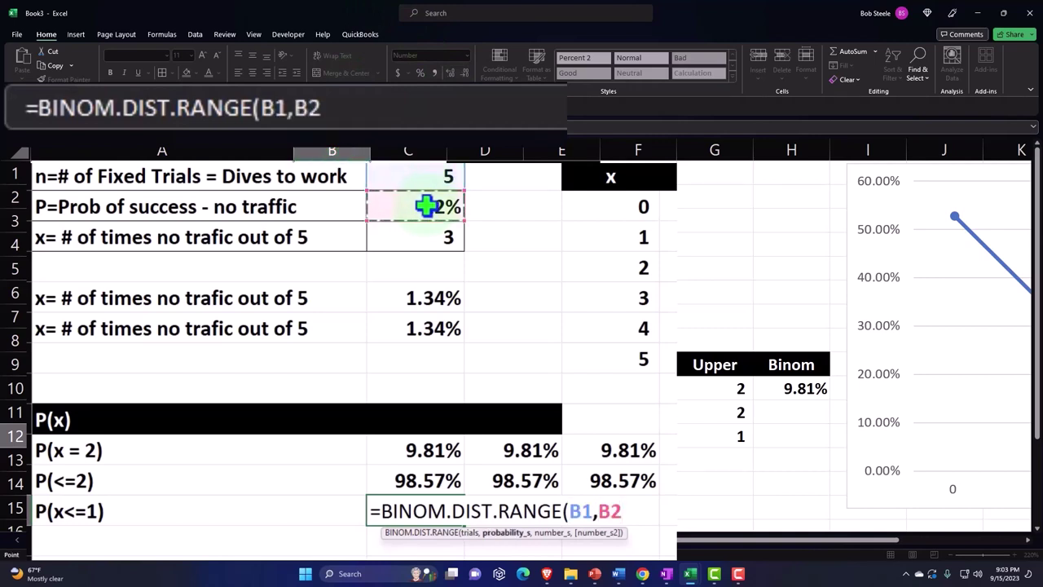
text(,)
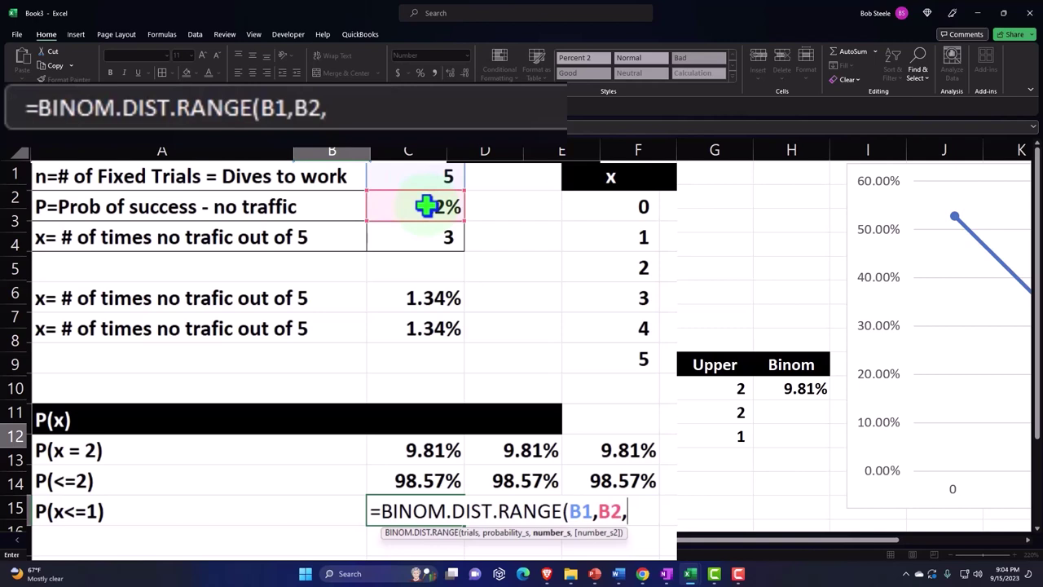
click(660, 436)
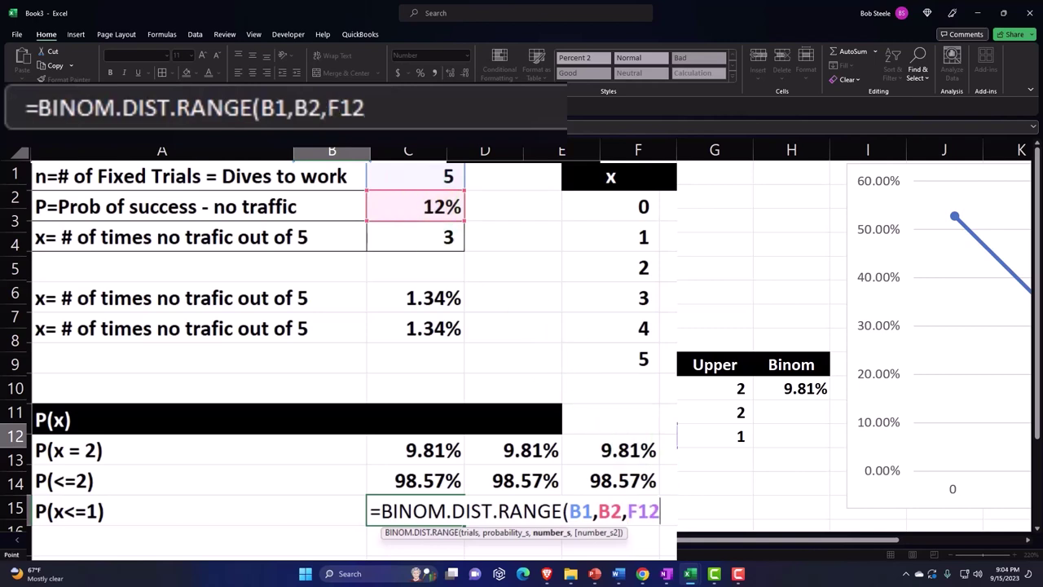
text(,)
click(713, 435)
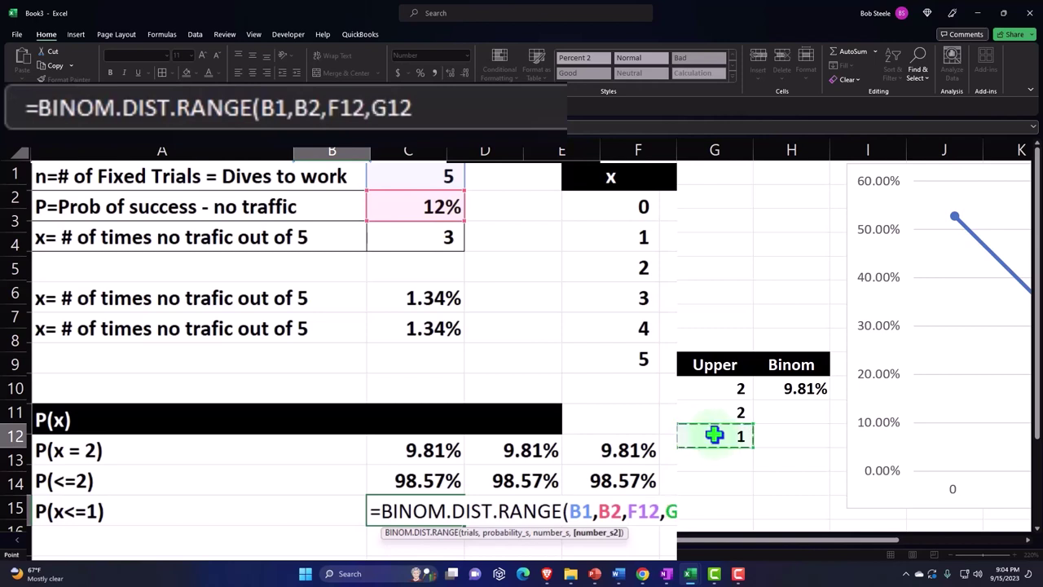
key(Return)
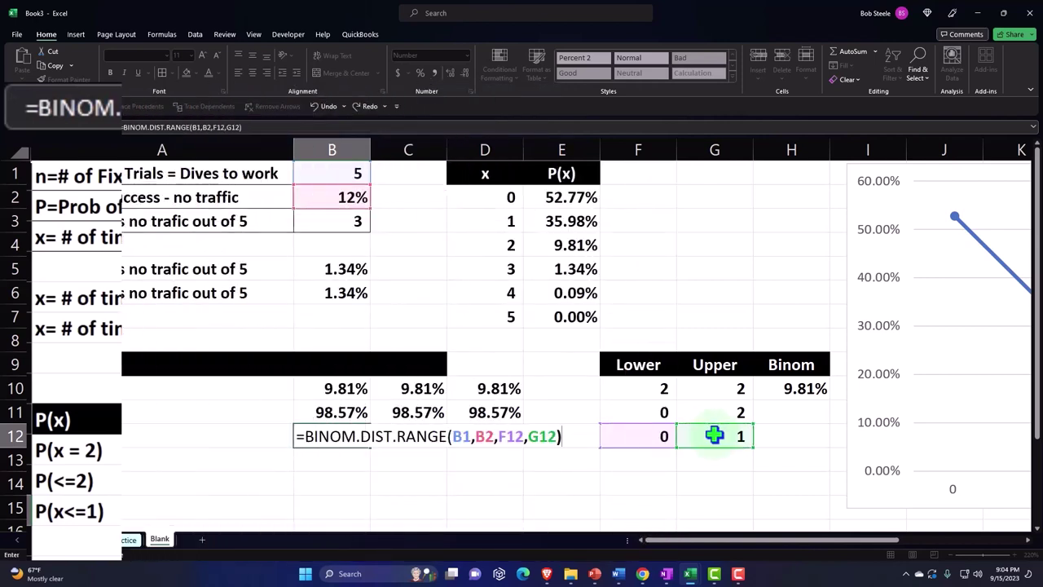
- Format the BINOM.DIST.RANGE result in B12 as a percentage with two decimal places
key(Up)
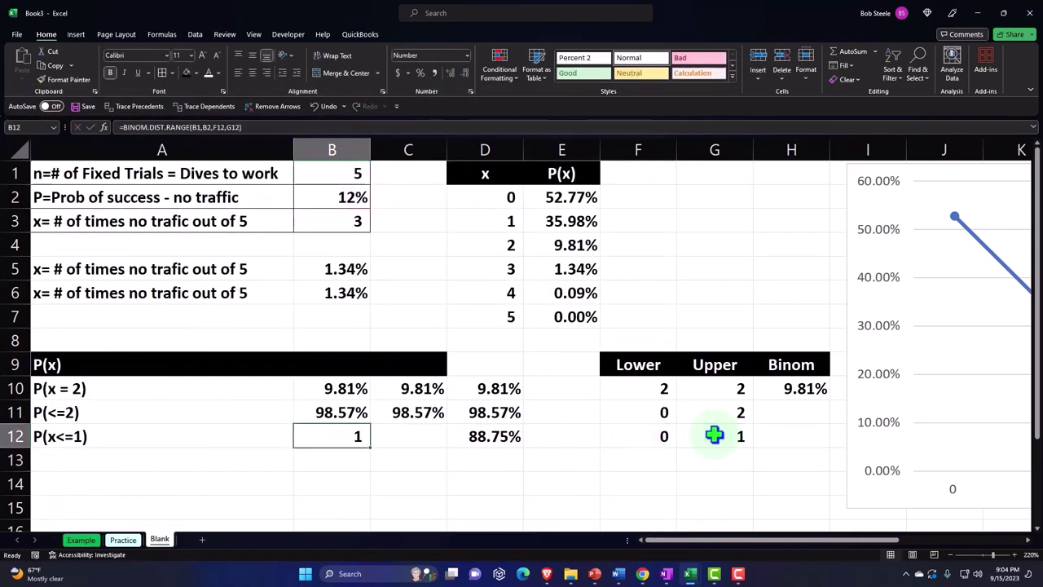
click(419, 73)
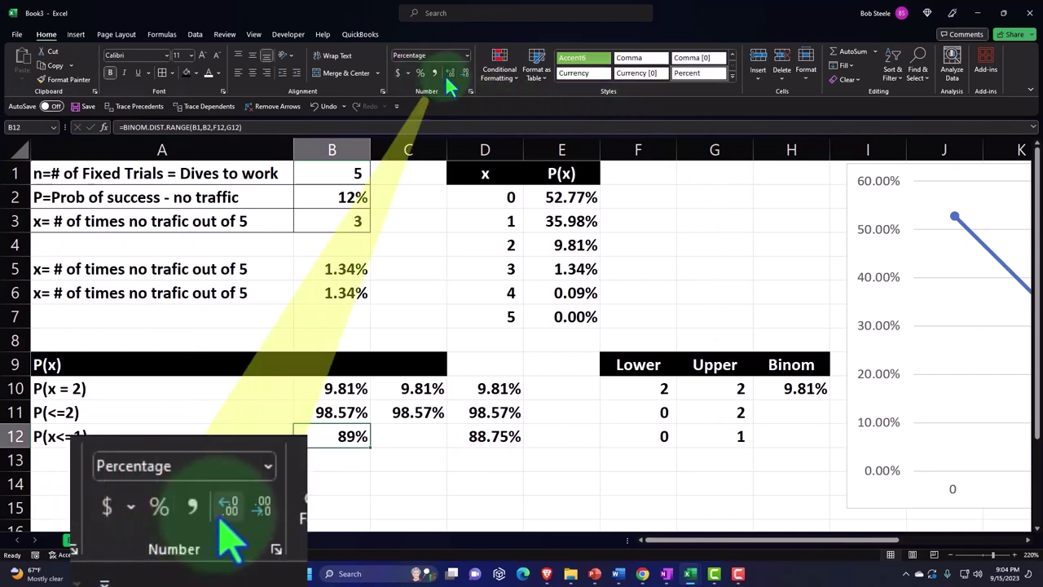
click(449, 73)
click(449, 73)
- Calculate P(x<=1) in C12 with the cumulative formula =BINOM.DIST(G12,B1,B2,1)
key(Right)
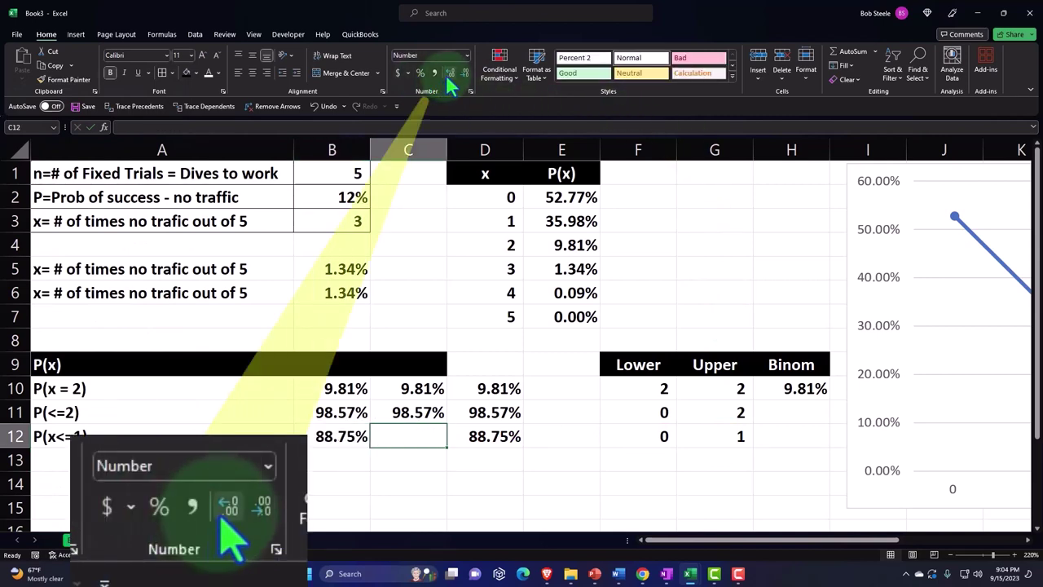
text(=)
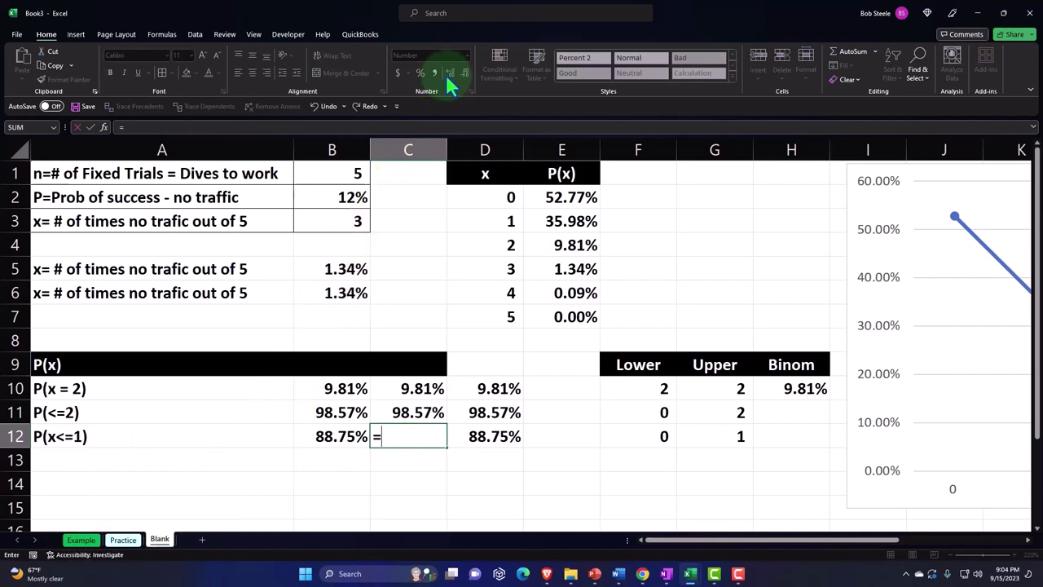
text(binom)
key(Tab)
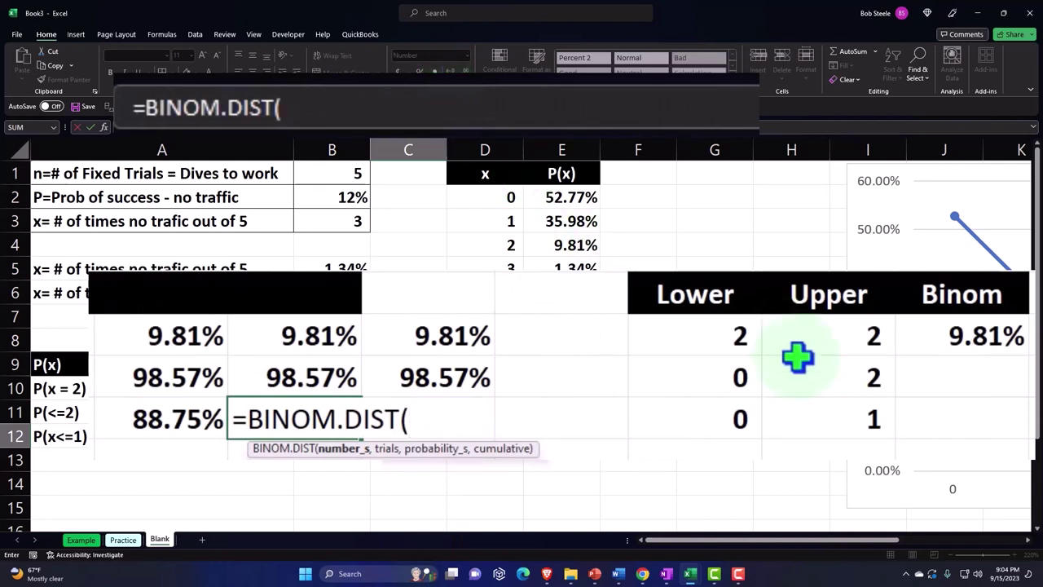
click(835, 414)
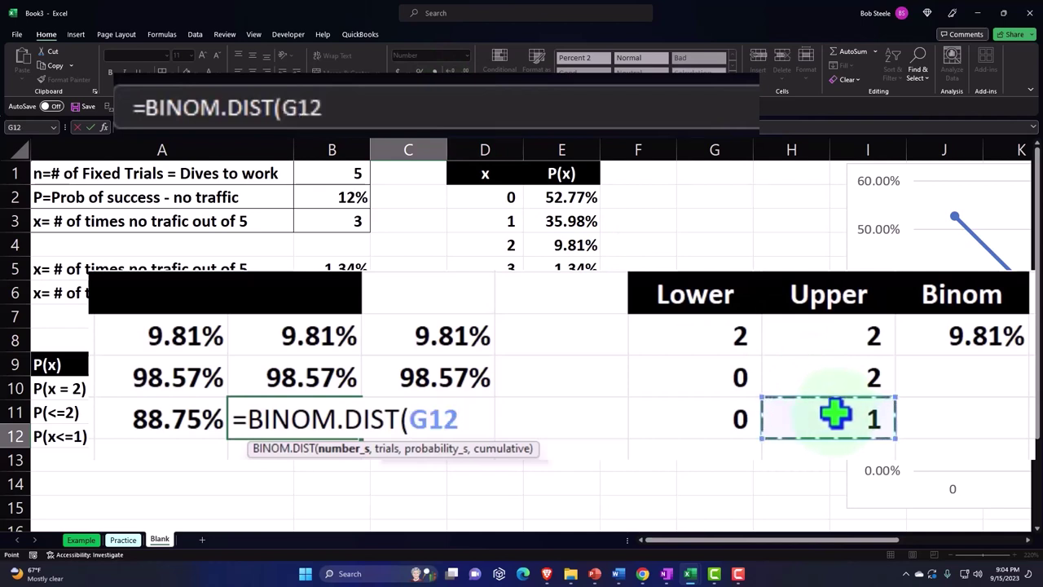
text(,)
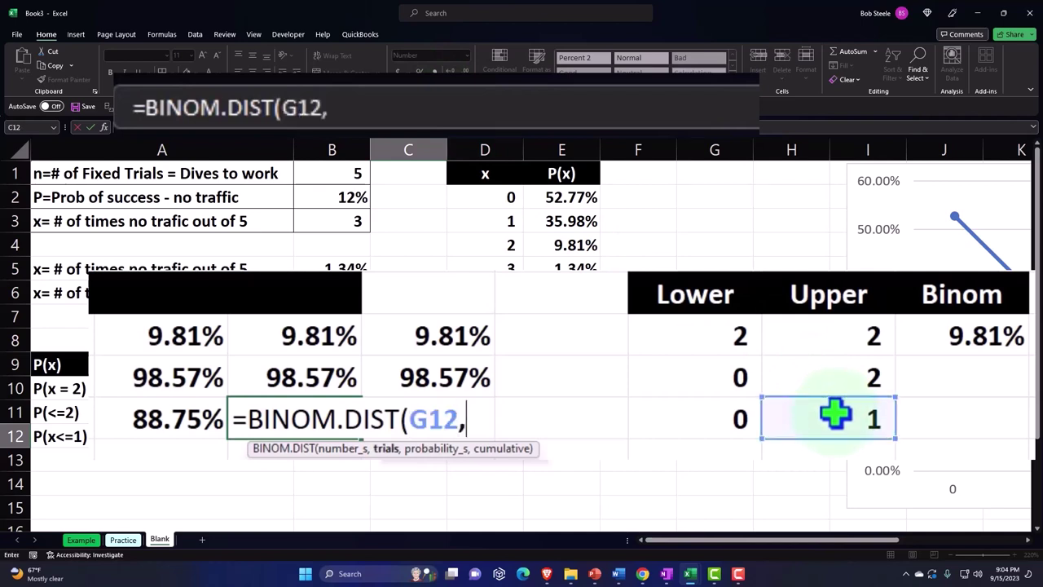
click(358, 174)
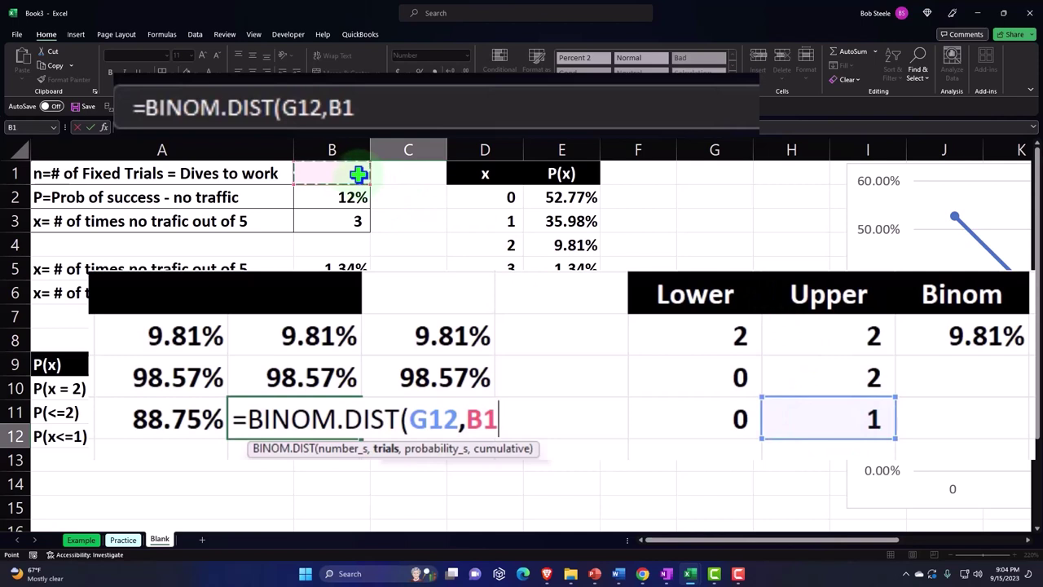
text(,)
click(344, 198)
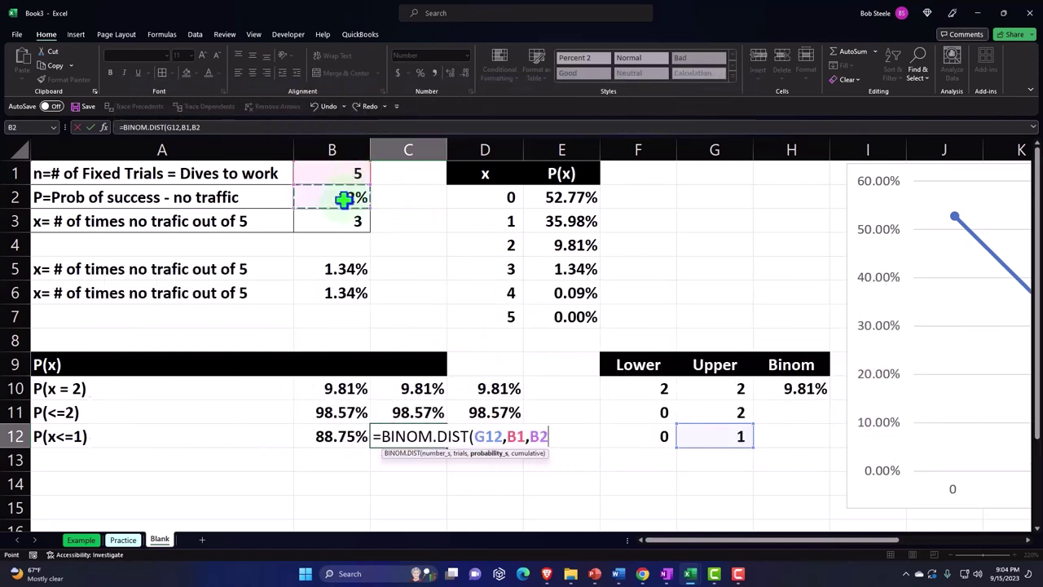
text(,)
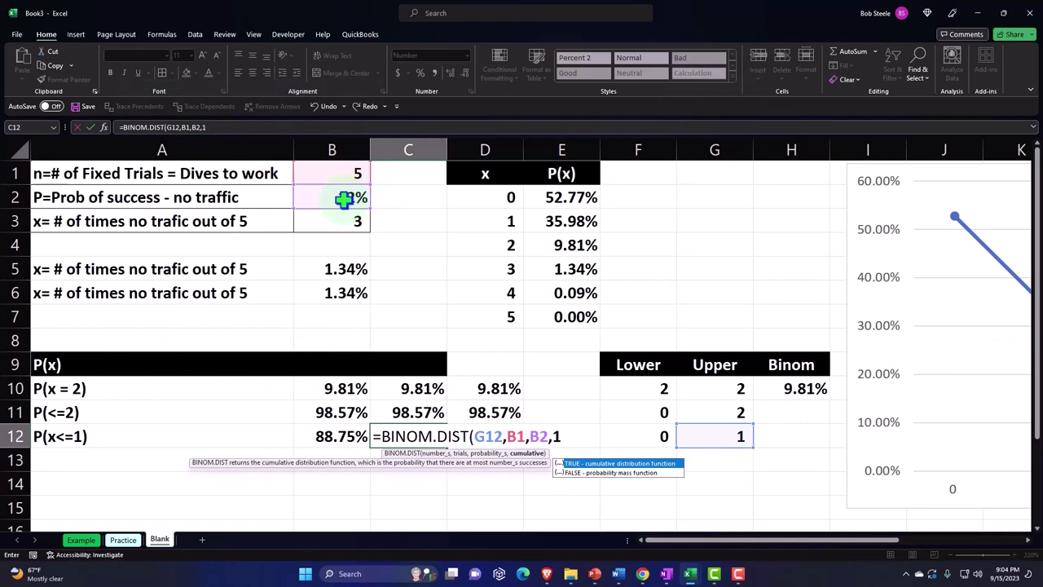
text(1))
key(Return)
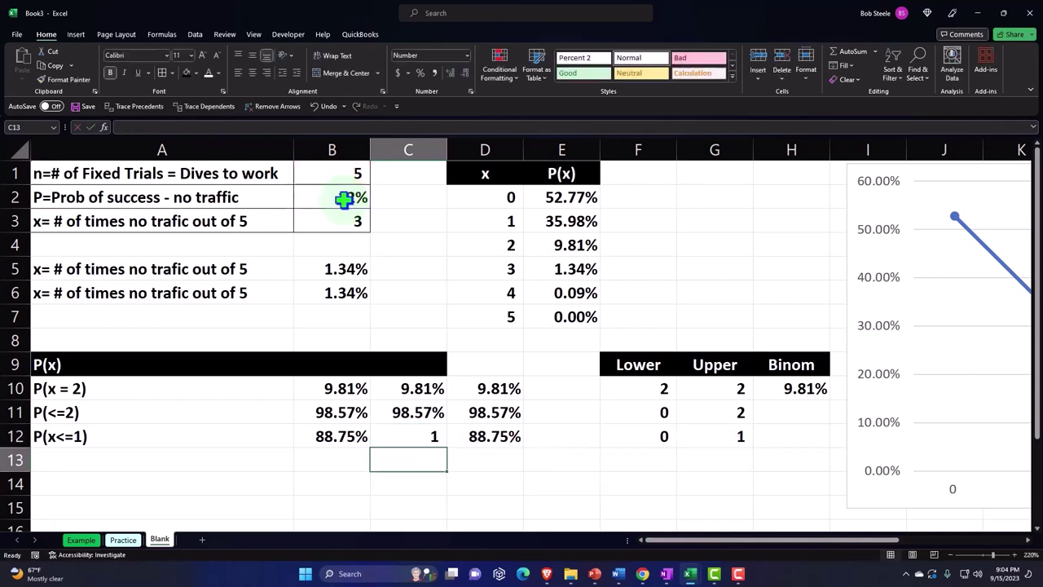
- Format the BINOM.DIST result in C12 as a percentage with two decimal places
key(Up)
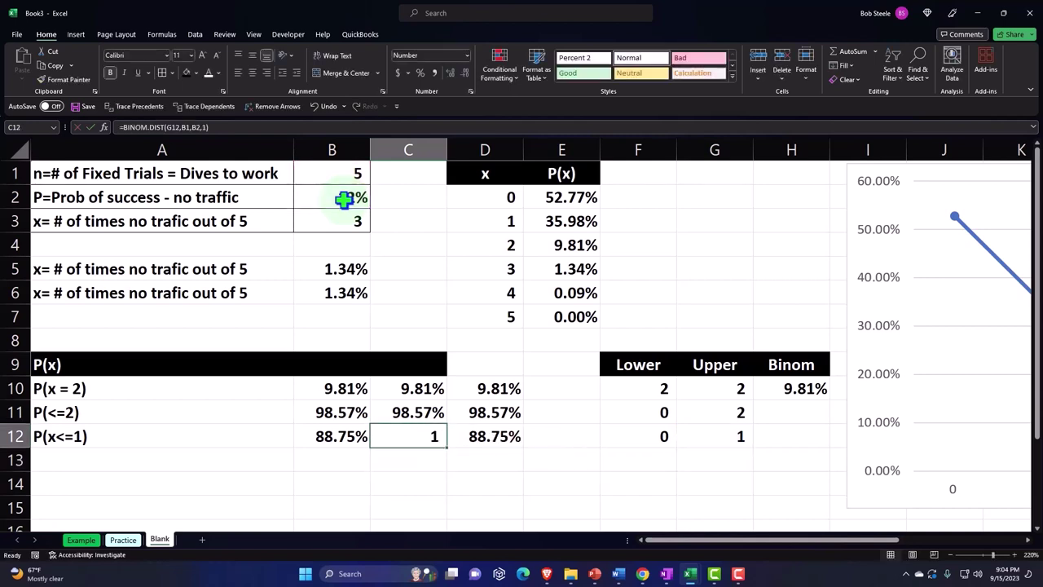
click(419, 72)
click(449, 73)
click(451, 72)
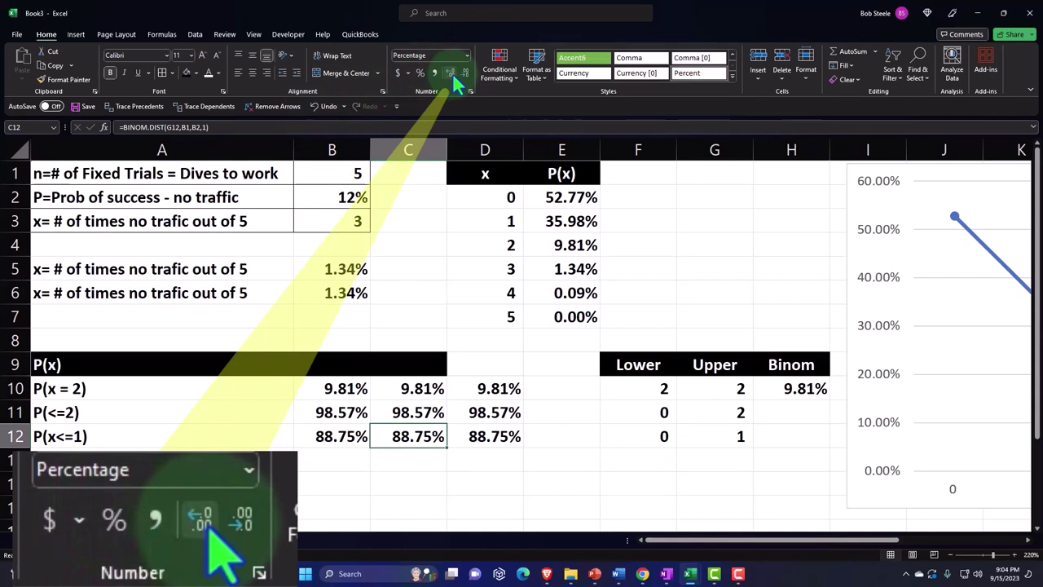
- Enter the label P(x>=2) in A13, below the P(x<=1) row
key(Down)
key(Home)
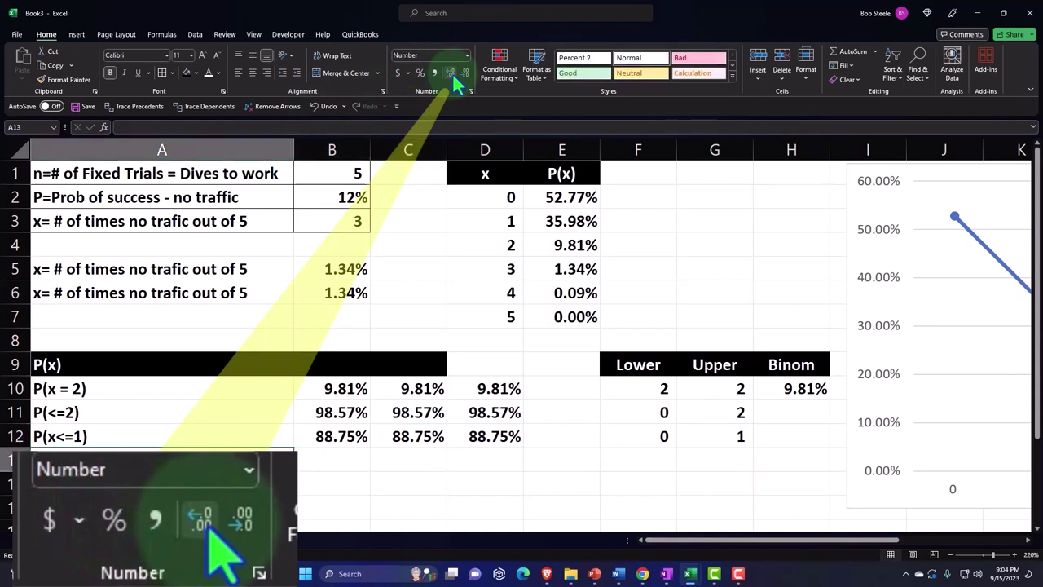
text(P)
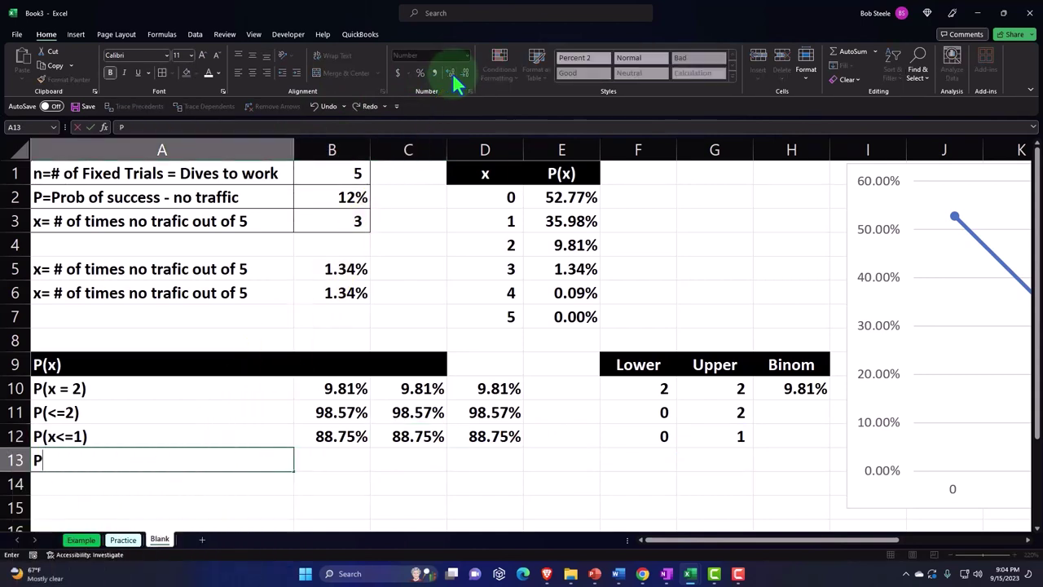
text((x>=2))
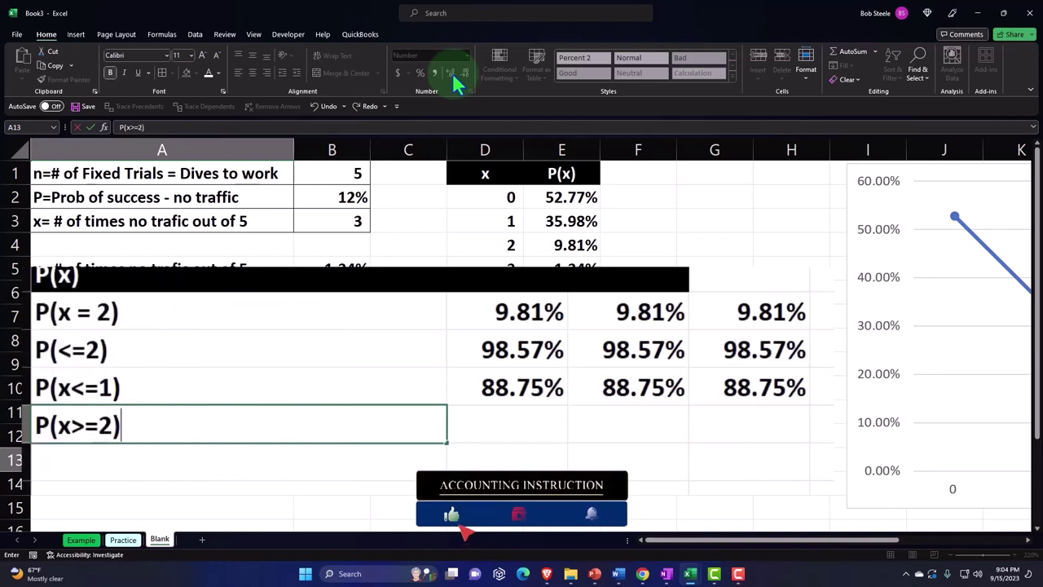
key(Return)
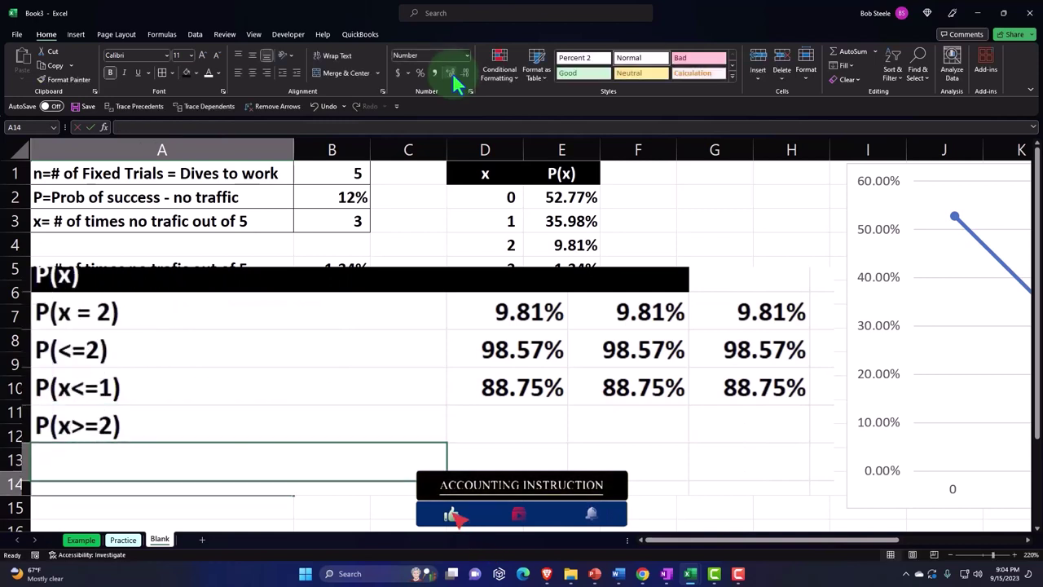
- Enter the bounds for P(x>=2): Upper 5 in G13 and Lower 2 in F13
key(Right)
key(Right)
key(Right)
key(Right)
key(Right)
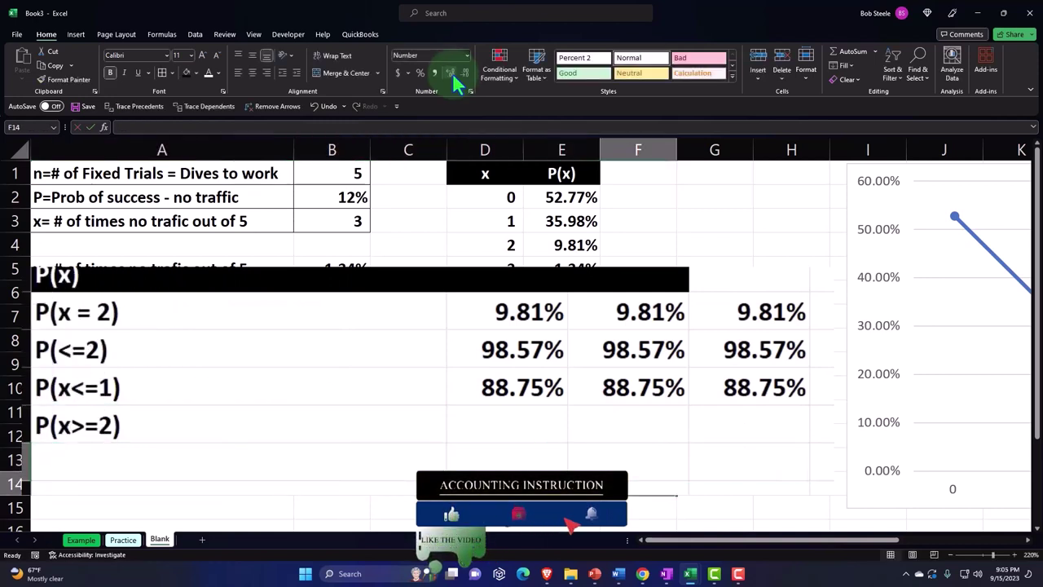
key(Up)
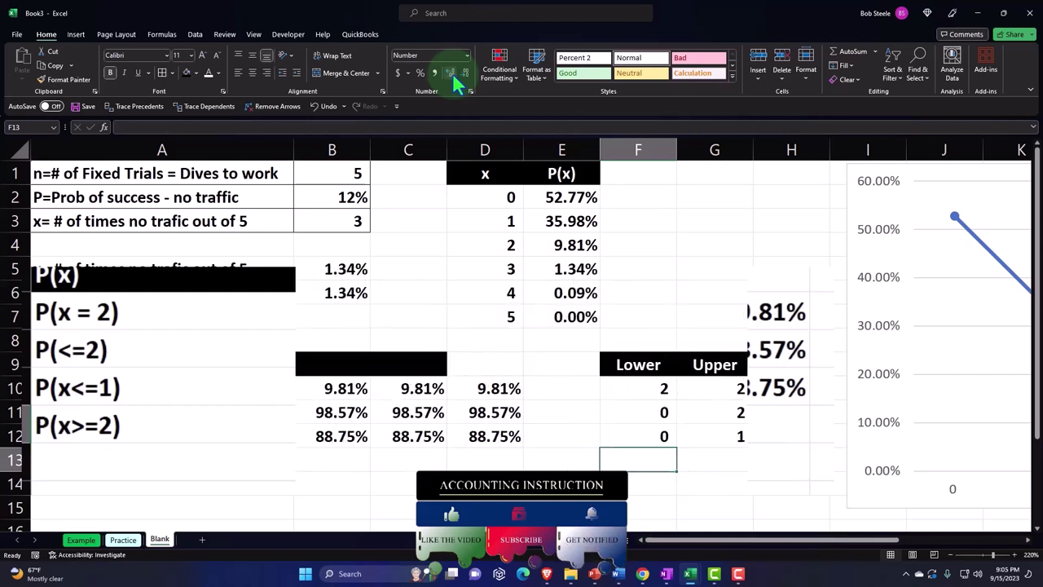
key(Right)
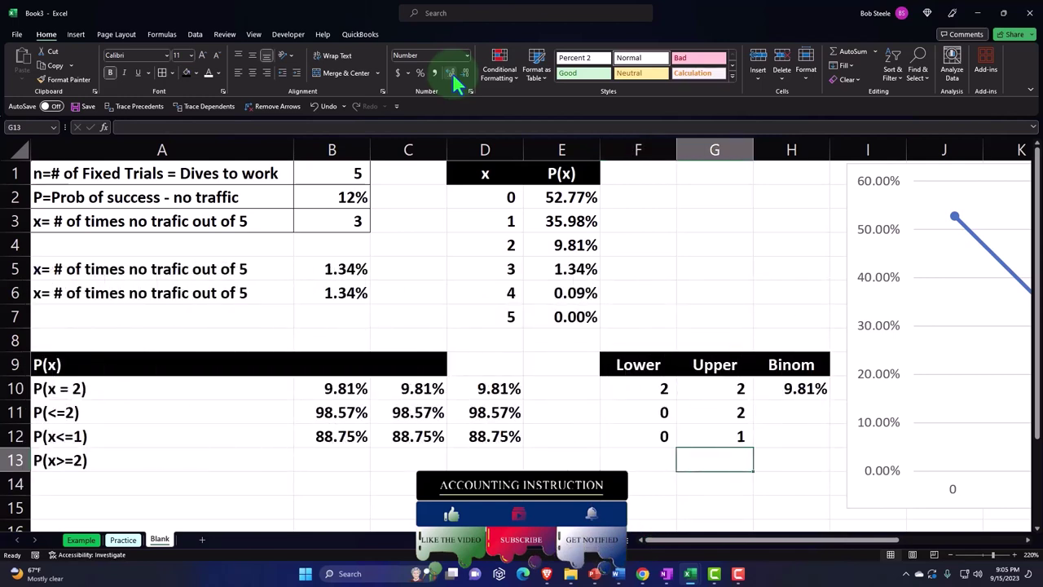
text(5)
key(Return)
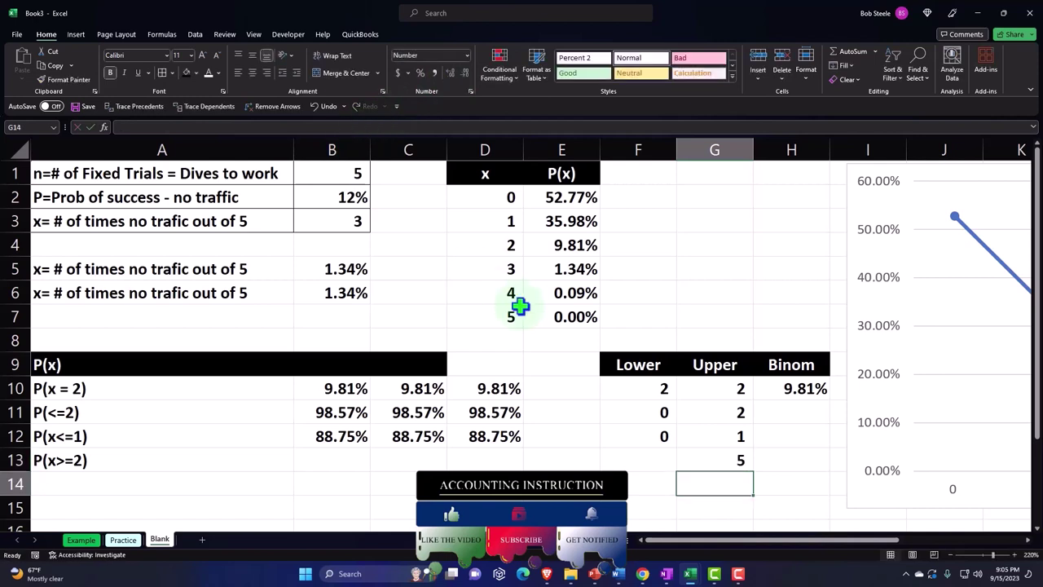
key(Up)
key(Left)
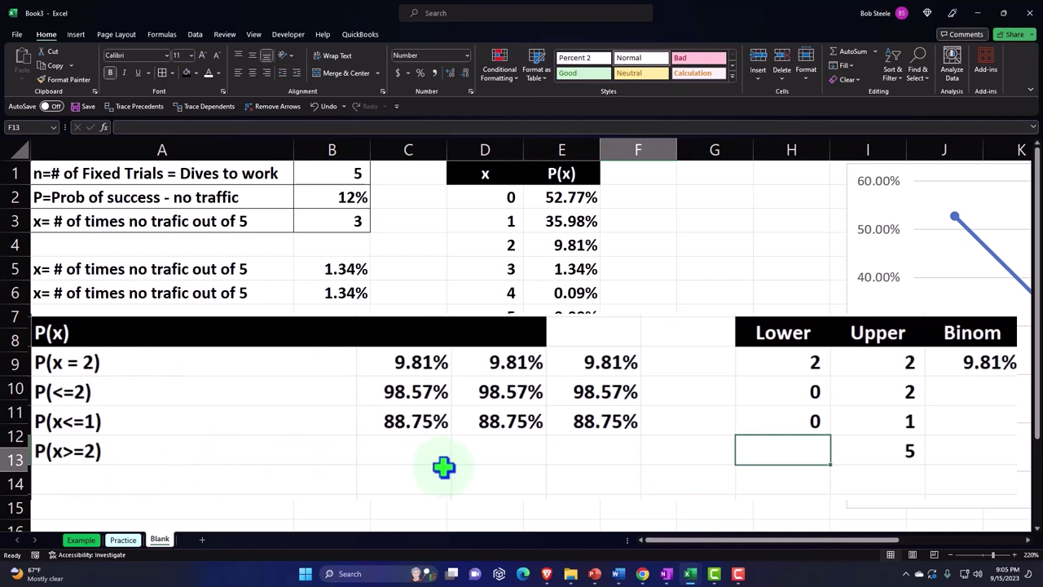
text(2)
key(Return)
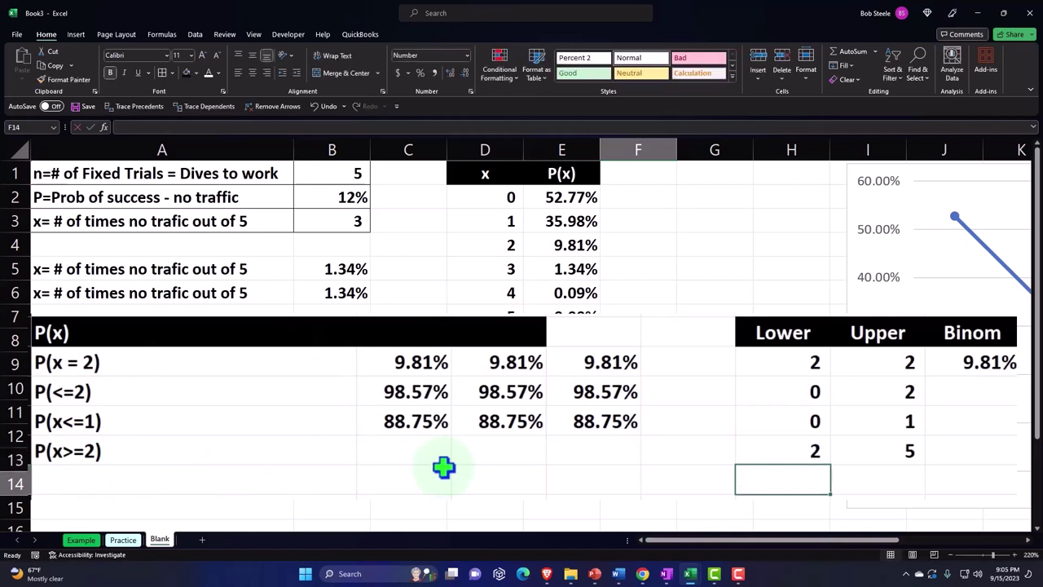
- Calculate P(x>=2) in D13 by summing the P(x) table values with =SUM(E4:E7)
key(Left)
key(Left)
key(Left)
key(Left)
key(Up)
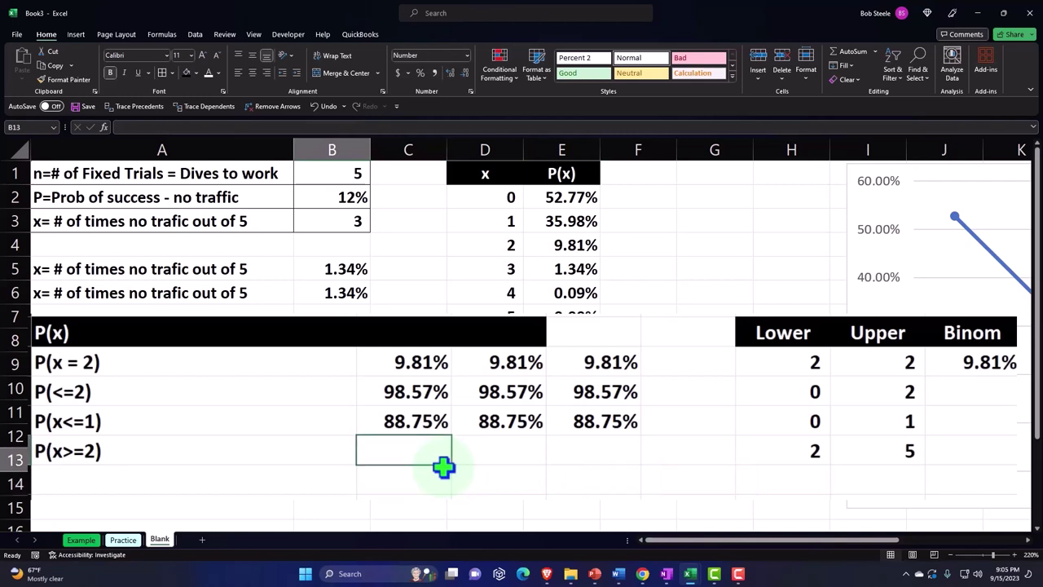
key(Right)
key(Right)
text(=sum()
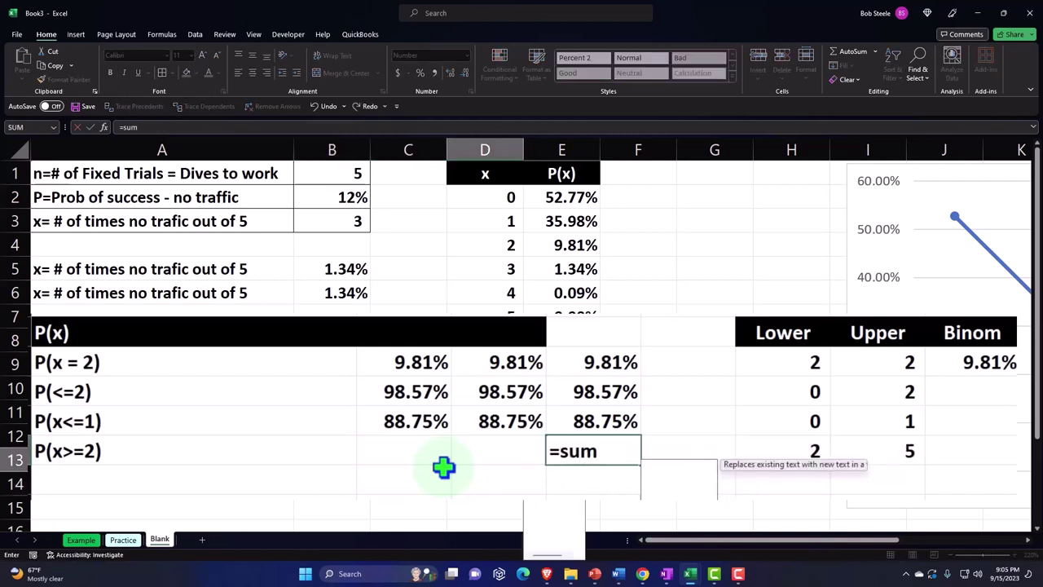
key(Up)
key(Up)
key(Up)
key(Up)
key(Up)
key(Up)
key(Up)
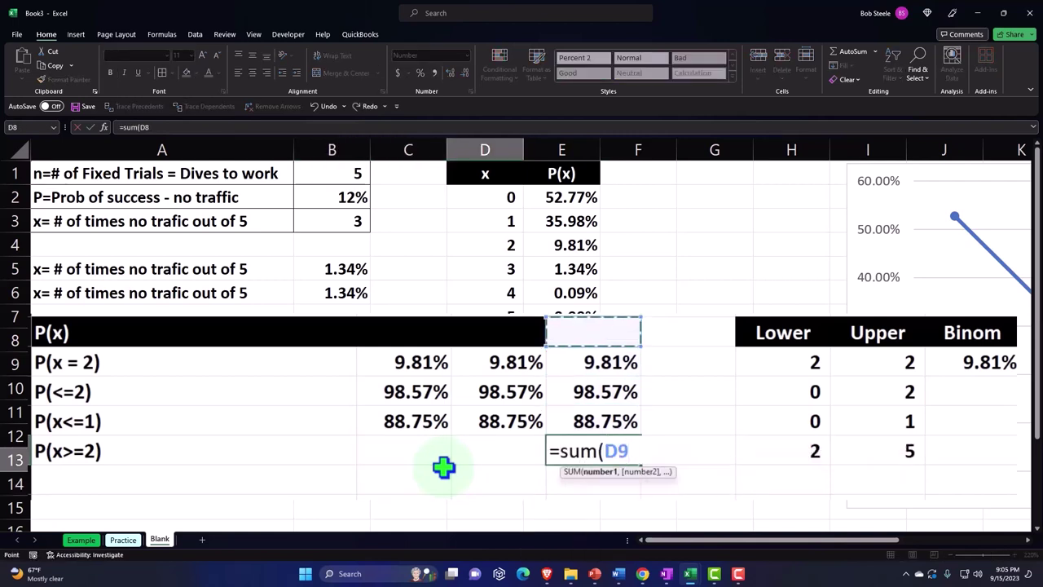
key(Up)
key(Up)
key(Right)
key(shift+Down)
key(shift+Down)
key(shift+Down)
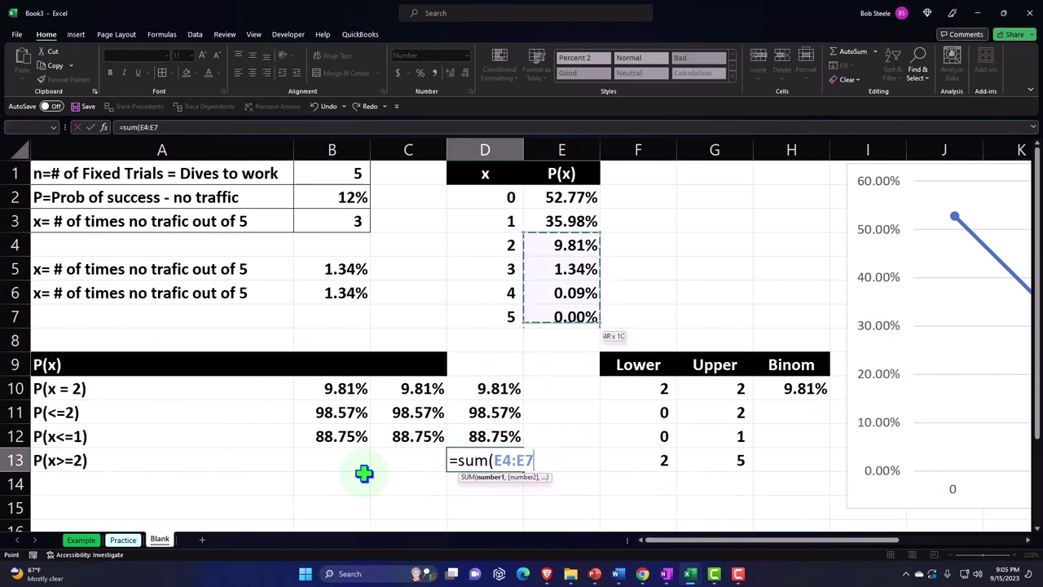
key(Return)
- Format the SUM result in D13 as a percentage with two decimal places
key(Up)
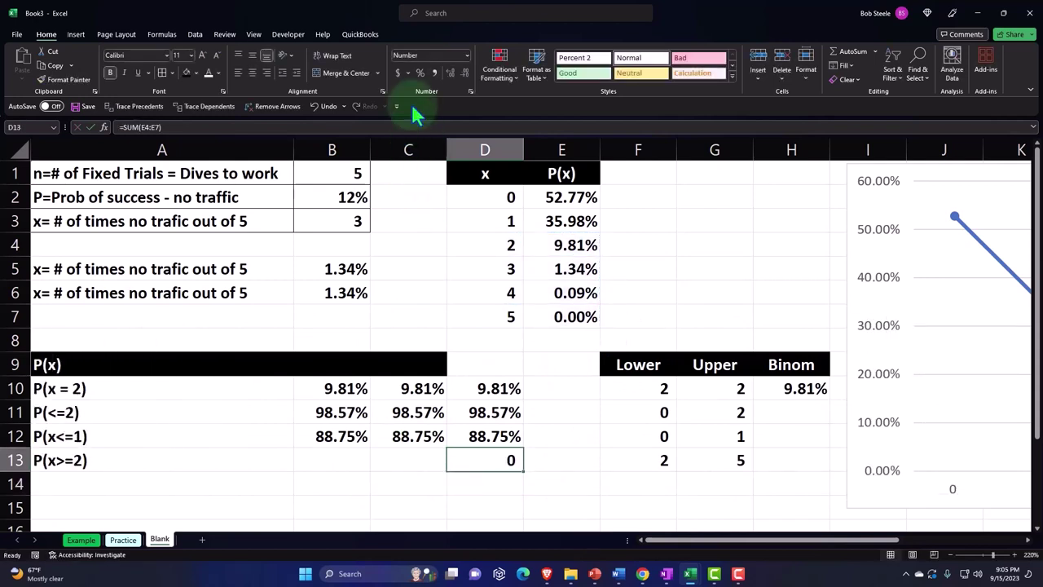
click(420, 72)
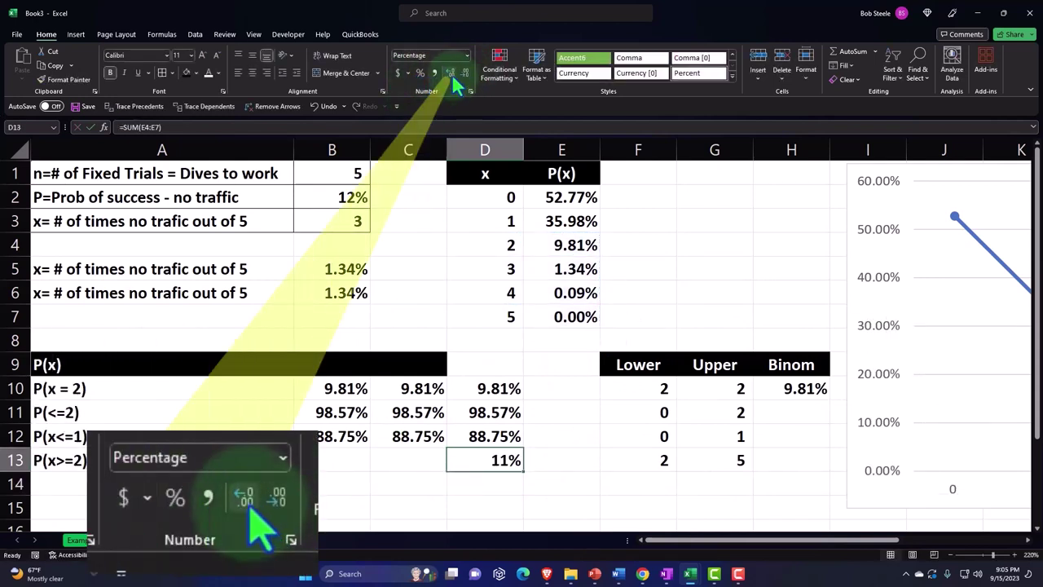
double_click(450, 73)
- Calculate P(x>=2) in B13 with the formula =BINOM.DIST.RANGE(B1,B2,F13,G13)
key(Left)
key(Left)
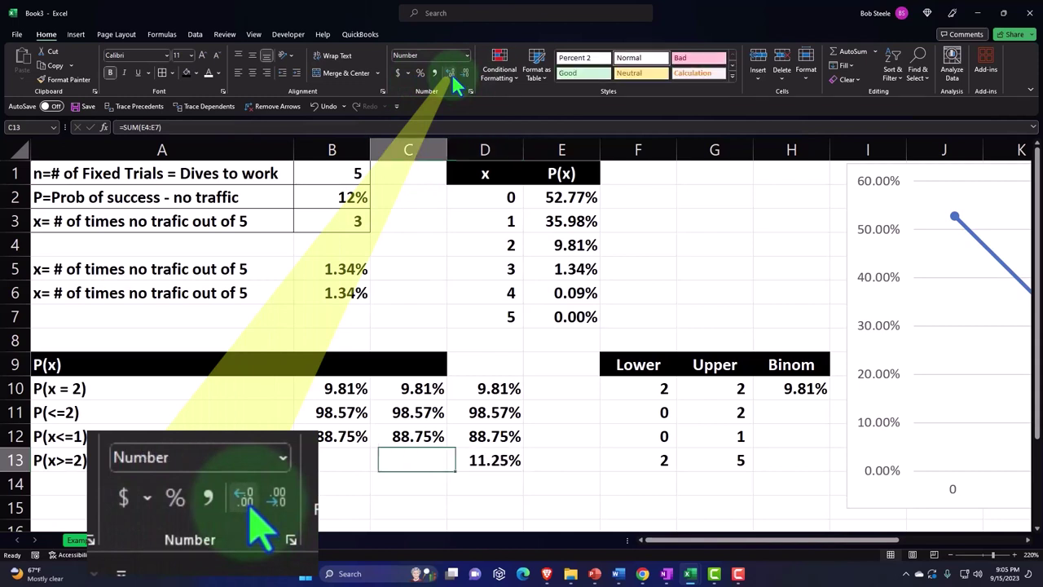
text(=binom)
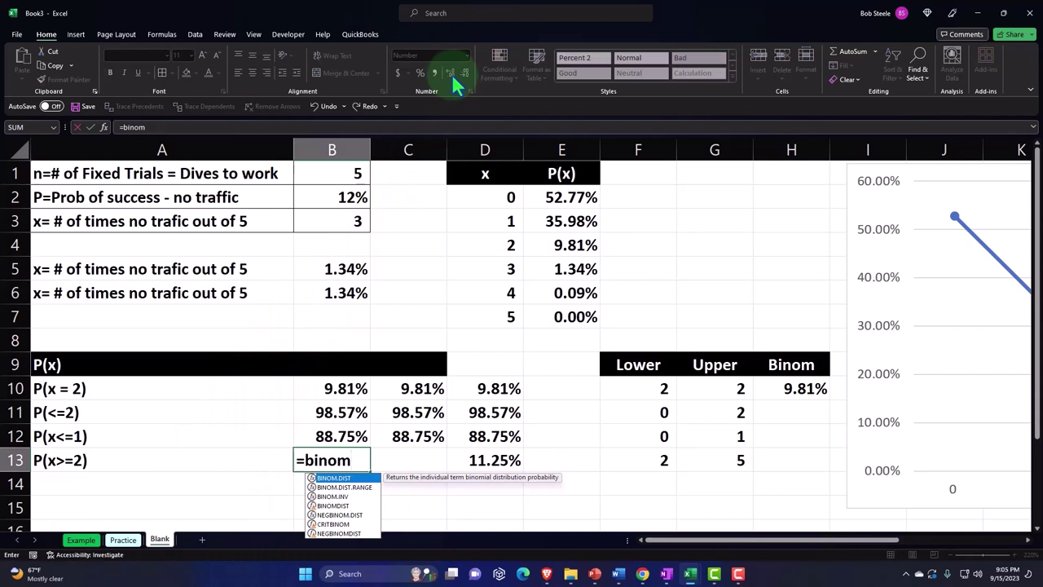
key(Down)
key(Tab)
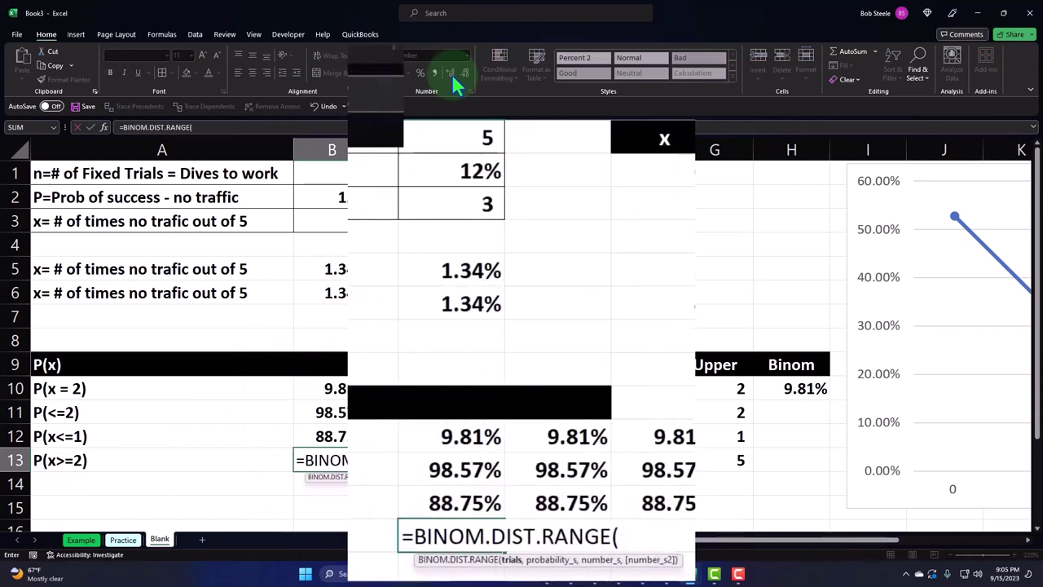
click(486, 139)
text(,)
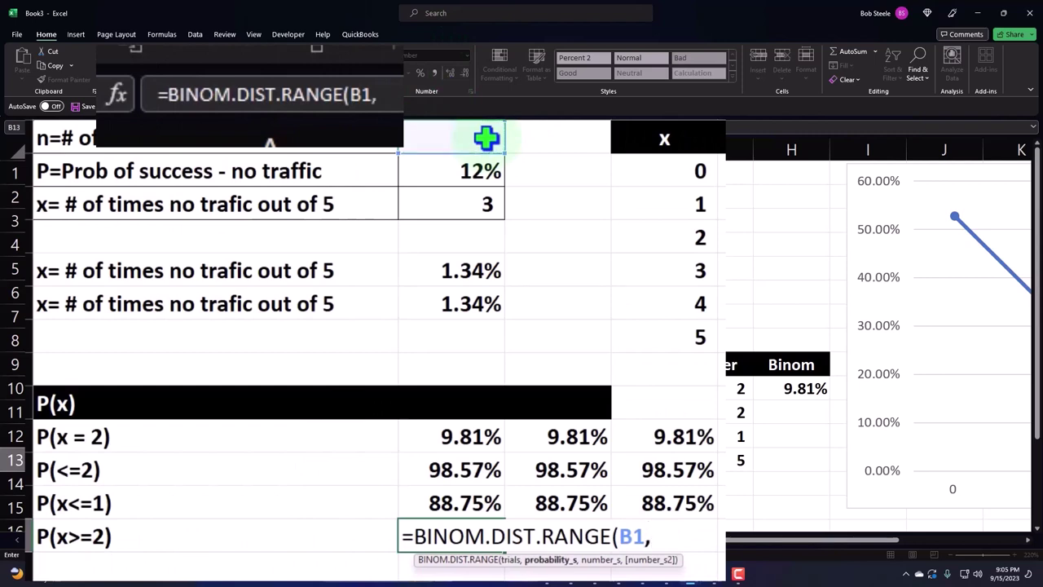
click(473, 181)
text(,)
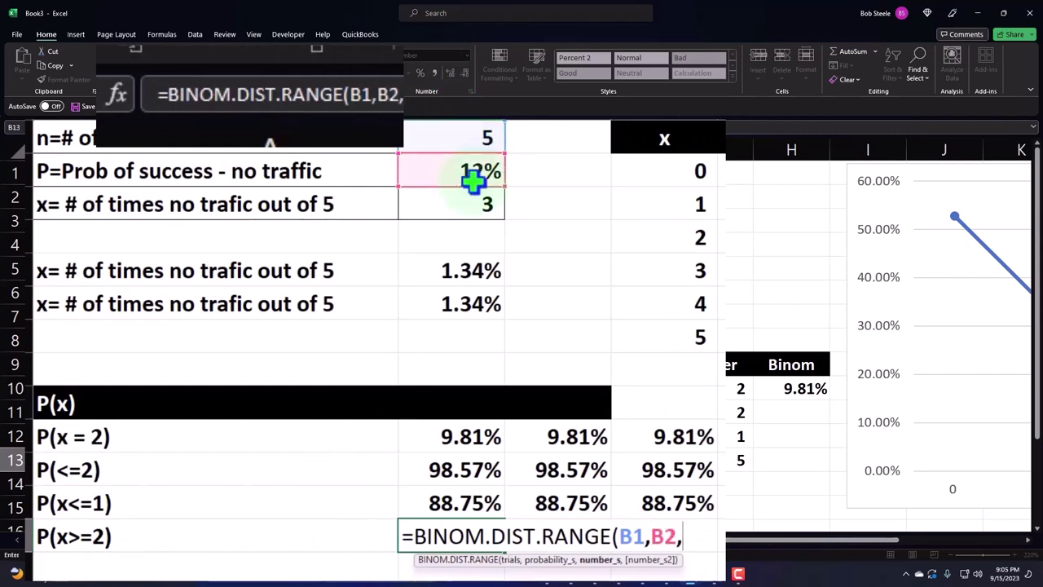
click(645, 457)
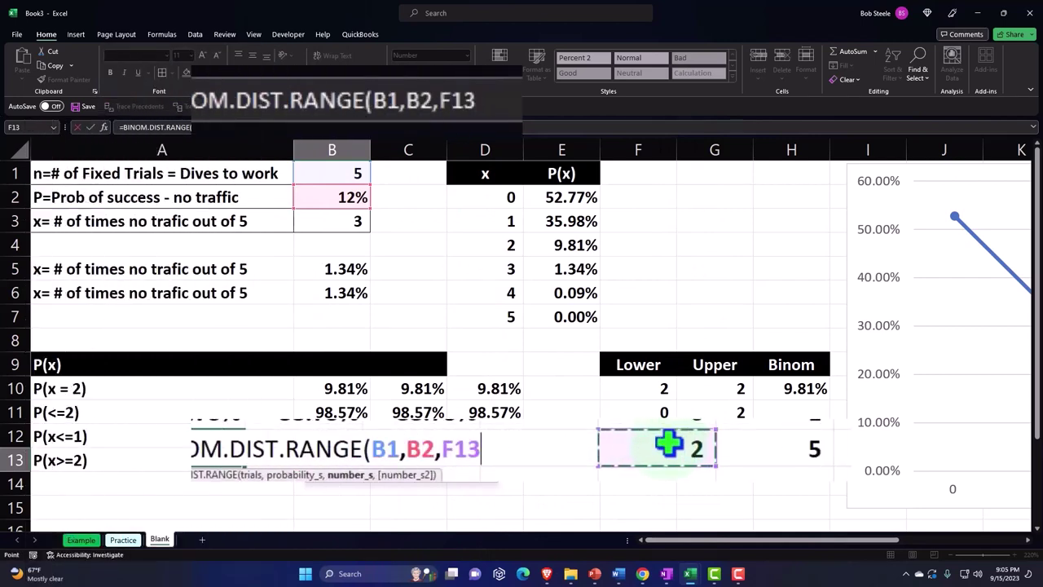
text(,)
click(755, 448)
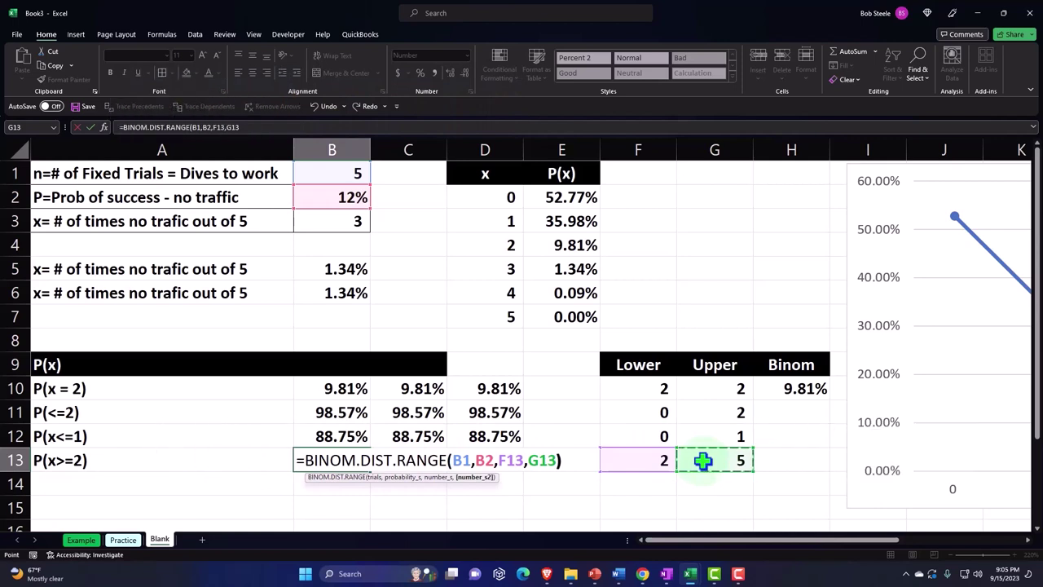
key(Return)
- Format the BINOM.DIST.RANGE result in B13 as a percentage with two decimal places
key(Up)
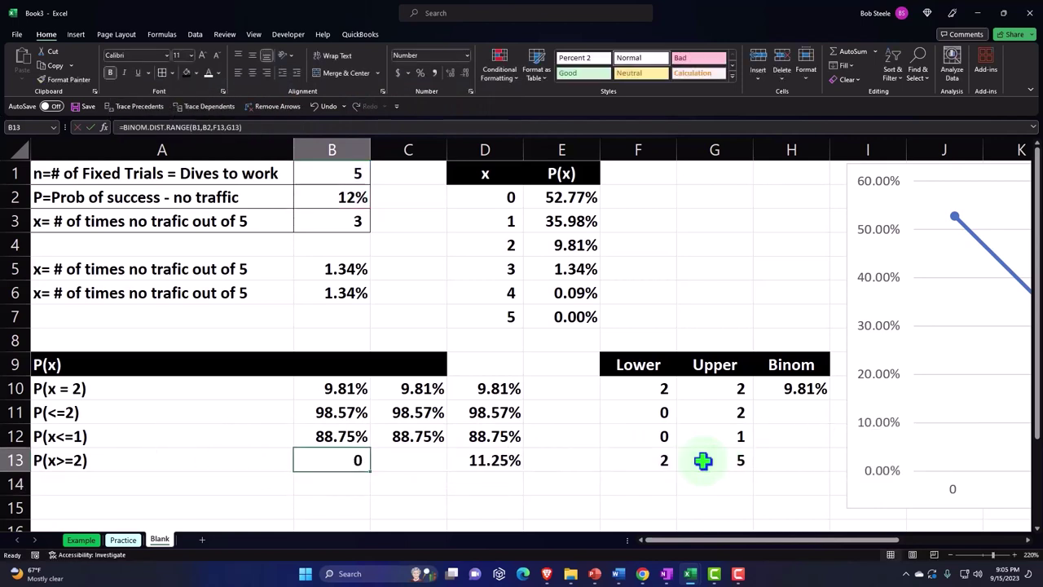
click(420, 72)
click(449, 72)
click(450, 73)
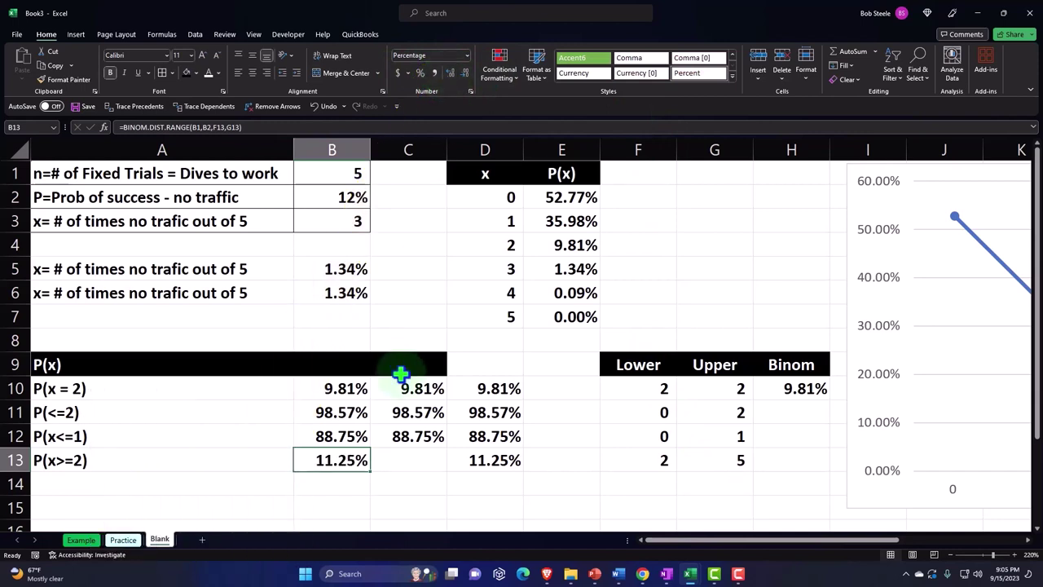
- Examine the P(x) table values for x = 0 to 1 against those running up to x = 5
click(419, 456)
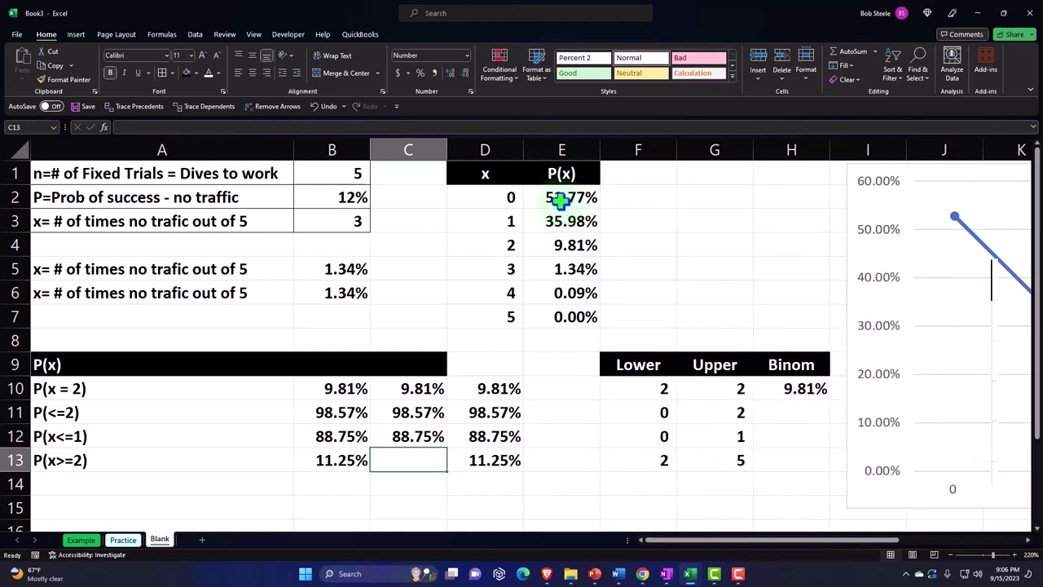
mouse_move(561, 207)
mouse_down()
mouse_move(561, 314)
mouse_move(559, 203)
mouse_move(559, 218)
mouse_up()
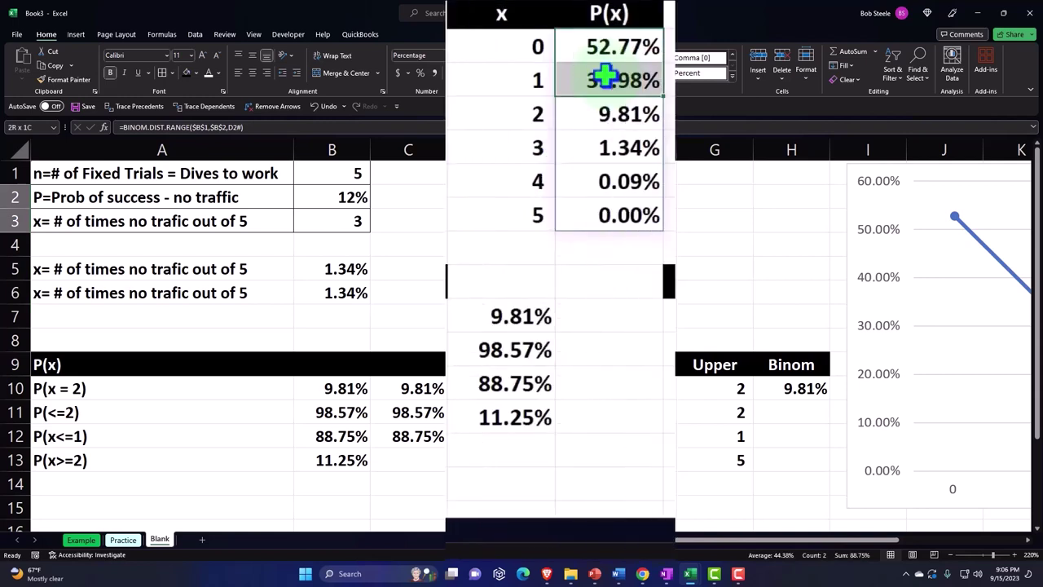
drag(604, 76, 598, 215)
drag(595, 93, 552, 215)
- Begin the P(x>=2) formula in C13 with the cumulative term =BINOM.DIST(G13,B1,B2,1)
click(415, 457)
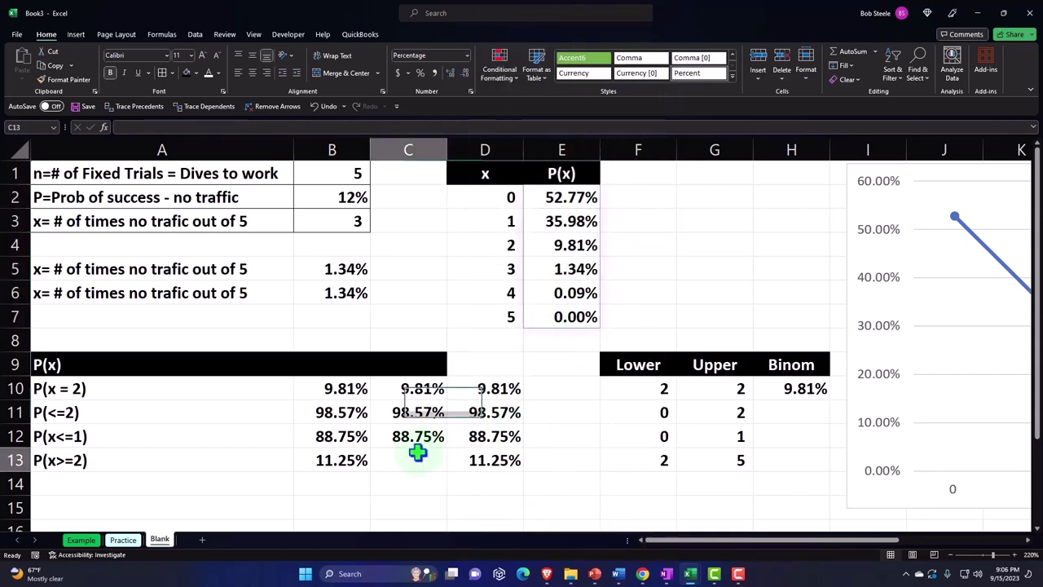
text(=)
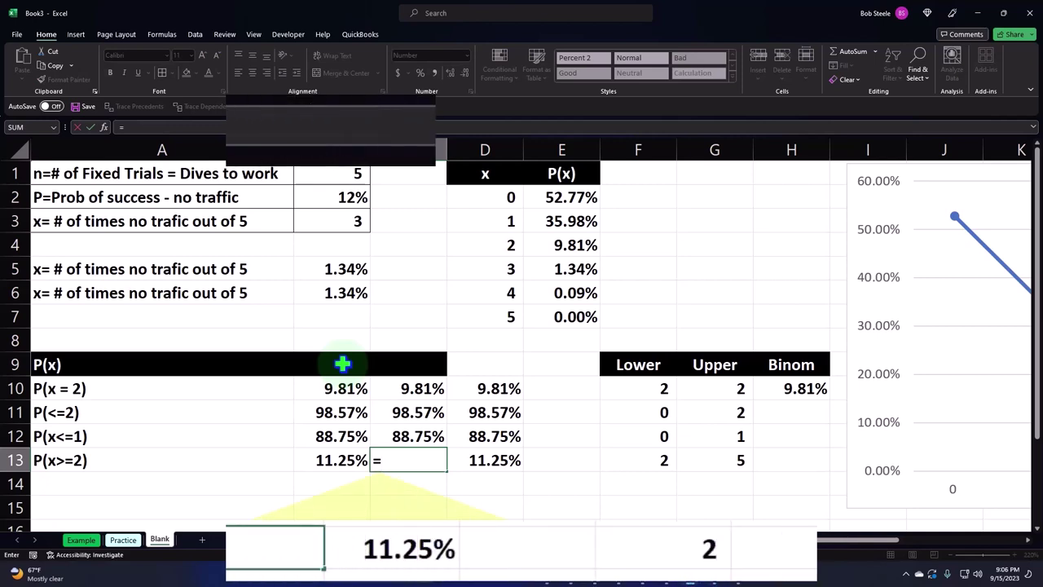
text(bino)
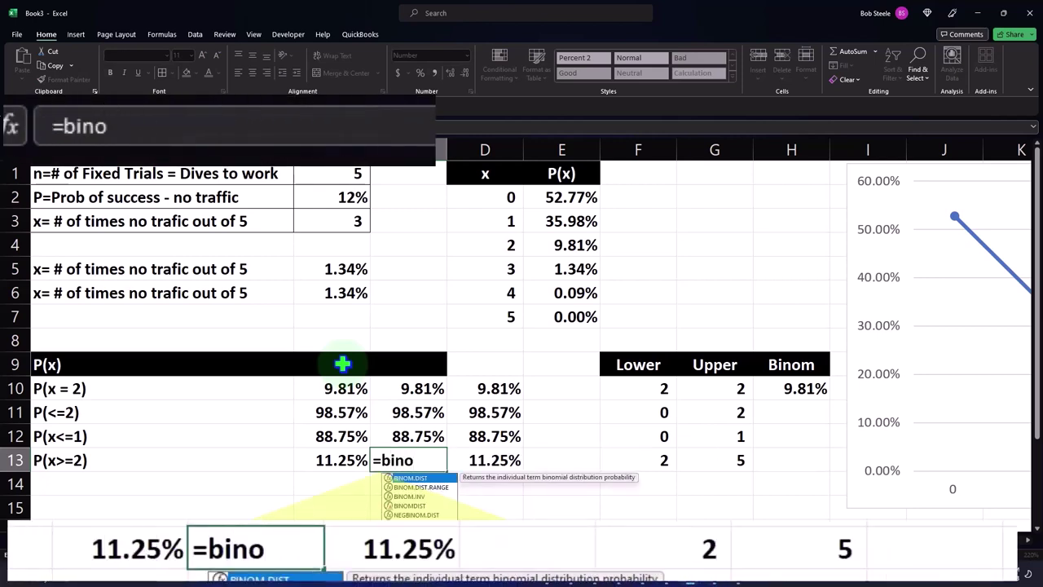
key(Tab)
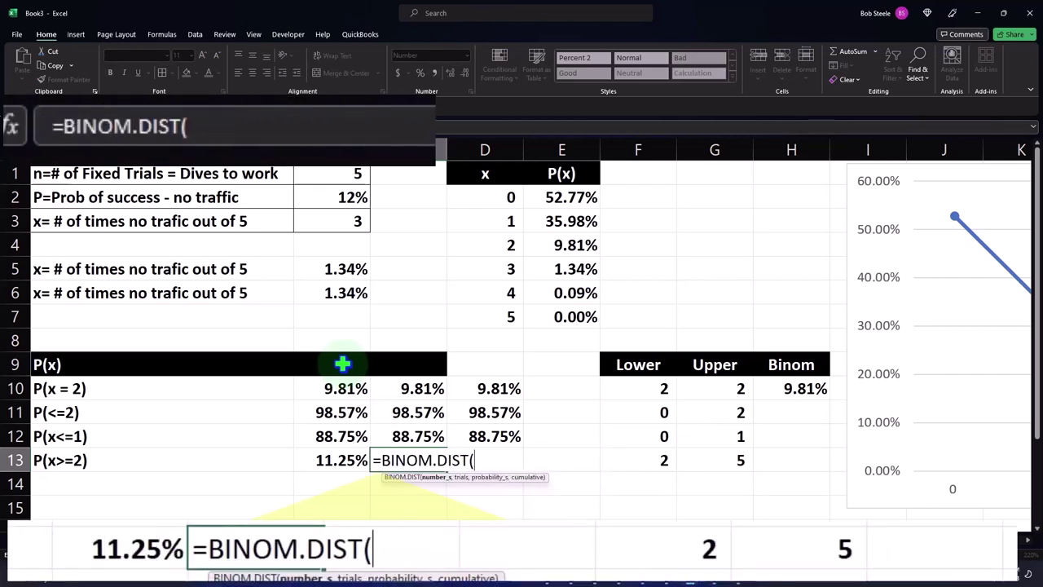
click(718, 461)
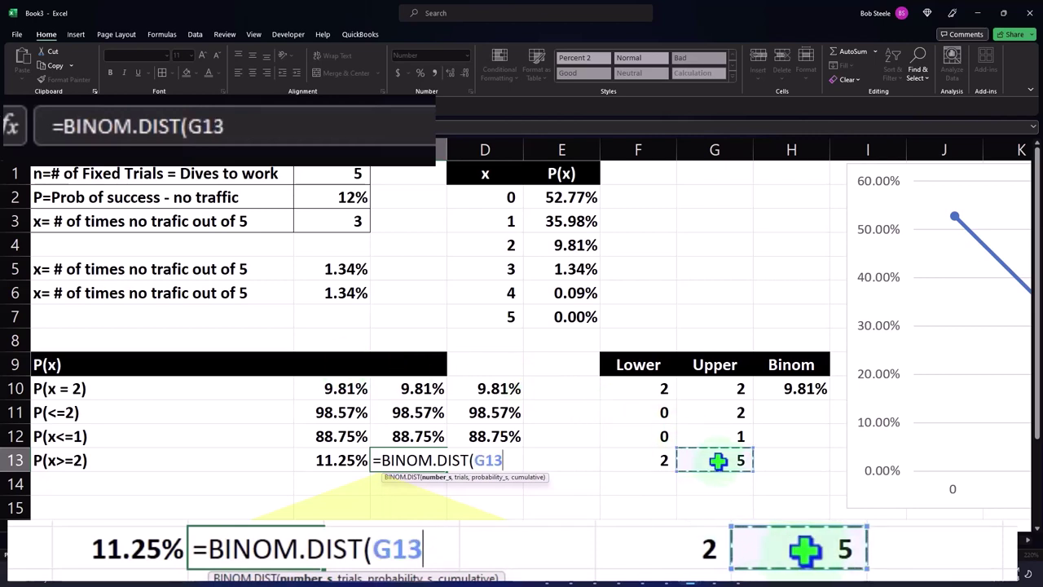
text(,)
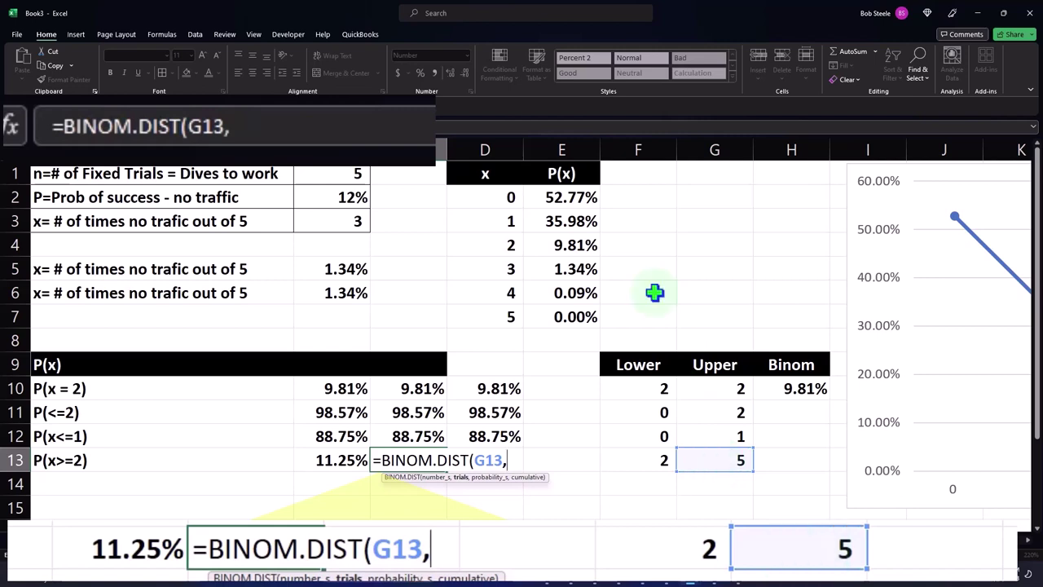
click(354, 176)
text(,)
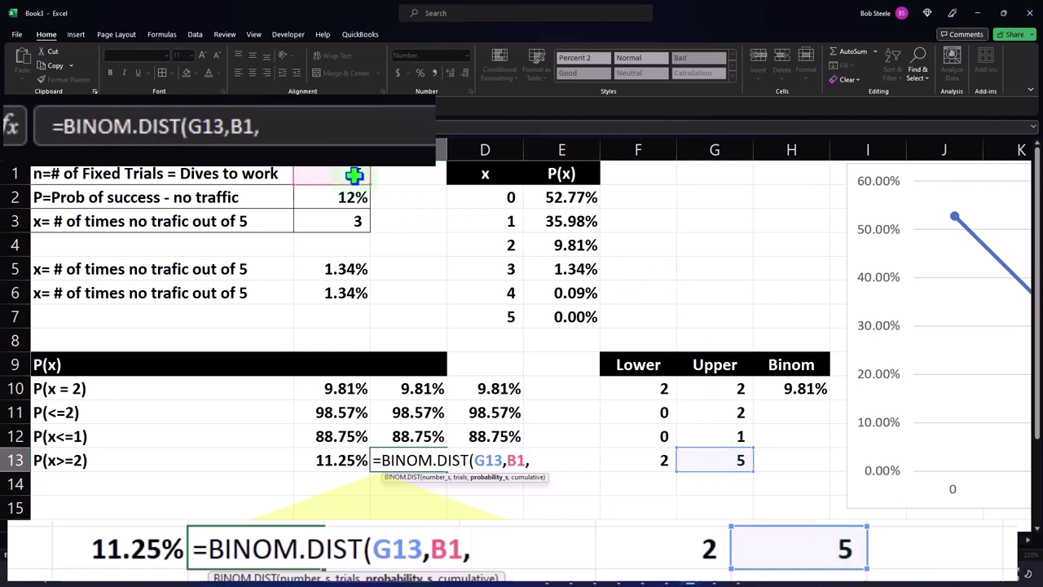
click(349, 192)
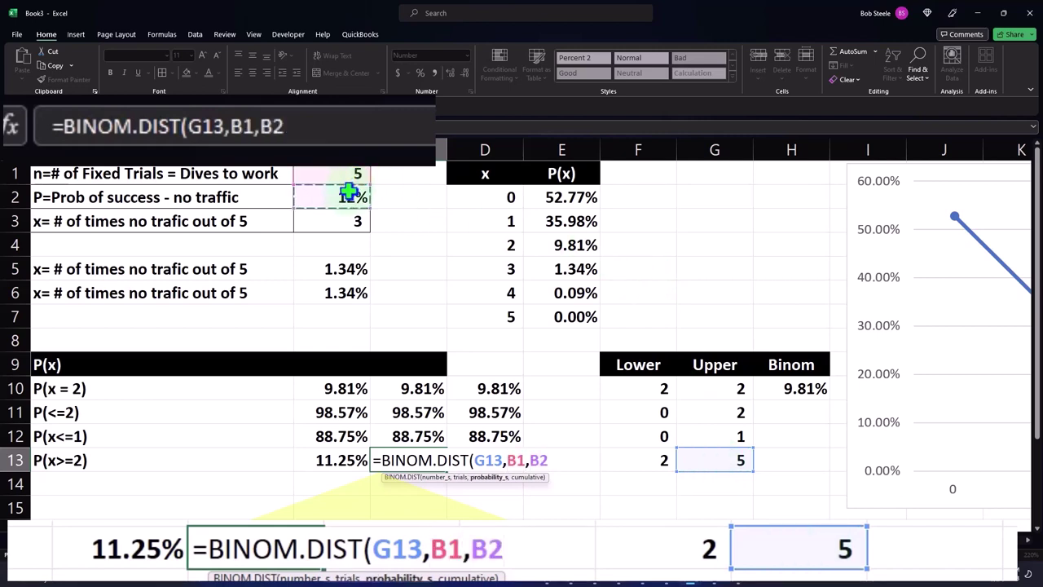
text(,)
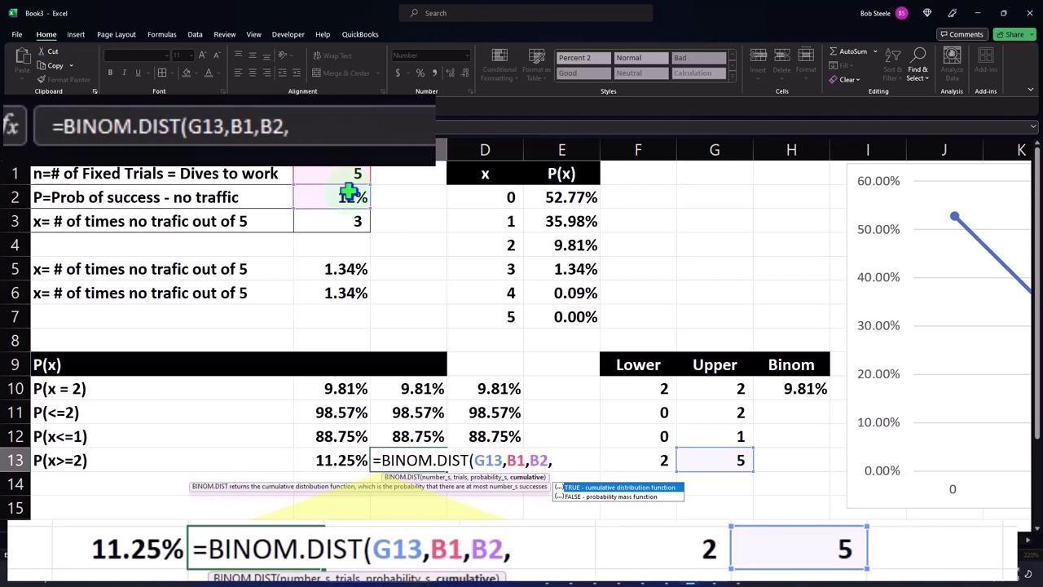
text(1))
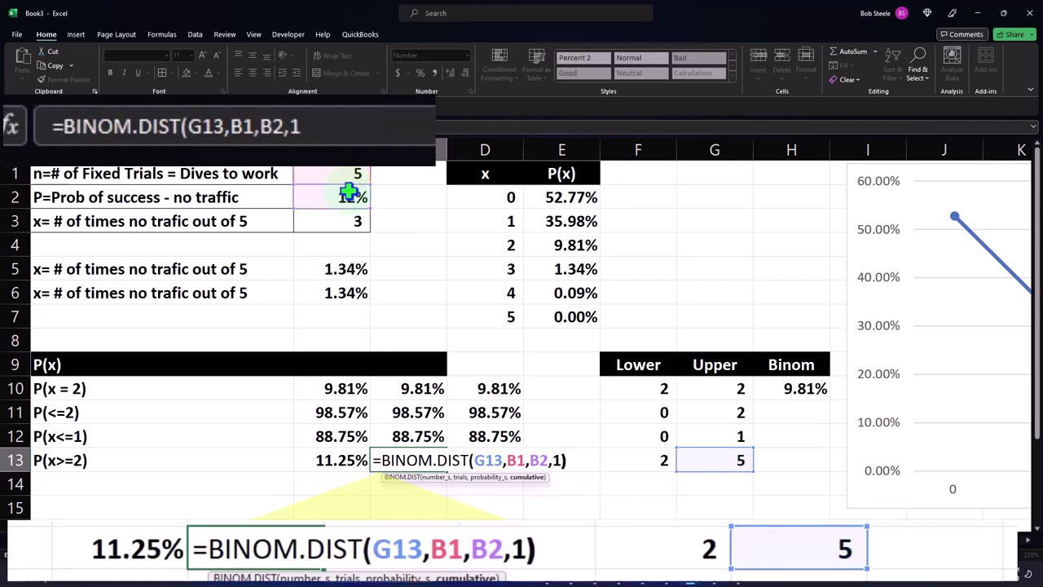
- Complete the P(x>=2) formula in C13 by subtracting the cumulative term BINOM.DIST(F13-1,B1,B2,1)
text(-)
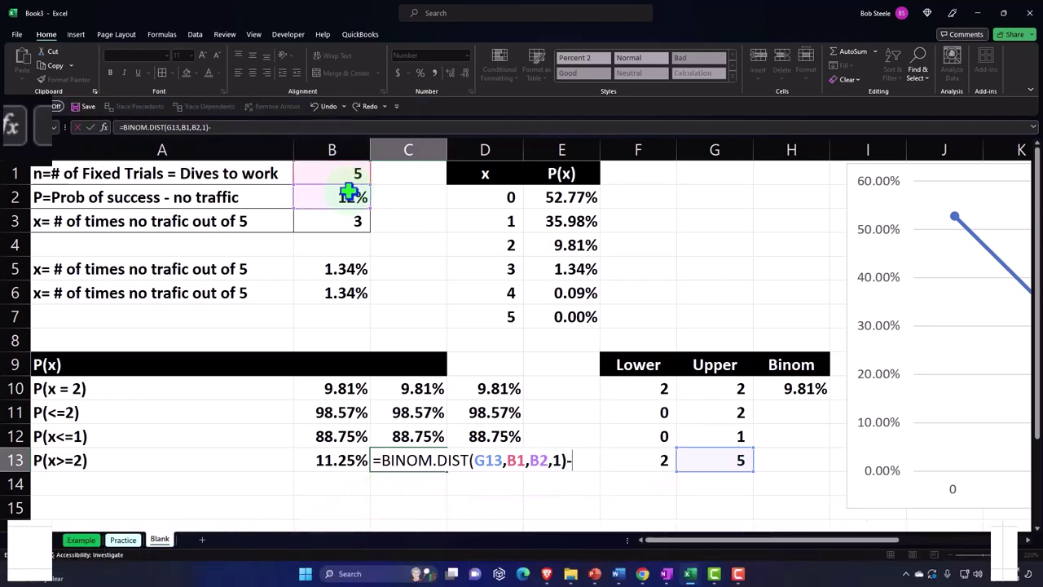
text(binom.)
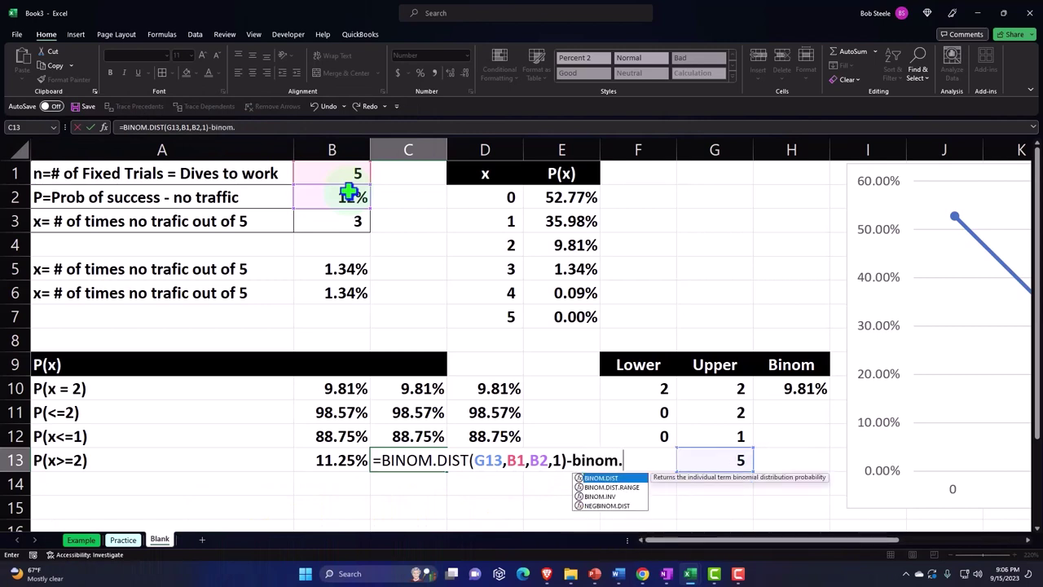
key(Tab)
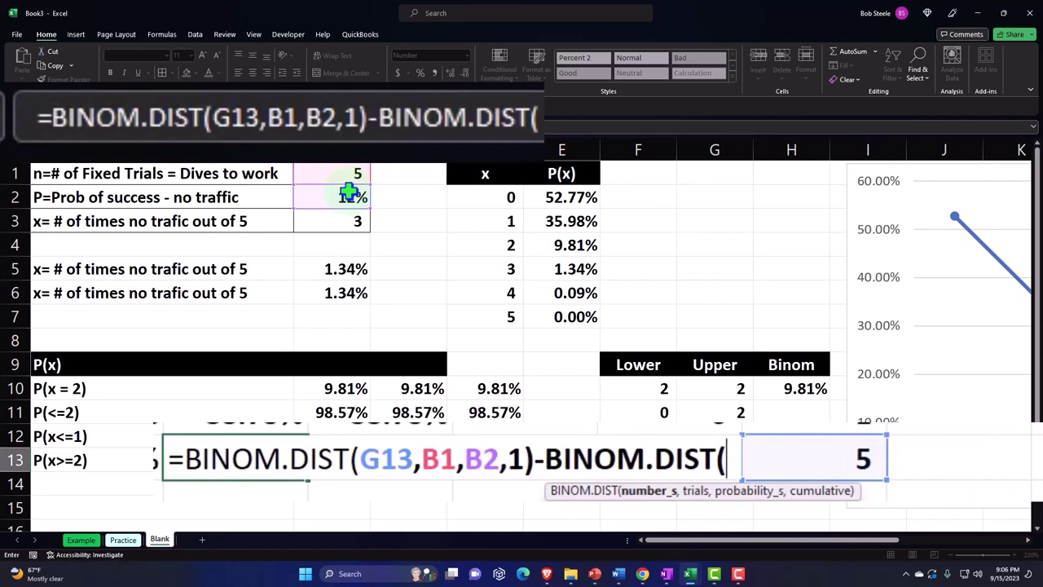
click(664, 423)
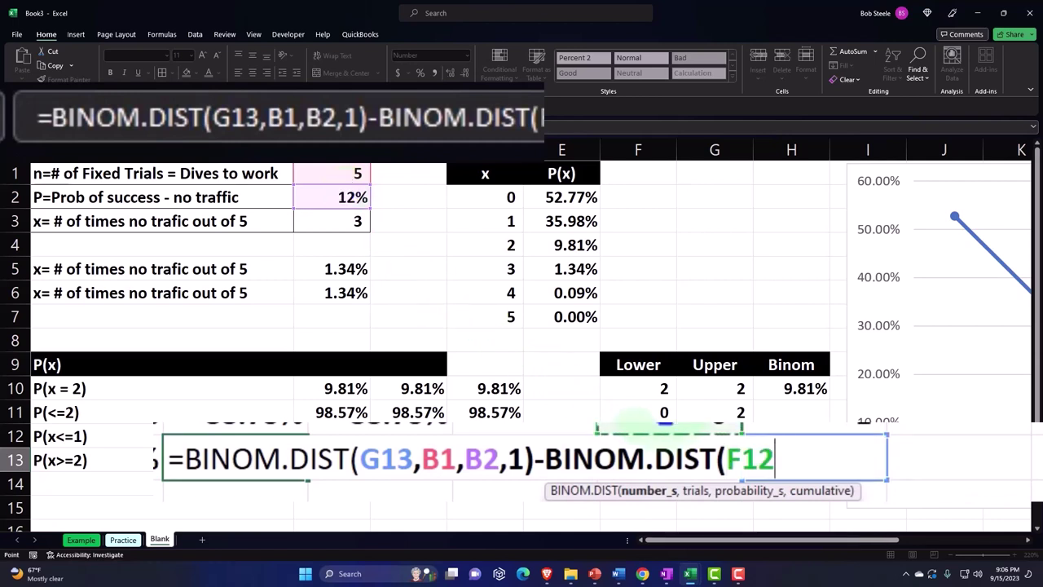
key(Down)
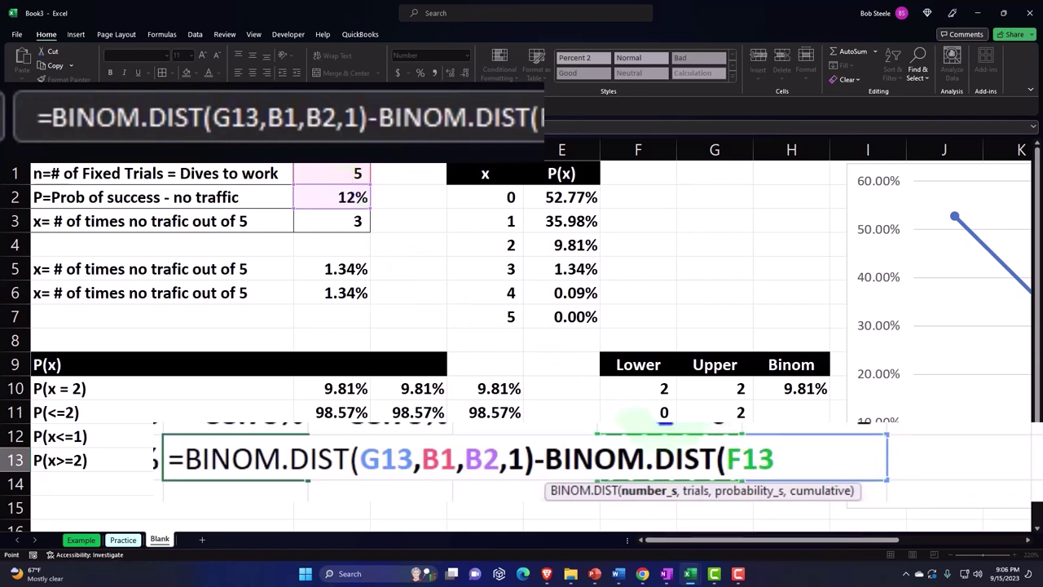
text(-1)
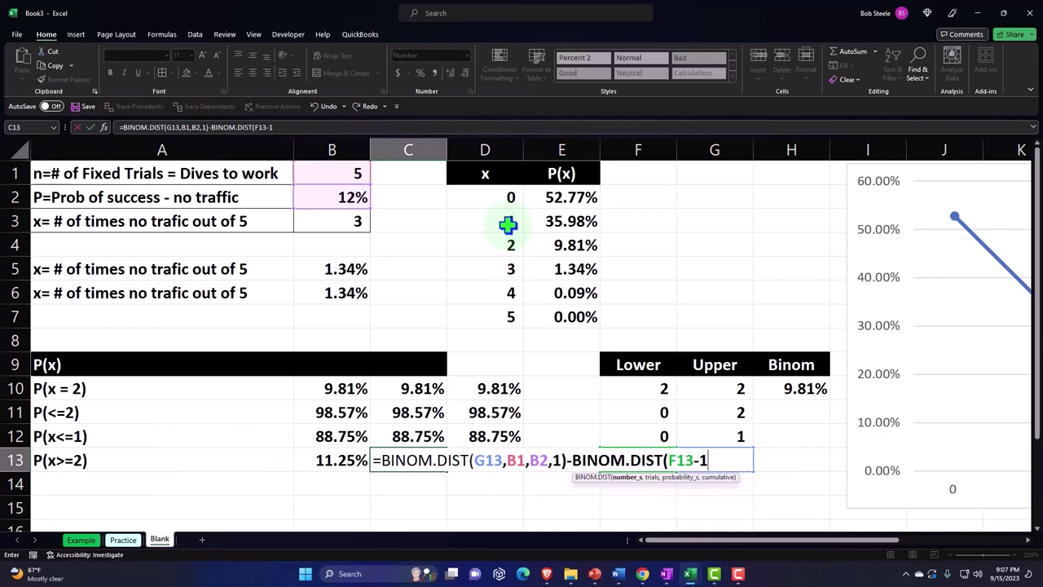
text(,)
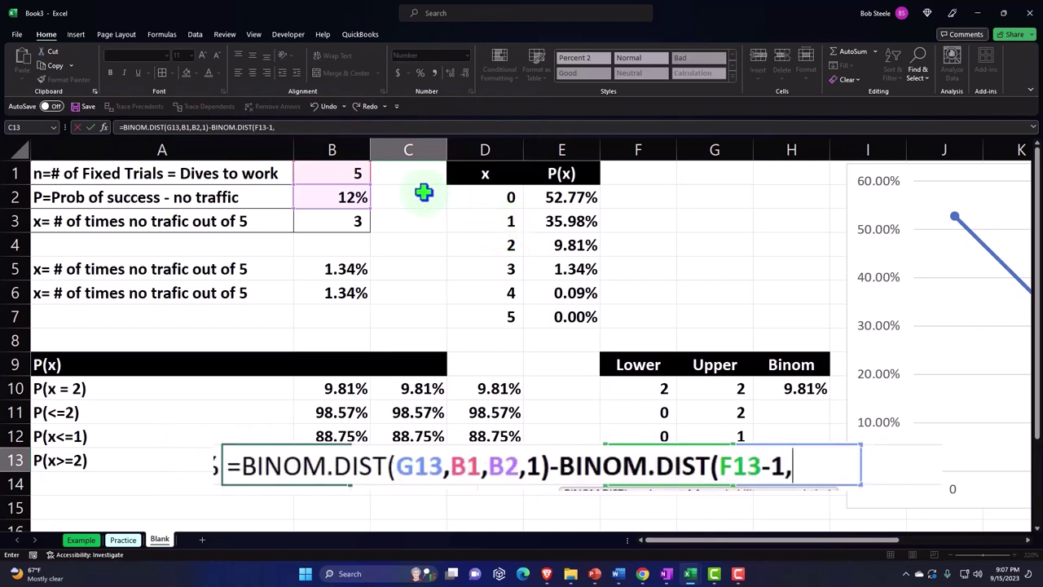
click(350, 173)
text(,)
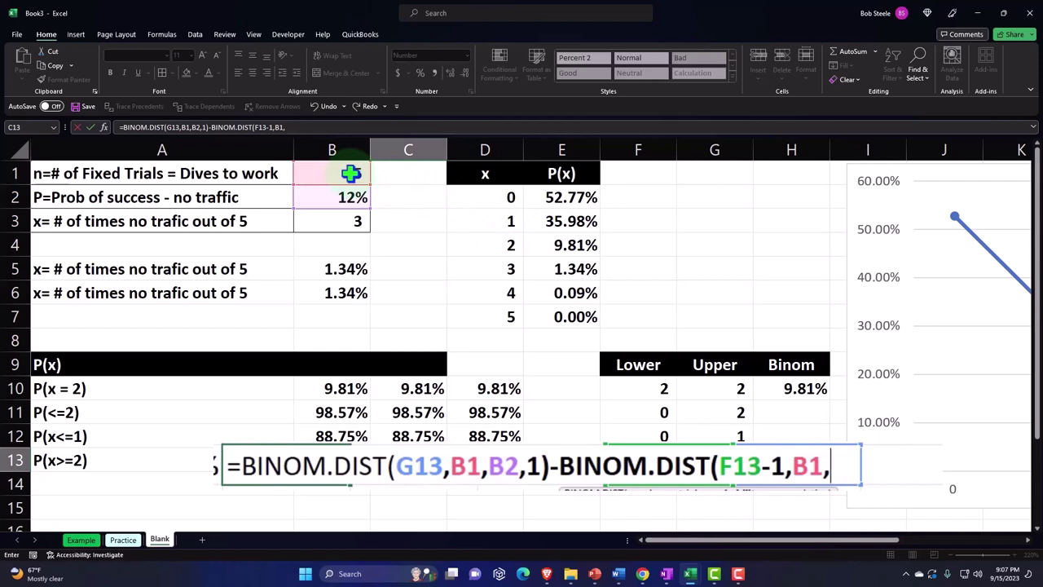
click(348, 193)
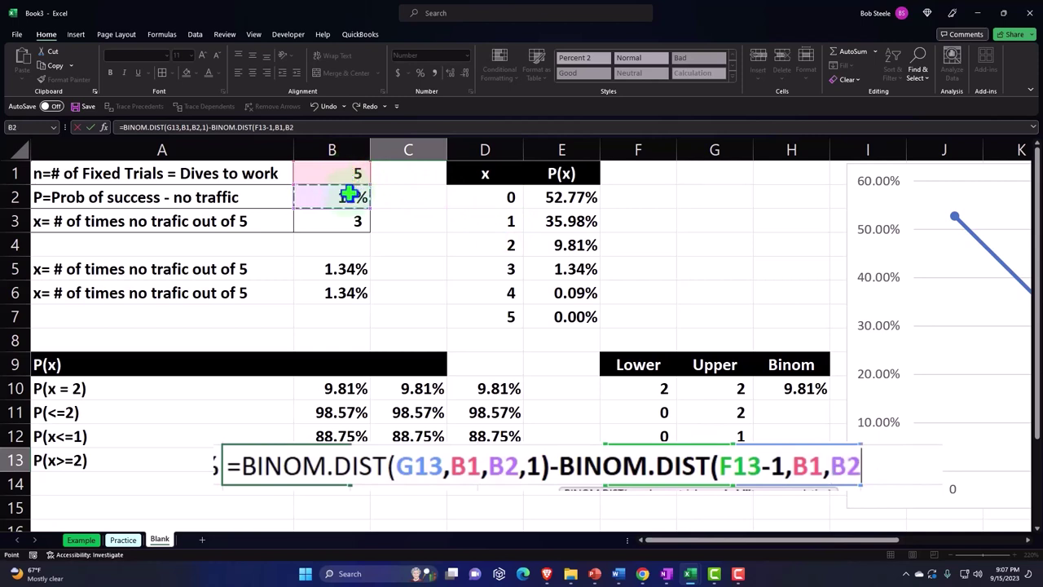
text(,)
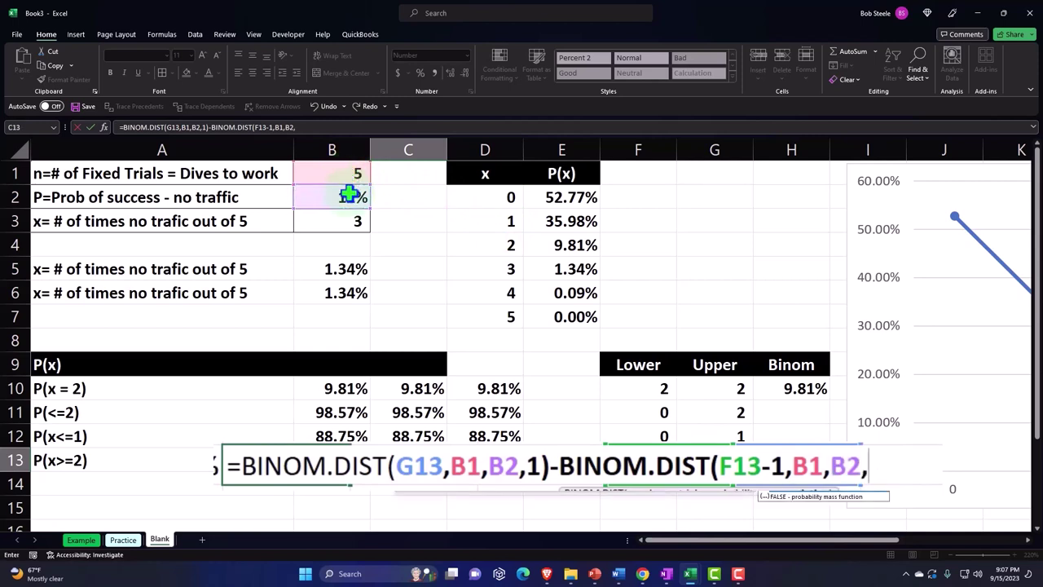
text(1))
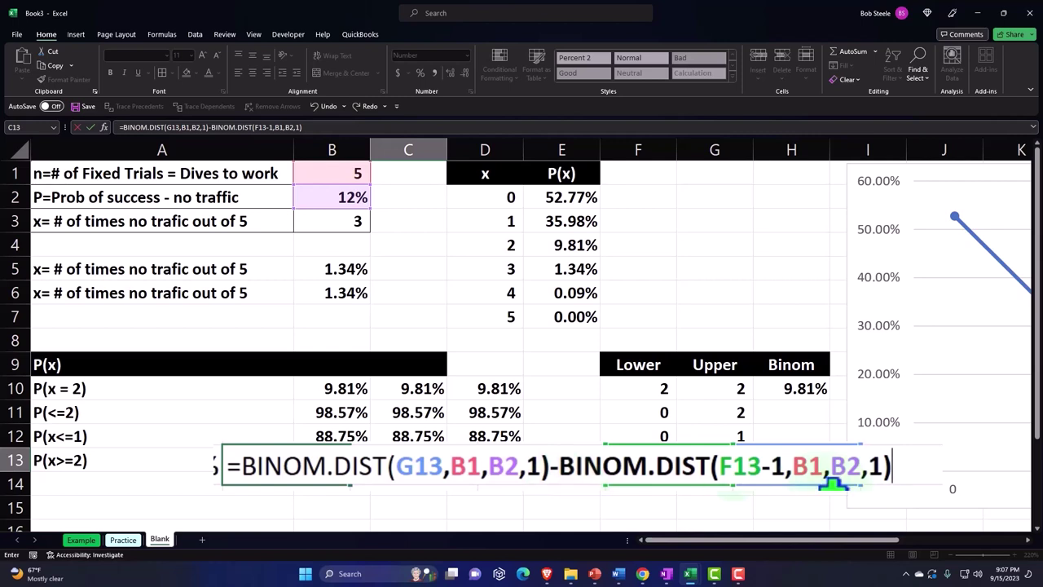
key(Return)
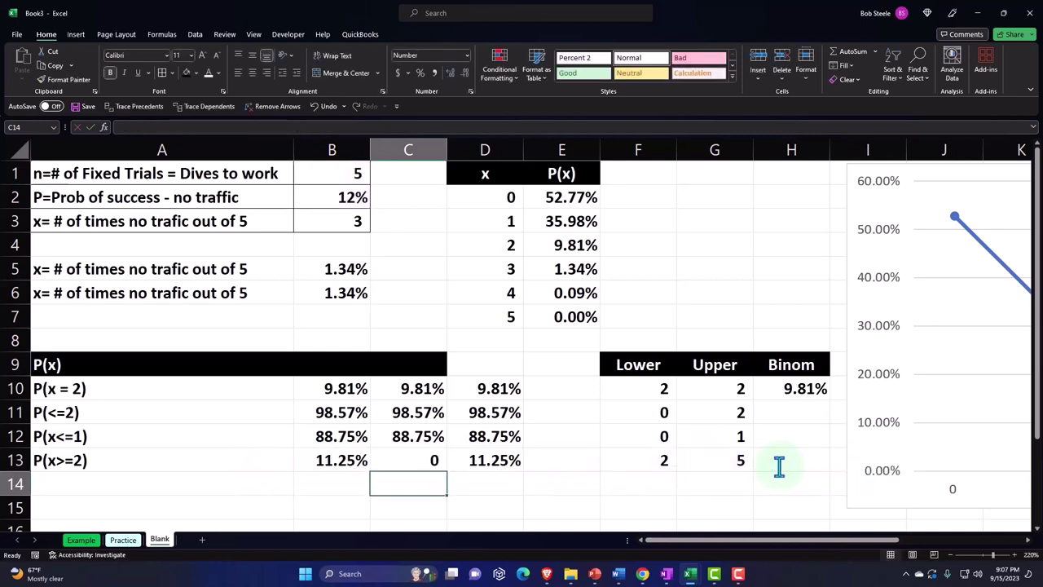
- Format the BINOM.DIST difference in C13 as a percentage with two decimal places
key(Up)
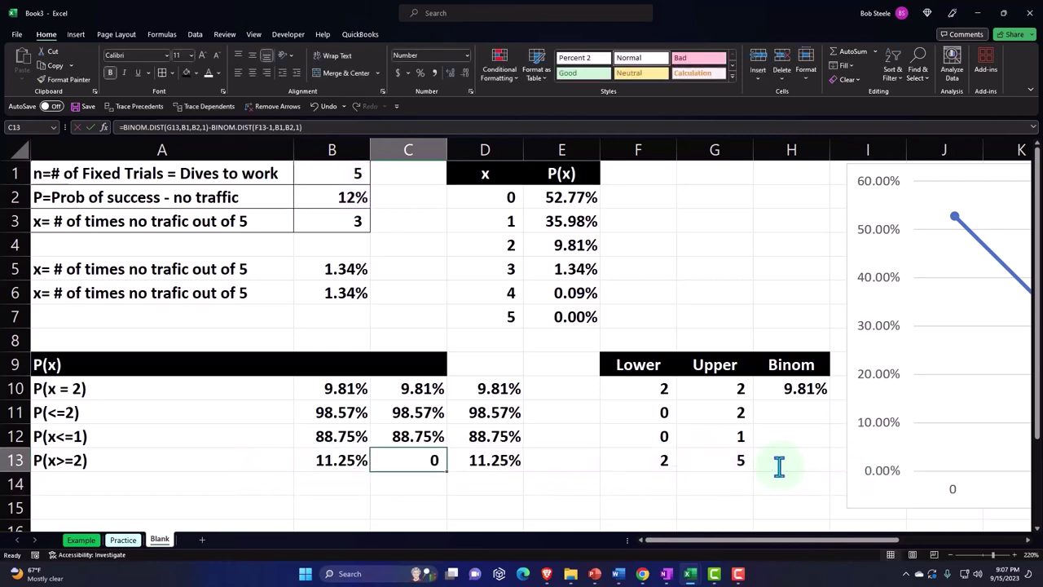
click(419, 73)
click(450, 72)
click(449, 72)
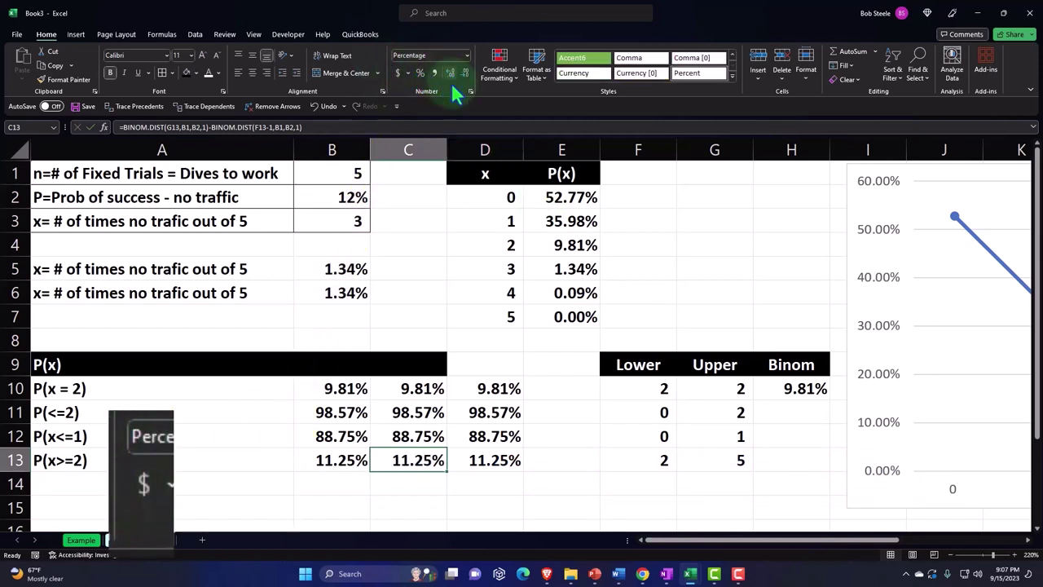
- Add the label P(x>2) in A14 below the P(x>=2) row
click(437, 482)
key(Left)
key(Left)
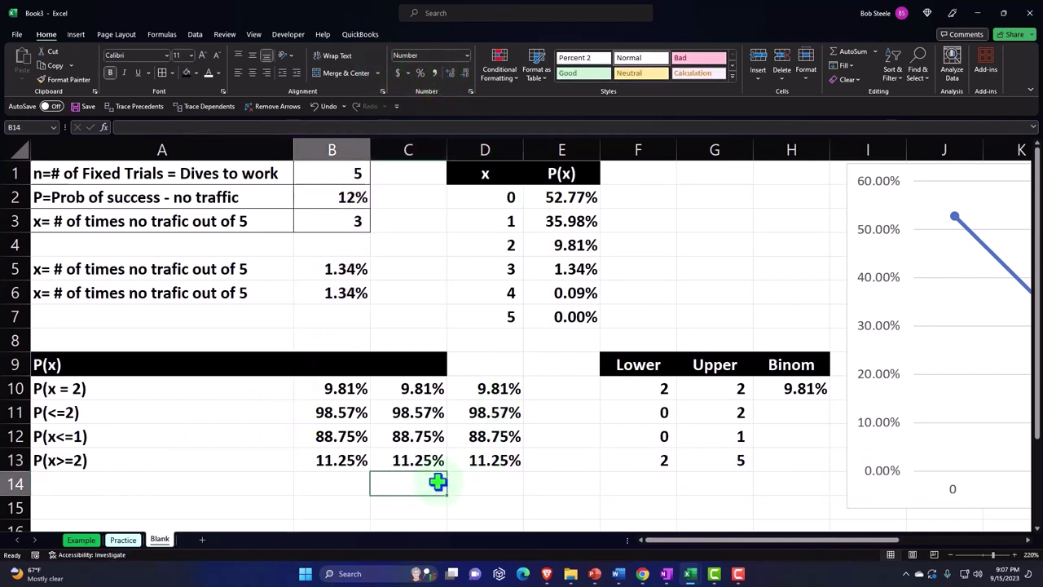
text(P(x)
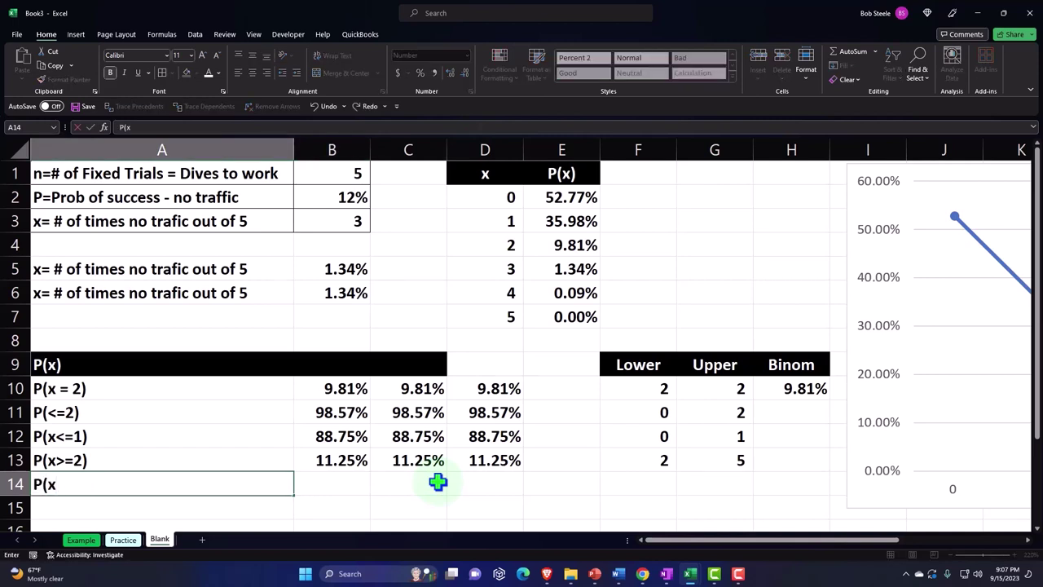
text(>2)
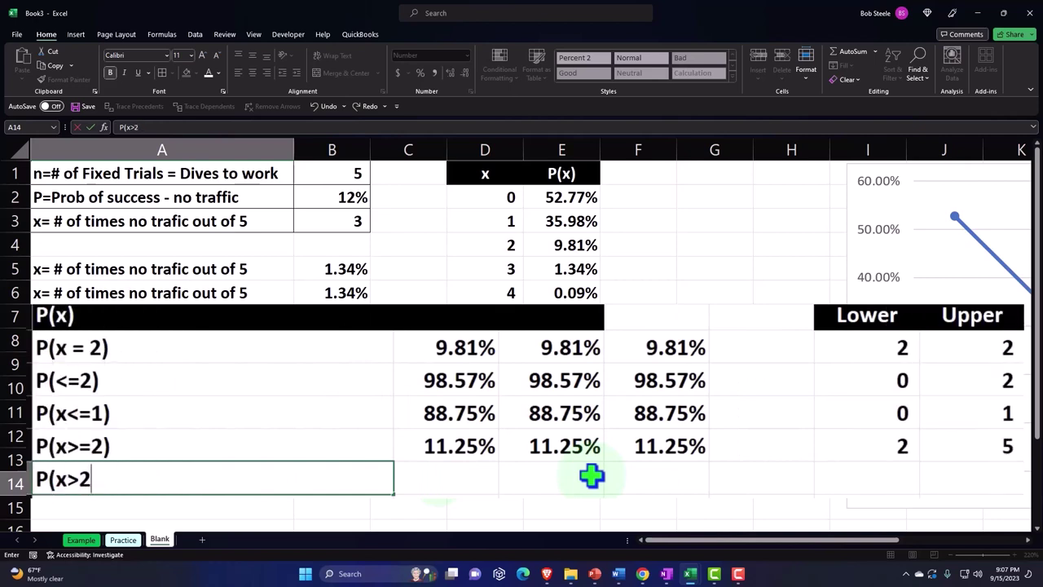
text())
key(Return)
- Enter the bounds for the P(x>2) row, with upper 5 in G14 and lower 3 in F14
key(Right)
key(Right)
key(Right)
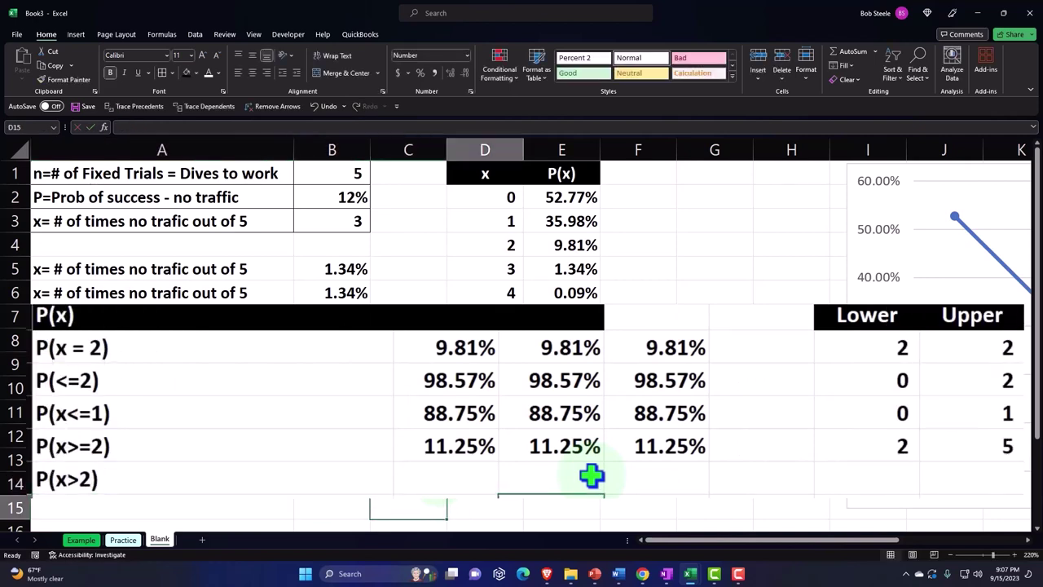
key(Right)
key(Right)
key(Up)
key(Right)
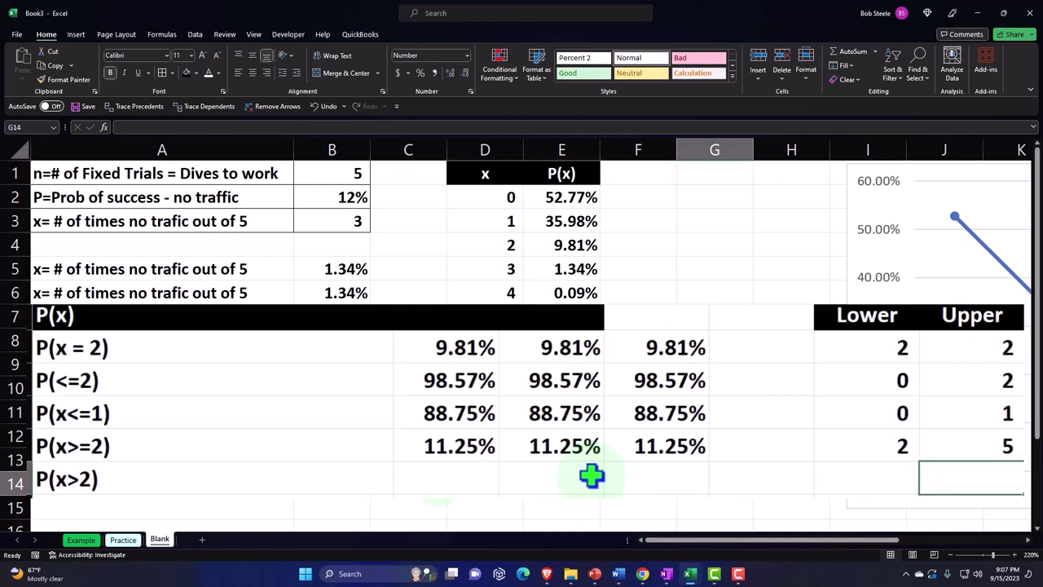
key(Left)
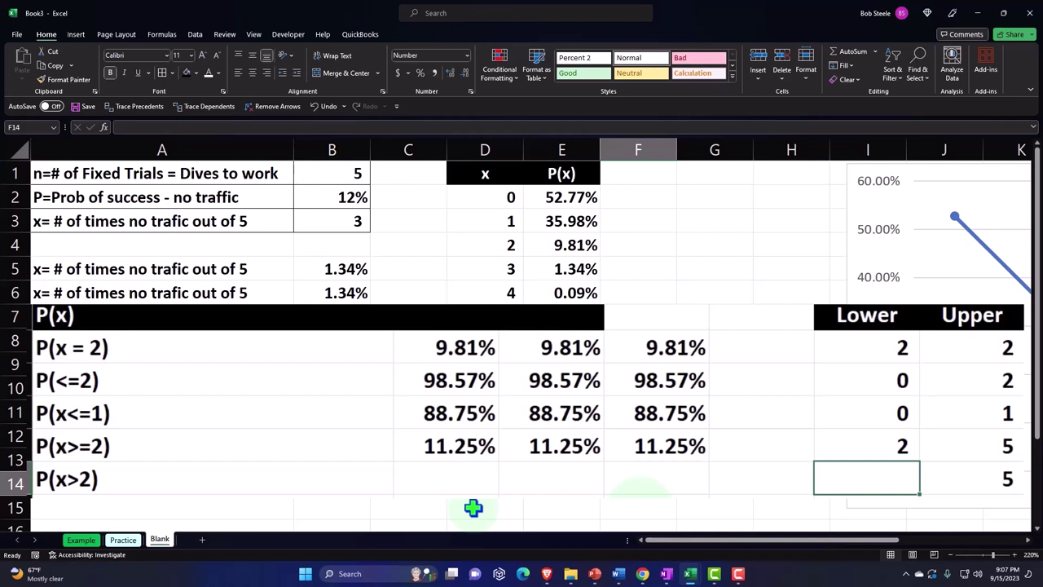
text(3)
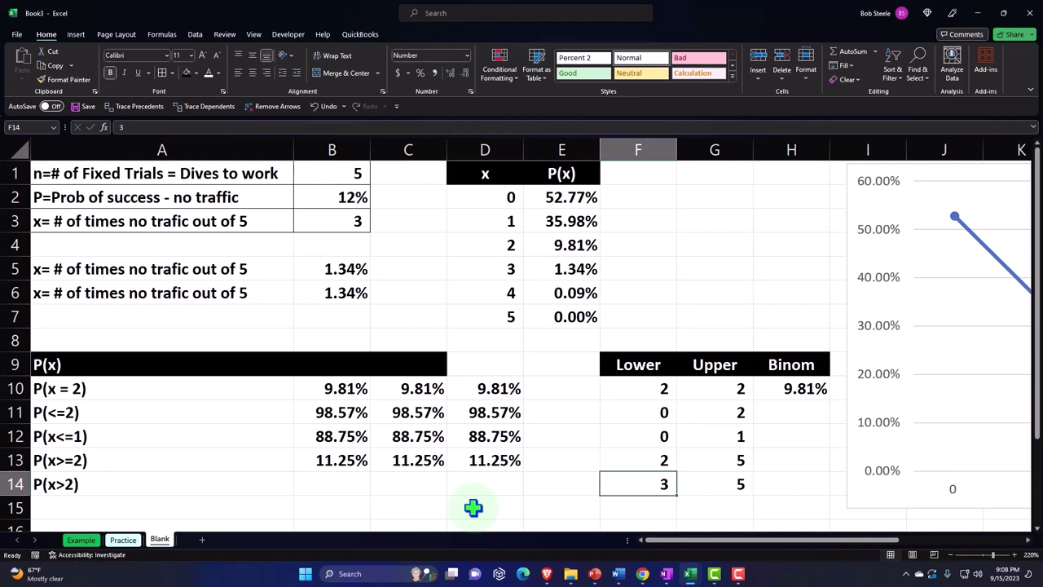
- Calculate P(x>2) in D14 by summing the table probabilities for x = 3 to 5 with =SUM(E5:E7)
key(Left)
key(Left)
text(=sum()
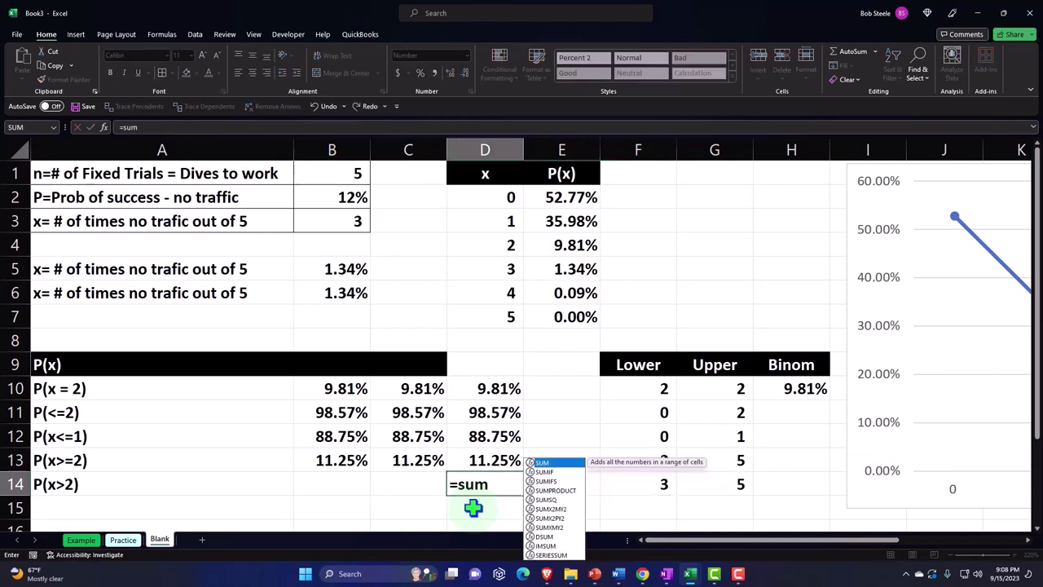
key(Up)
key(Up)
key(Up)
key(Up)
key(Up)
key(Up)
key(Up)
key(Up)
key(Up)
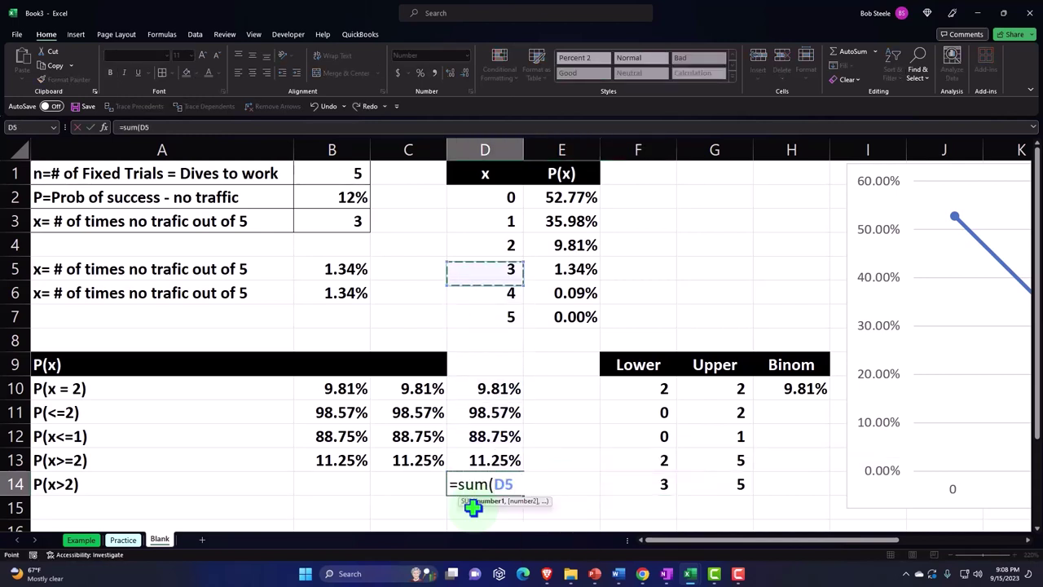
key(Right)
key(shift+Down)
key(shift+Down)
key(ctrl+Return)
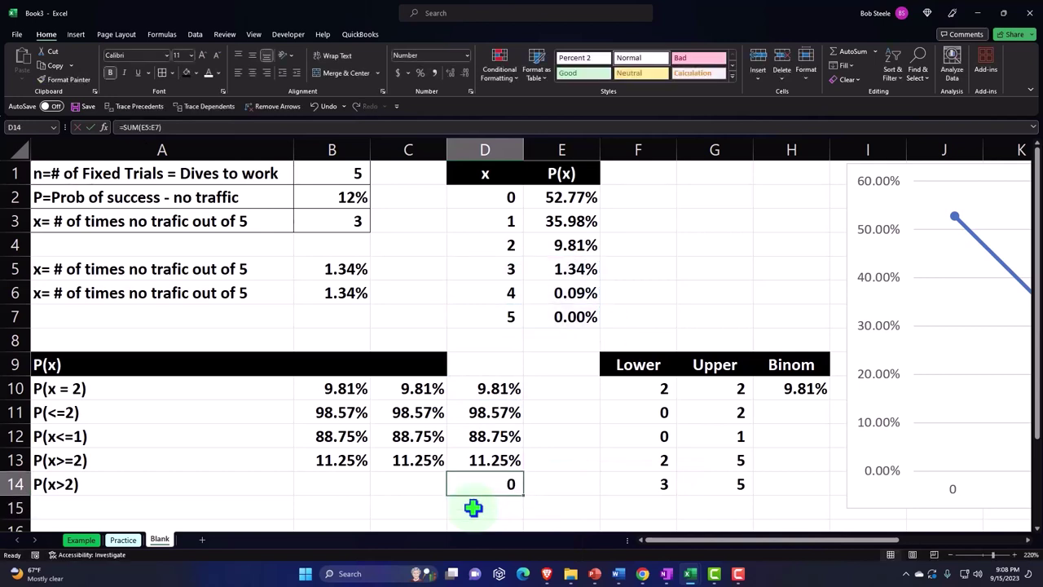
- Format the SUM result in D14 as a percentage with two decimal places
click(420, 72)
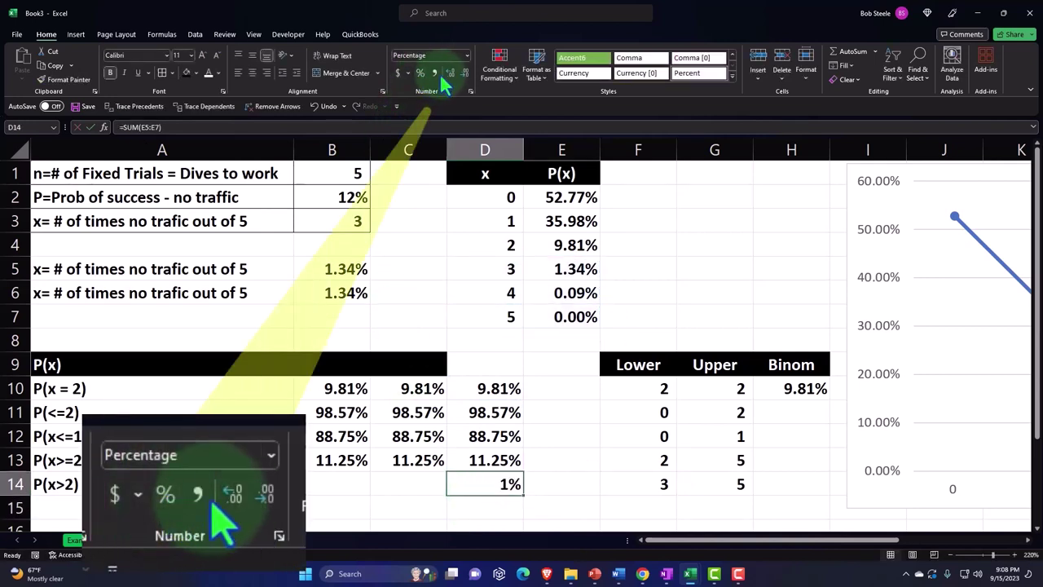
click(450, 73)
click(450, 72)
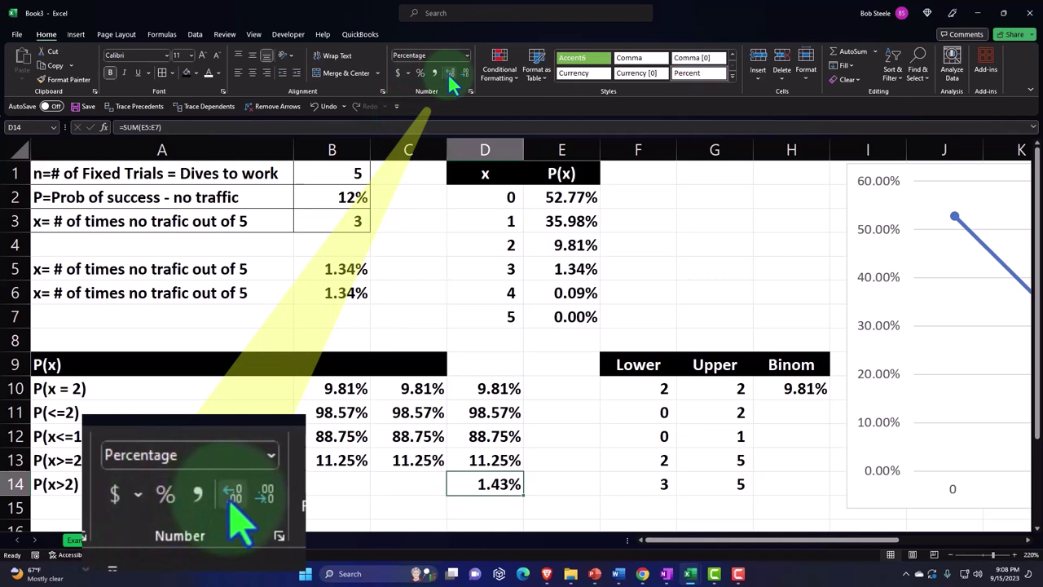
- Calculate P(x>2) in B14 with =BINOM.DIST.RANGE(B1,B2,F14,G14)
key(Left)
key(Left)
key(Down)
key(Up)
text(=)
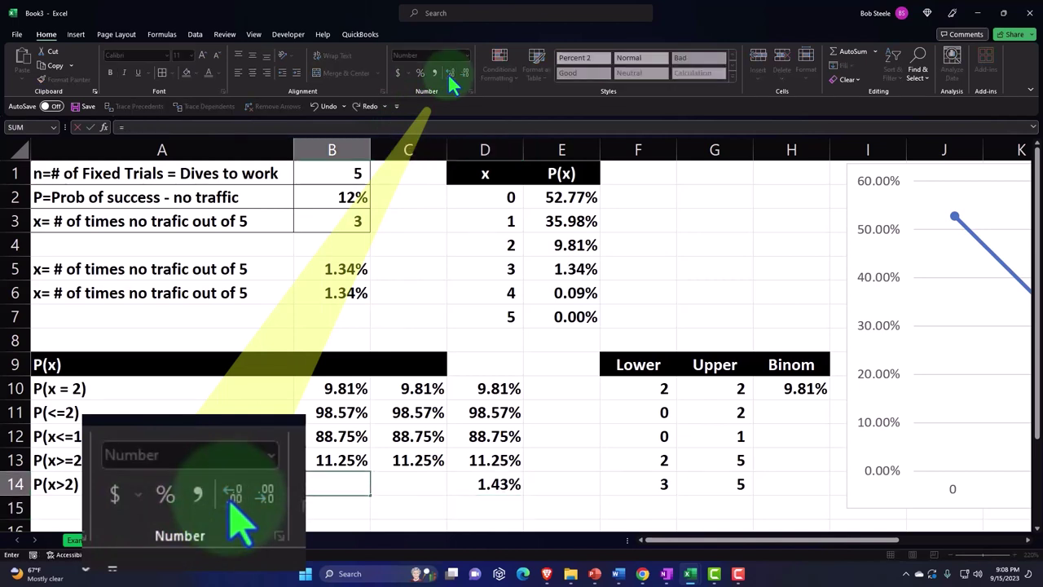
text(bonim)
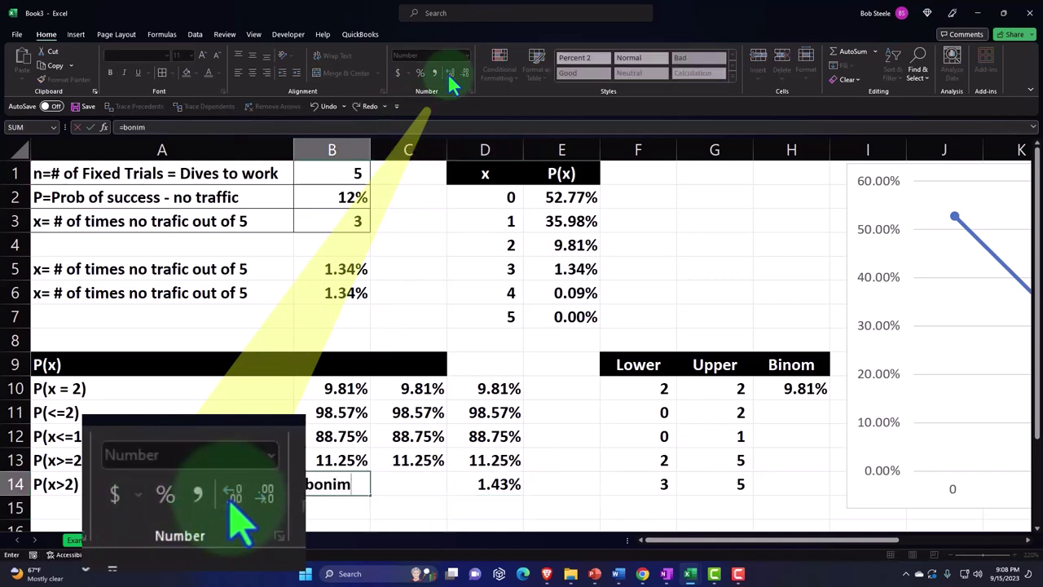
key(BackSpace)
key(BackSpace)
key(BackSpace)
key(BackSpace)
text(in)
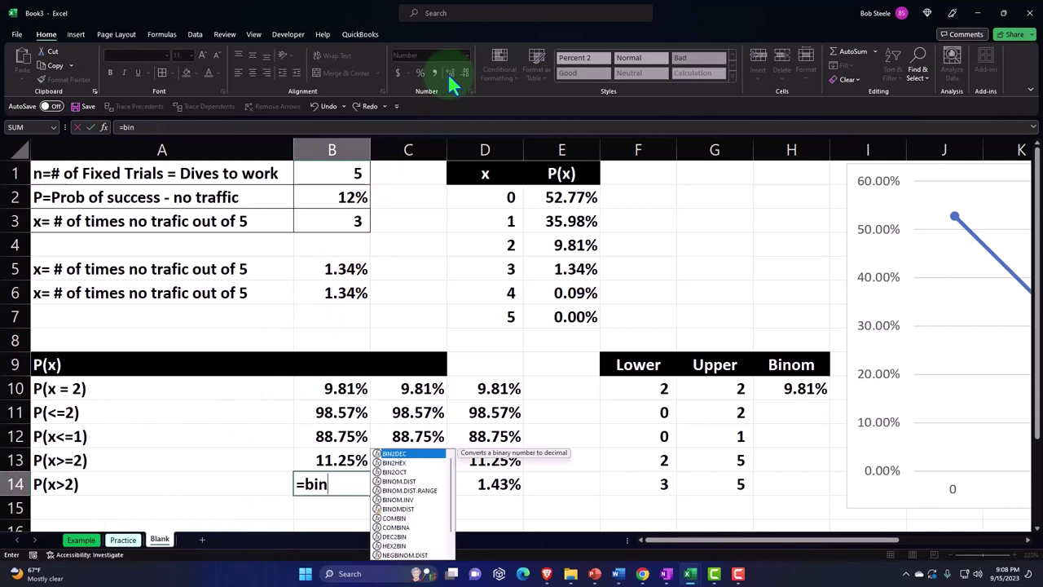
text(o)
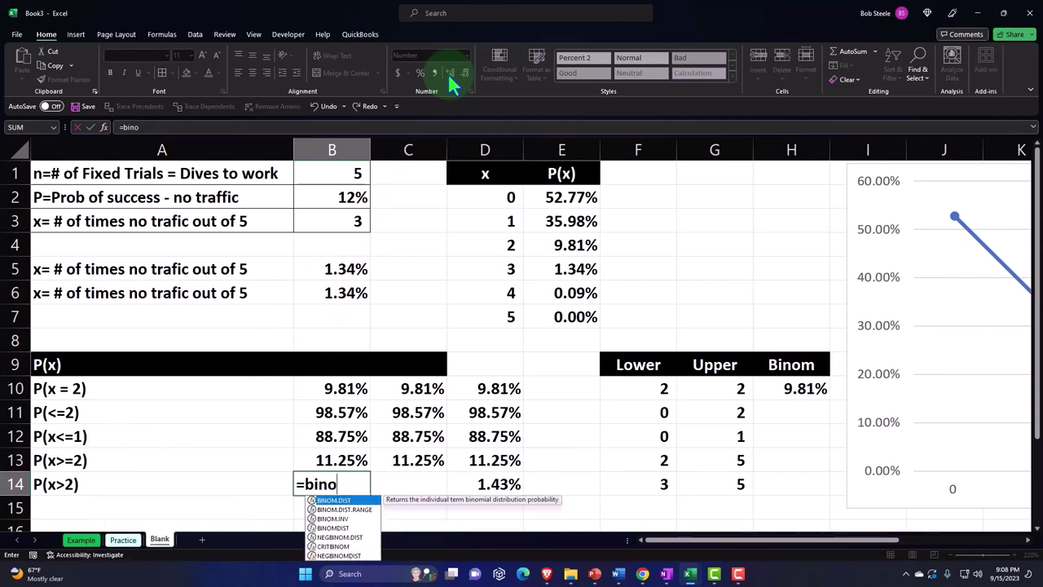
key(Down)
key(Tab)
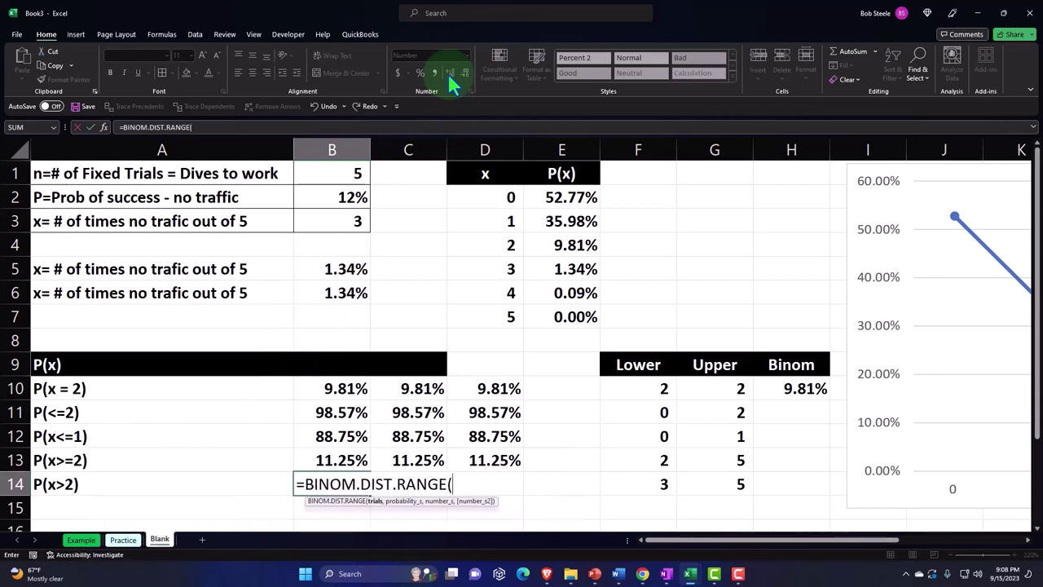
click(338, 169)
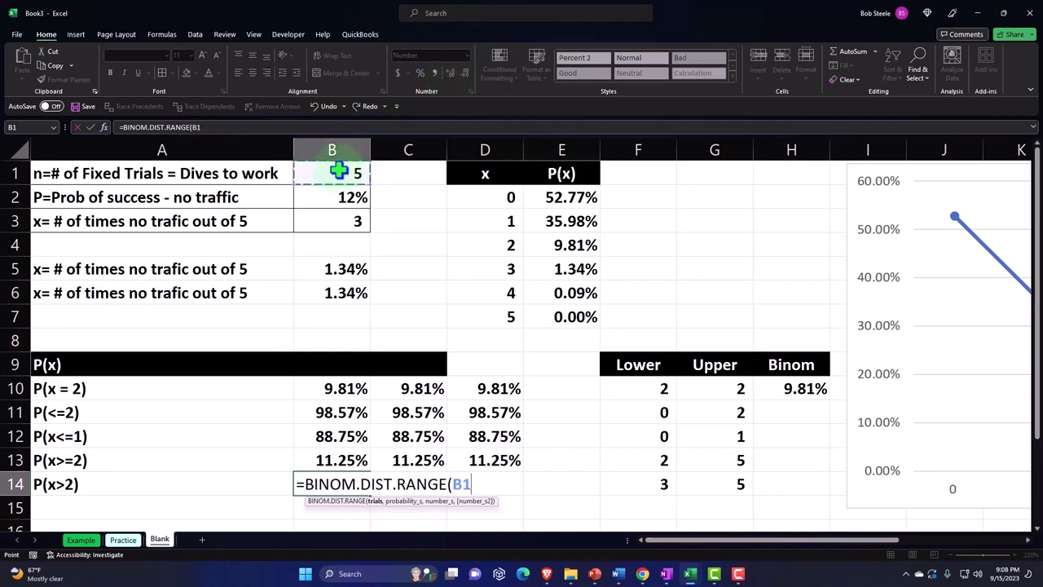
text(,)
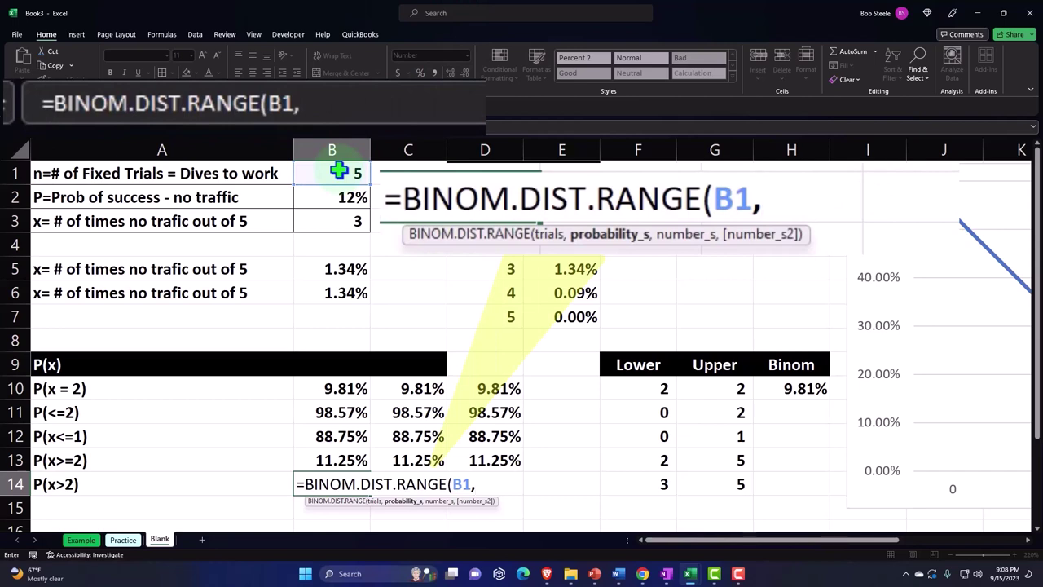
click(333, 197)
text(,)
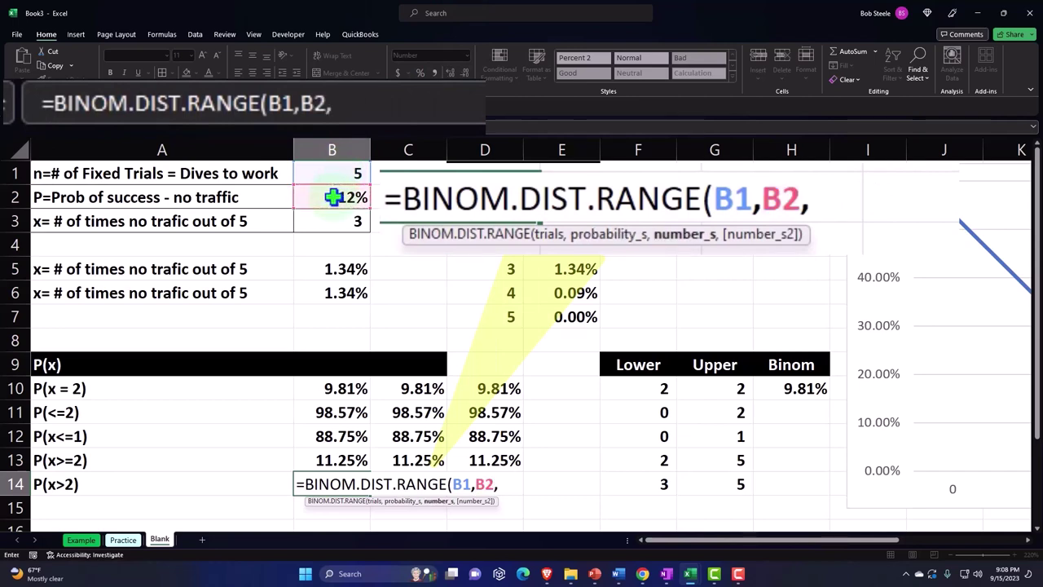
click(648, 479)
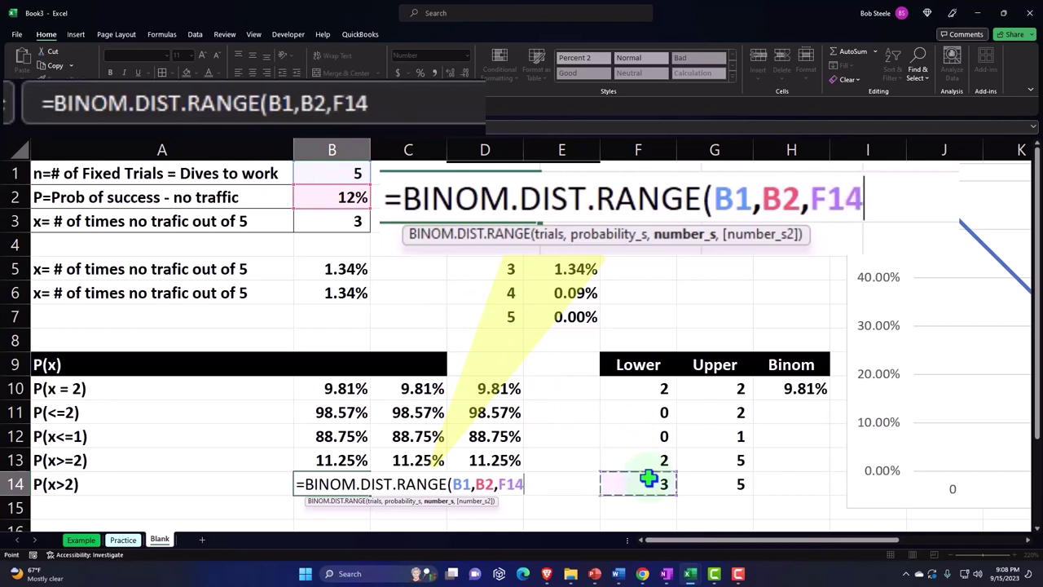
text(,)
click(717, 486)
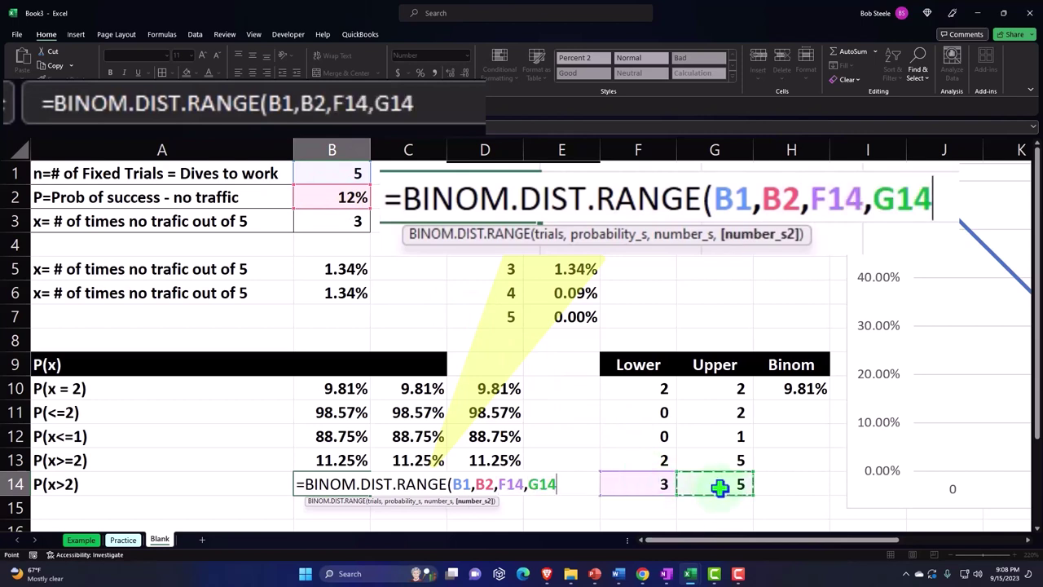
text())
key(Return)
key(Up)
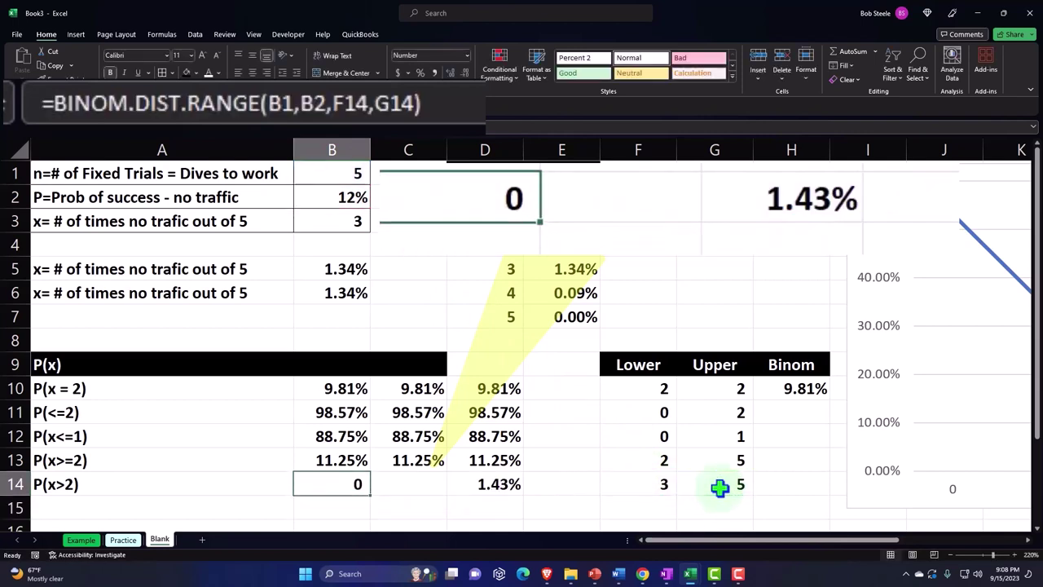
- Format the BINOM.DIST.RANGE result in B14 as a percentage with two decimal places
click(420, 73)
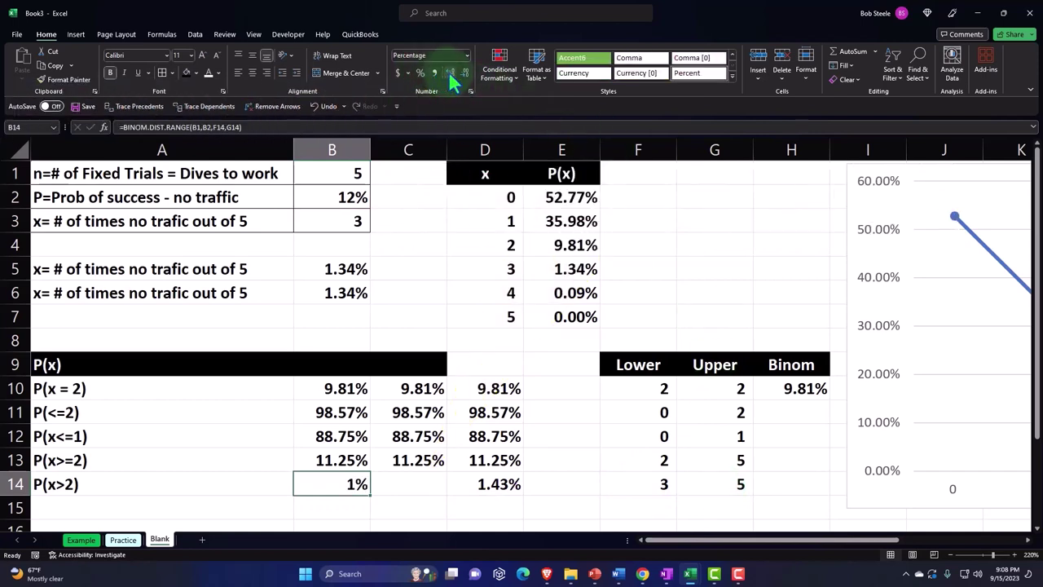
click(449, 73)
click(449, 73)
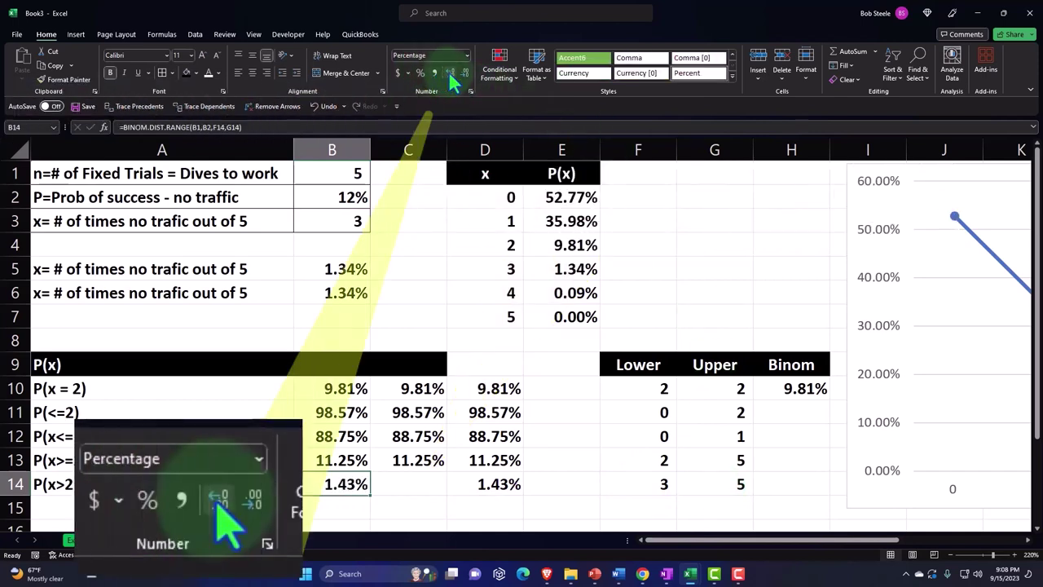
- Compare the total of all P(x) values in the table with the total for x = 0 to 2
click(412, 484)
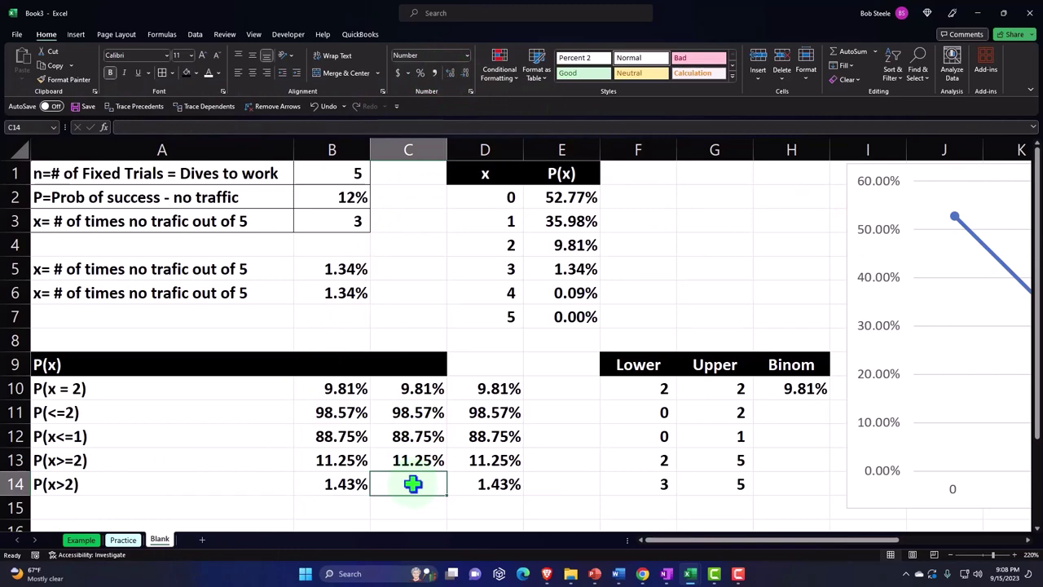
scroll(413, 484, down, 1)
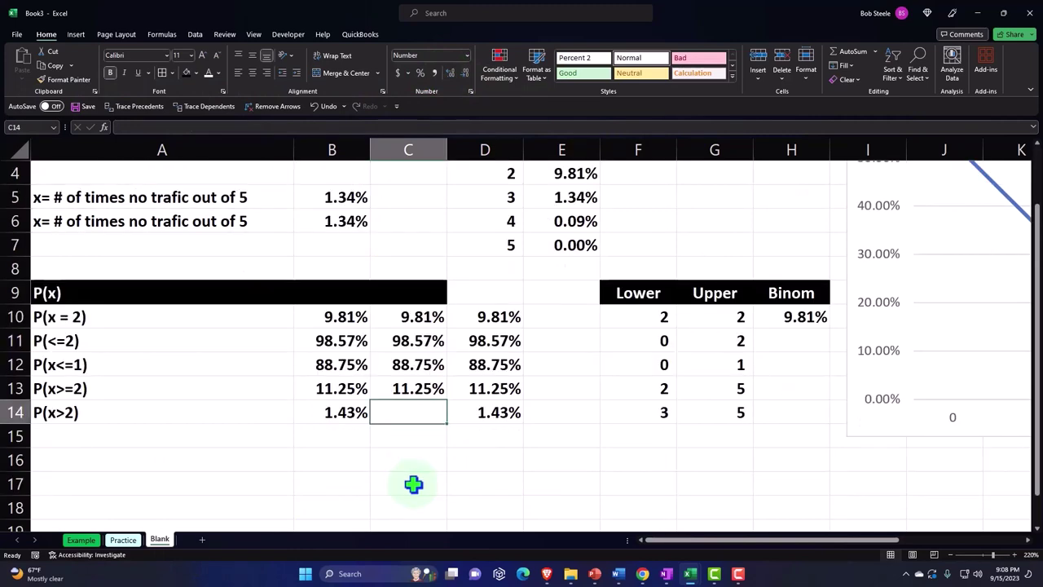
scroll(412, 484, up, 3)
drag(543, 199, 547, 296)
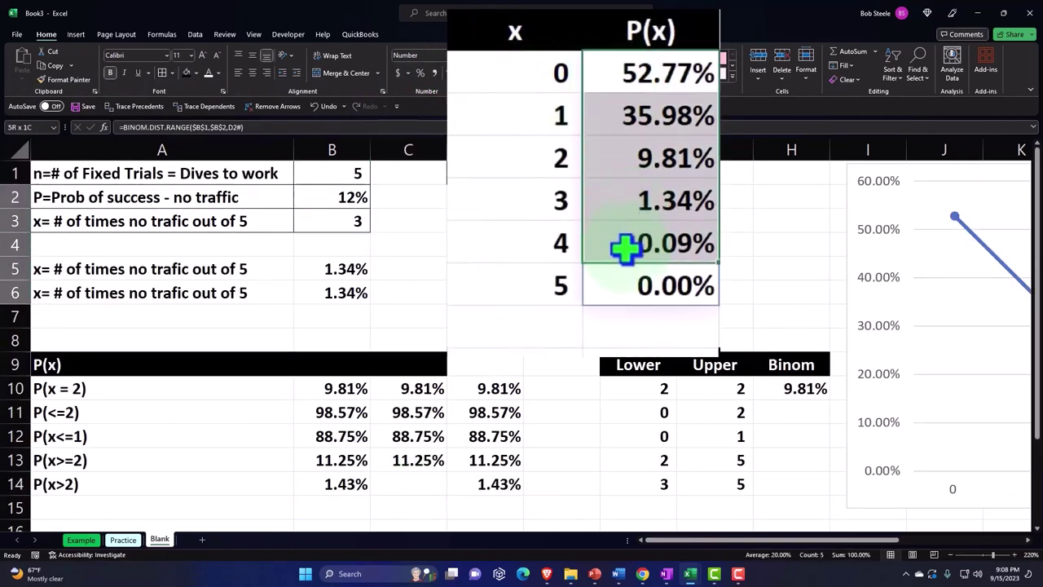
drag(625, 248, 625, 282)
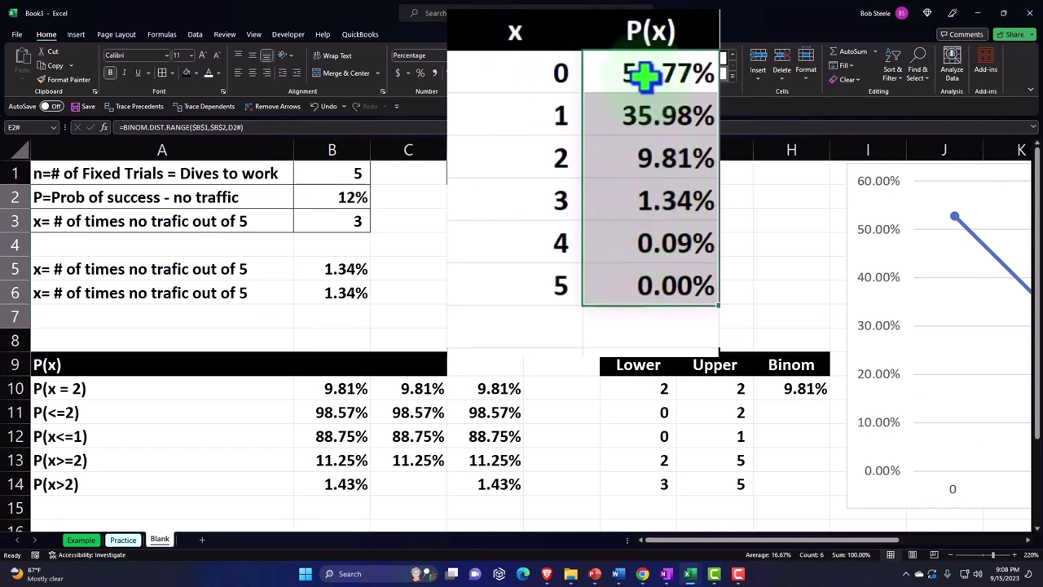
drag(559, 198, 559, 239)
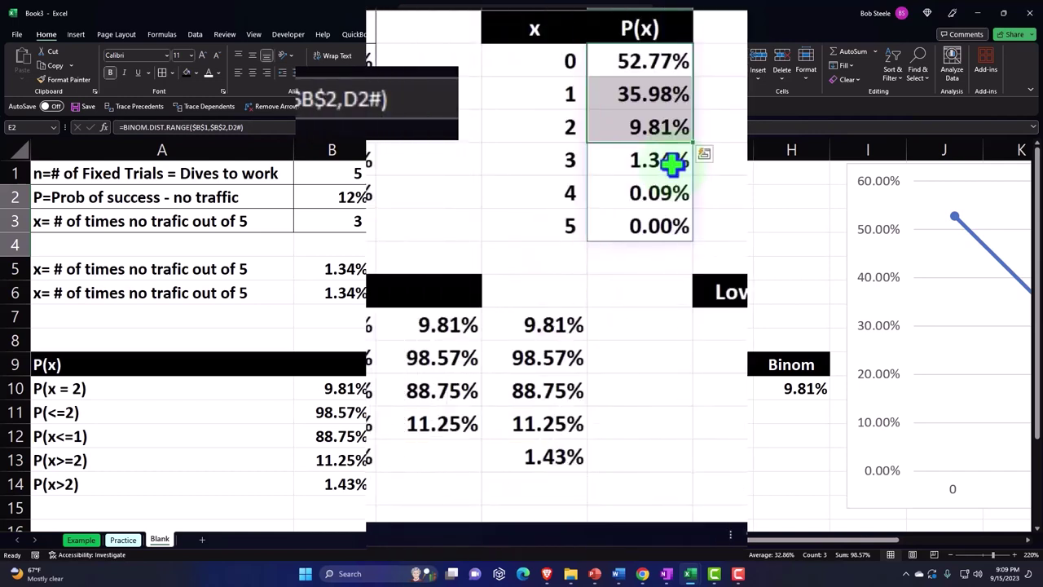
- Start the P(x>2) formula in C14 with the cumulative term =BINOM.DIST(G14,B1,B2,1)
click(427, 484)
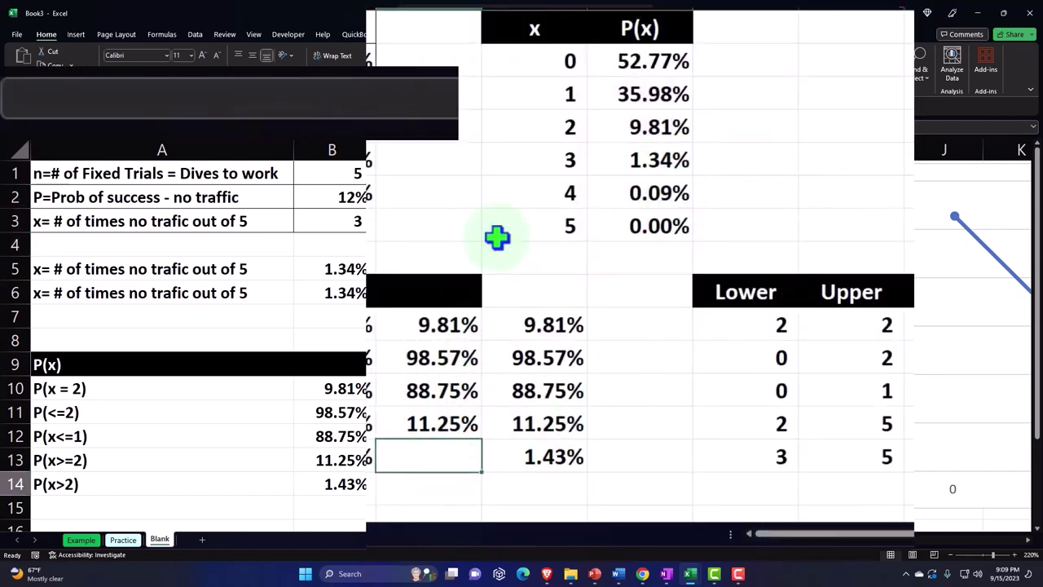
text(=)
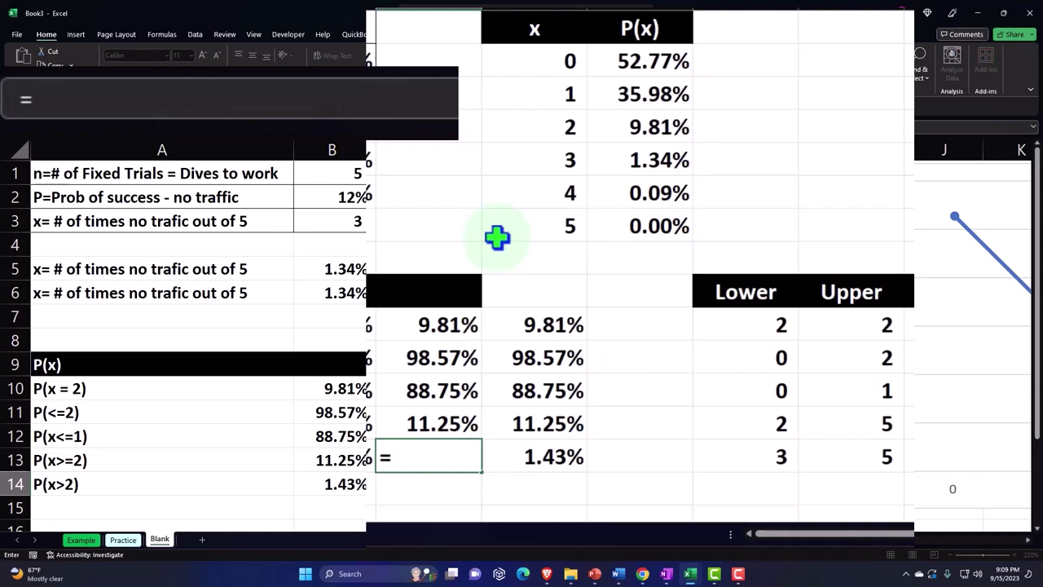
text(binom)
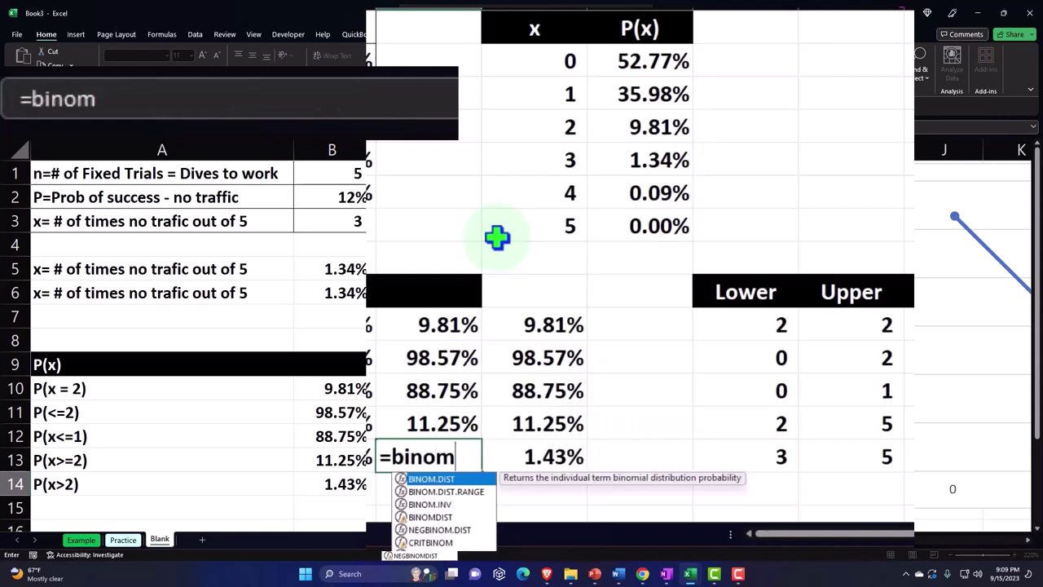
key(Tab)
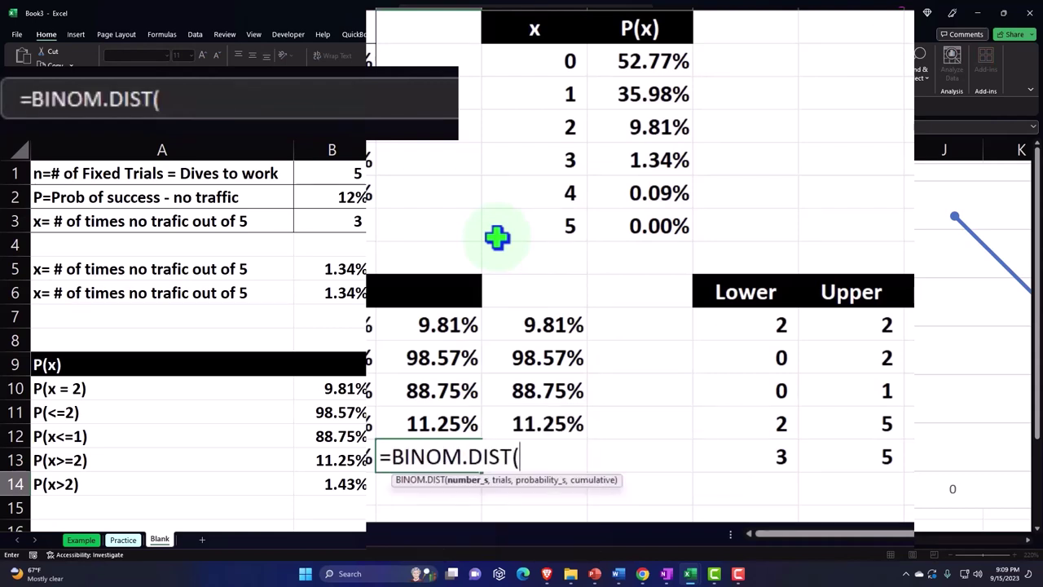
click(868, 444)
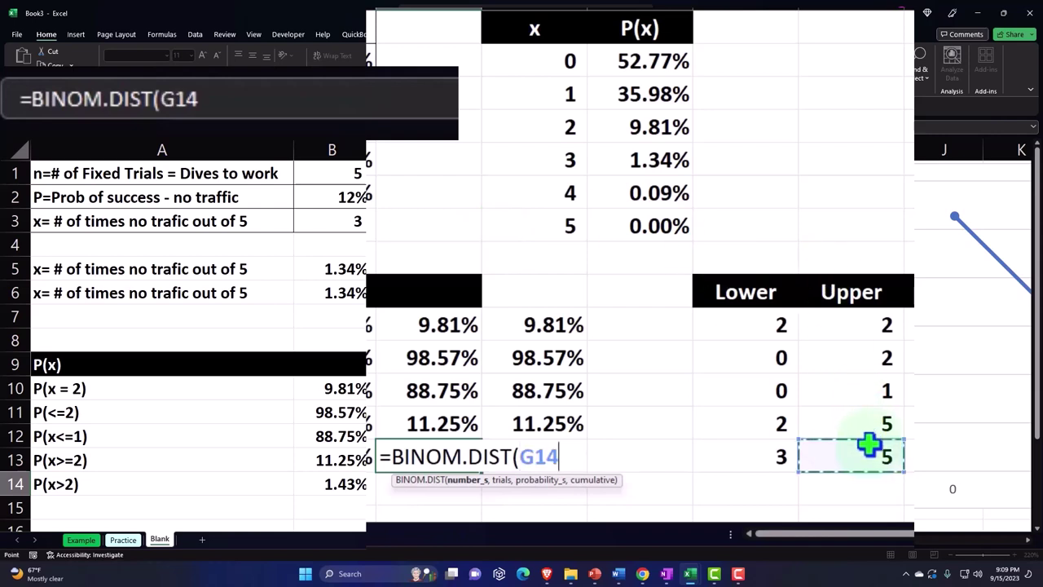
text(,)
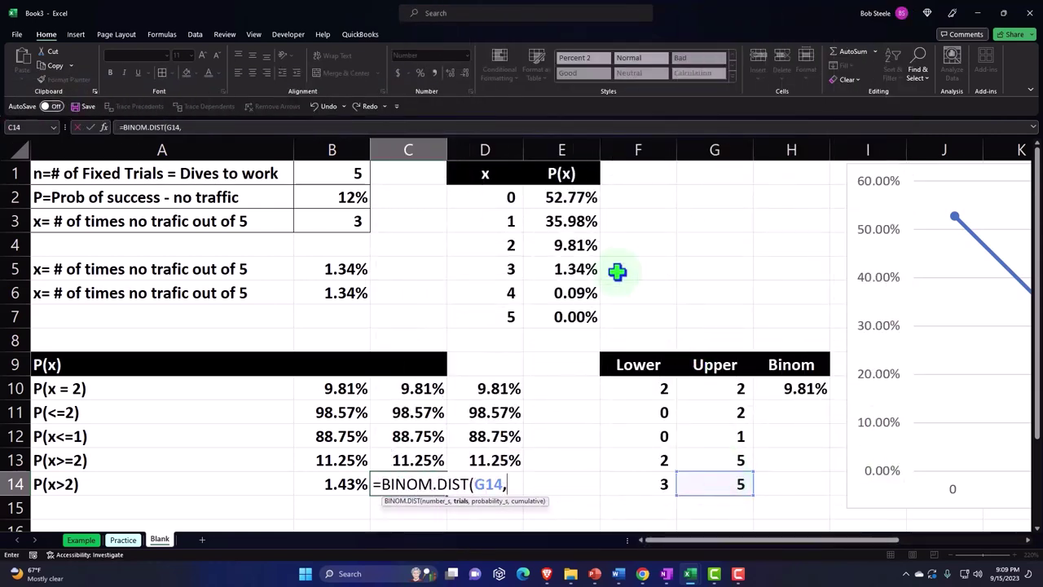
click(344, 172)
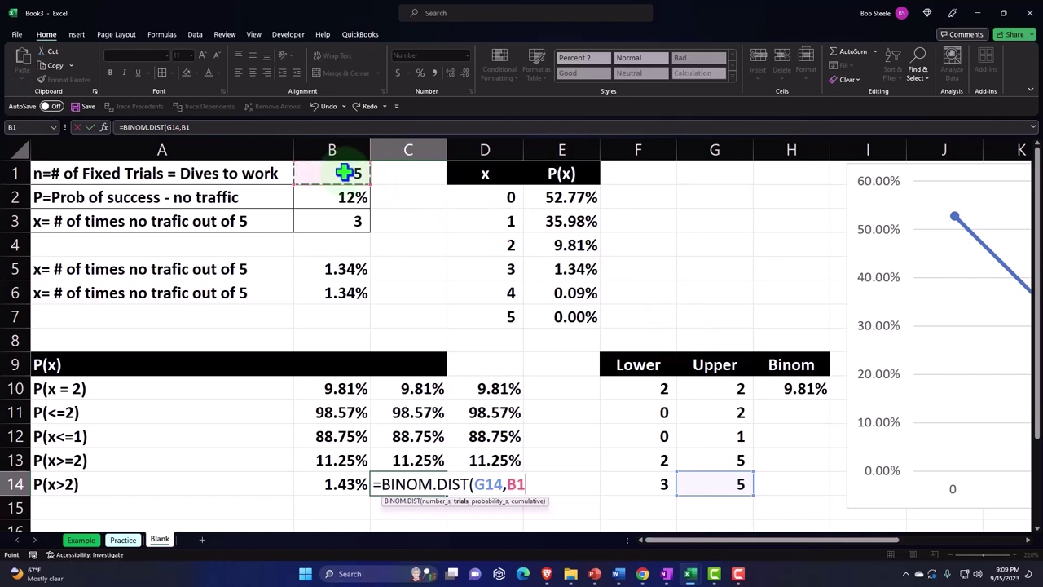
text(,)
click(344, 198)
text(,)
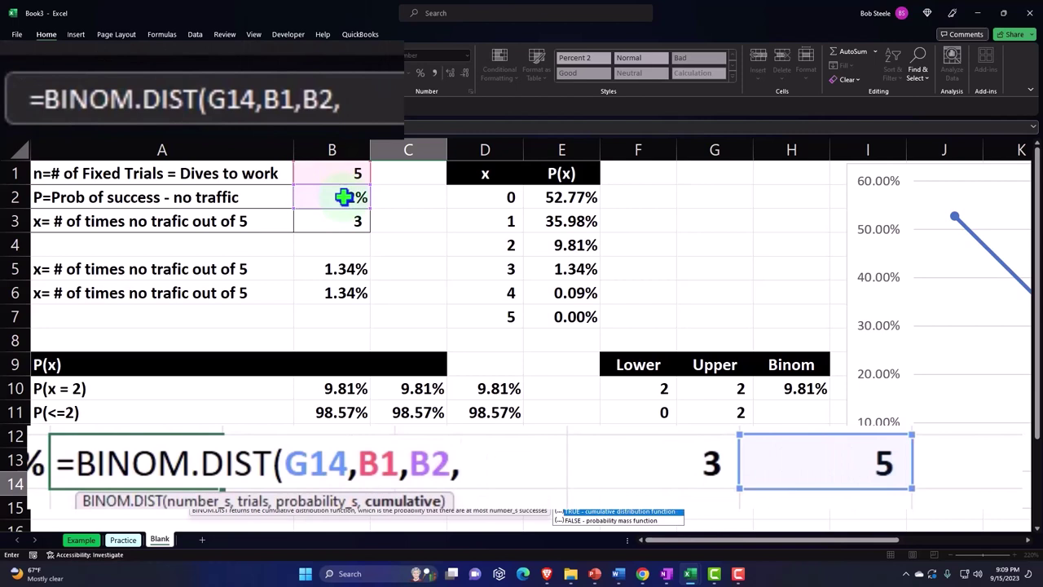
text(1))
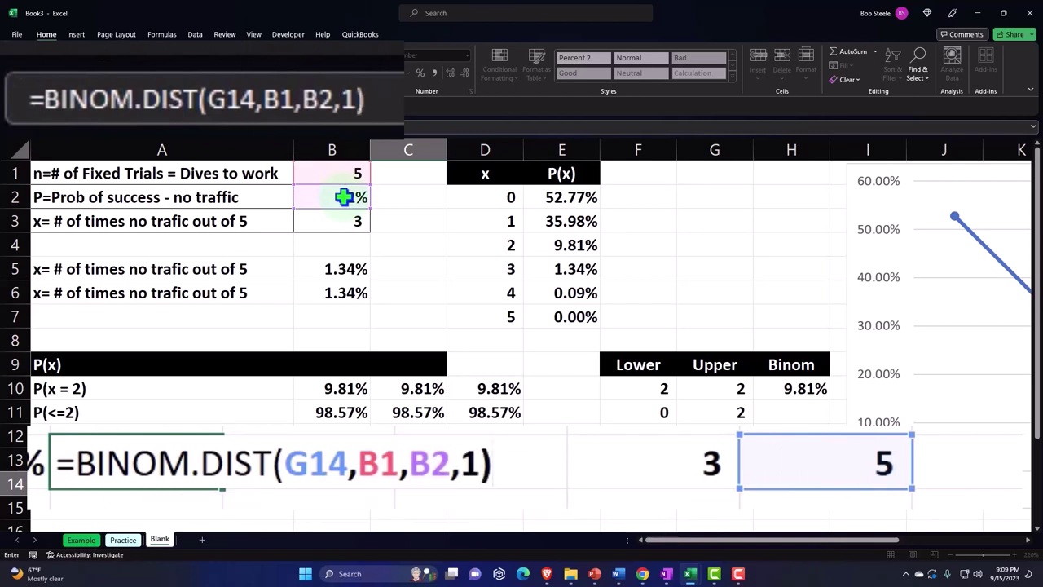
- Extend the C14 formula by subtracting a second BINOM.DIST term with F14-1 as its number of successes
text(-binom)
key(Tab)
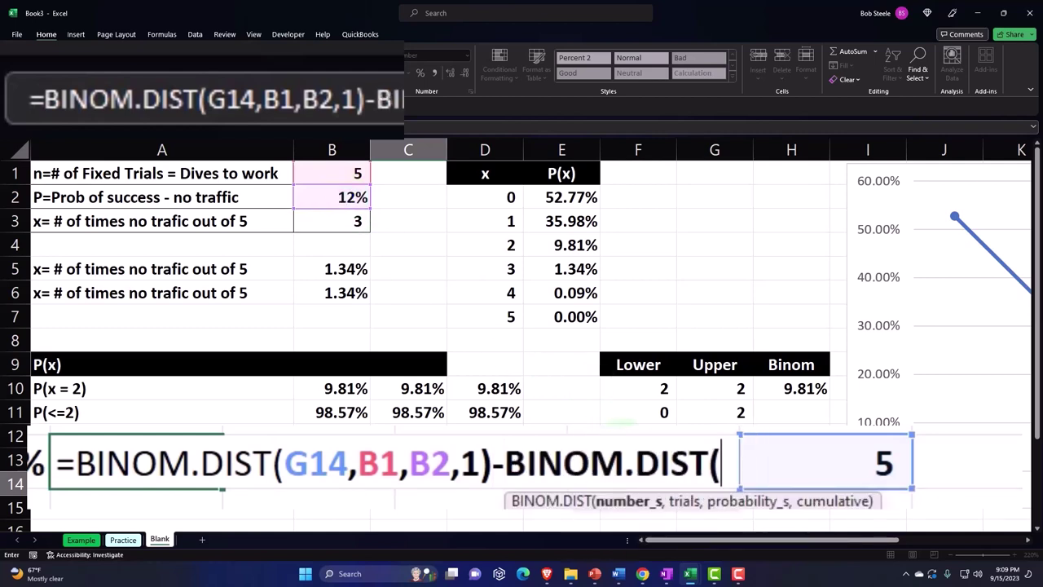
click(638, 460)
click(638, 484)
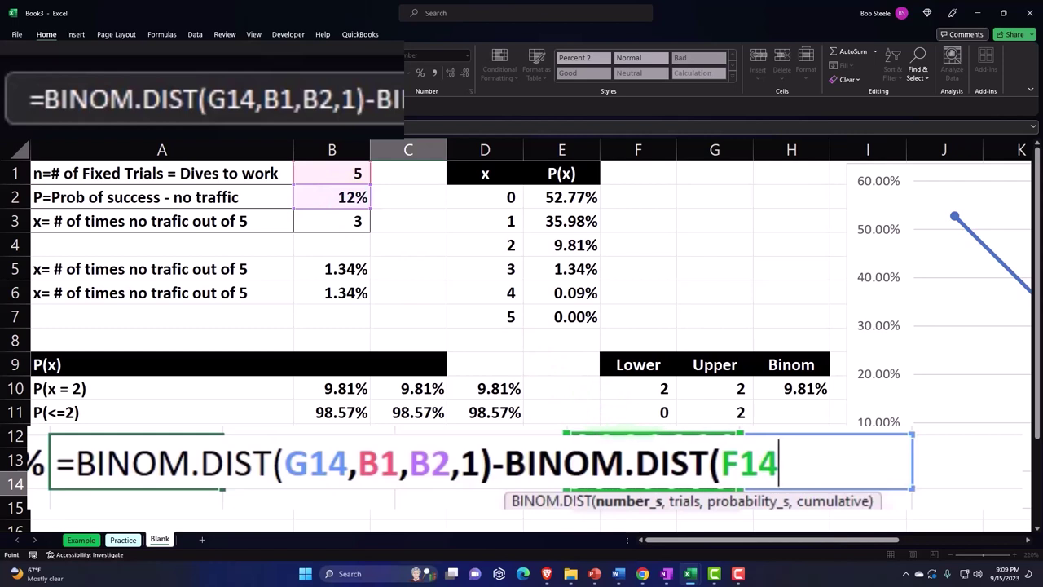
text(-)
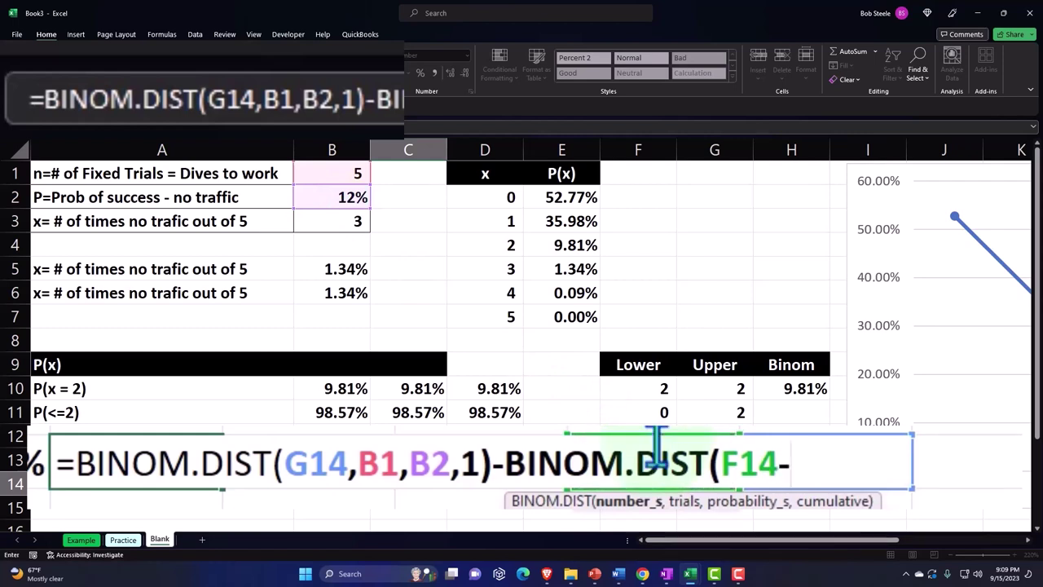
text(1)
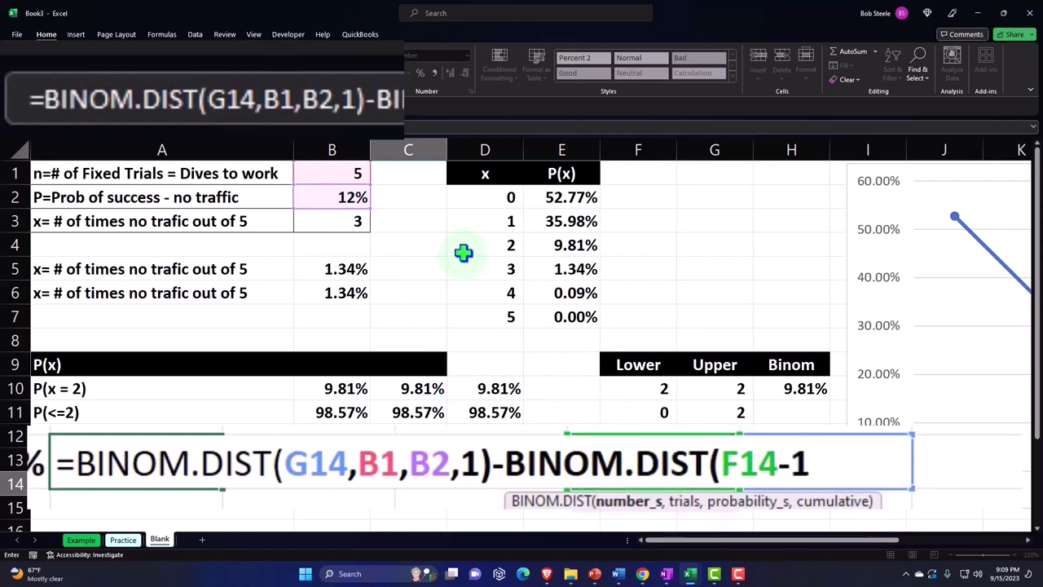
text(,)
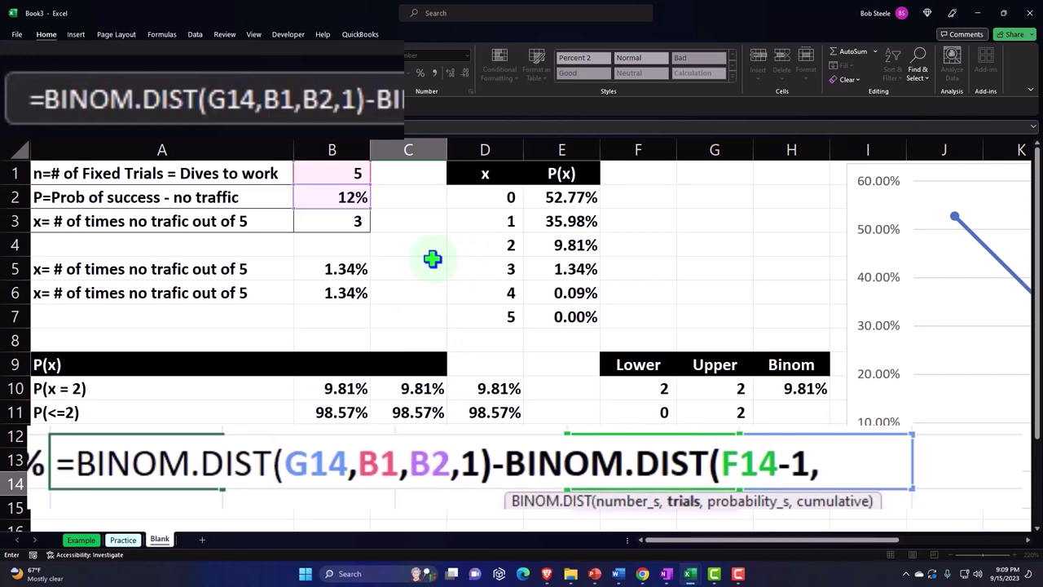
- Complete the second C14 term with B1 trials, B2 probability and cumulative 1, and format the result as a percentage with two decimals
click(341, 173)
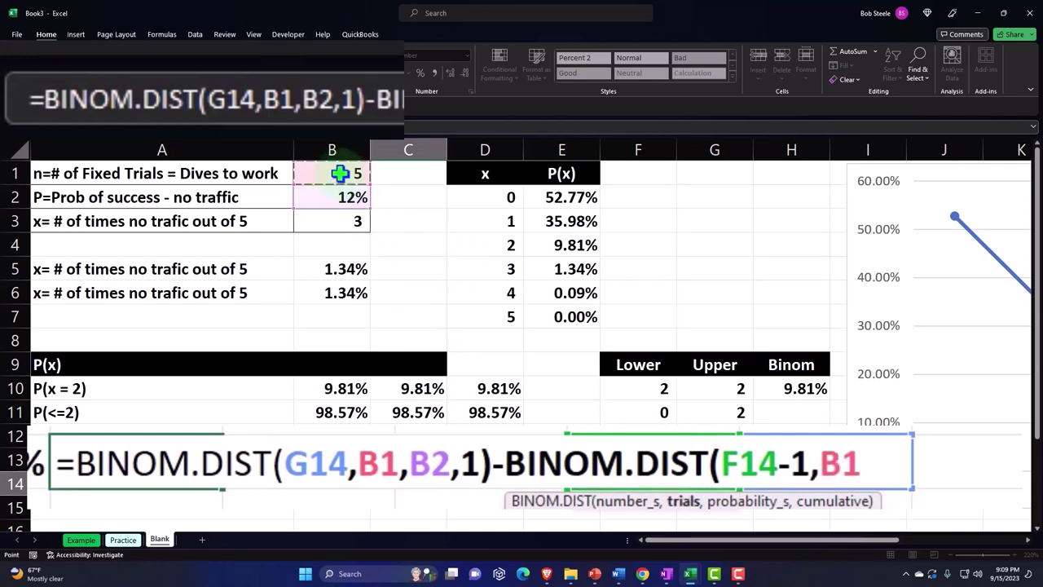
text(,)
click(337, 201)
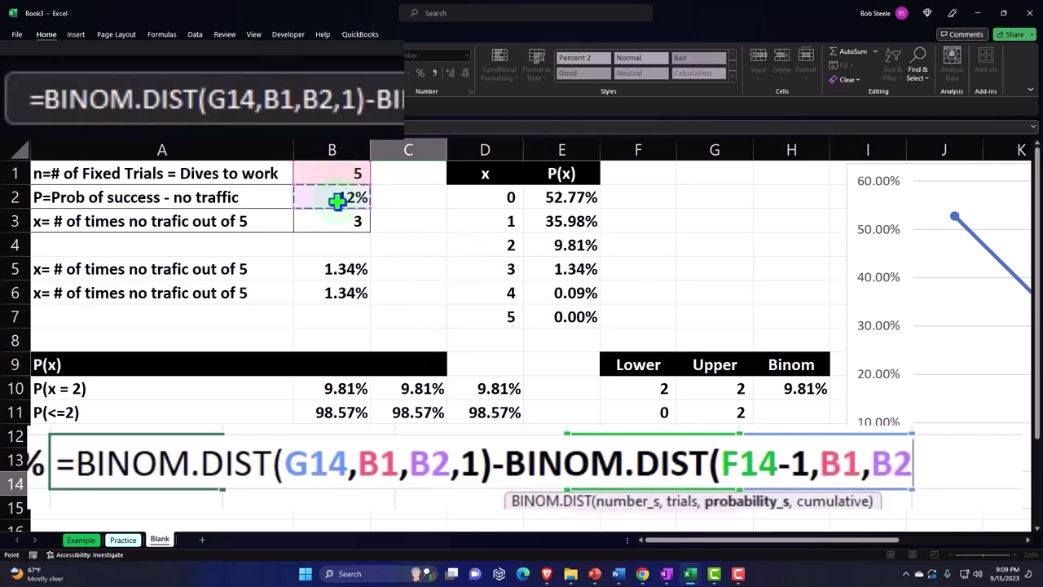
text(,)
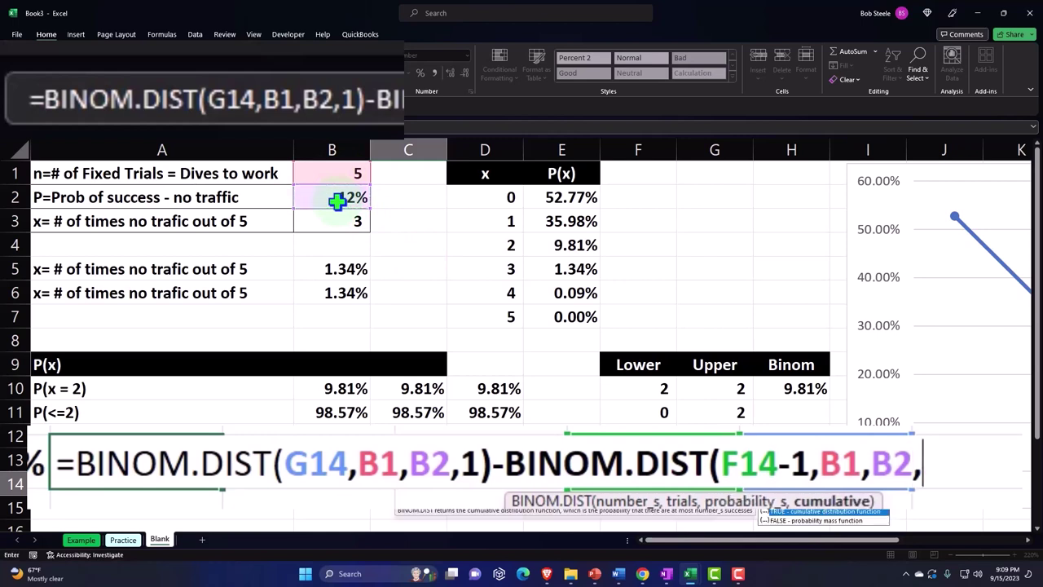
text(1))
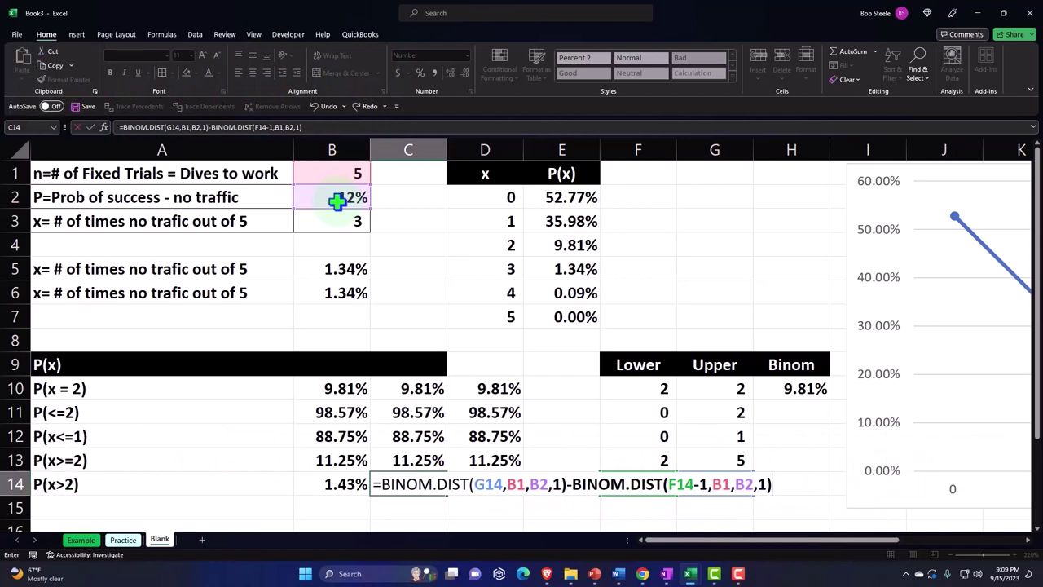
key(Return)
key(Up)
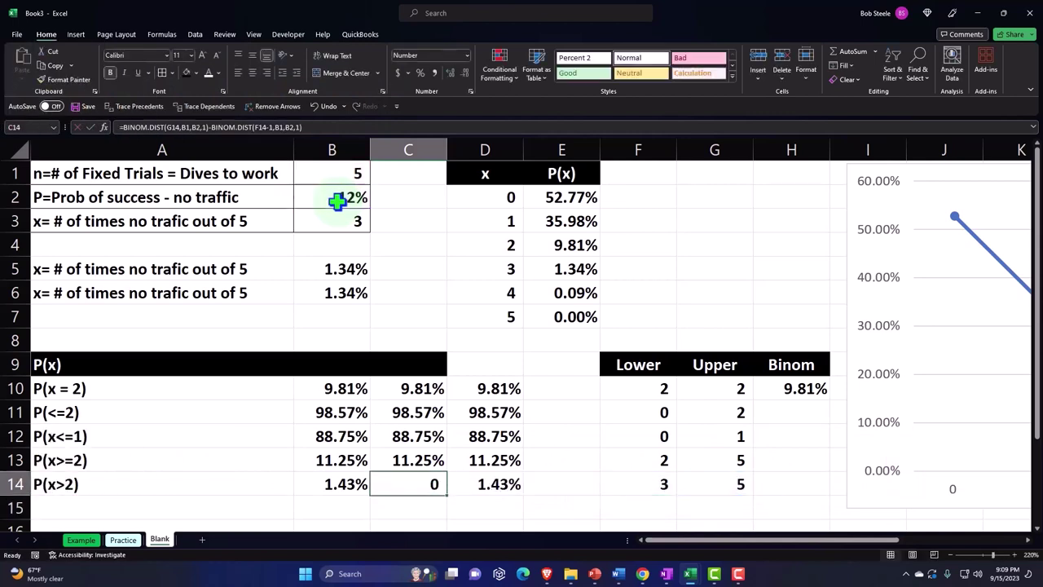
click(420, 72)
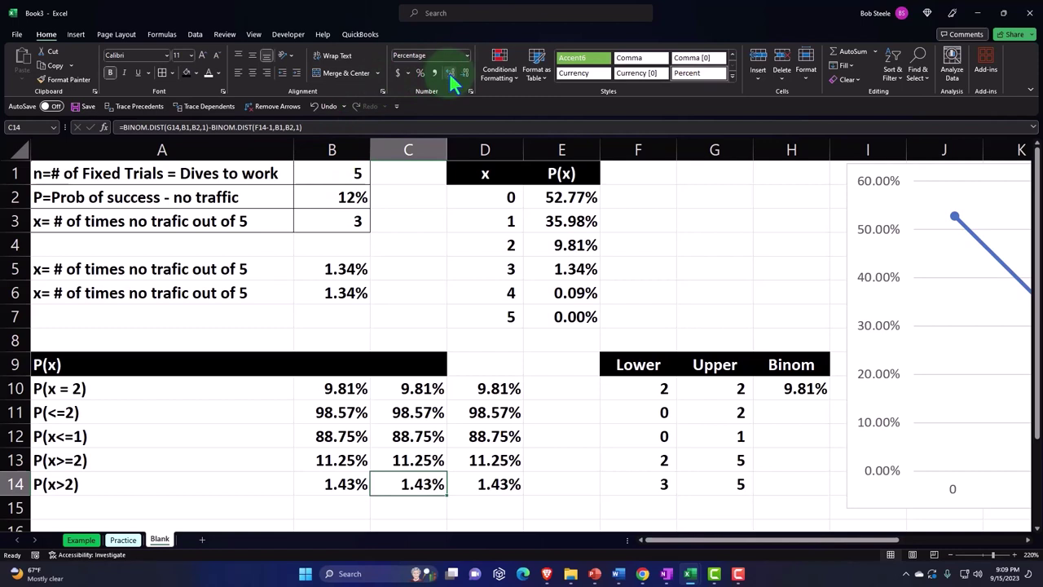
- Clear the existing BINOM.DIST.RANGE formula from H10 in the Binom column
click(762, 431)
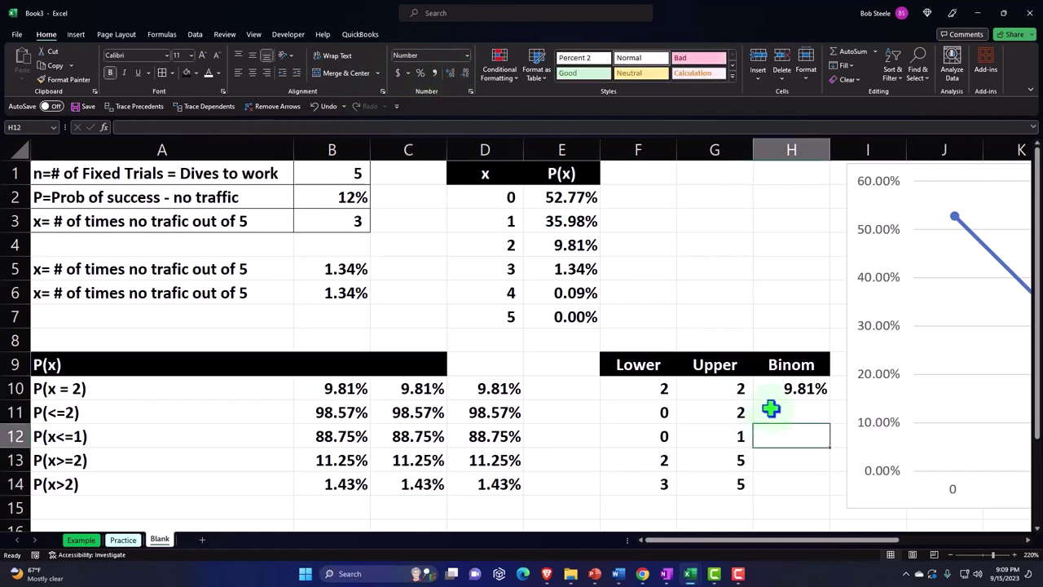
click(773, 395)
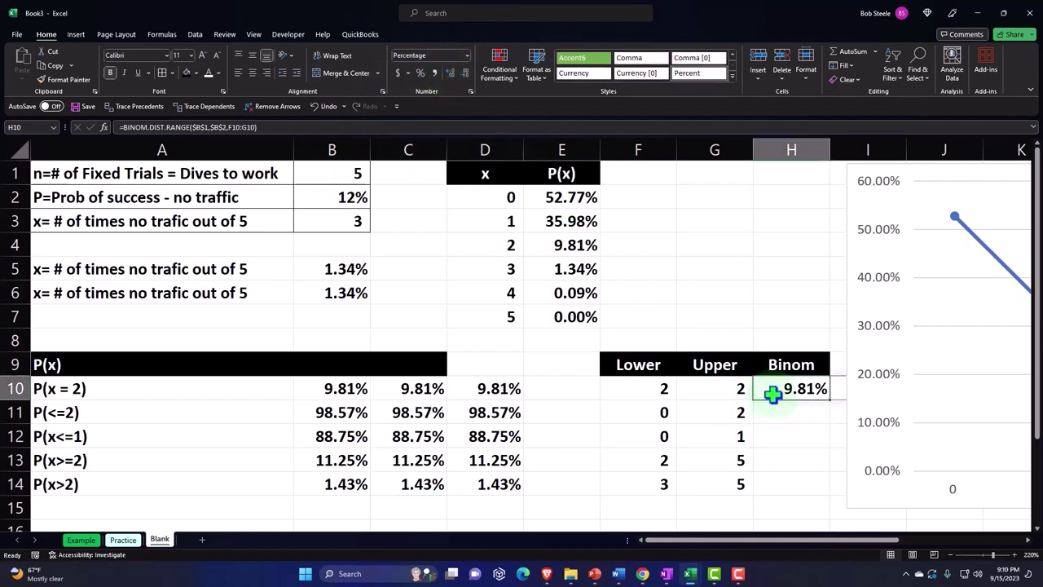
key(Delete)
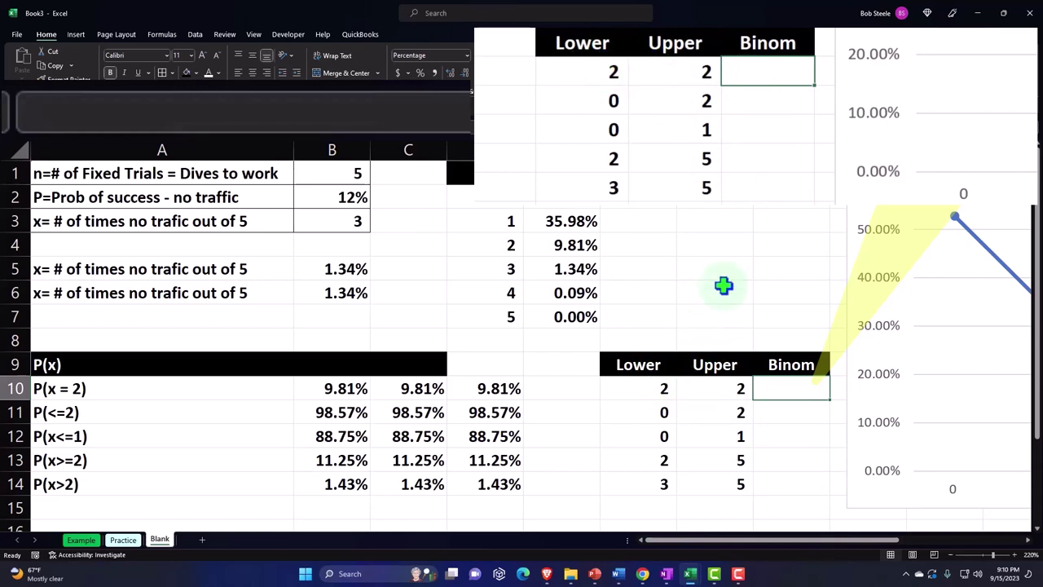
- Start a BINOM.DIST.RANGE formula in H10 with absolute references $B$1 for the trials and $B$2 for the probability
text(=)
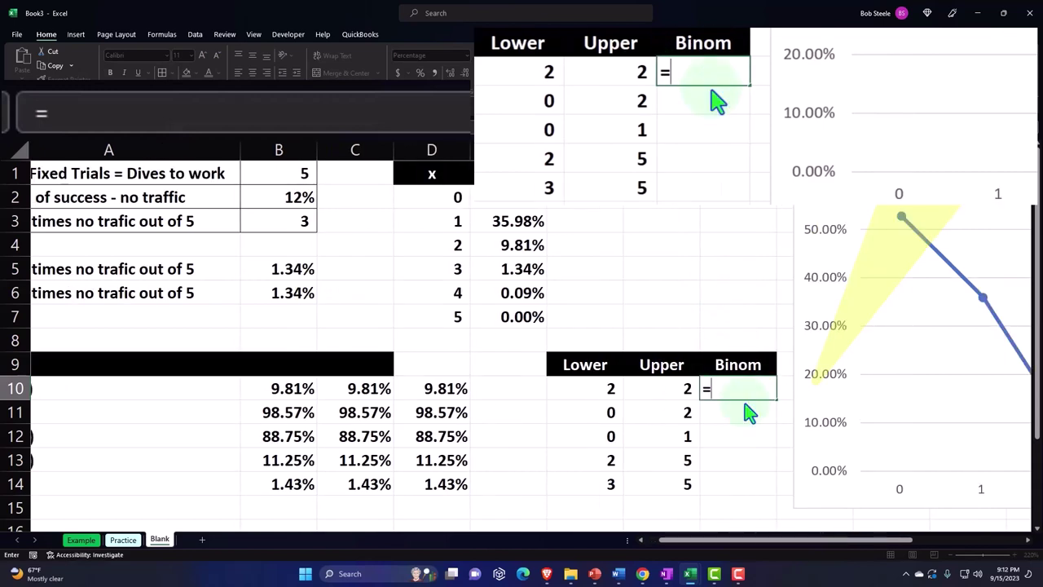
text(binom)
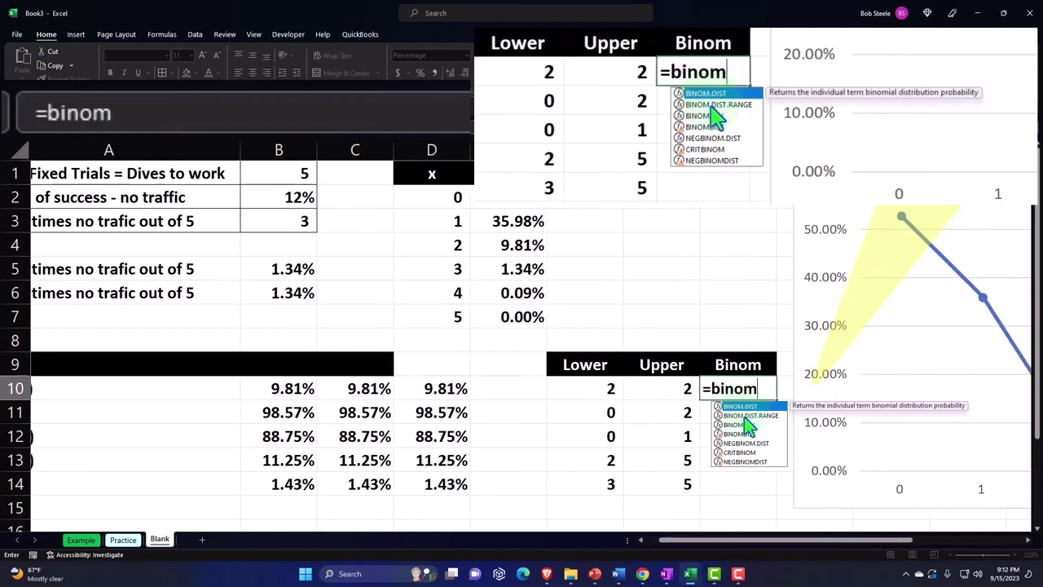
double_click(745, 415)
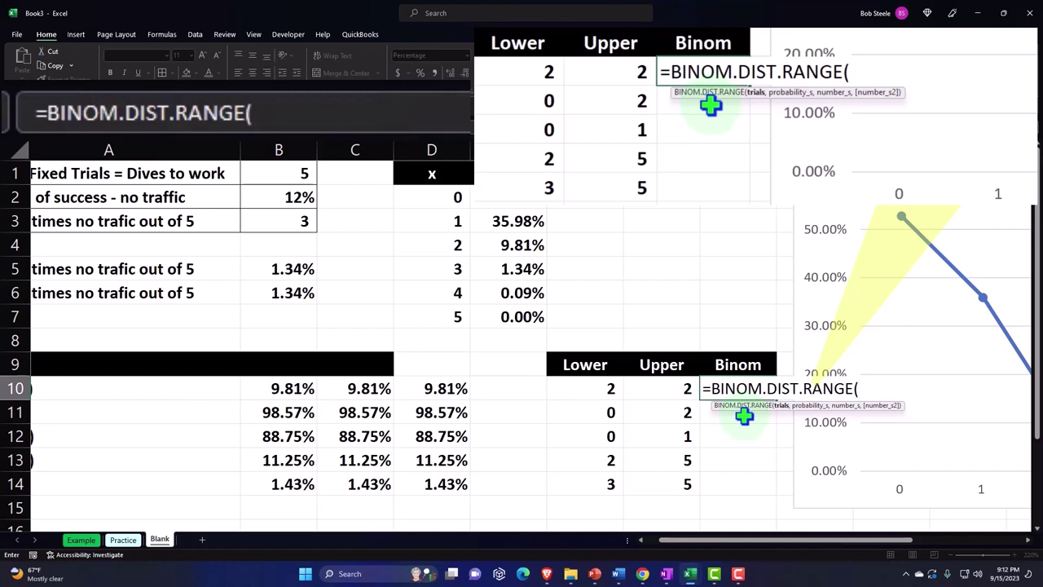
click(298, 173)
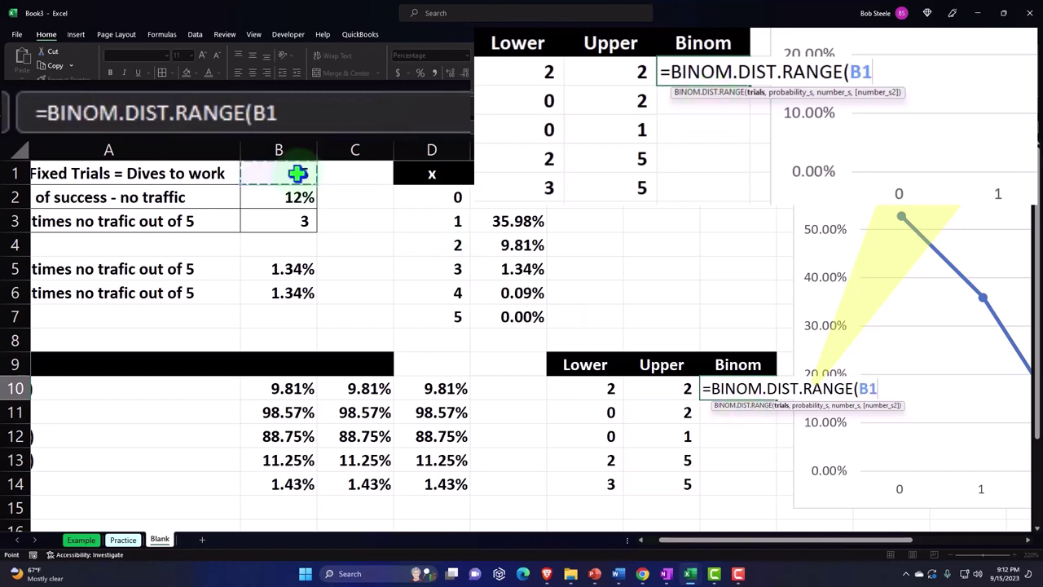
key(F4)
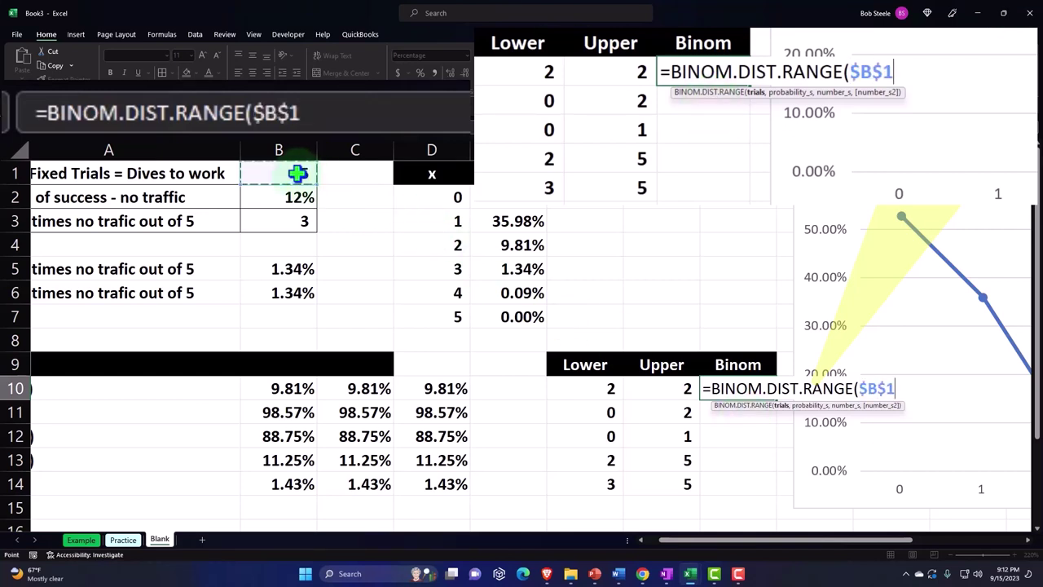
text(,)
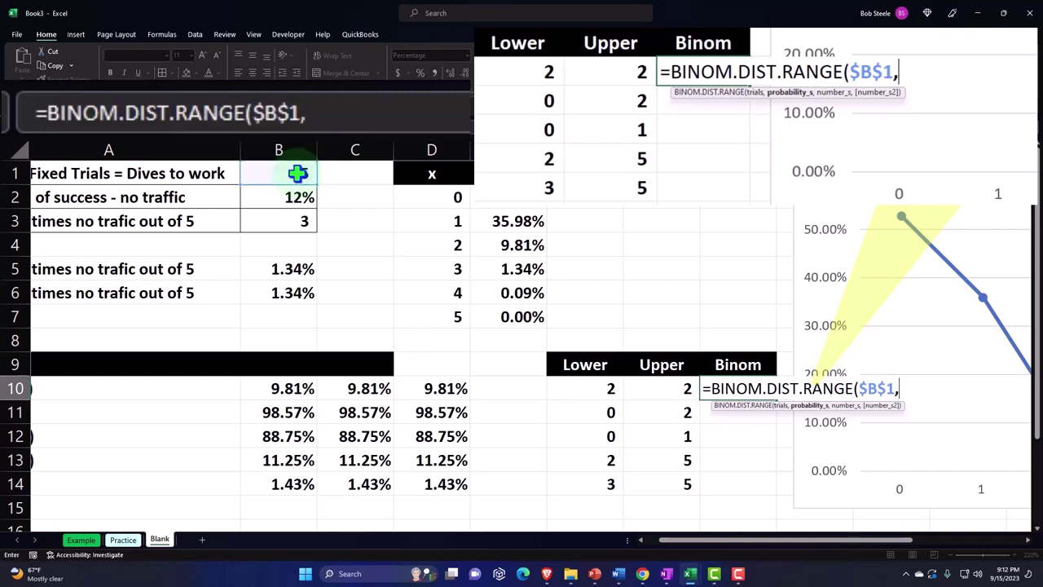
click(295, 194)
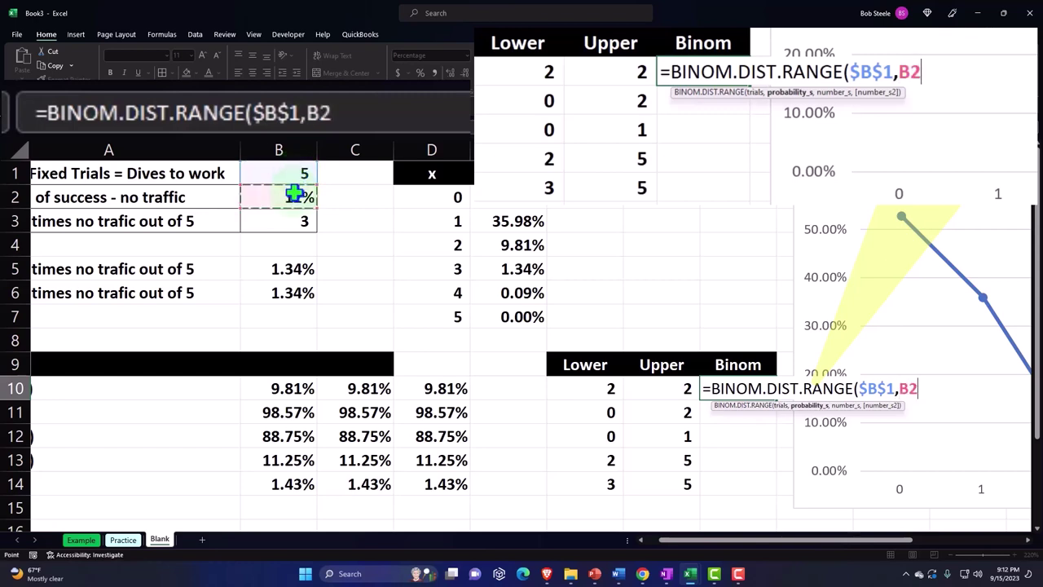
key(F4)
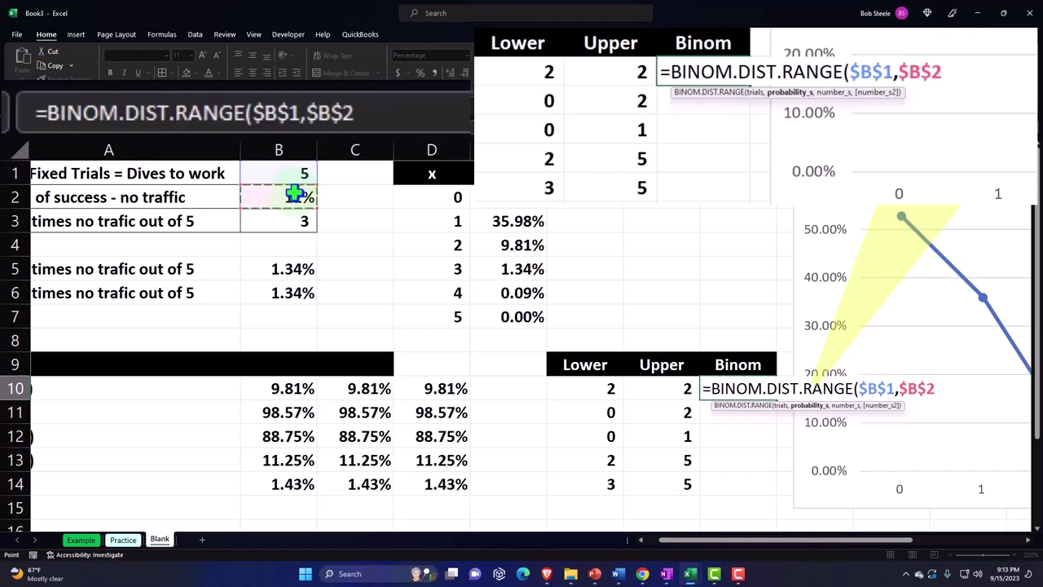
text(,)
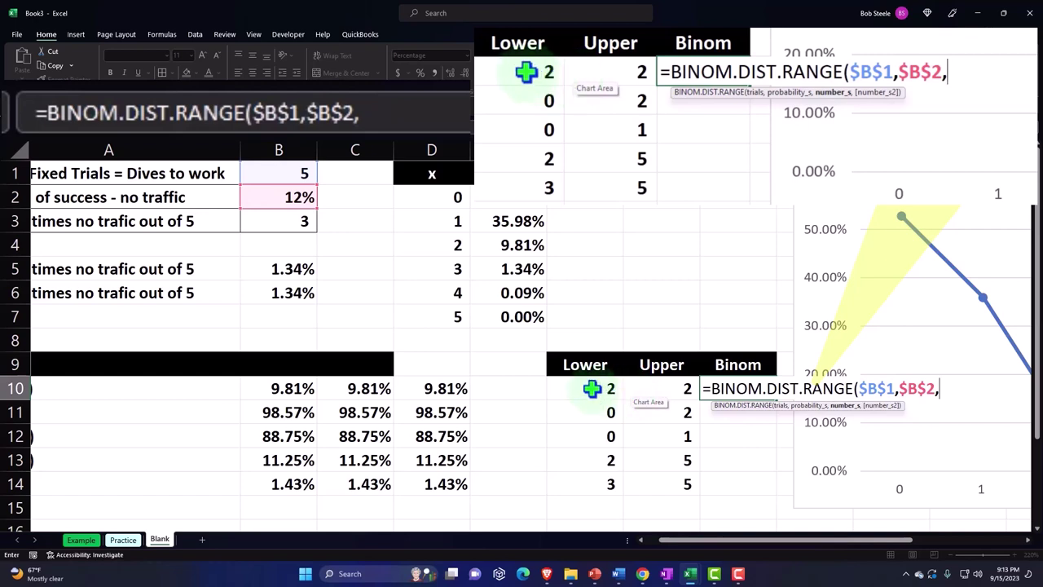
- Complete the H10 array formula with F10:F14 as the lower limits and G10:G14 as the upper limits
drag(591, 389, 592, 478)
text(,)
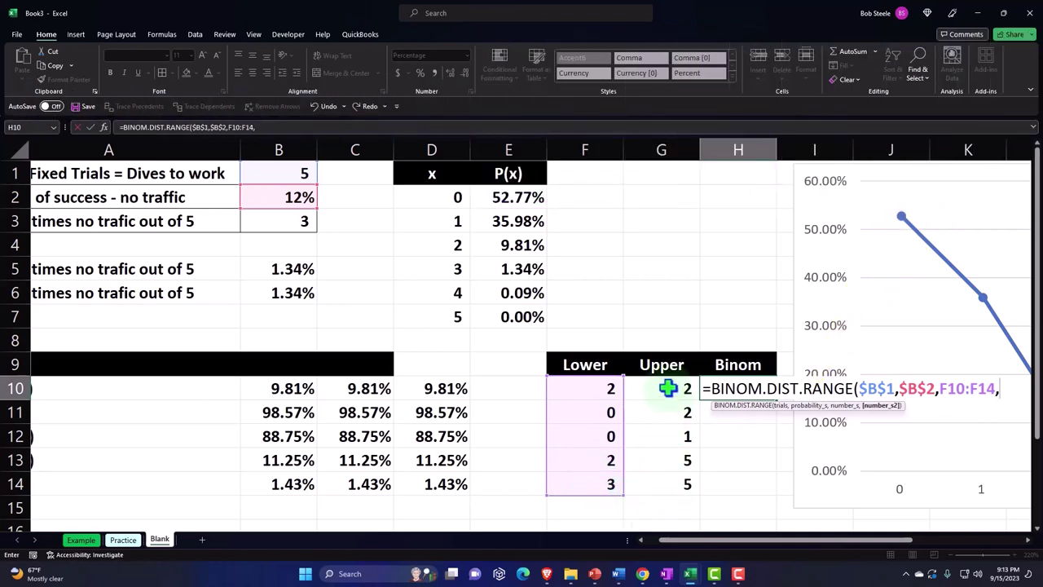
drag(671, 388, 667, 475)
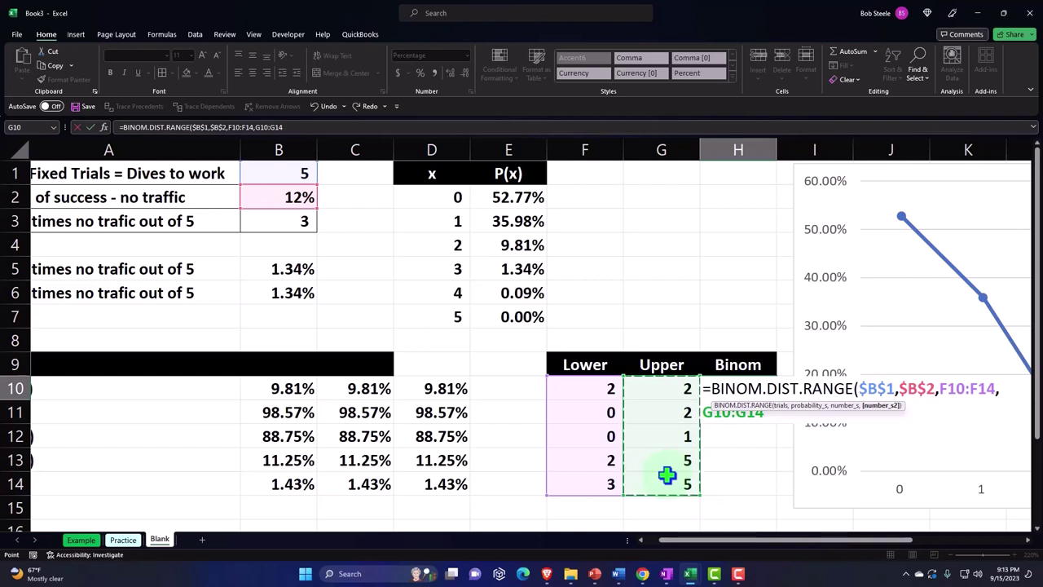
text())
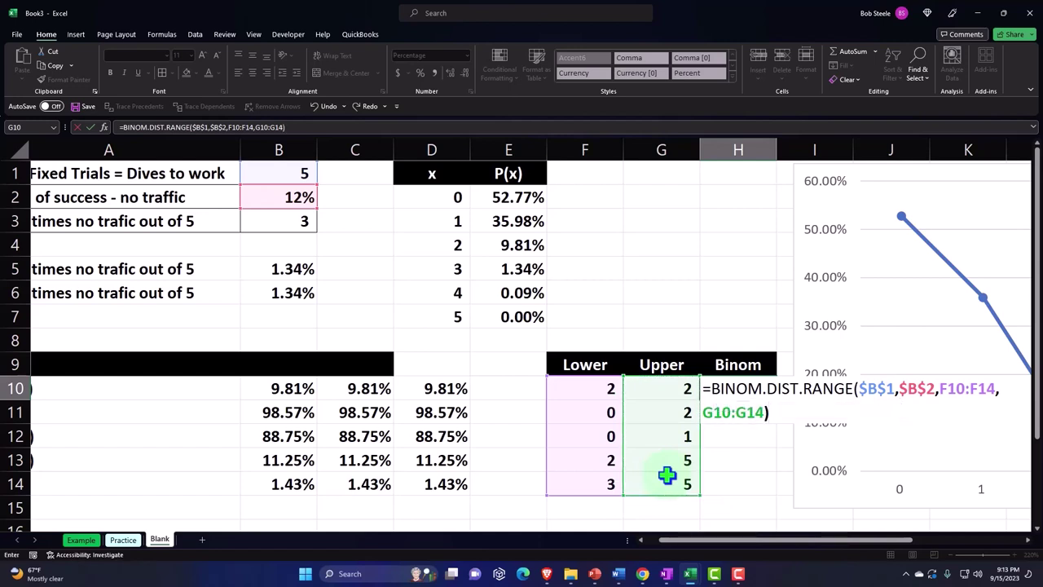
key(Return)
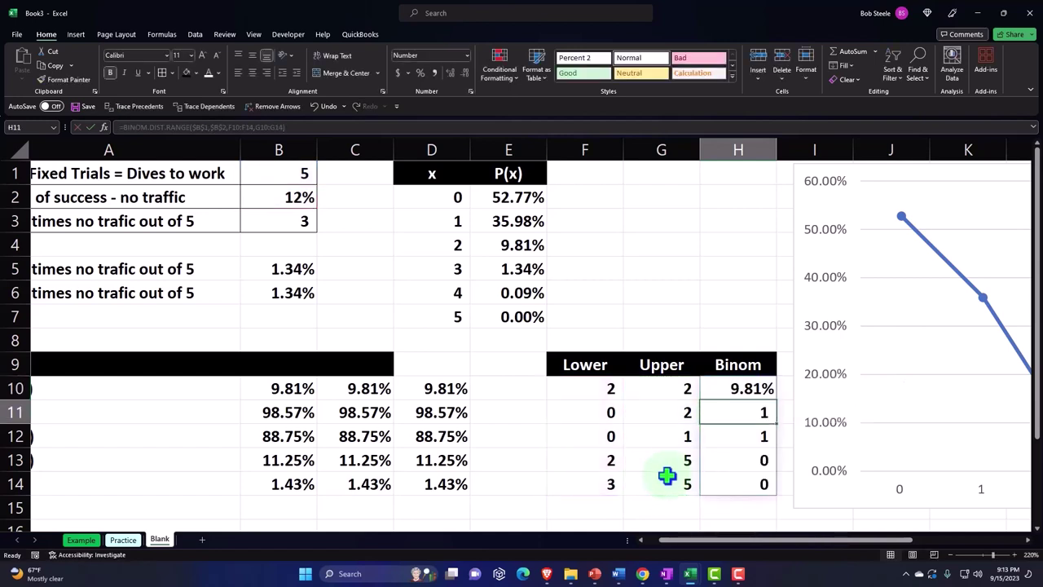
- Format the spilled Binom results in H11:H14 as percentages with two decimal places
drag(747, 412, 745, 476)
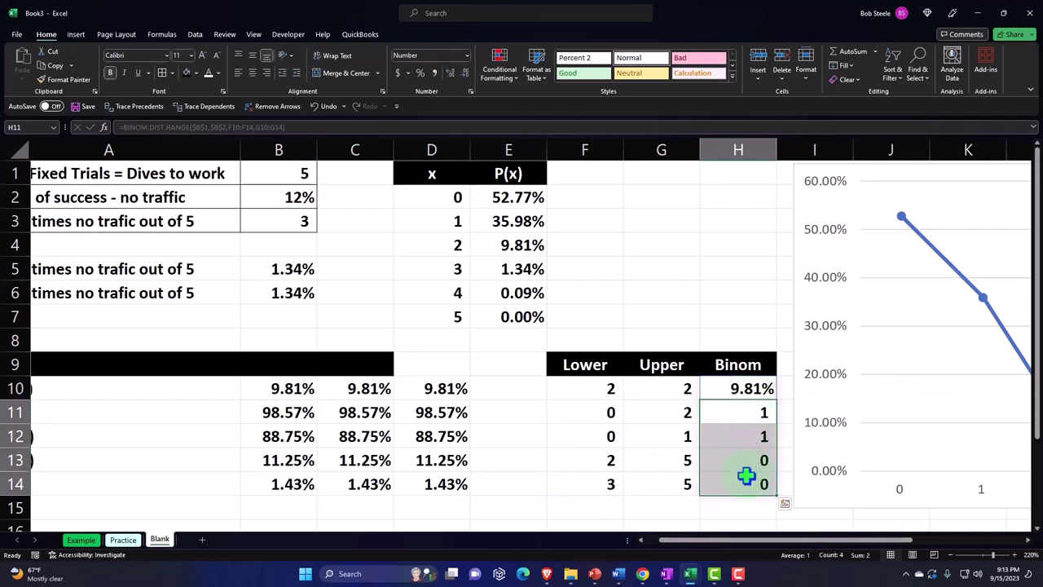
click(419, 74)
click(449, 75)
click(449, 75)
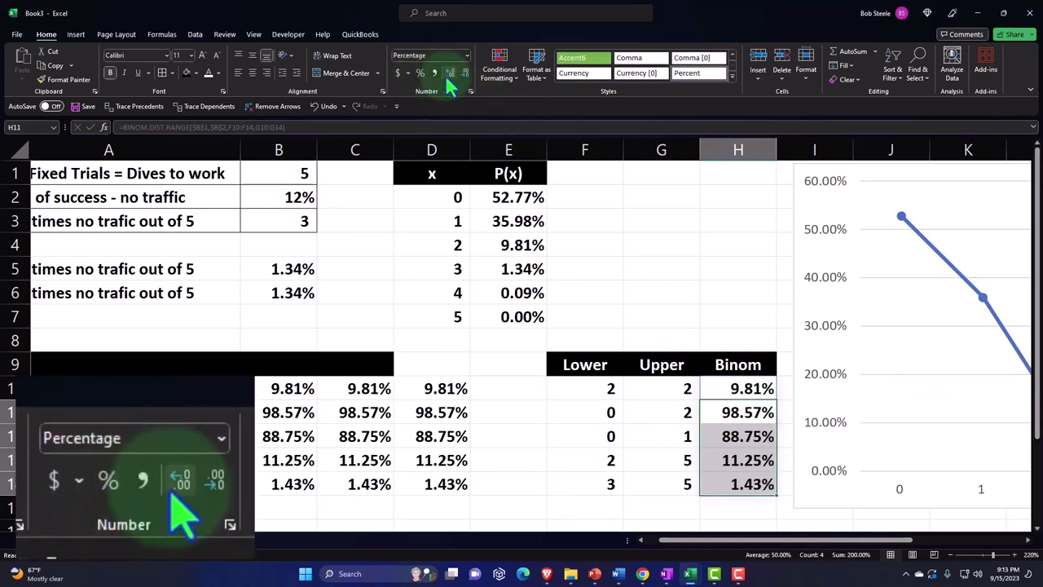
- Compare the Binom column results with the SUM results in column D, and review the x and P(x) table in D2:E7
click(728, 407)
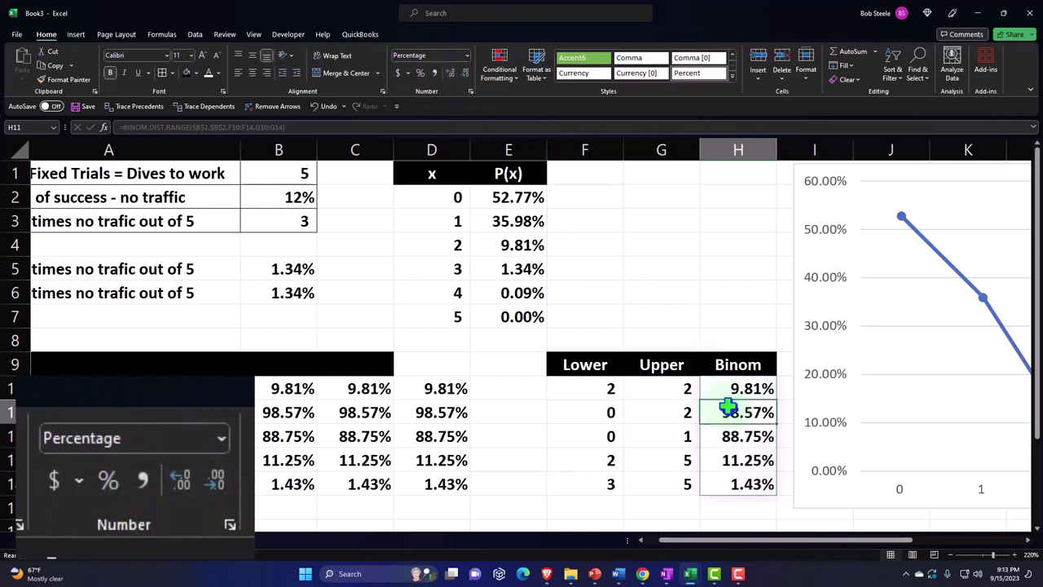
key(Left)
key(Left)
key(Left)
key(Left)
key(Down)
key(Down)
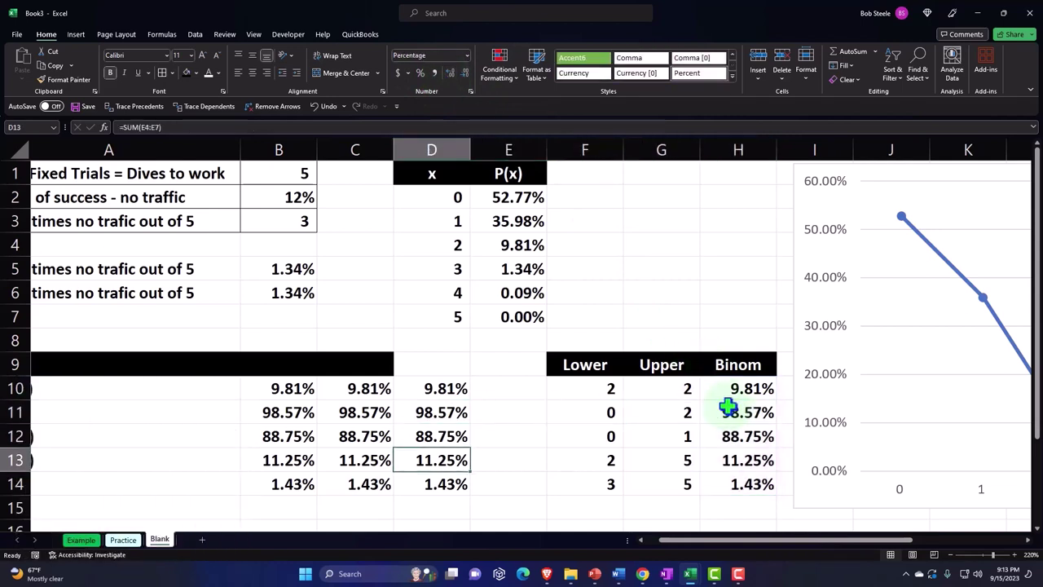
key(Right)
key(Right)
key(Right)
key(Right)
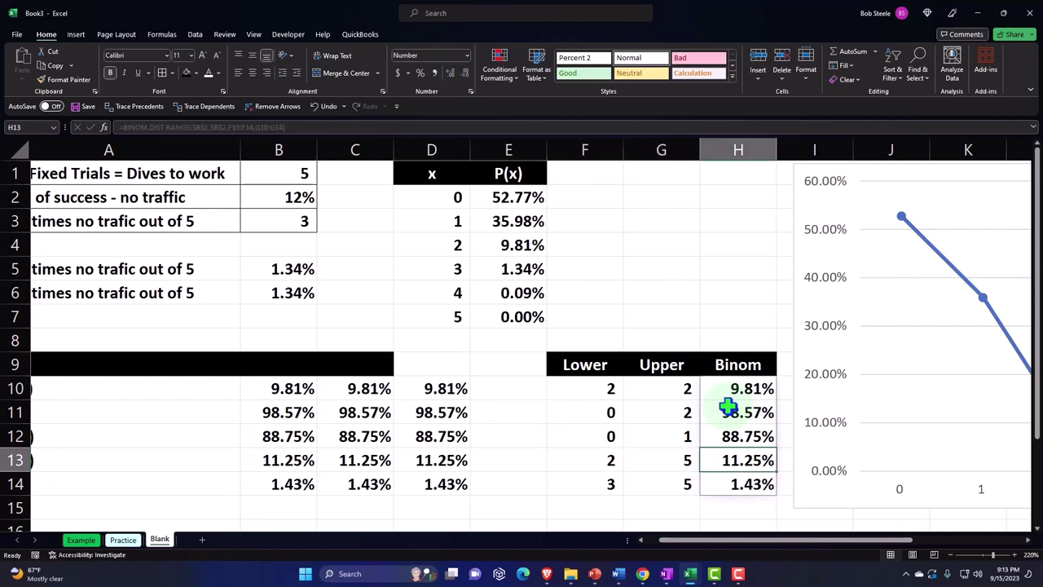
key(Down)
key(Down)
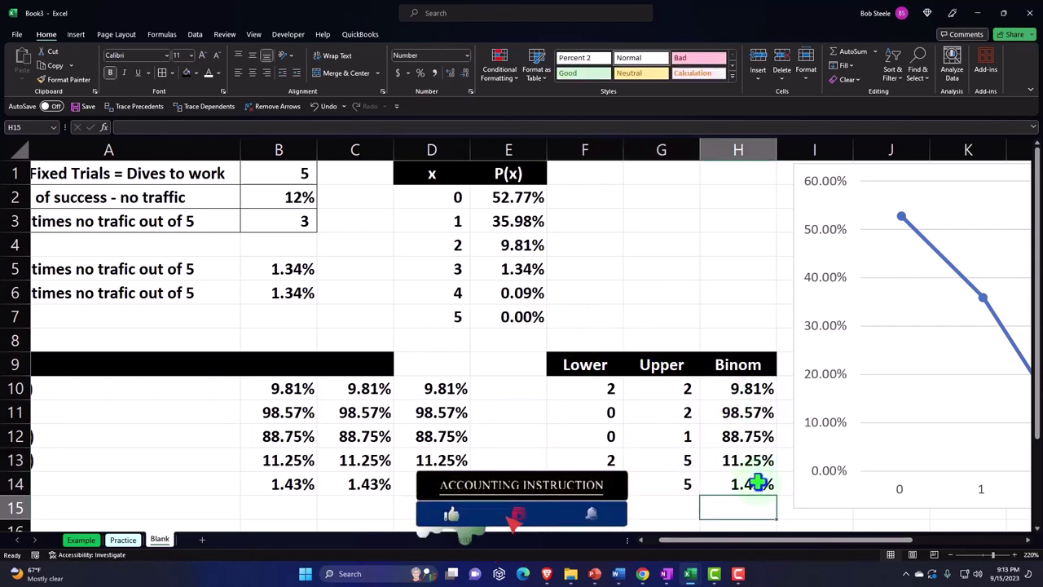
drag(775, 549, 760, 552)
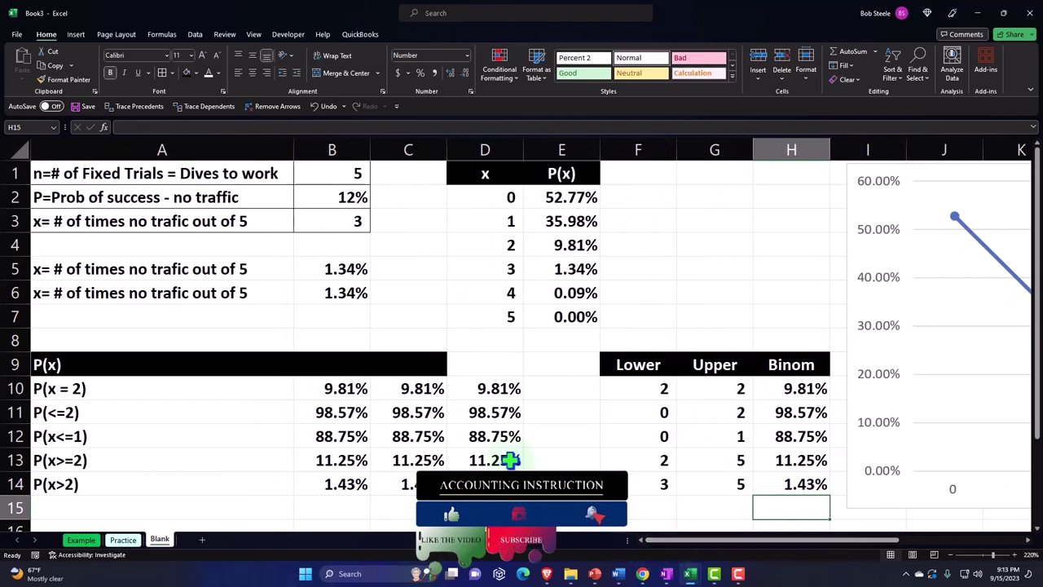
drag(491, 196, 542, 308)
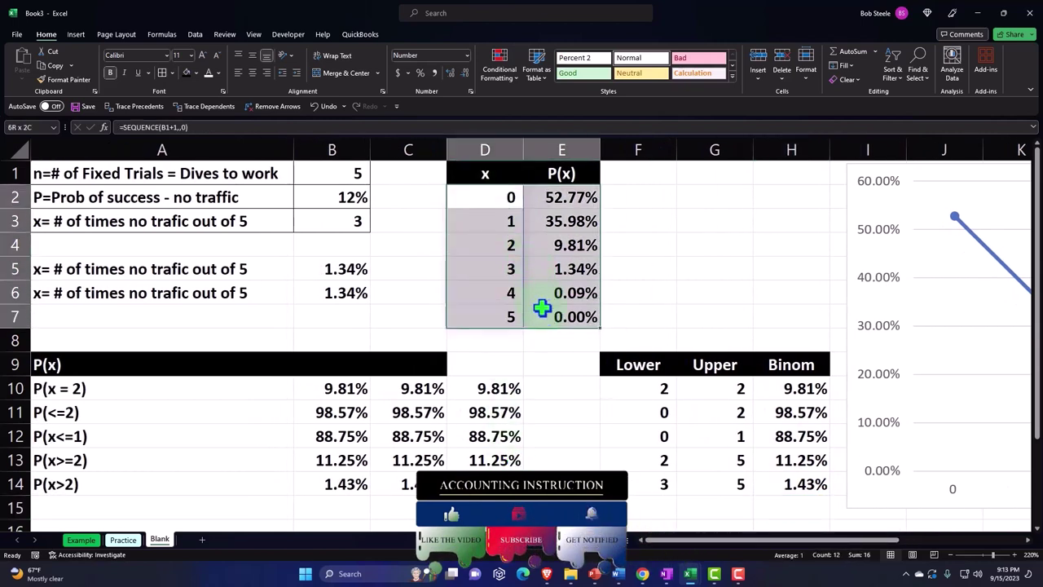
- Fill the x and P(x) values in D2:E7 with a light blue chosen from the standard color palette
click(194, 73)
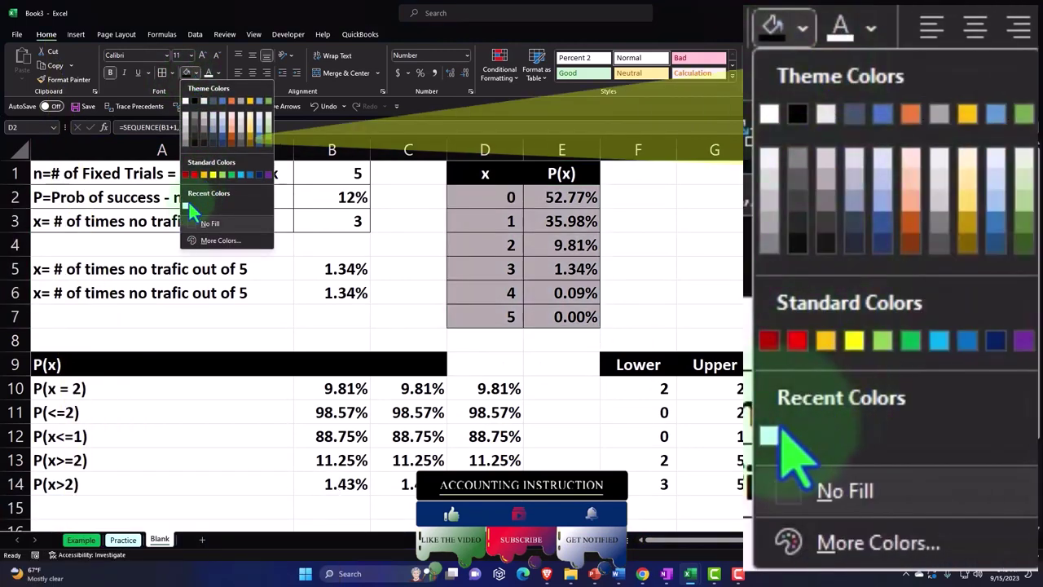
click(204, 240)
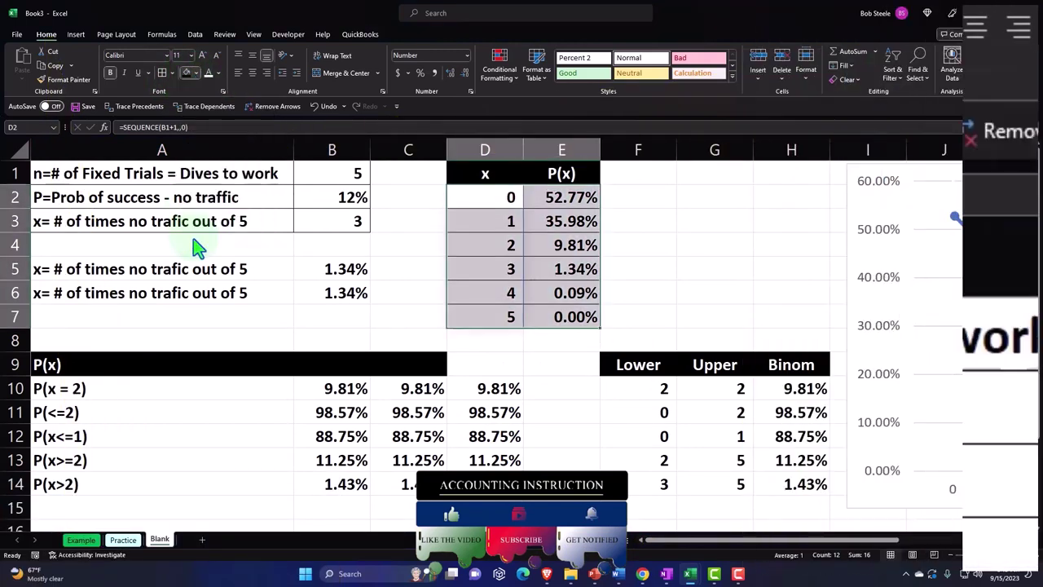
click(496, 168)
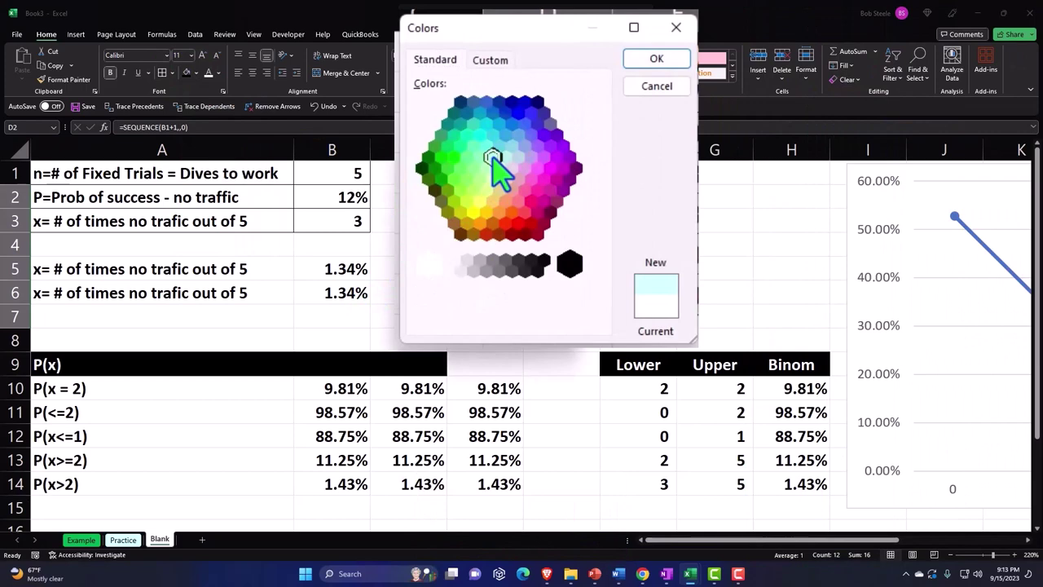
click(639, 59)
- Apply the light blue fill to A5:B6 and to the probability rows A10:C14, adding borders around the A10:C14 cells
drag(218, 262, 342, 293)
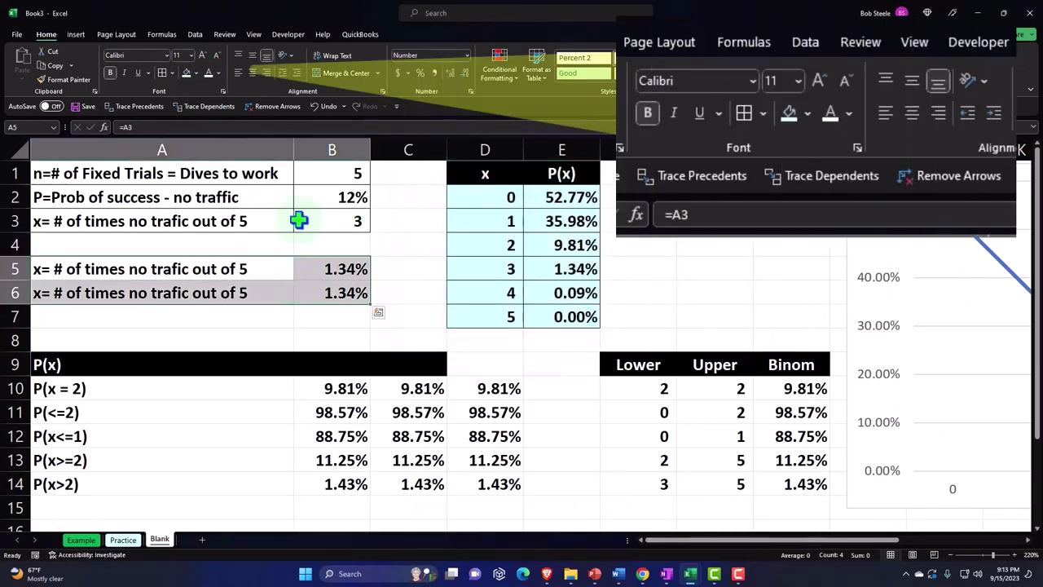
click(207, 75)
scroll(191, 236, down, 1)
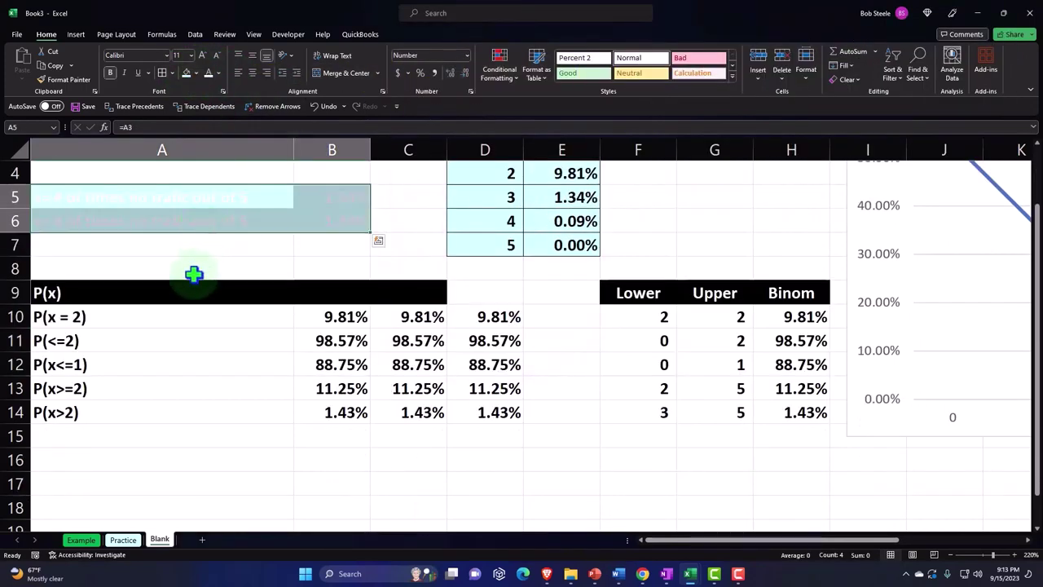
drag(158, 319, 414, 405)
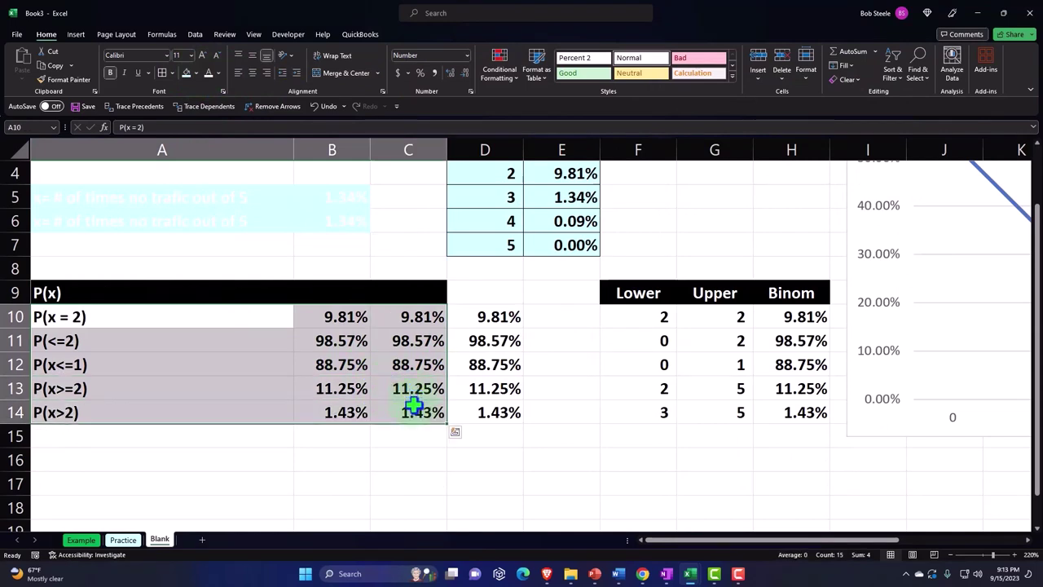
click(186, 73)
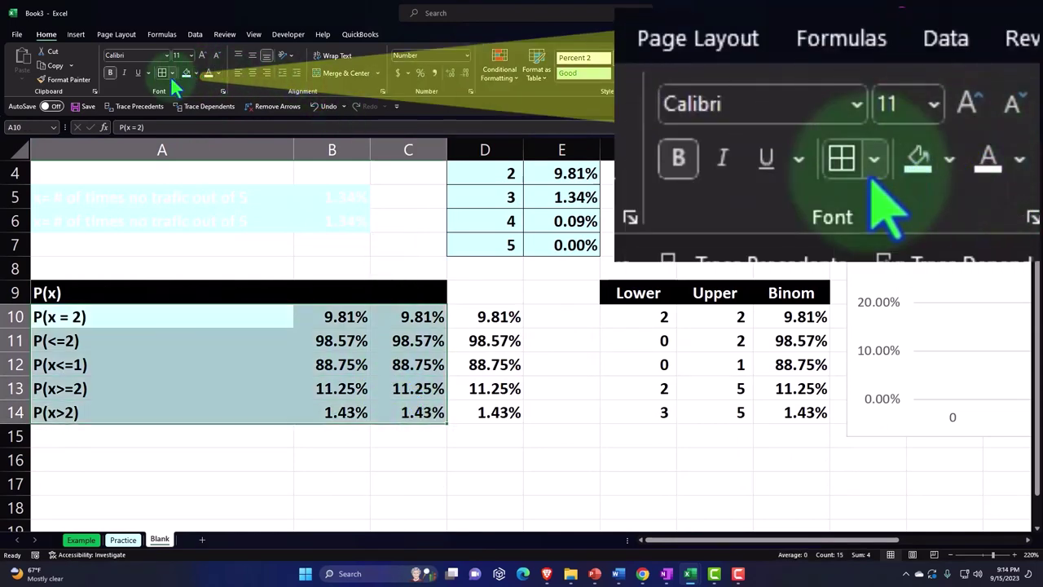
- Set the font color of A5:B6 to black and add borders to all its cells
drag(174, 204, 338, 222)
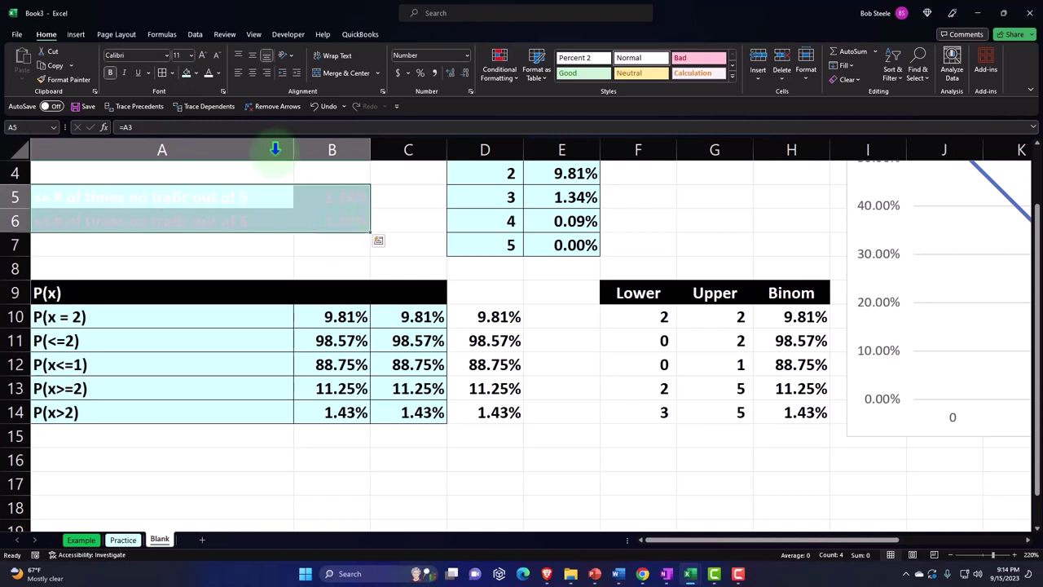
click(218, 72)
click(214, 90)
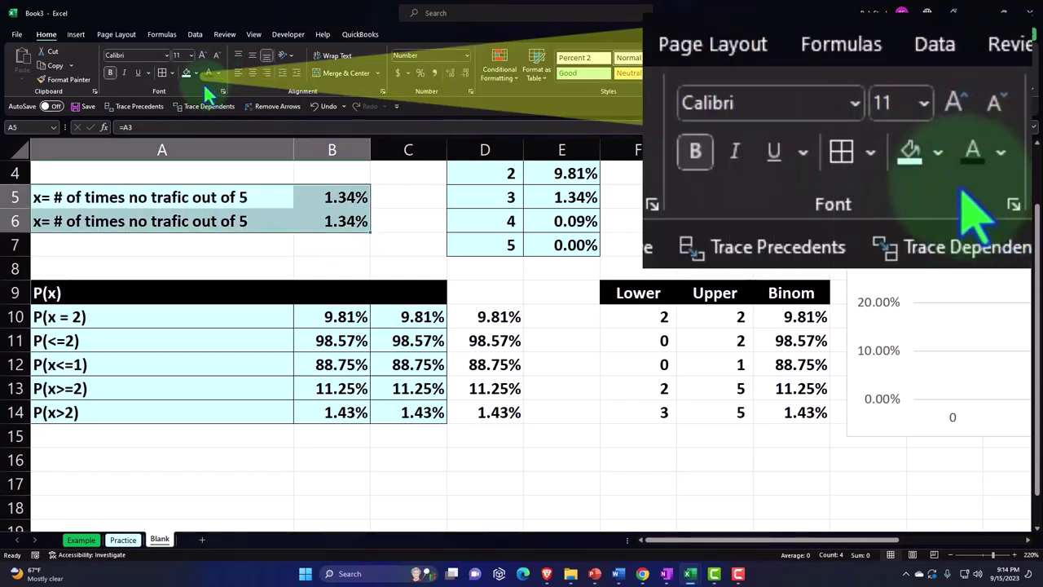
click(162, 72)
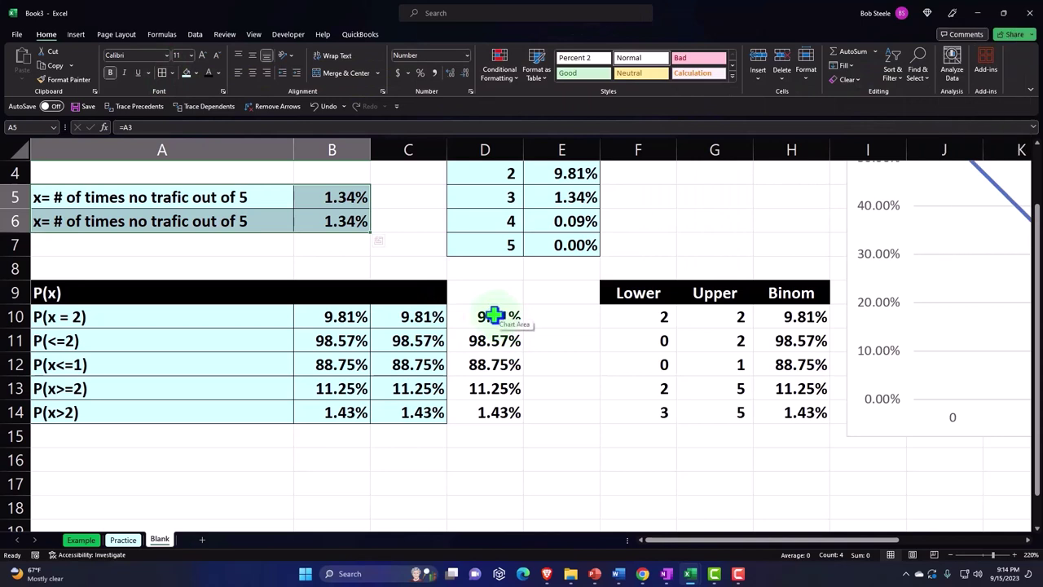
- Fill D9 with black to extend the P(x) header, and give D10:D14 the light blue fill with borders
click(482, 292)
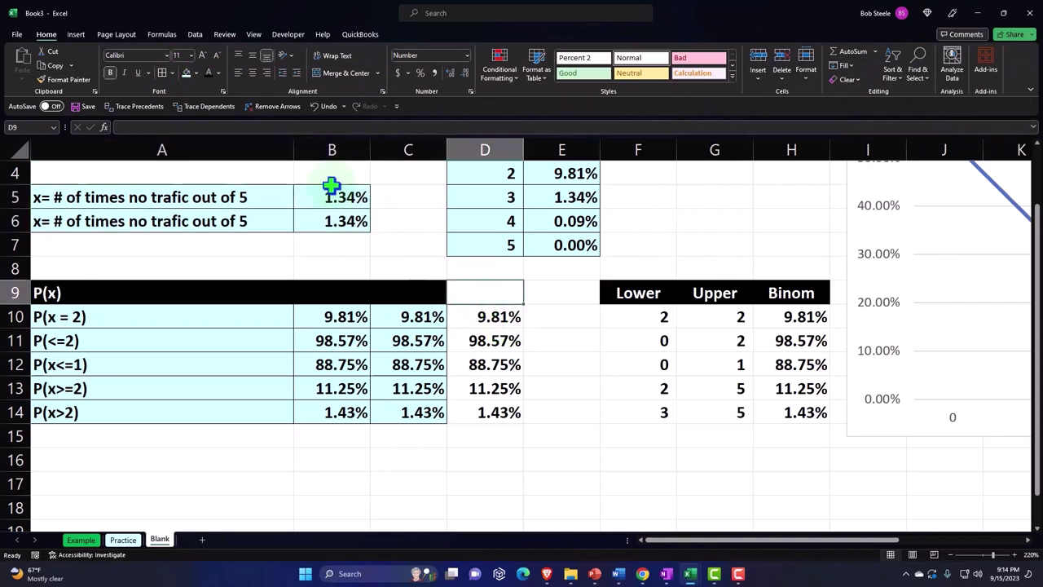
click(196, 72)
click(197, 88)
drag(484, 326, 482, 410)
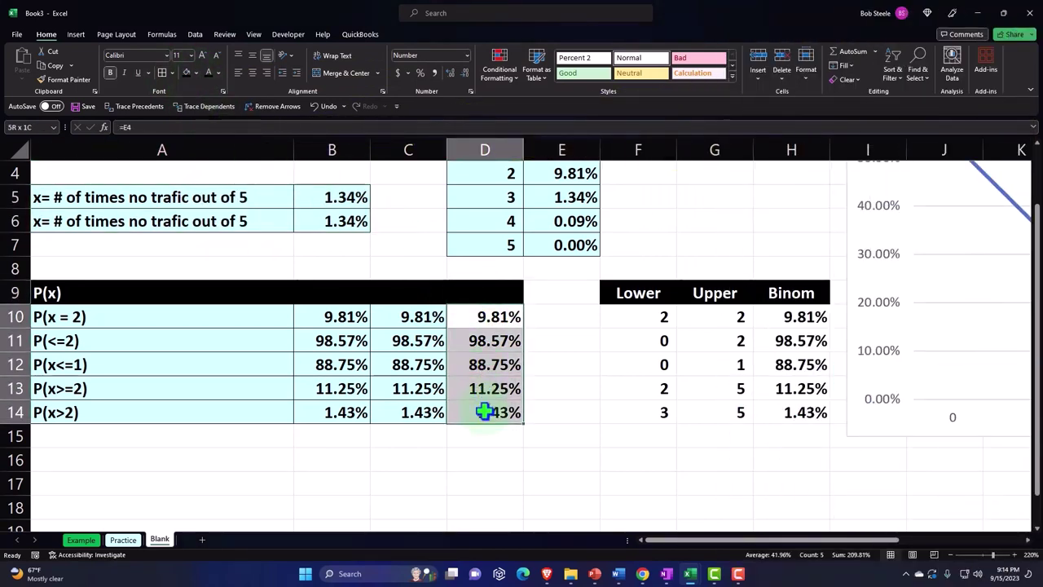
click(196, 73)
click(186, 204)
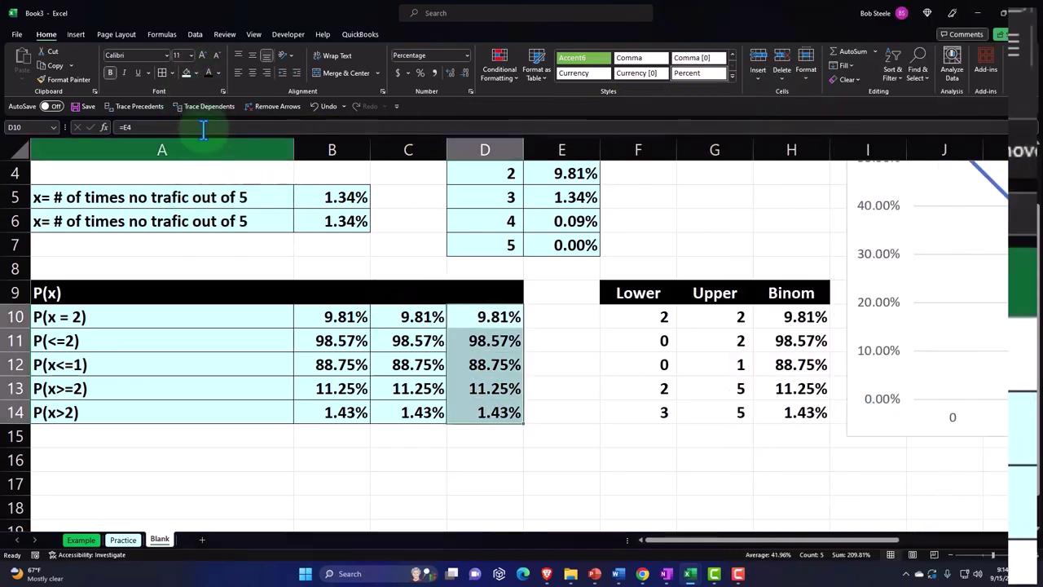
- Format the Lower, Upper and Binom values in F10:H14 with the light blue fill and borders
drag(621, 328, 791, 410)
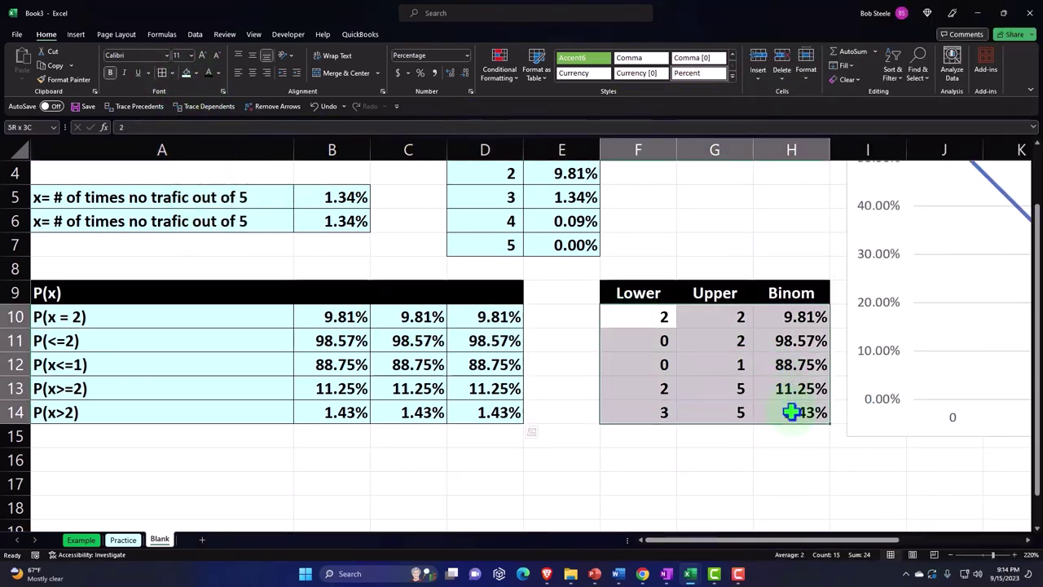
click(186, 73)
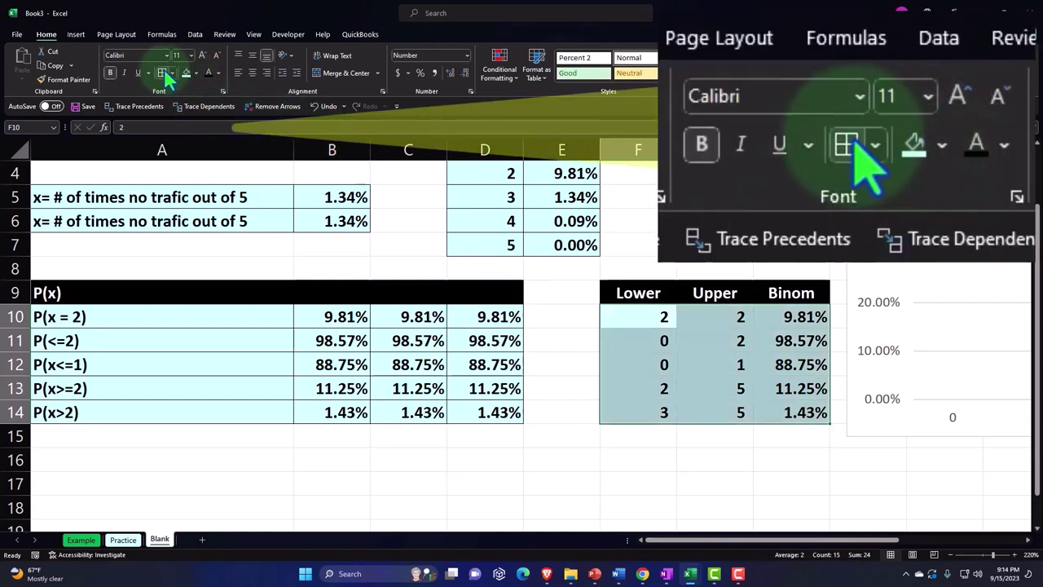
scroll(613, 394, up, 1)
click(715, 316)
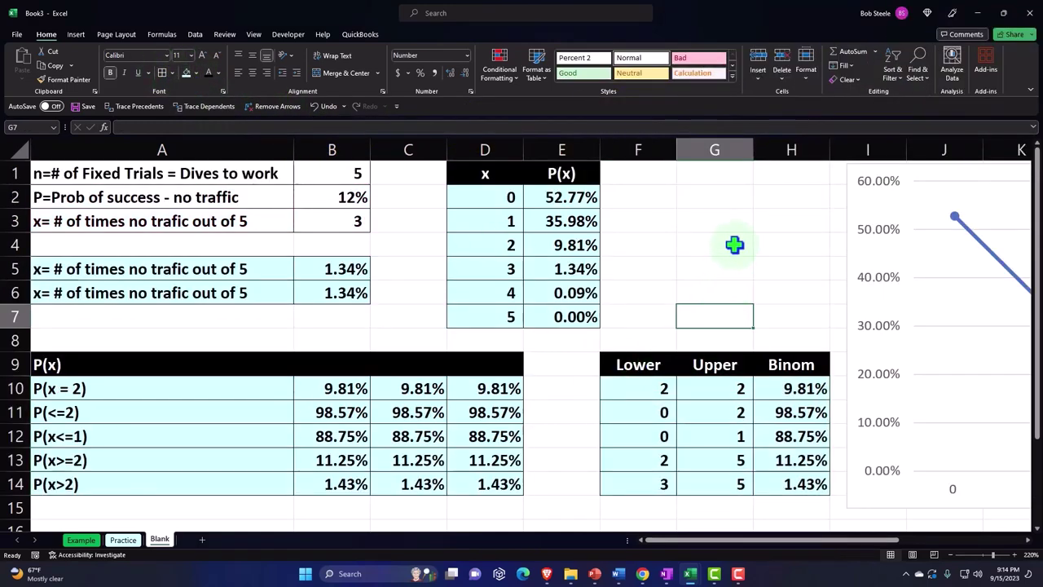
- Narrow columns F to H to equal widths and slightly narrow column A
mouse_move(664, 149)
mouse_down()
mouse_move(685, 148)
mouse_move(657, 156)
mouse_up()
click(571, 378)
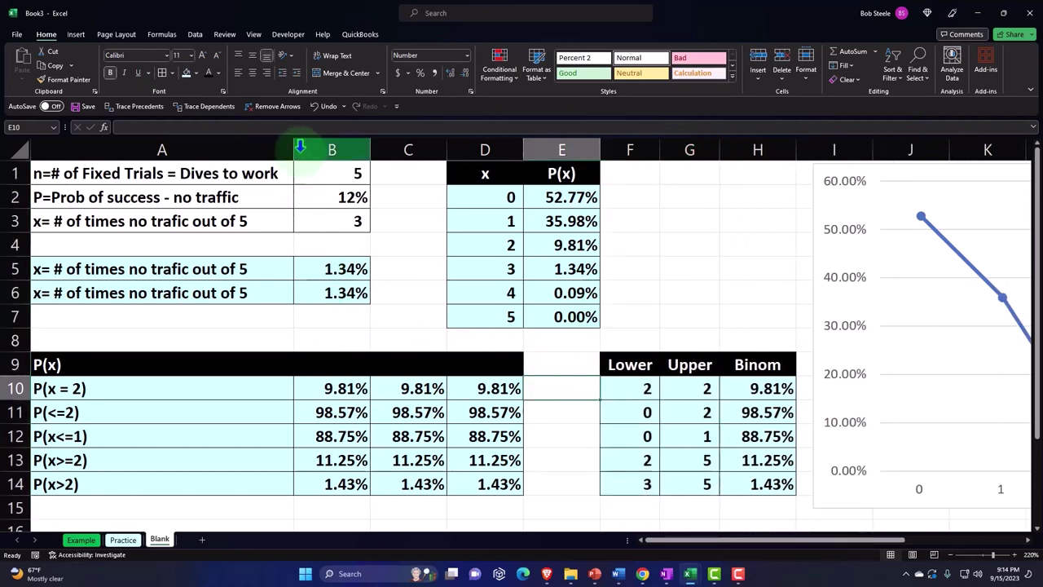
drag(294, 150, 287, 148)
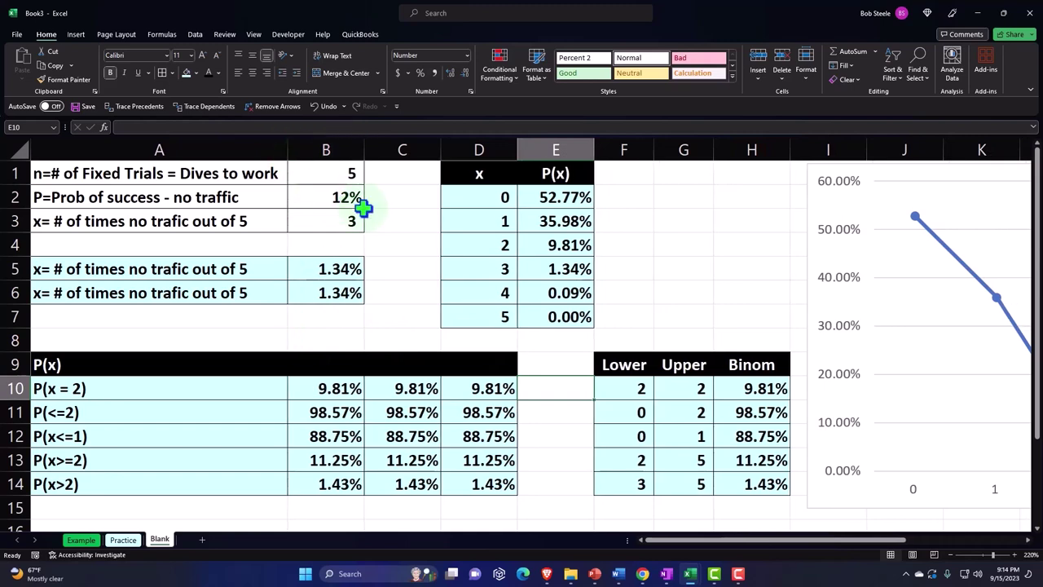
click(388, 220)
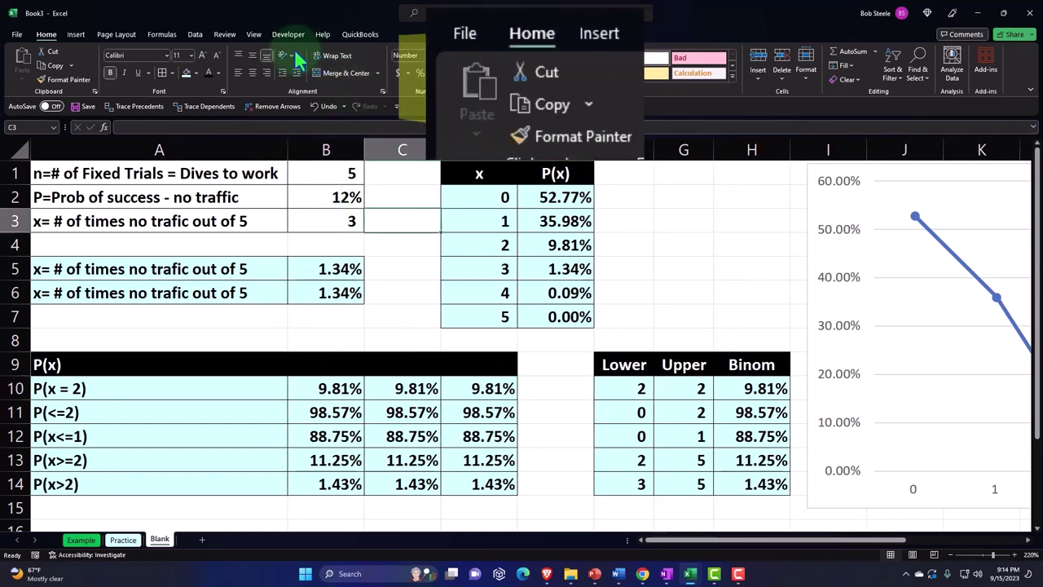
- Spell-check the whole sheet, ignoring "Binom" once and changing "trafic" to "traffic" in A3
click(224, 34)
click(23, 70)
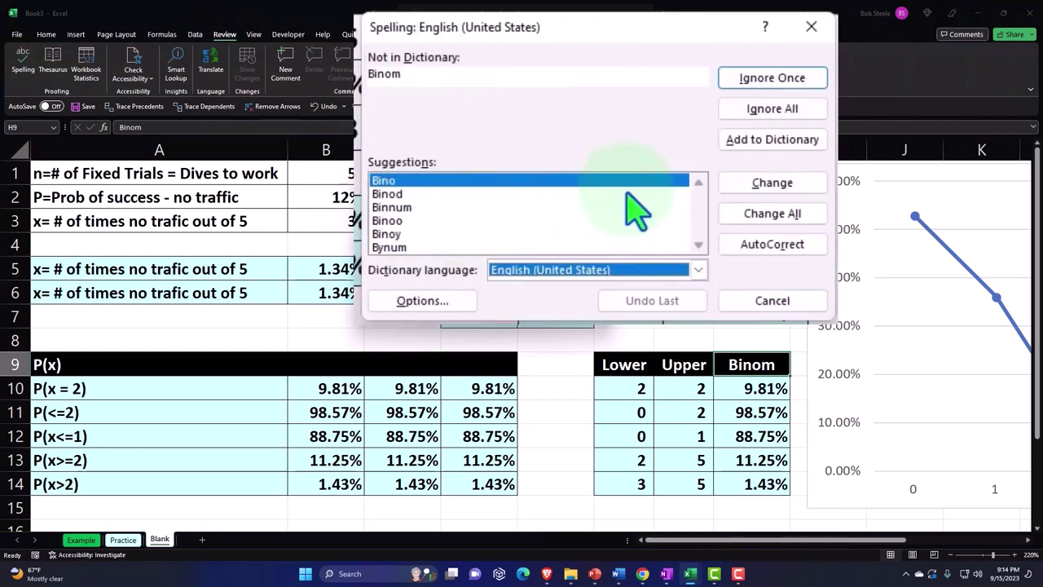
click(765, 79)
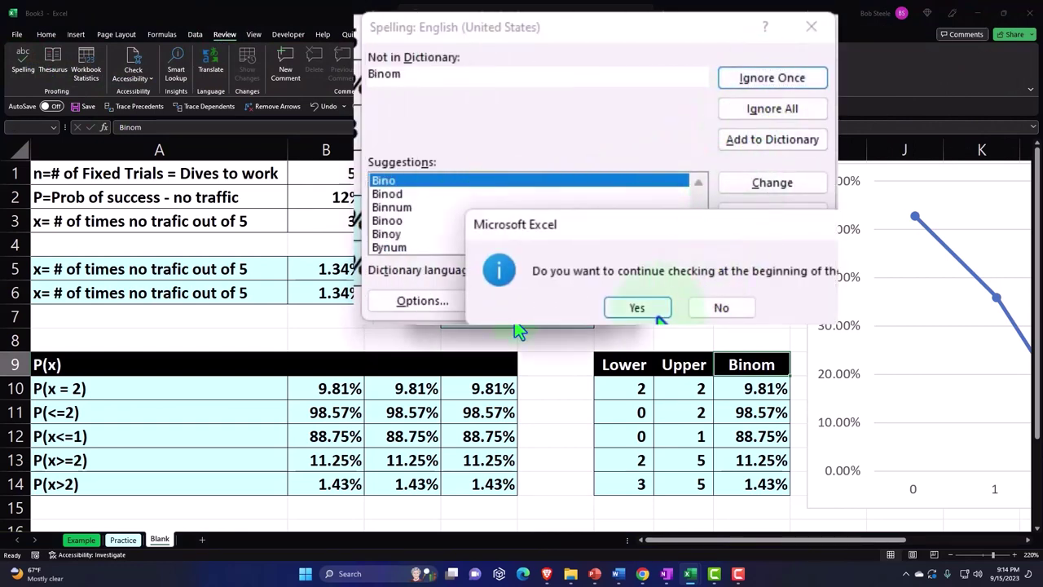
key(Return)
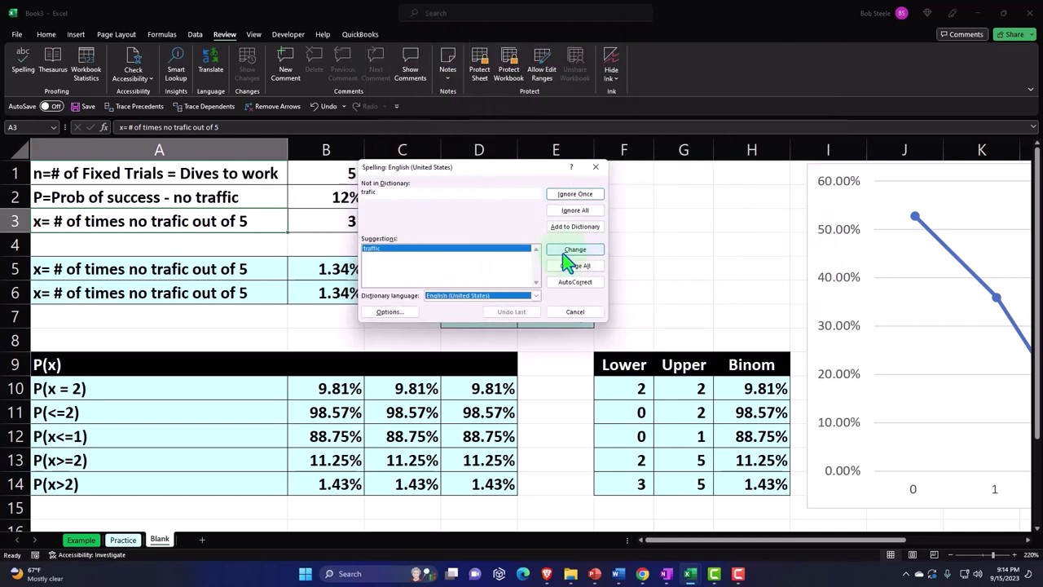
click(762, 186)
click(676, 298)
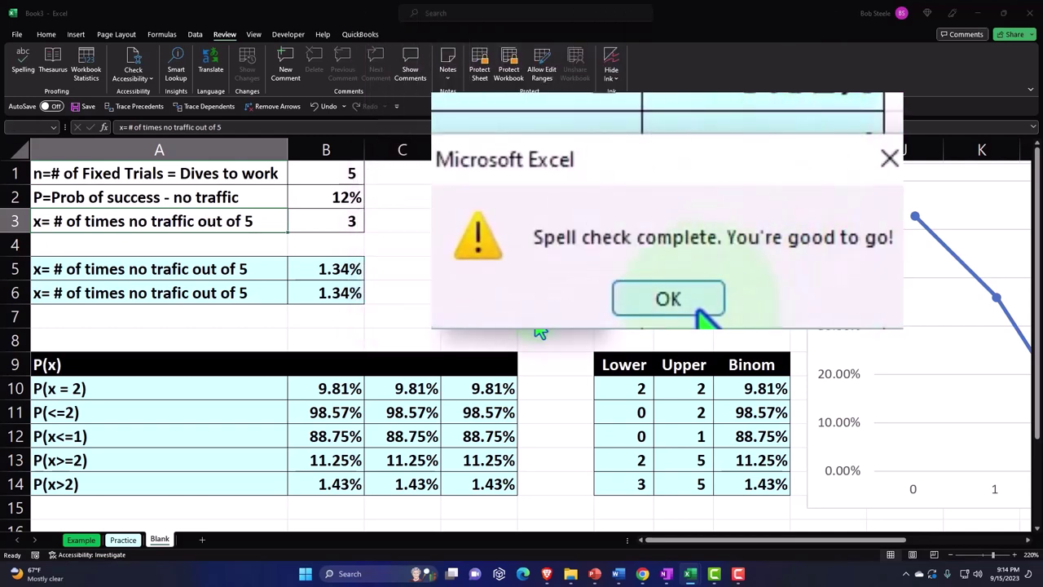